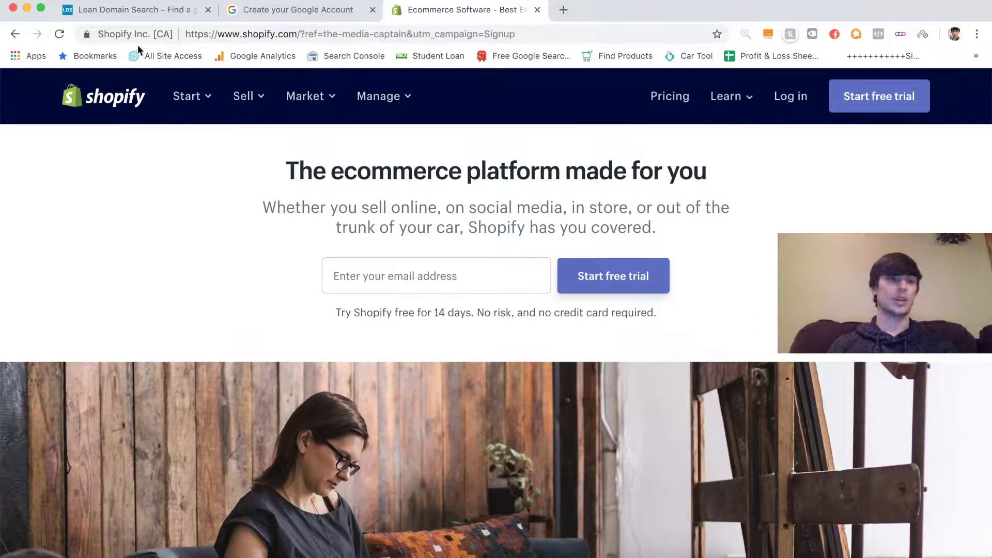
- Search Lean Domain Search for the term 'Outdoor'
{"action": "left_click", "coordinate": [130, 18]}
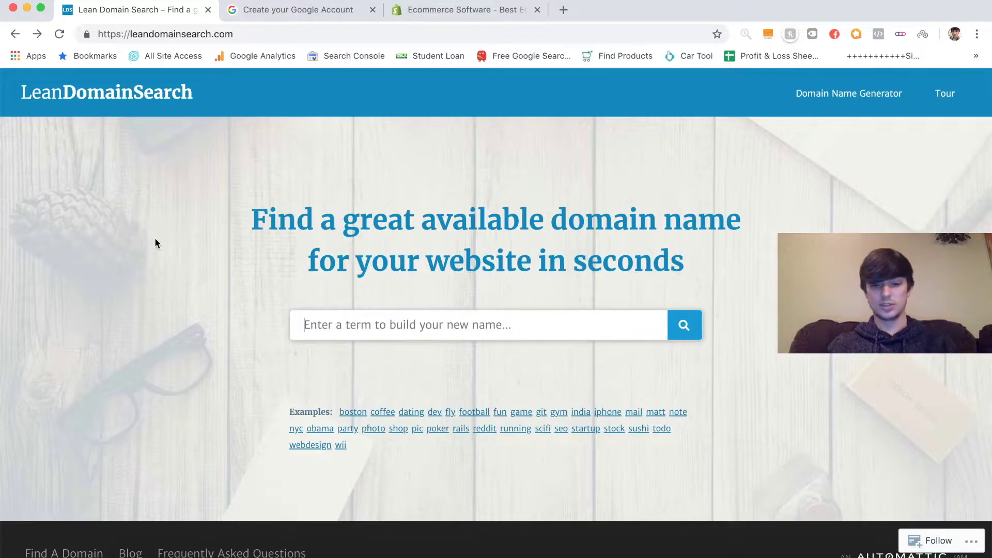
{"action": "type", "text": "Wo"}
{"action": "key", "text": "BackSpace"}
{"action": "key", "text": "BackSpace"}
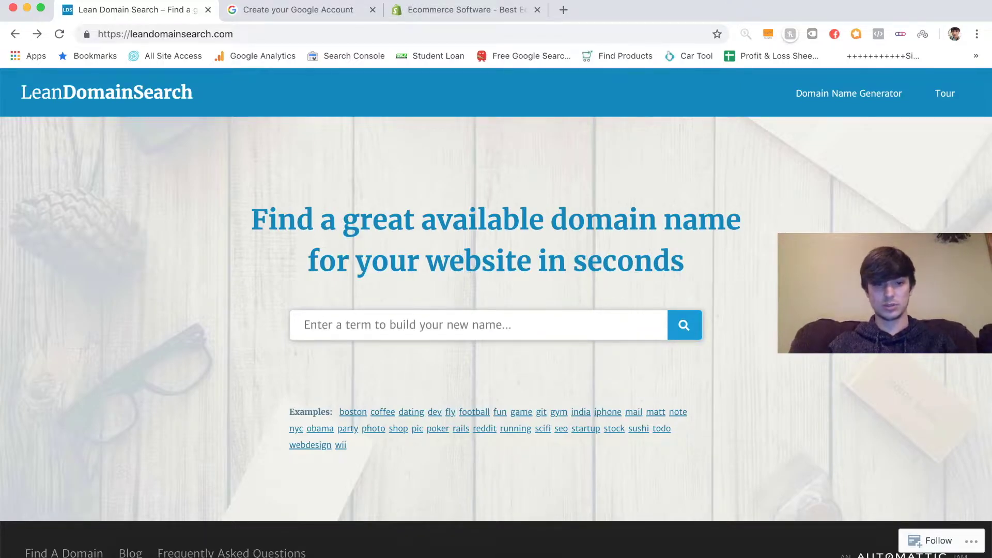
{"action": "type", "text": "Out"}
{"action": "type", "text": "door"}
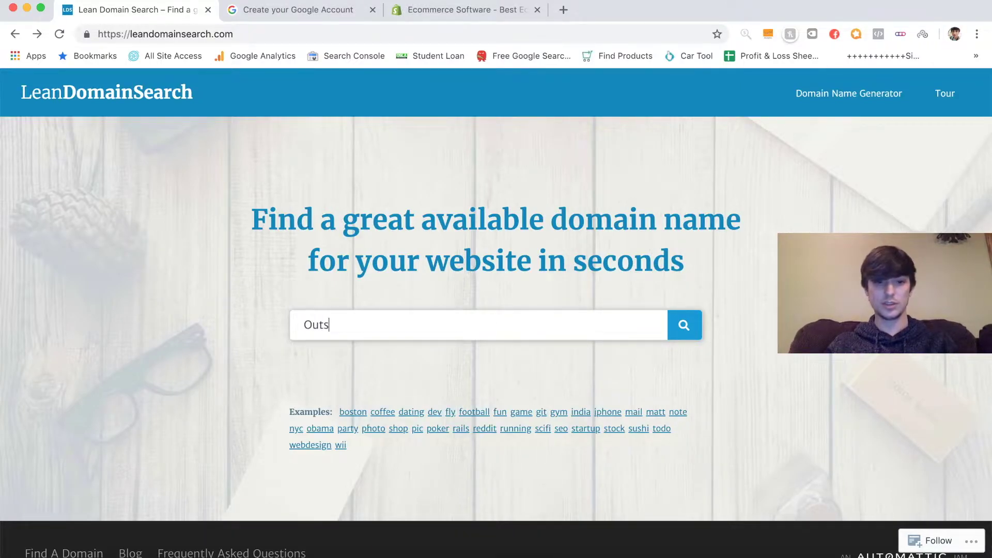
{"action": "key", "text": "Return"}
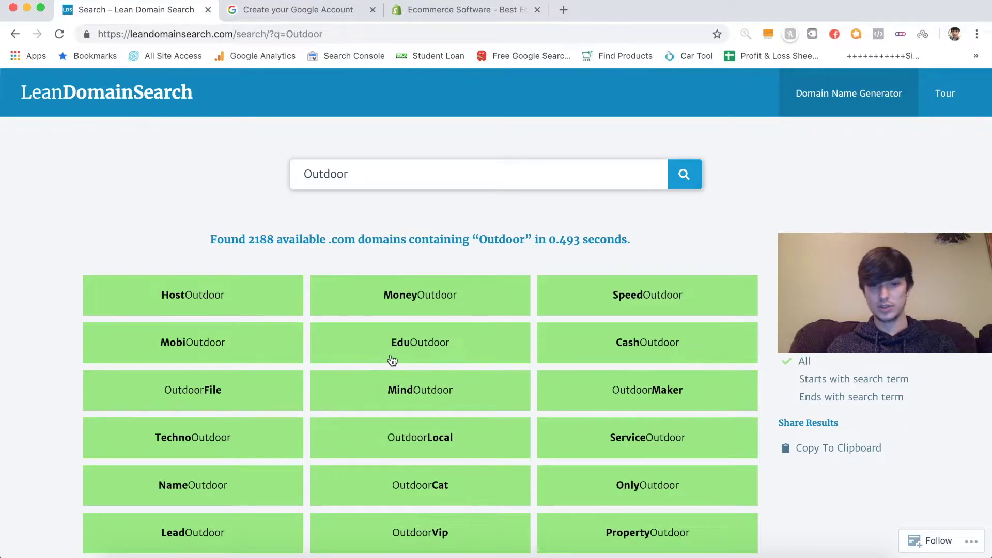
- Scroll through the 2188 available .com results for Outdoor, then return to the top
{"action": "scroll", "coordinate": [412, 406], "scroll_direction": "down", "scroll_amount": 3}
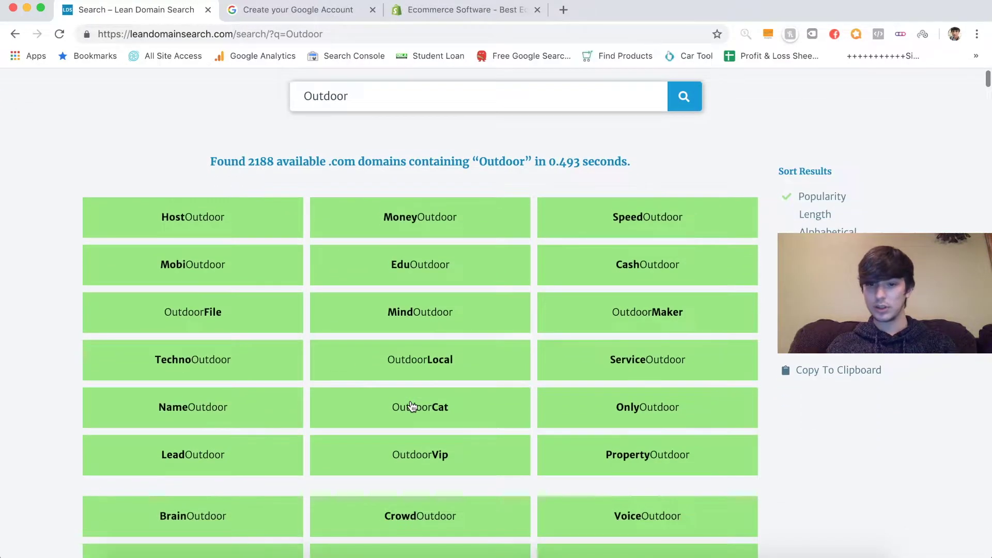
{"action": "scroll", "coordinate": [411, 405], "scroll_direction": "down", "scroll_amount": 3}
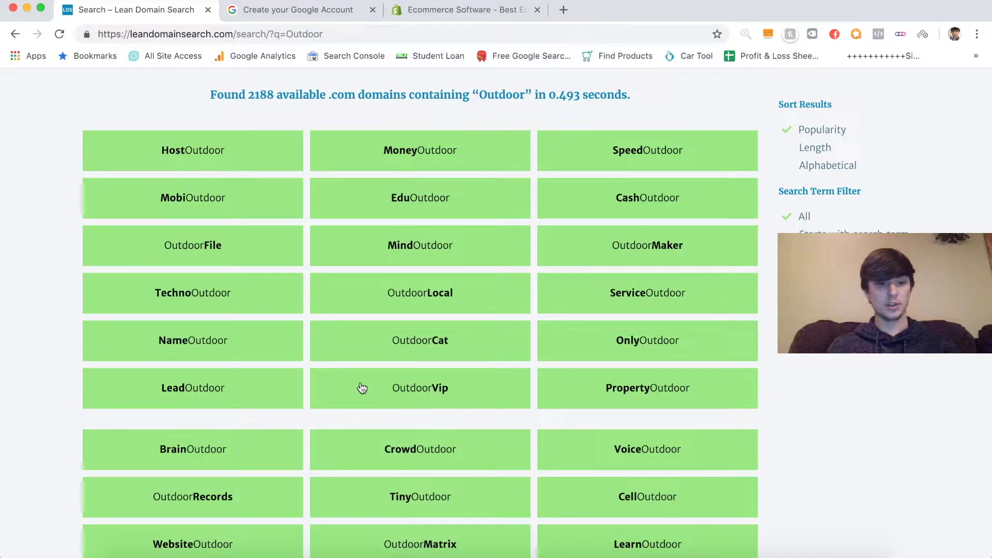
{"action": "scroll", "coordinate": [327, 385], "scroll_direction": "down", "scroll_amount": 1}
{"action": "scroll", "coordinate": [328, 384], "scroll_direction": "down", "scroll_amount": 2}
{"action": "scroll", "coordinate": [327, 384], "scroll_direction": "down", "scroll_amount": 2}
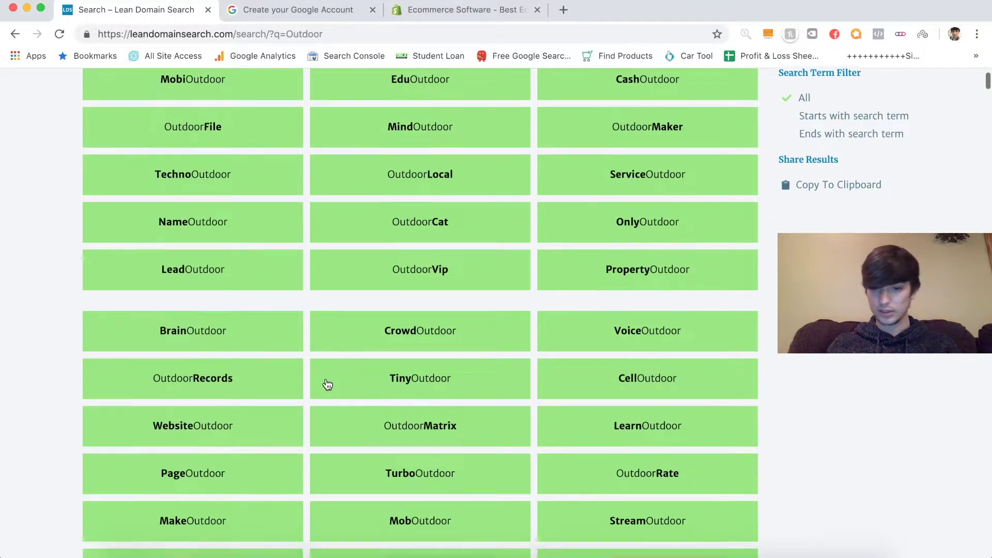
{"action": "scroll", "coordinate": [328, 384], "scroll_direction": "down", "scroll_amount": 4}
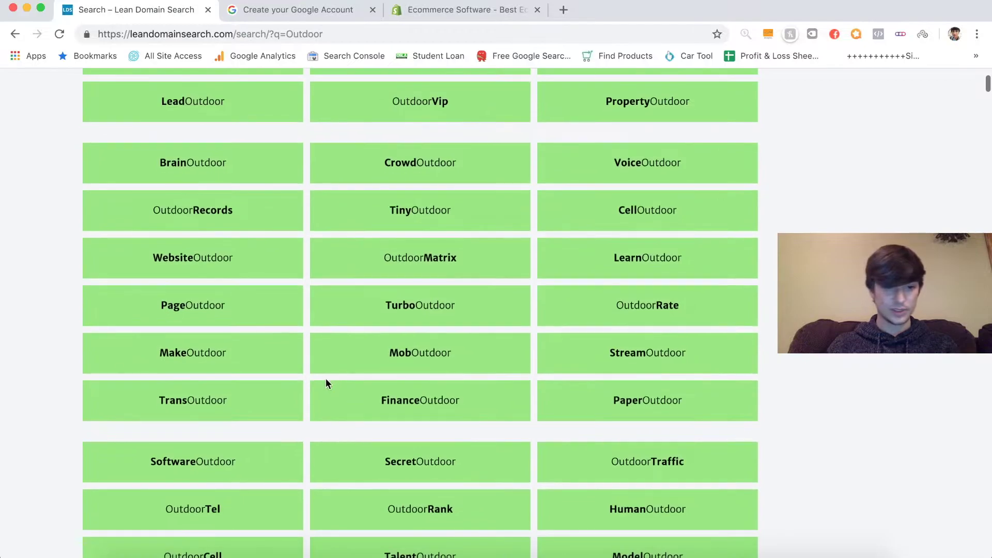
{"action": "scroll", "coordinate": [328, 384], "scroll_direction": "up", "scroll_amount": 9}
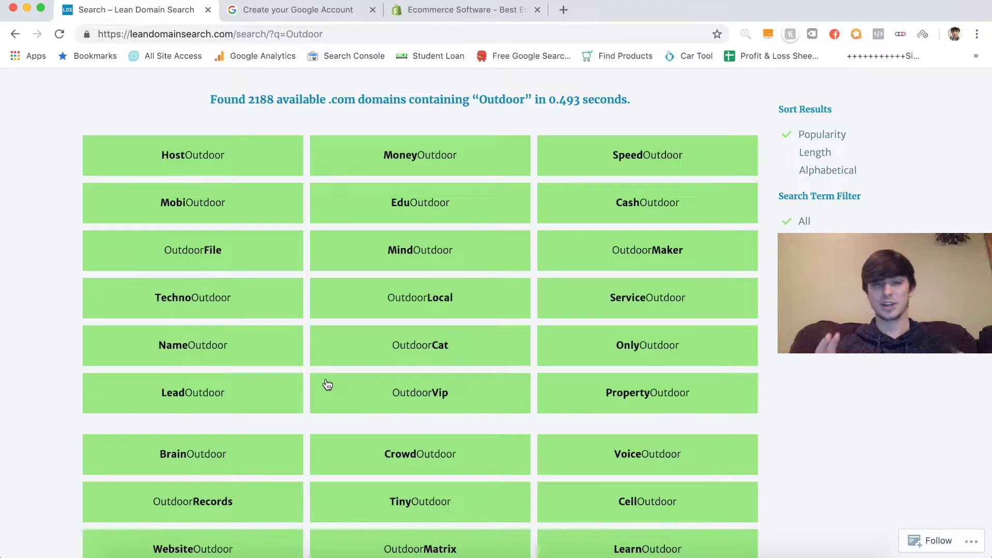
{"action": "scroll", "coordinate": [327, 384], "scroll_direction": "down", "scroll_amount": 5}
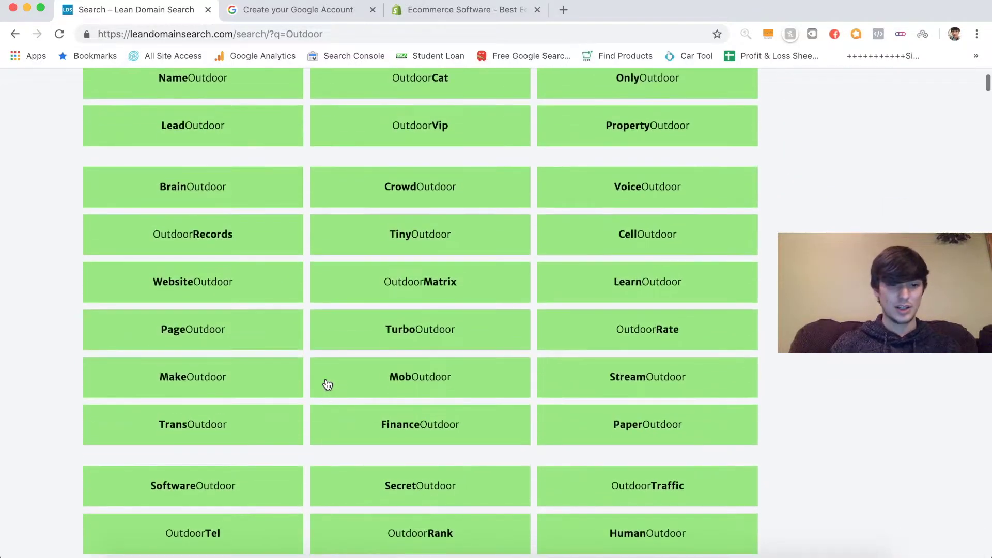
{"action": "scroll", "coordinate": [327, 384], "scroll_direction": "down", "scroll_amount": 5}
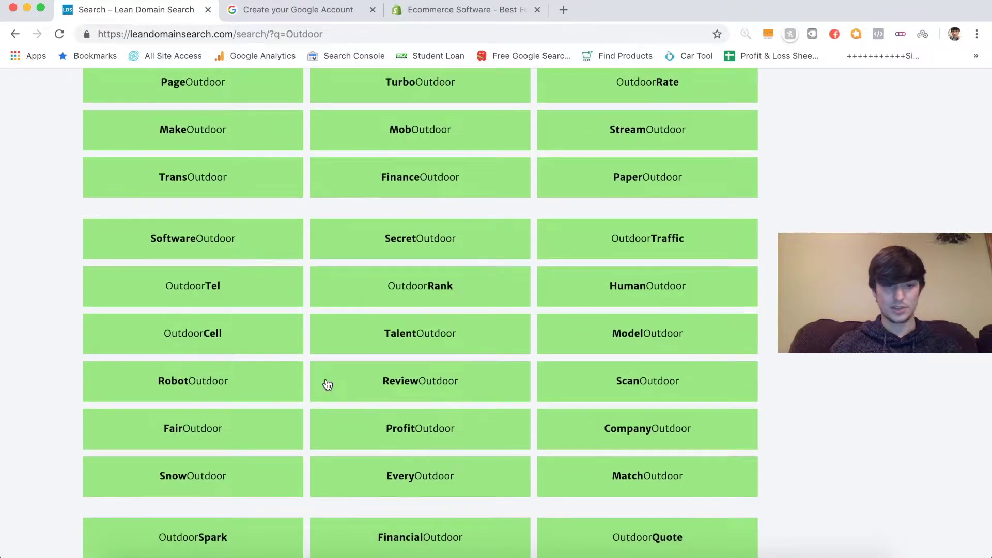
{"action": "scroll", "coordinate": [327, 384], "scroll_direction": "down", "scroll_amount": 5}
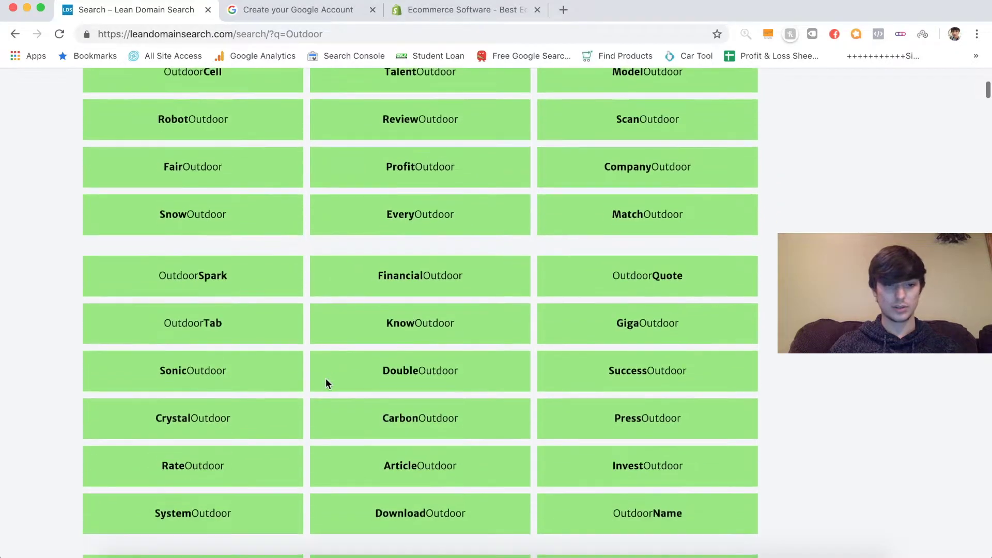
{"action": "key", "text": "Home"}
{"action": "left_click", "coordinate": [396, 168]}
- Replace the search term with 'Hiking' and scroll through its domain results
{"action": "double_click", "coordinate": [397, 168]}
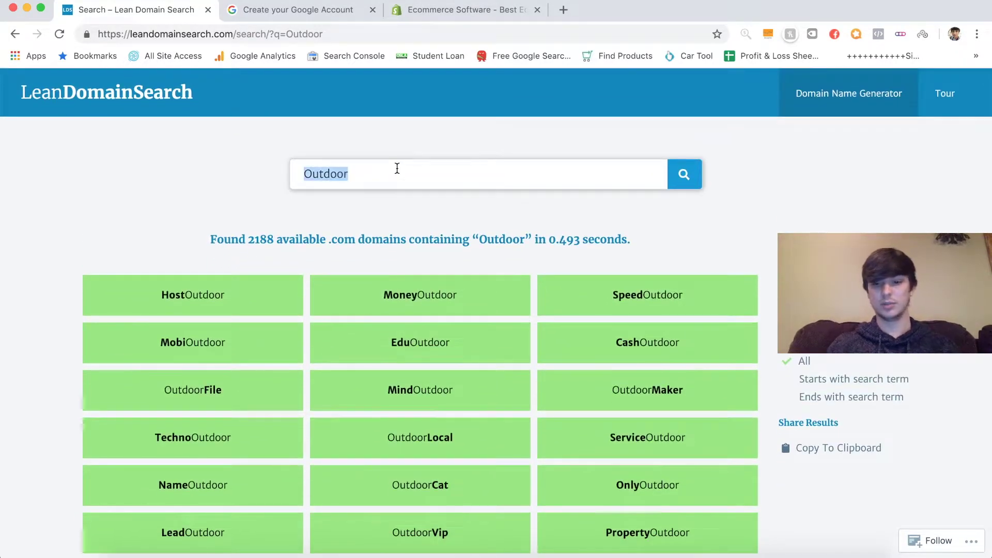
{"action": "key", "text": "BackSpace"}
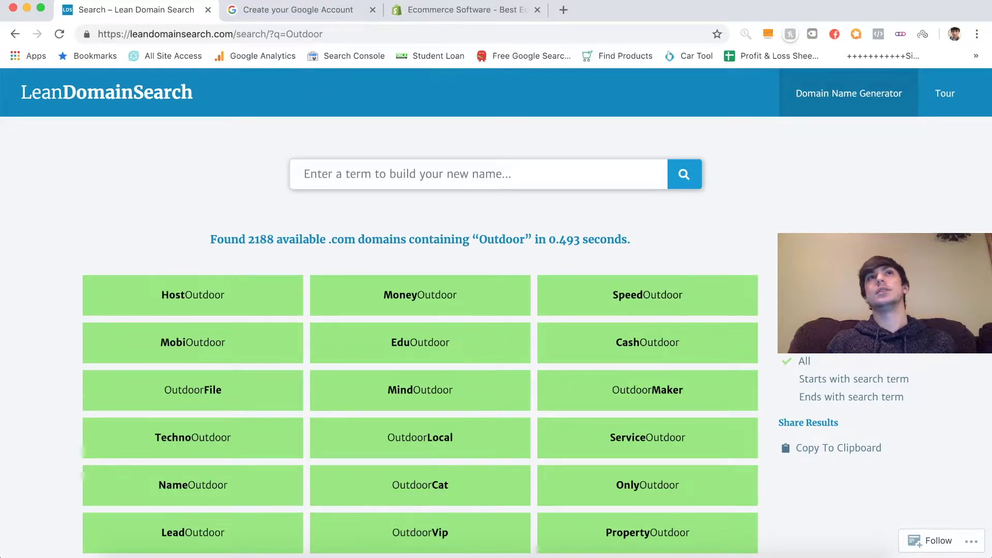
{"action": "type", "text": "Hiking"}
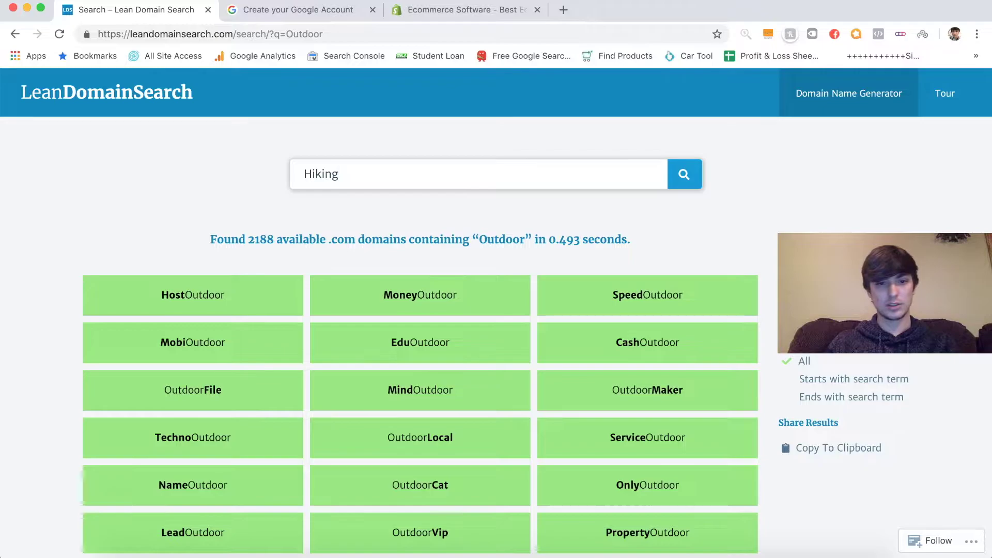
{"action": "key", "text": "Return"}
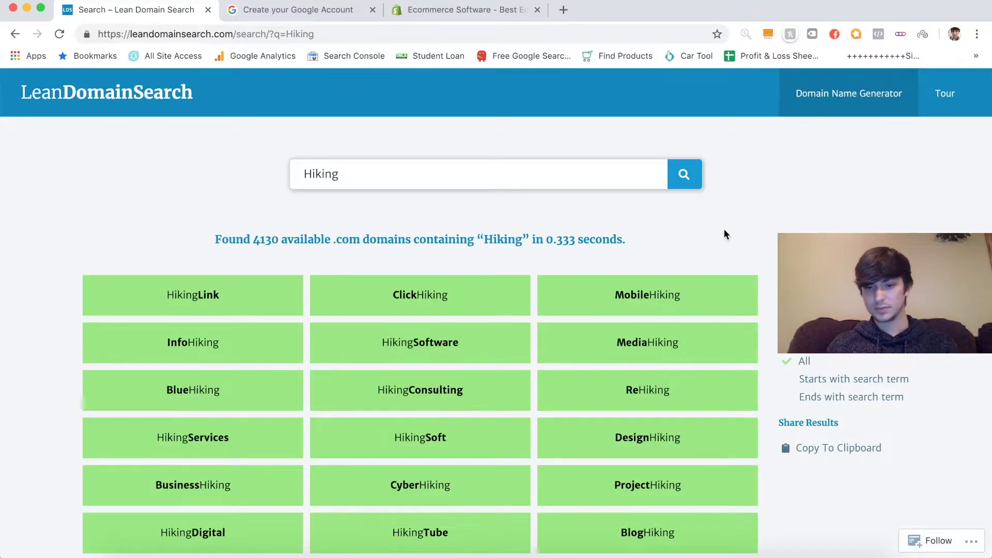
{"action": "scroll", "coordinate": [724, 234], "scroll_direction": "down", "scroll_amount": 3}
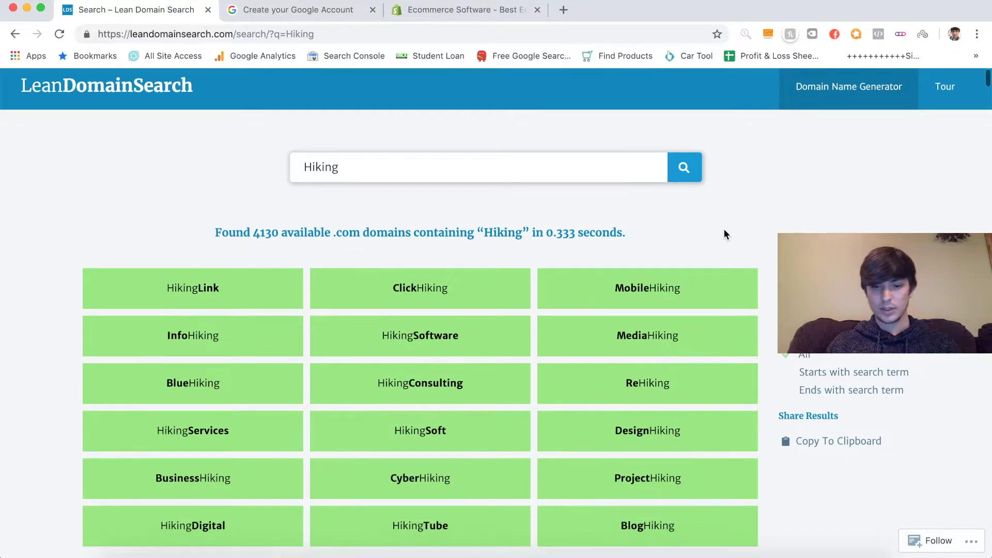
{"action": "scroll", "coordinate": [722, 232], "scroll_direction": "down", "scroll_amount": 2}
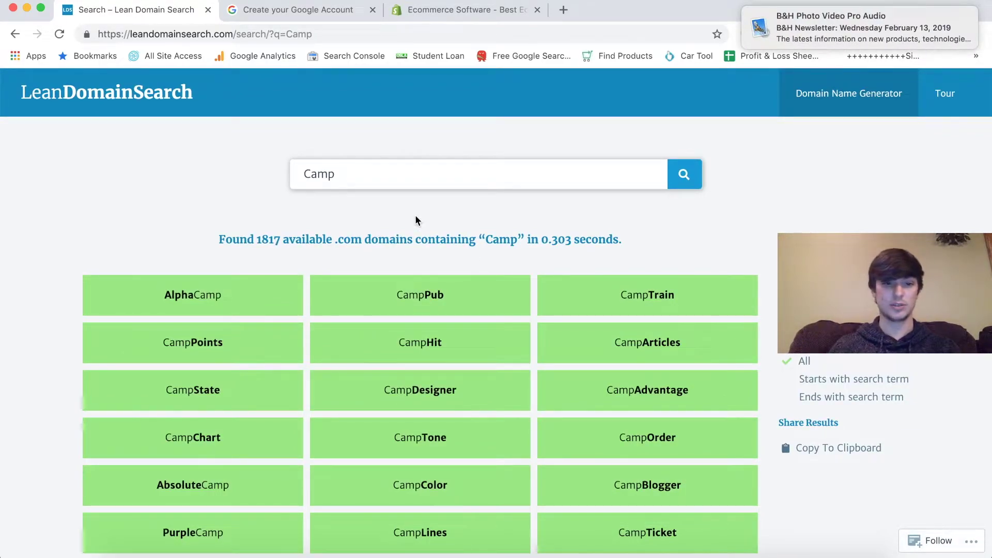
- Dismiss the newsletter notification and review the ForeverMatch search results
{"action": "mouse_move", "coordinate": [923, 10]}
{"action": "left_click", "coordinate": [953, 17]}
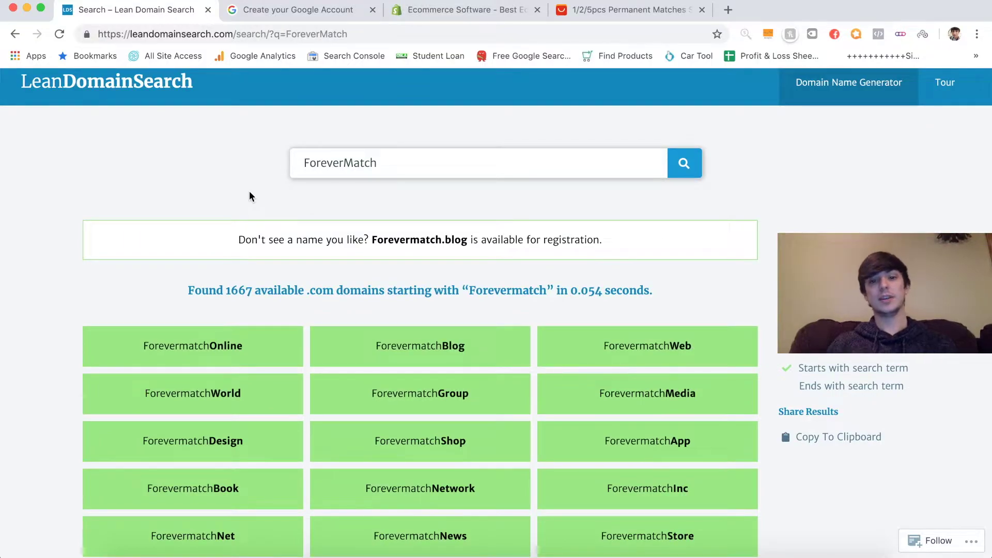
{"action": "scroll", "coordinate": [306, 313], "scroll_direction": "down", "scroll_amount": 3}
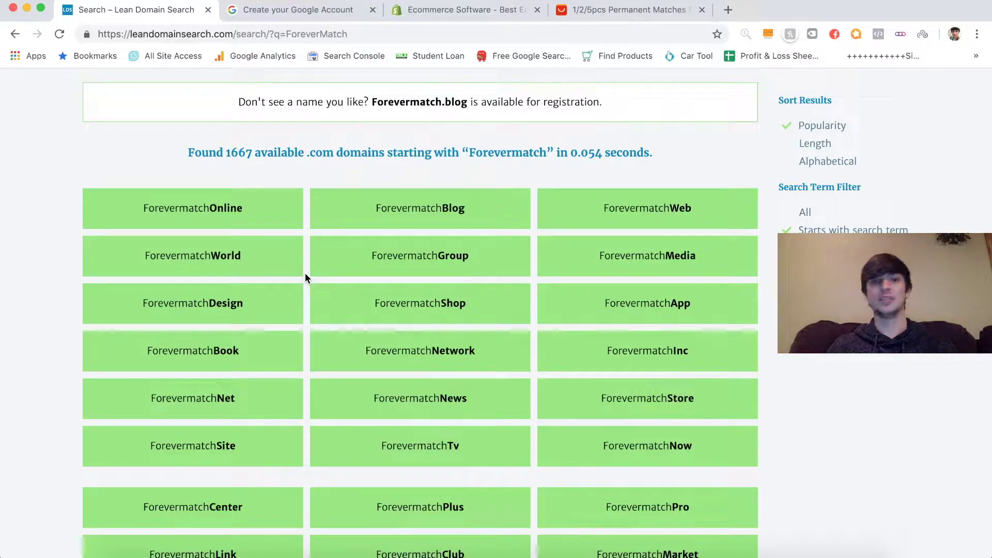
{"action": "scroll", "coordinate": [304, 277], "scroll_direction": "up", "scroll_amount": 3}
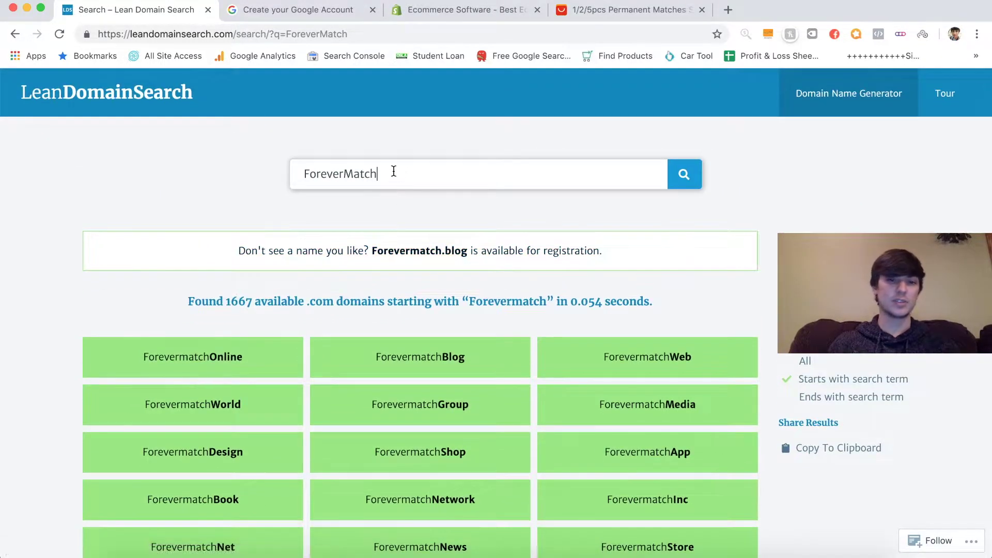
{"action": "left_click_drag", "start_coordinate": [391, 170], "coordinate": [289, 170]}
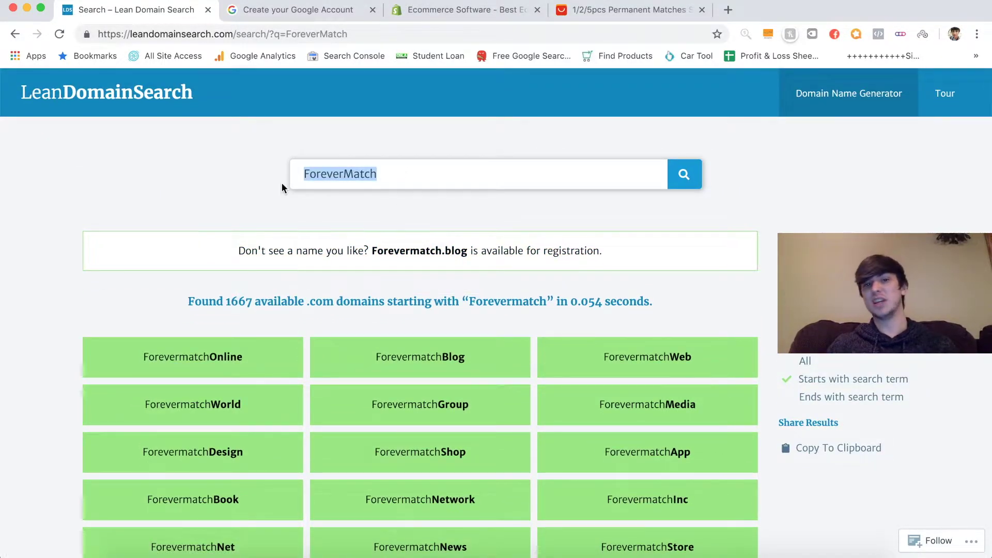
{"action": "left_click", "coordinate": [437, 181]}
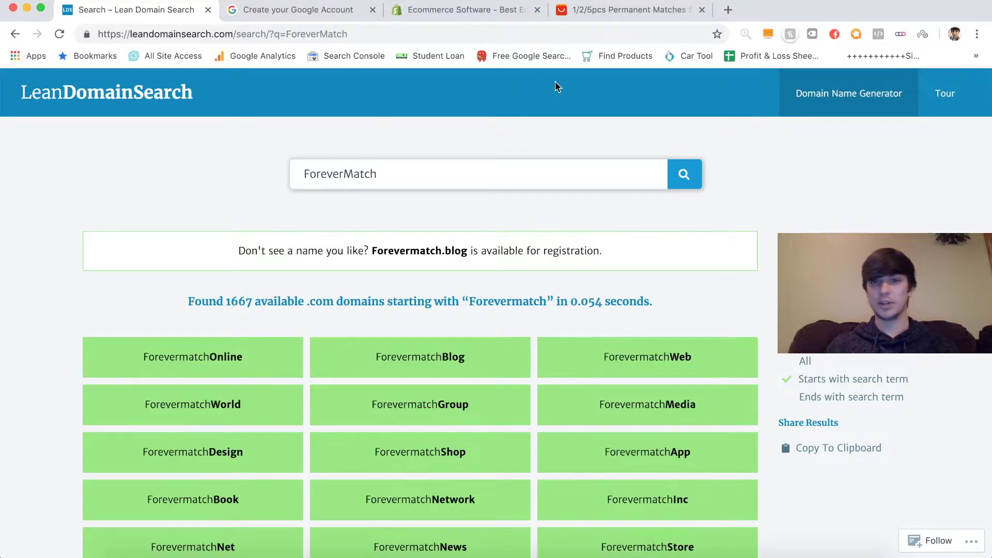
- Switch to the AliExpress matches listing and play its product video muted
{"action": "left_click", "coordinate": [637, 10]}
{"action": "scroll", "coordinate": [448, 361], "scroll_direction": "down", "scroll_amount": 2}
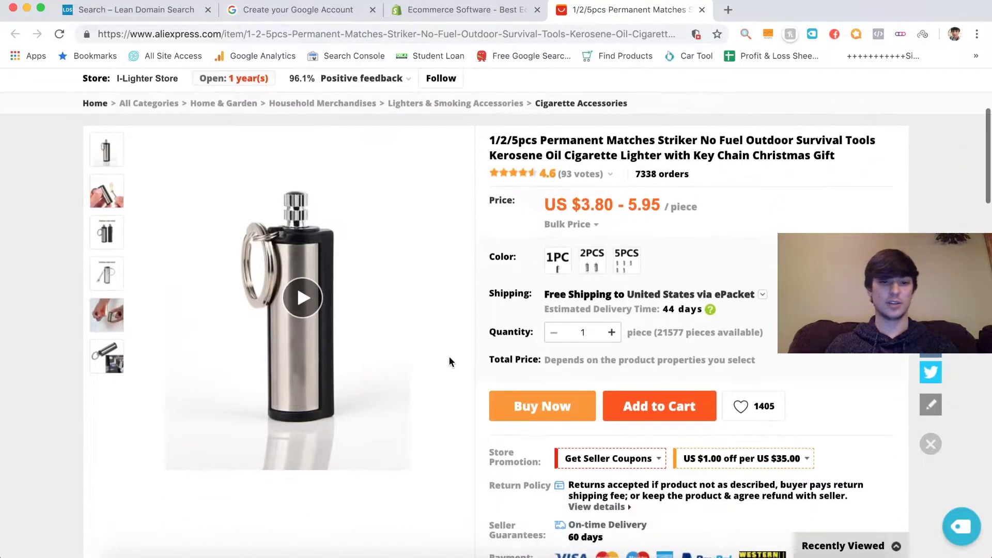
{"action": "left_click", "coordinate": [299, 305]}
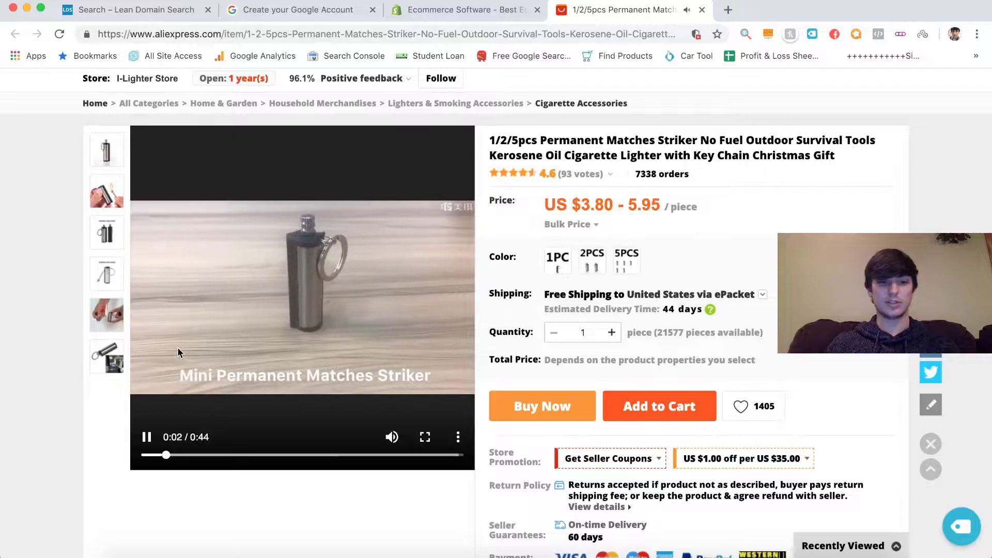
{"action": "left_click", "coordinate": [146, 437]}
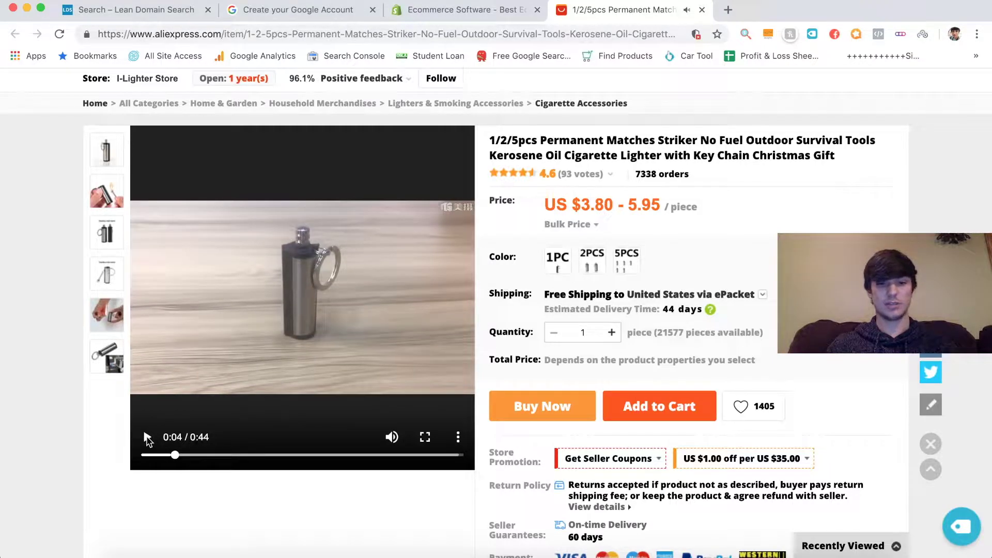
{"action": "left_click", "coordinate": [392, 437]}
{"action": "left_click", "coordinate": [147, 438]}
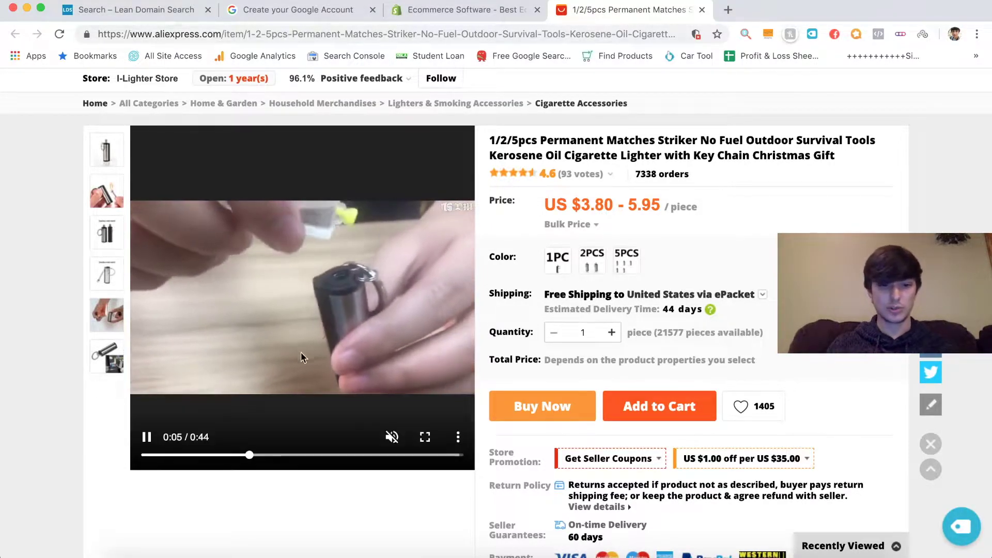
- Skip the video ahead to 0:28, pause it, and view the shipping-method comparison
{"action": "left_click_drag", "start_coordinate": [200, 455], "coordinate": [346, 457]}
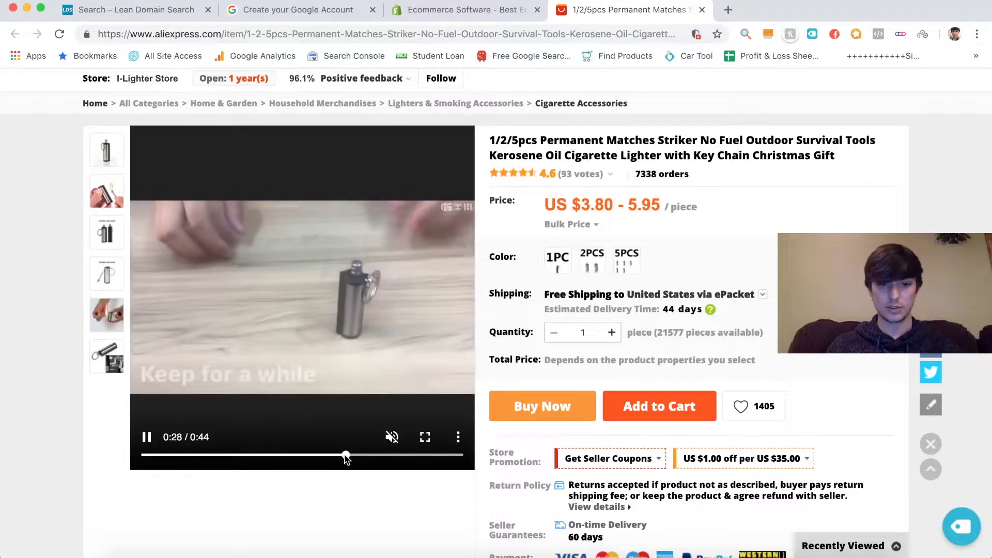
{"action": "left_click", "coordinate": [392, 437]}
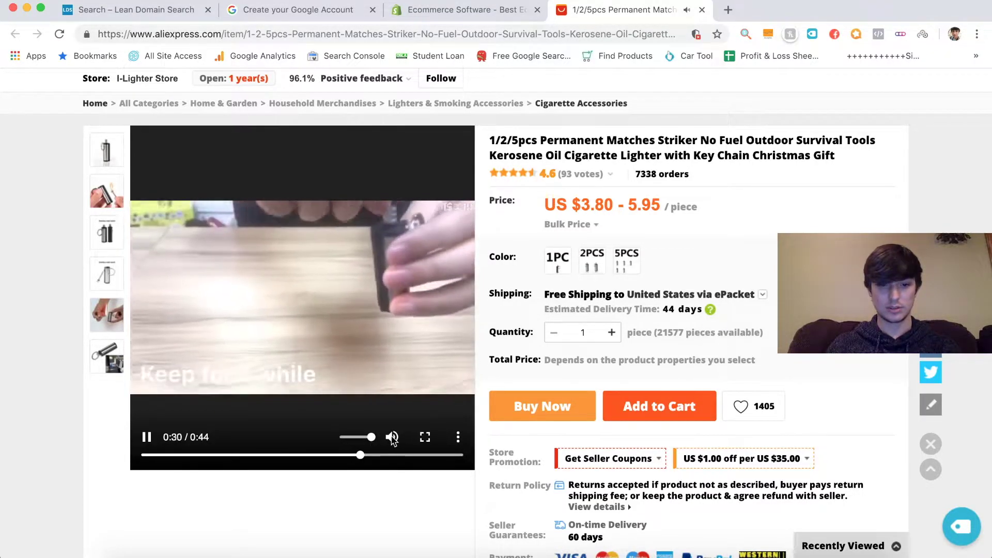
{"action": "left_click", "coordinate": [393, 437]}
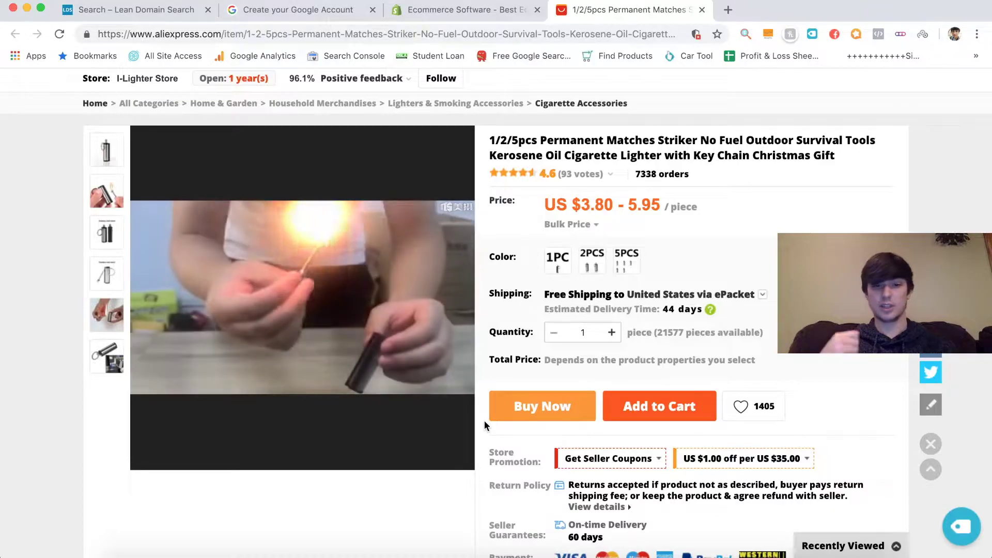
{"action": "mouse_move", "coordinate": [336, 393]}
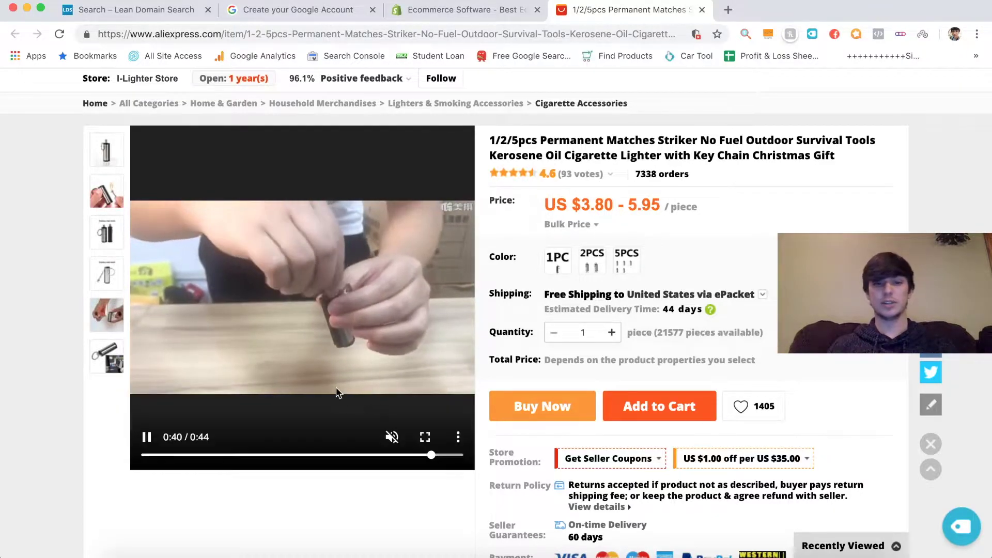
{"action": "left_click", "coordinate": [147, 437]}
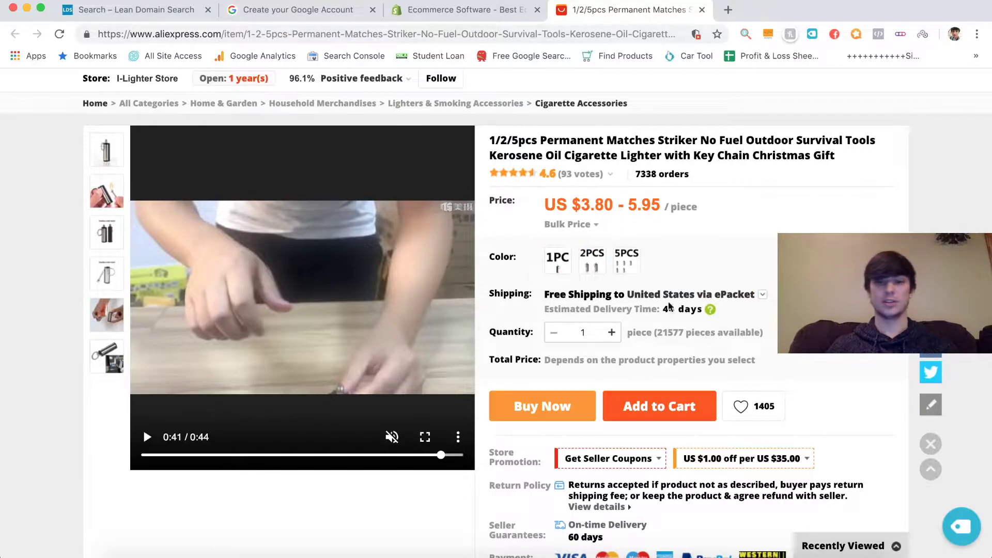
{"action": "left_click", "coordinate": [648, 298]}
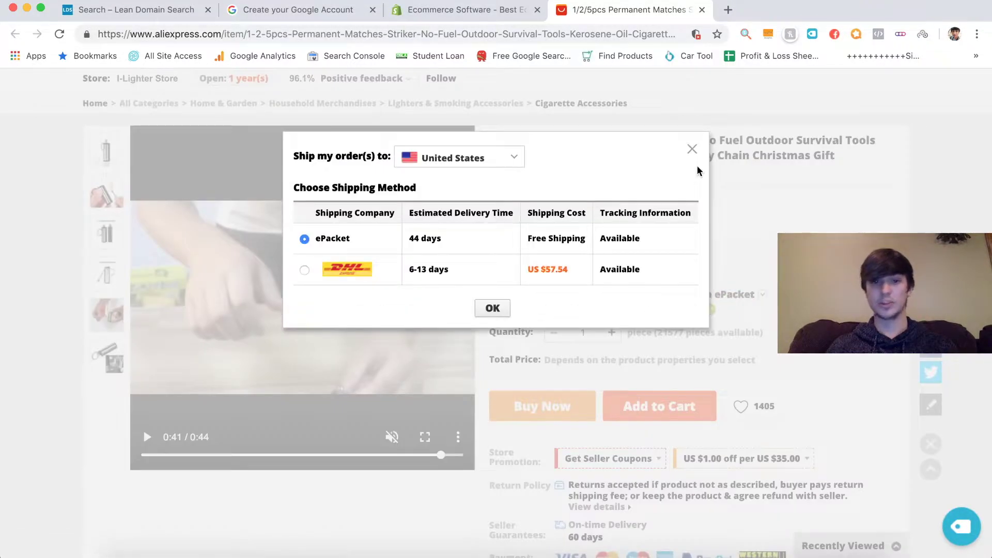
- Close and reopen the shipping comparison to check free ePacket (44 days) against DHL
{"action": "left_click", "coordinate": [691, 149]}
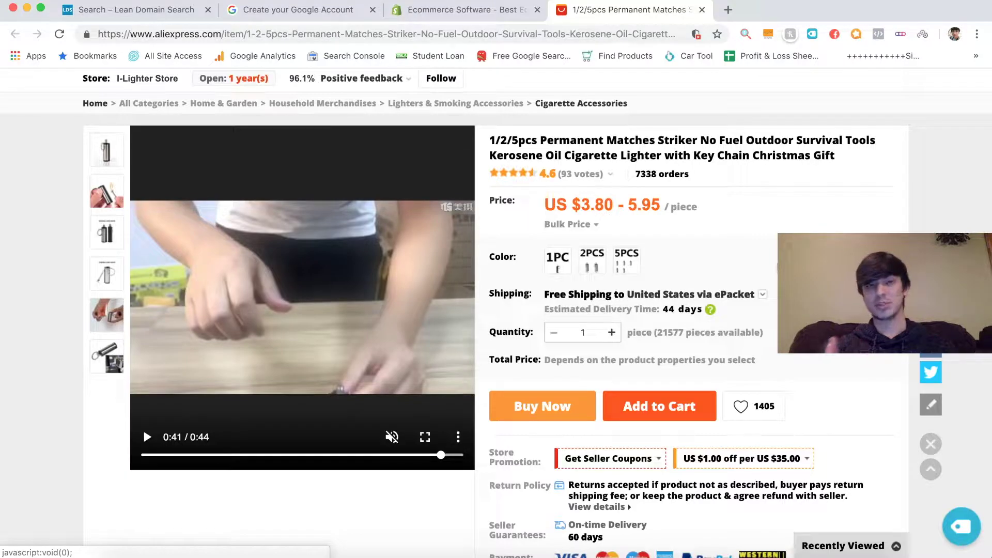
{"action": "left_click", "coordinate": [751, 294]}
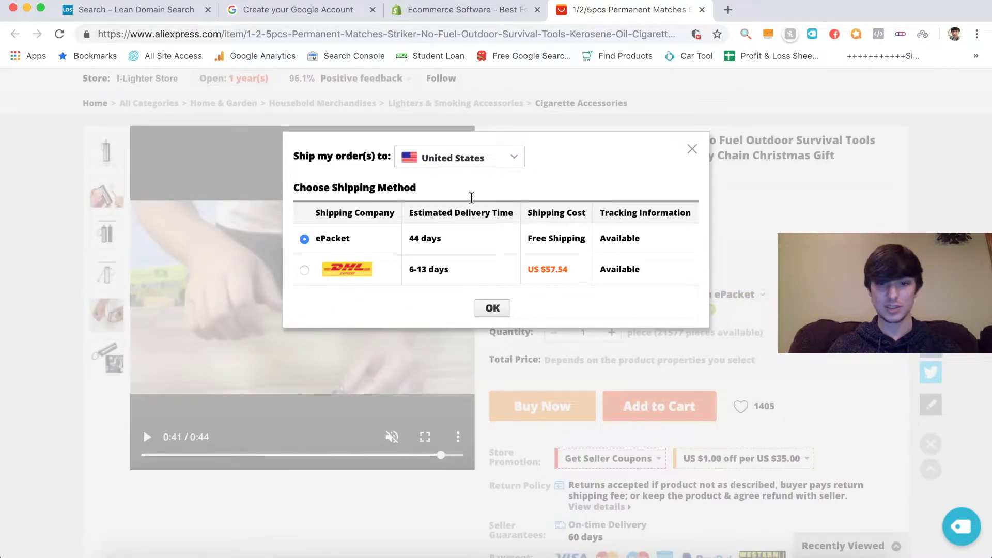
{"action": "scroll", "coordinate": [439, 271], "scroll_direction": "up", "scroll_amount": 4}
{"action": "scroll", "coordinate": [439, 271], "scroll_direction": "down", "scroll_amount": 3}
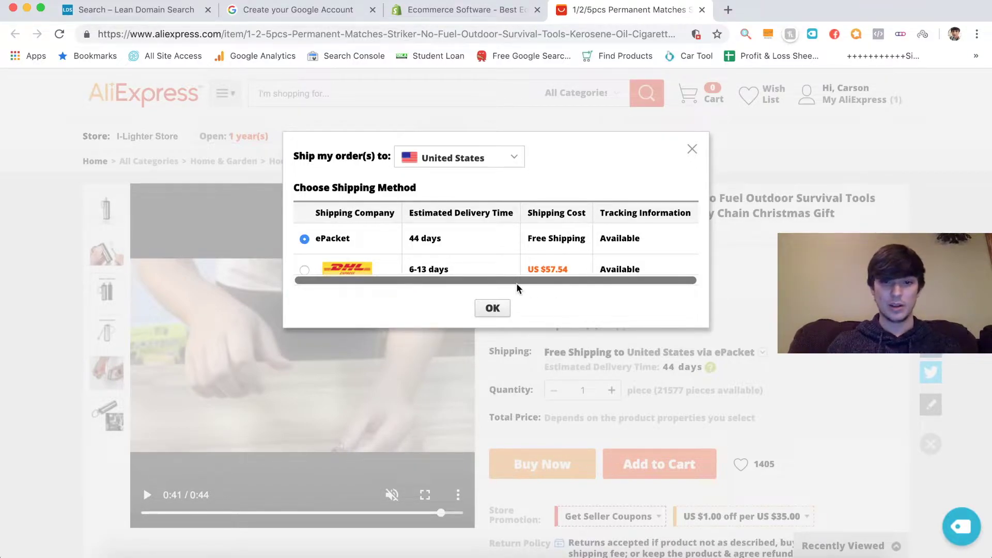
{"action": "scroll", "coordinate": [533, 259], "scroll_direction": "up", "scroll_amount": 3}
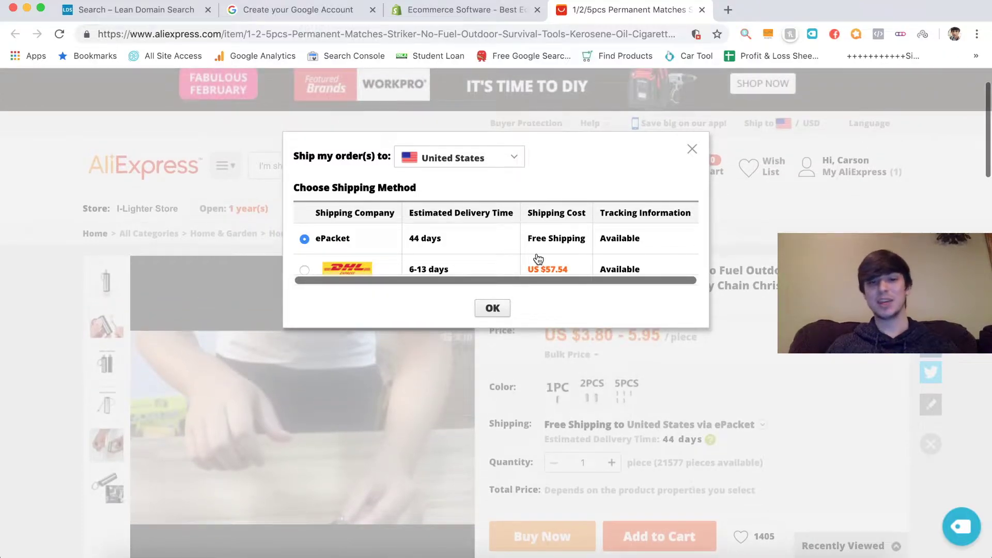
{"action": "left_click", "coordinate": [692, 150]}
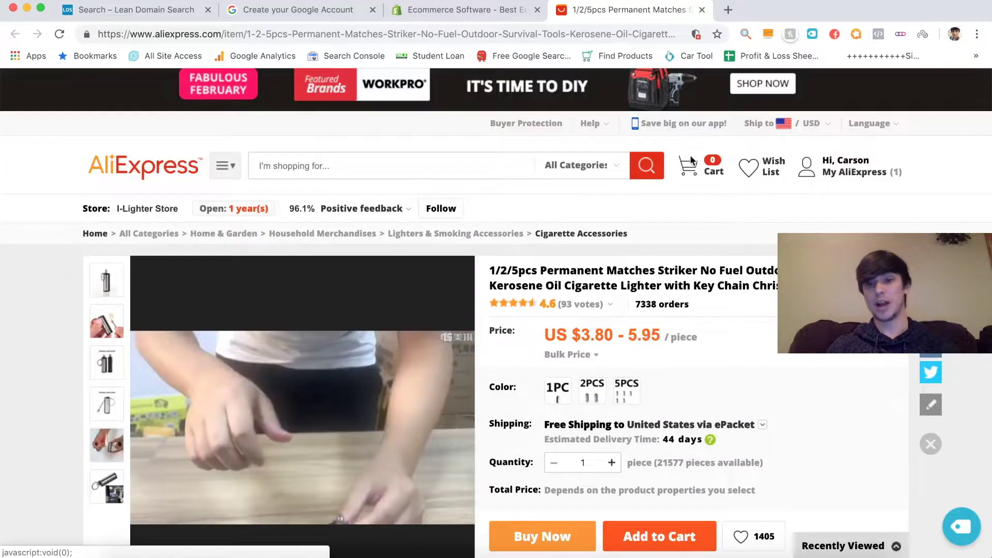
{"action": "scroll", "coordinate": [696, 253], "scroll_direction": "down", "scroll_amount": 3}
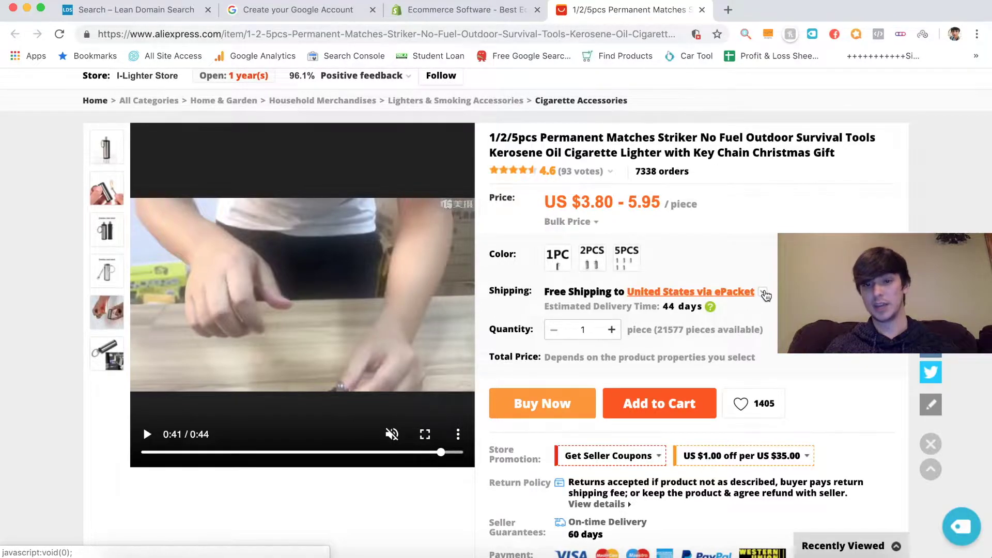
{"action": "left_click", "coordinate": [765, 292]}
- Compare the 1PC ($3.80), 2PCS ($4.10) and 5PCS options, settling on 5PCS at $5.95
{"action": "left_click", "coordinate": [692, 149]}
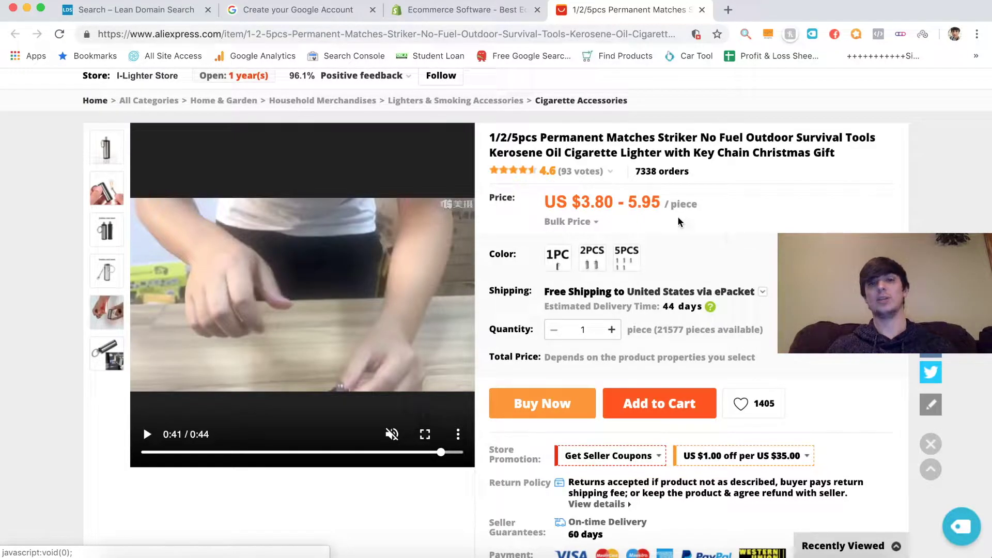
{"action": "left_click", "coordinate": [556, 263]}
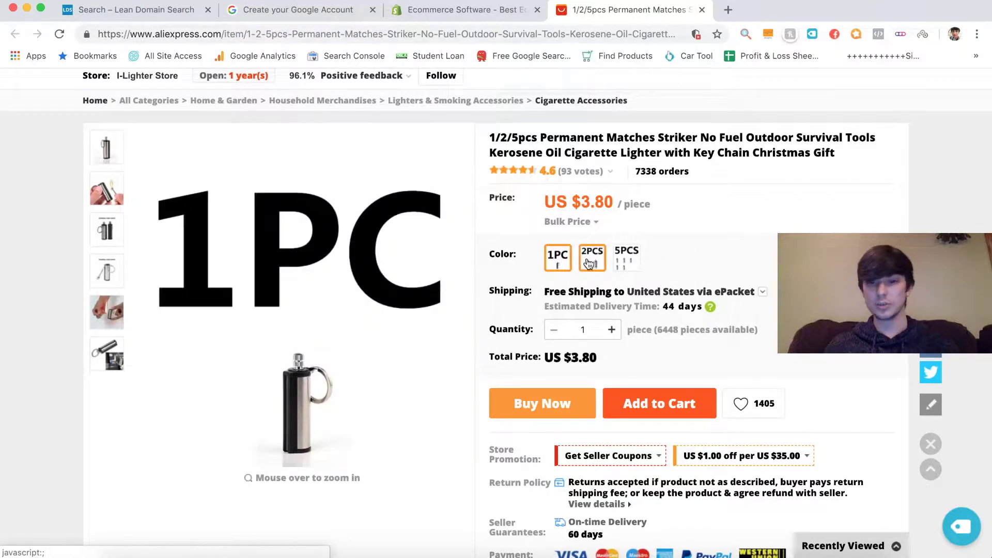
{"action": "left_click", "coordinate": [592, 257]}
{"action": "left_click", "coordinate": [619, 259]}
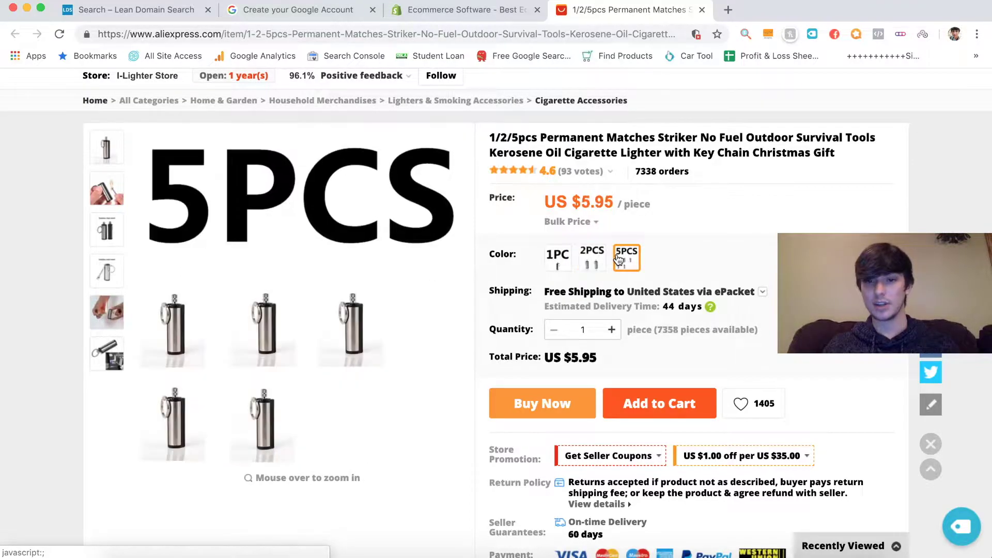
{"action": "left_click", "coordinate": [592, 257]}
{"action": "left_click", "coordinate": [559, 259]}
{"action": "left_click", "coordinate": [592, 256]}
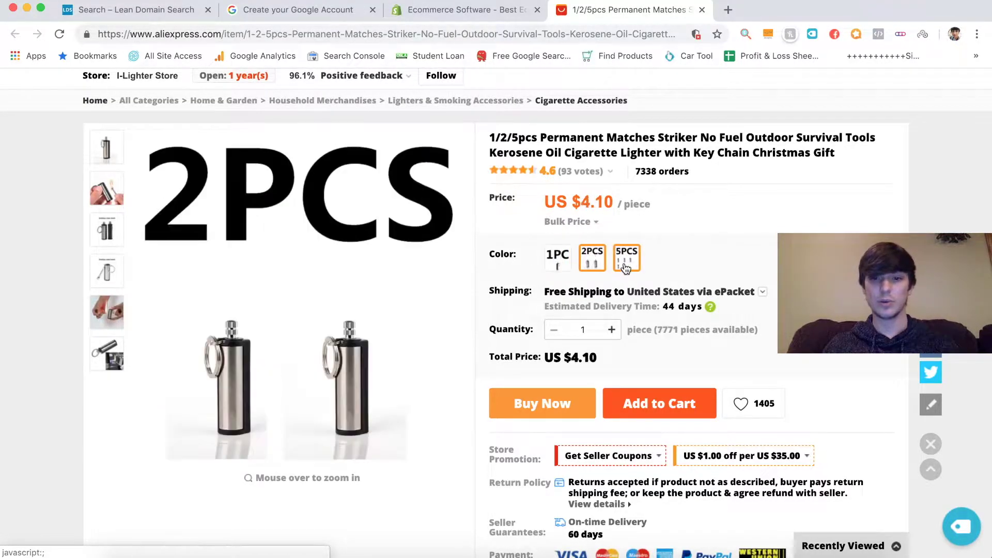
{"action": "left_click", "coordinate": [625, 262]}
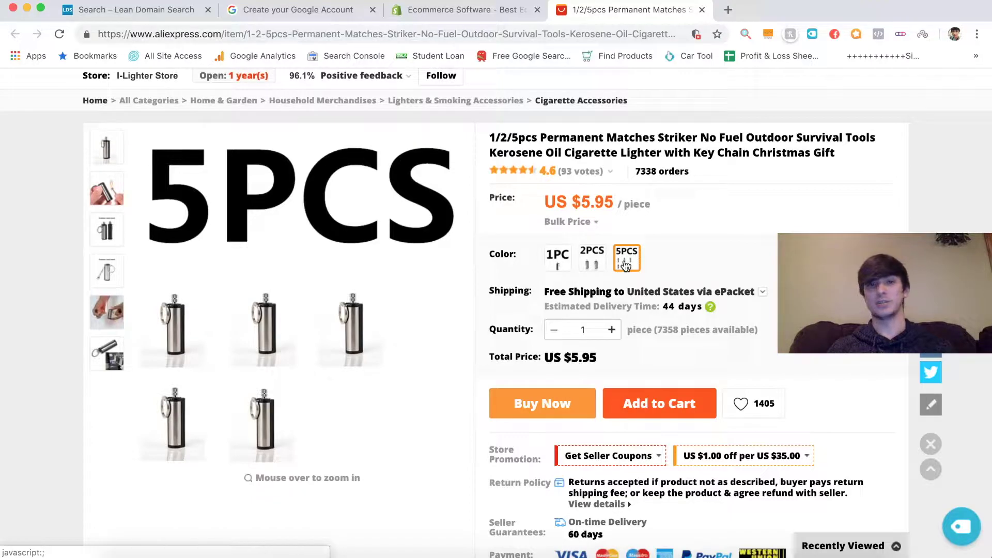
{"action": "left_click", "coordinate": [557, 258]}
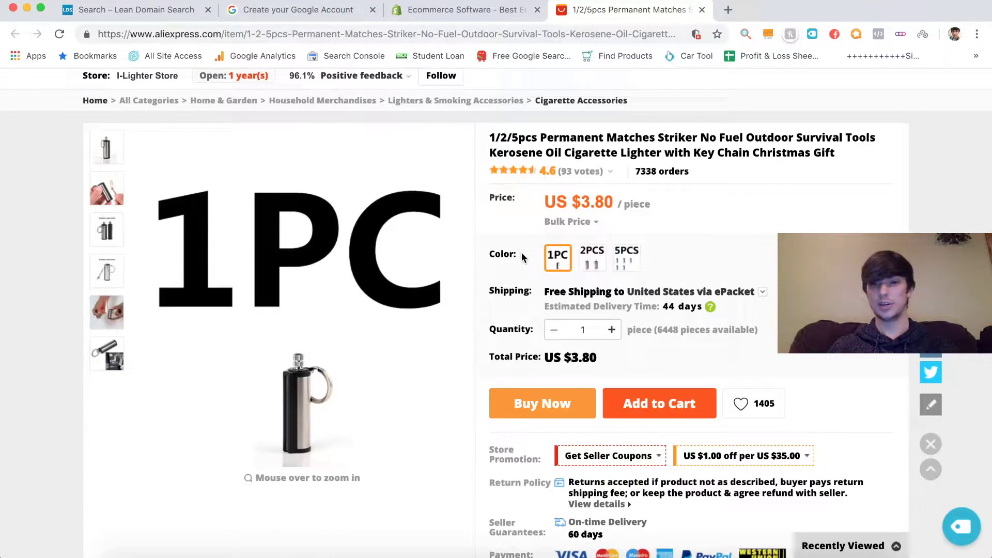
{"action": "left_click", "coordinate": [586, 264]}
{"action": "left_click", "coordinate": [625, 260]}
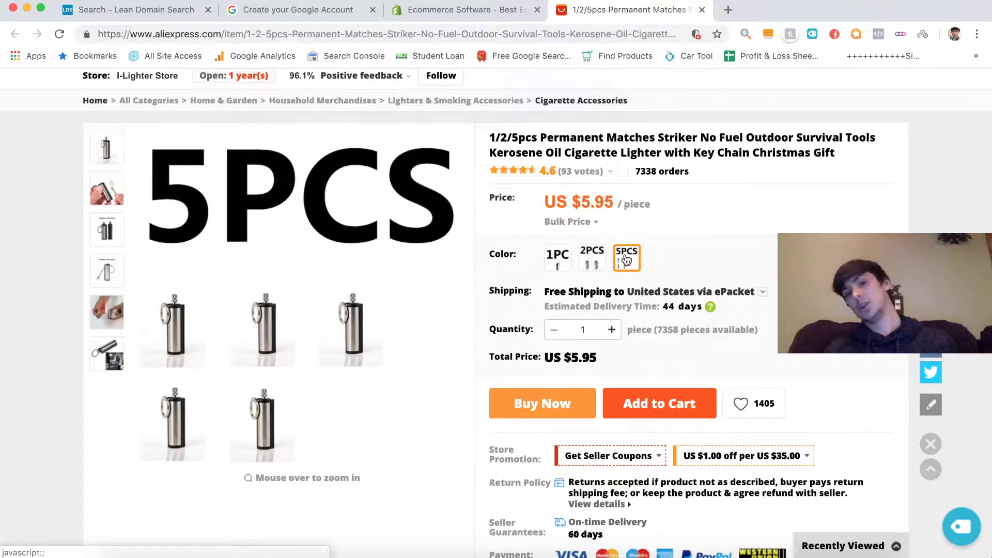
- Return to the ForeverMatch domain results, then go to the Google account signup form
{"action": "scroll", "coordinate": [563, 218], "scroll_direction": "up", "scroll_amount": 5}
{"action": "scroll", "coordinate": [561, 222], "scroll_direction": "down", "scroll_amount": 2}
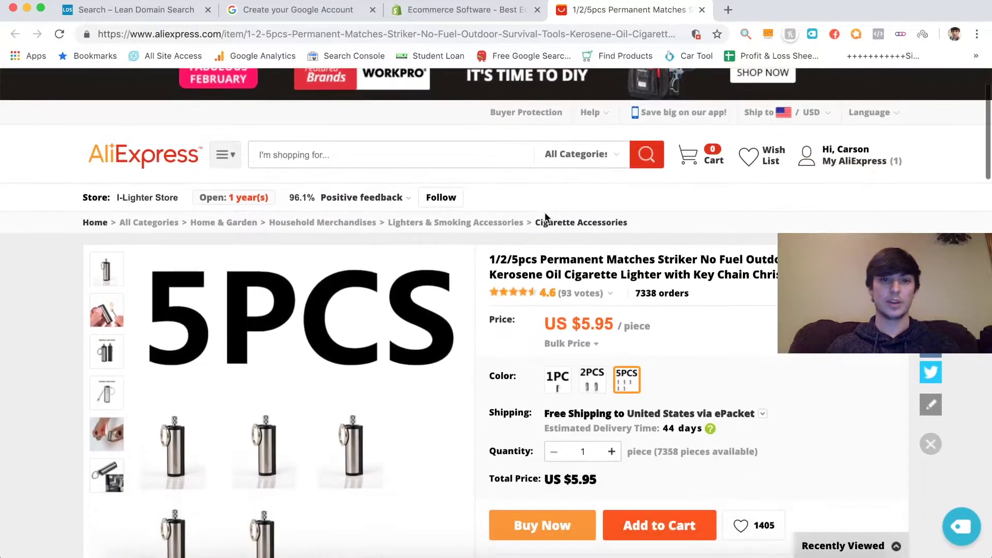
{"action": "left_click", "coordinate": [150, 10]}
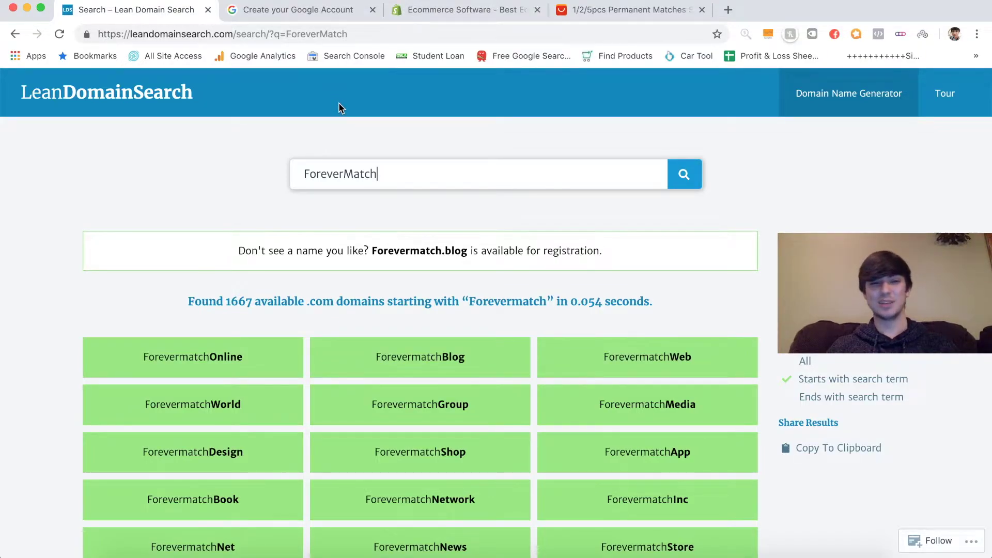
{"action": "left_click", "coordinate": [294, 14]}
- Enter Forever Match as the first and last name and choose a Gmail username
{"action": "type", "text": "Fo"}
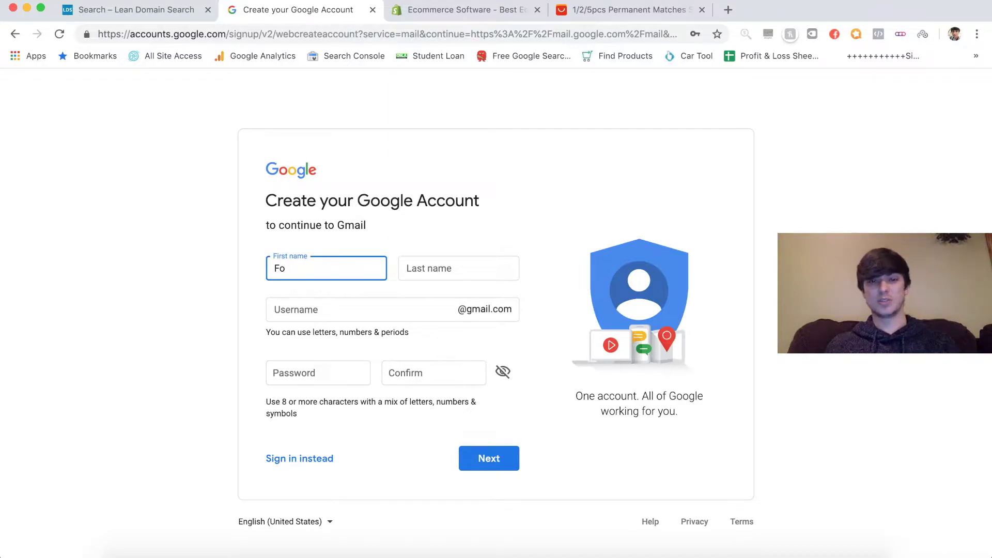
{"action": "type", "text": "rever"}
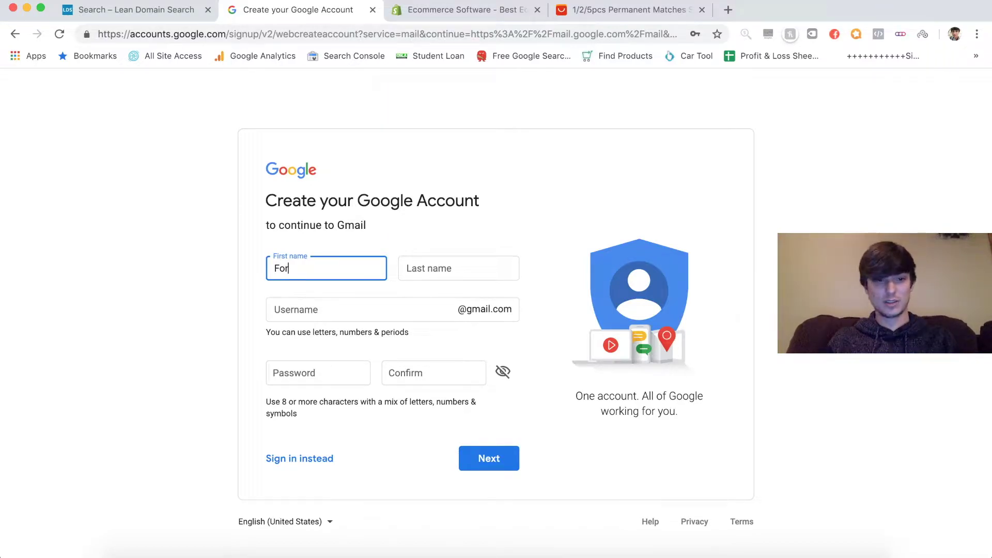
{"action": "left_click", "coordinate": [431, 264]}
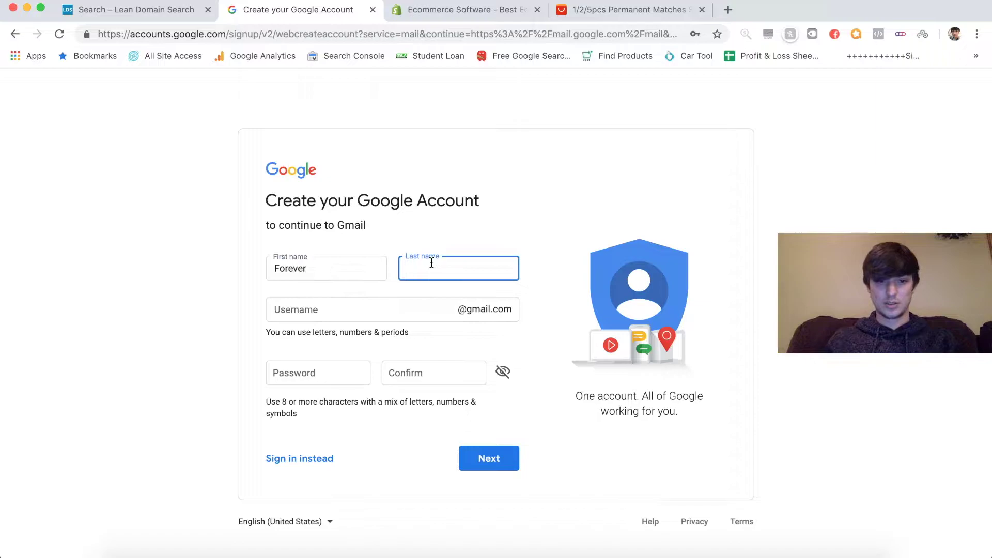
{"action": "type", "text": "Match"}
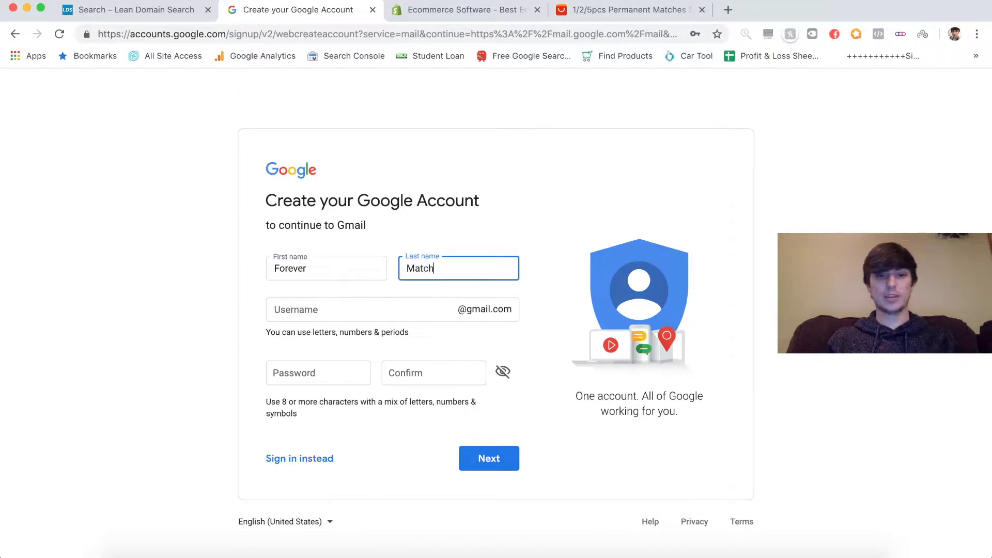
{"action": "left_click", "coordinate": [374, 305]}
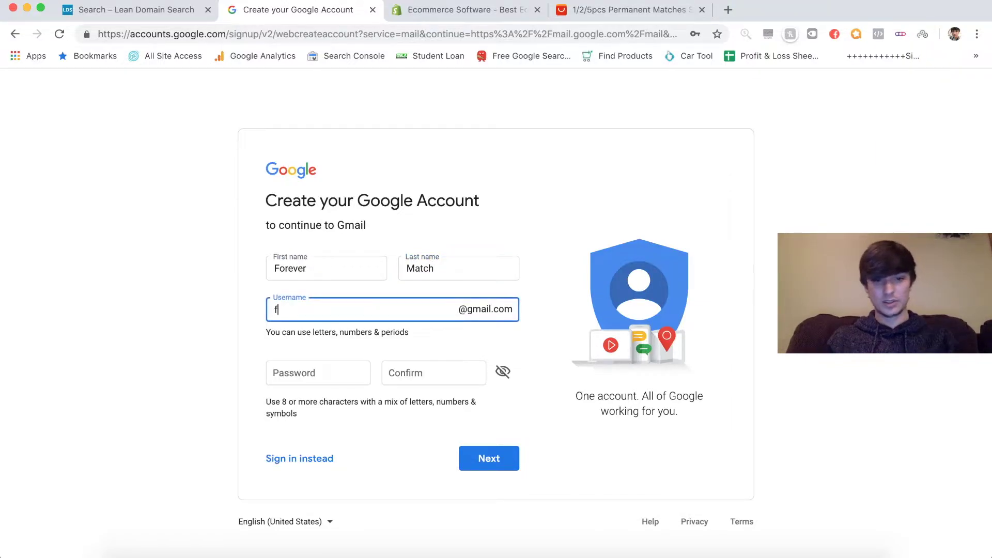
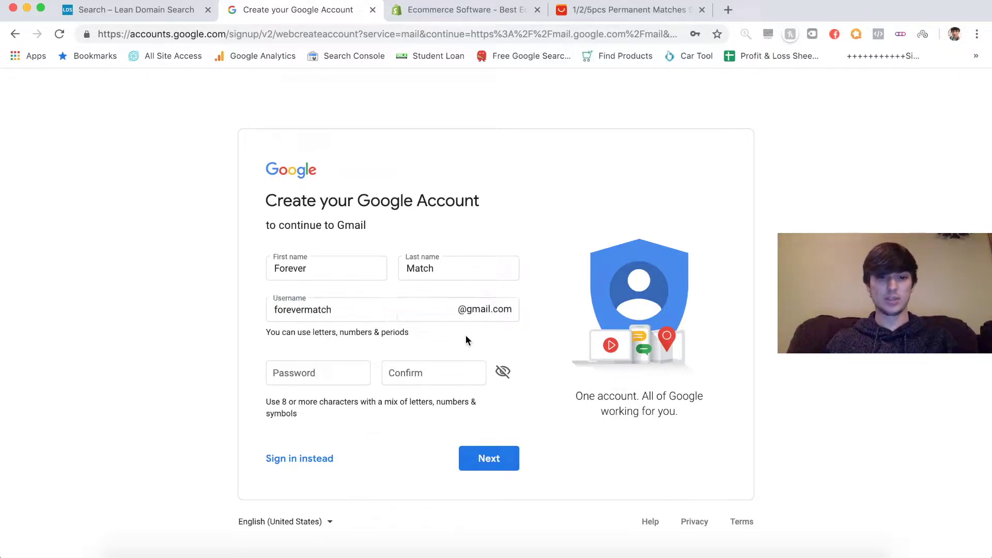
- Enter and confirm the account password, then append 'team' to the taken username and resubmit
{"action": "left_click", "coordinate": [310, 365]}
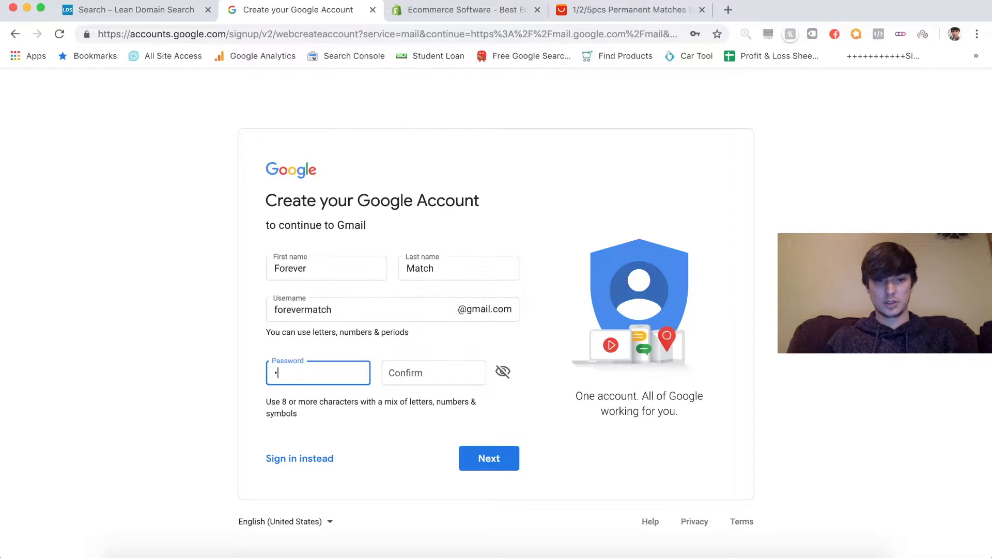
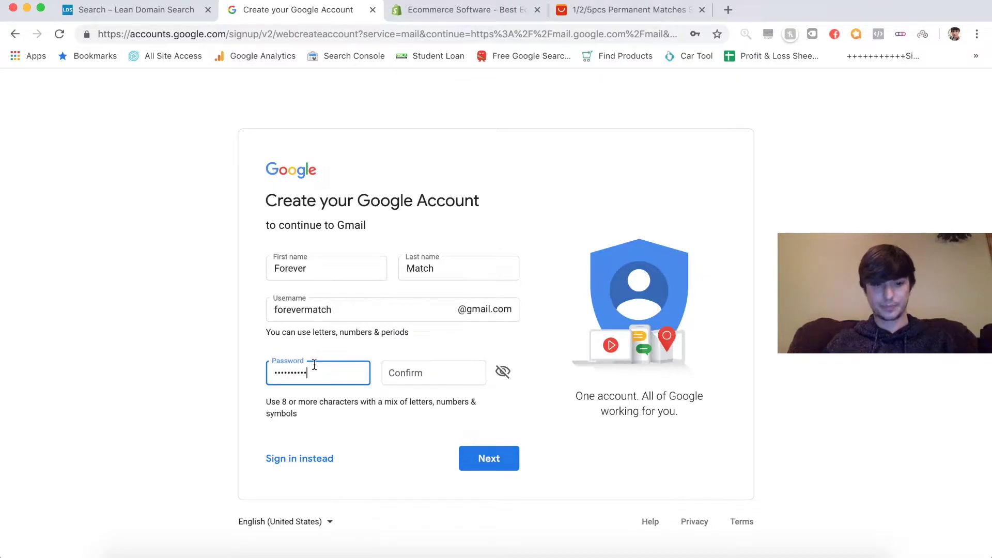
{"action": "left_click", "coordinate": [401, 373]}
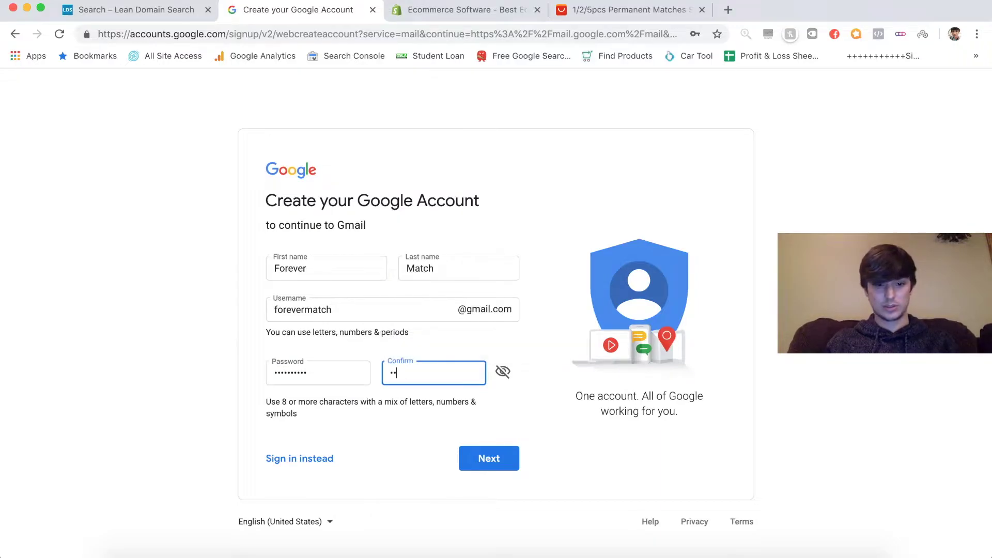
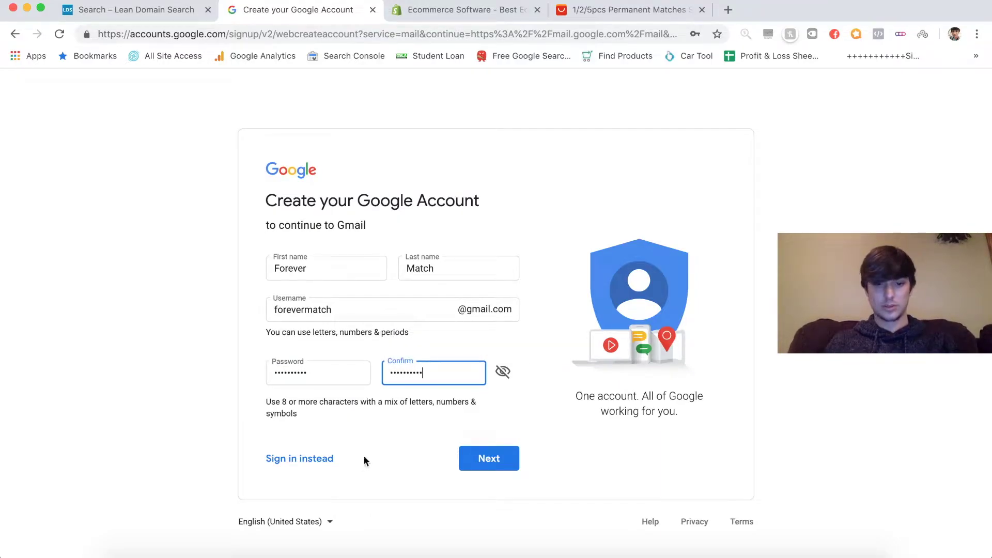
{"action": "left_click", "coordinate": [481, 460]}
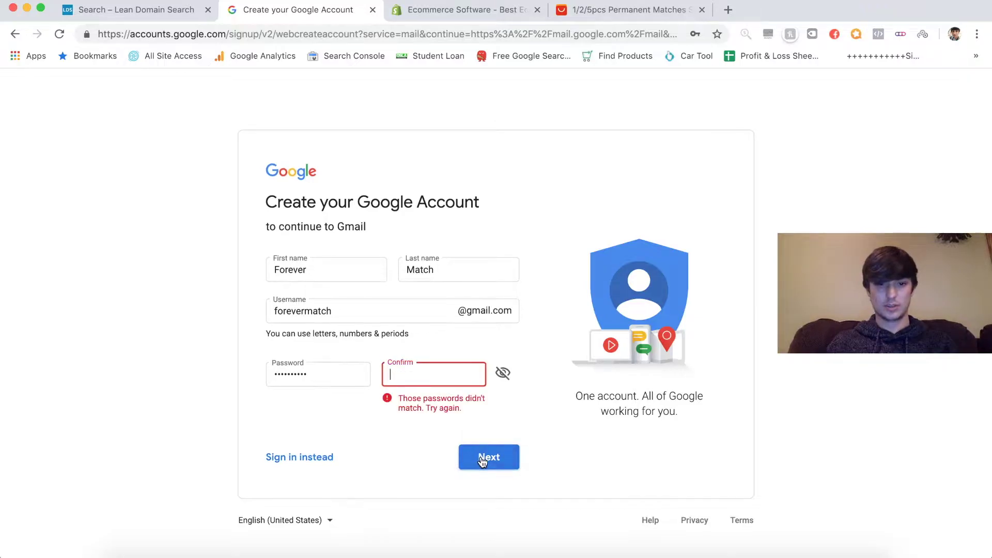
{"action": "left_click", "coordinate": [430, 369]}
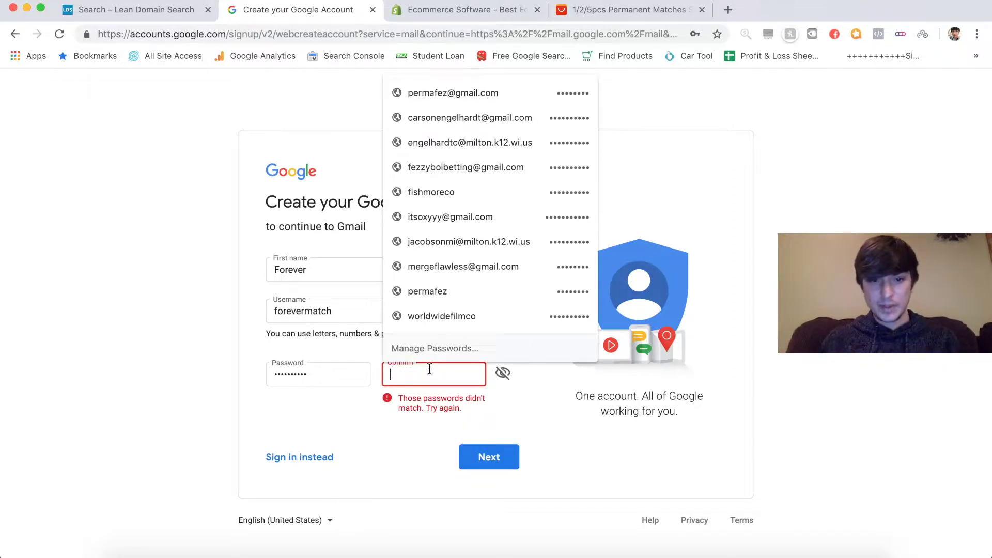
{"action": "type", "text": "•••••••••"}
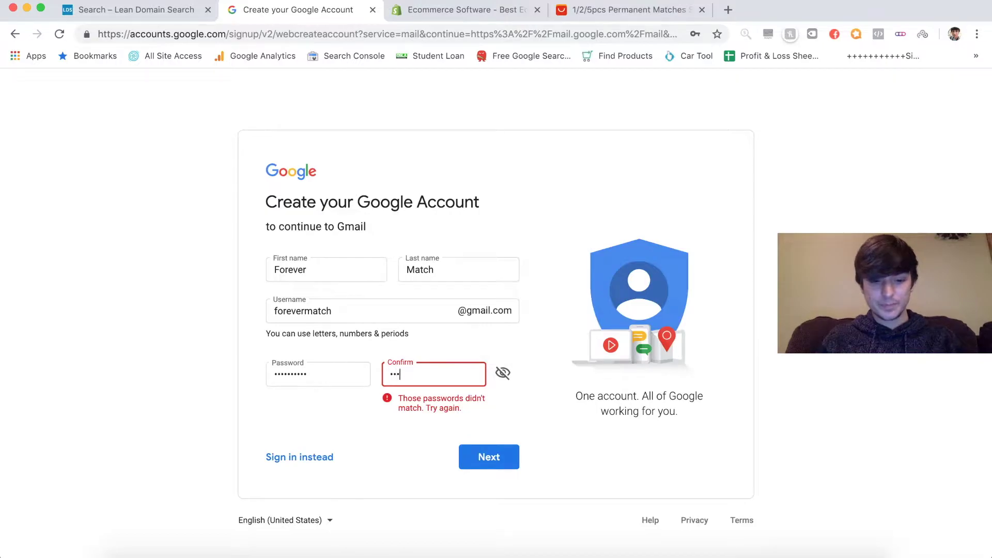
{"action": "type", "text": "••"}
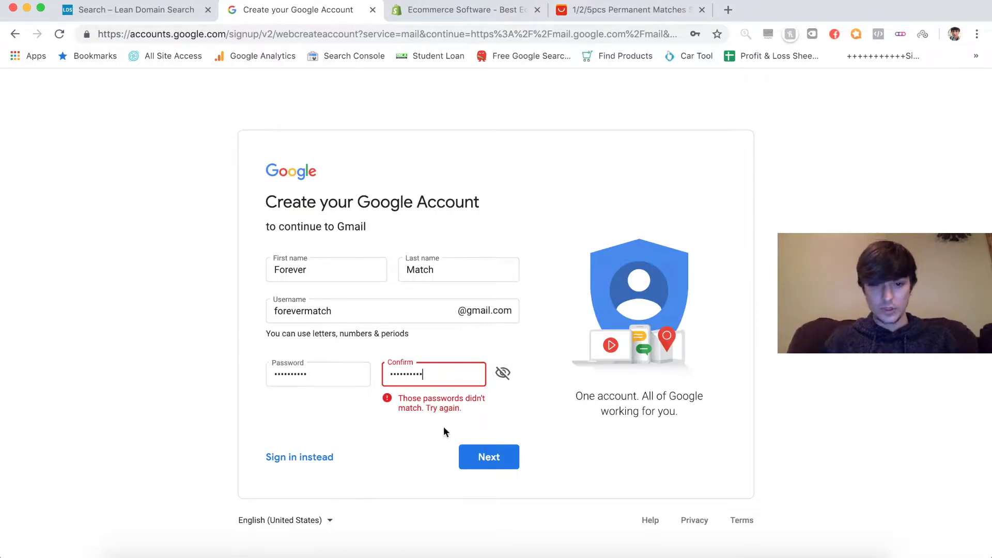
{"action": "left_click", "coordinate": [488, 458]}
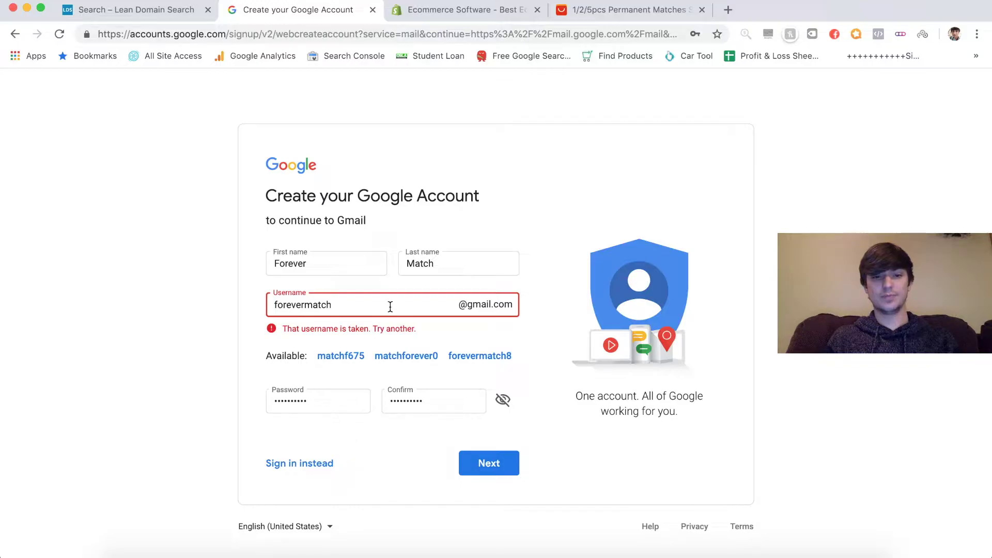
{"action": "type", "text": "team"}
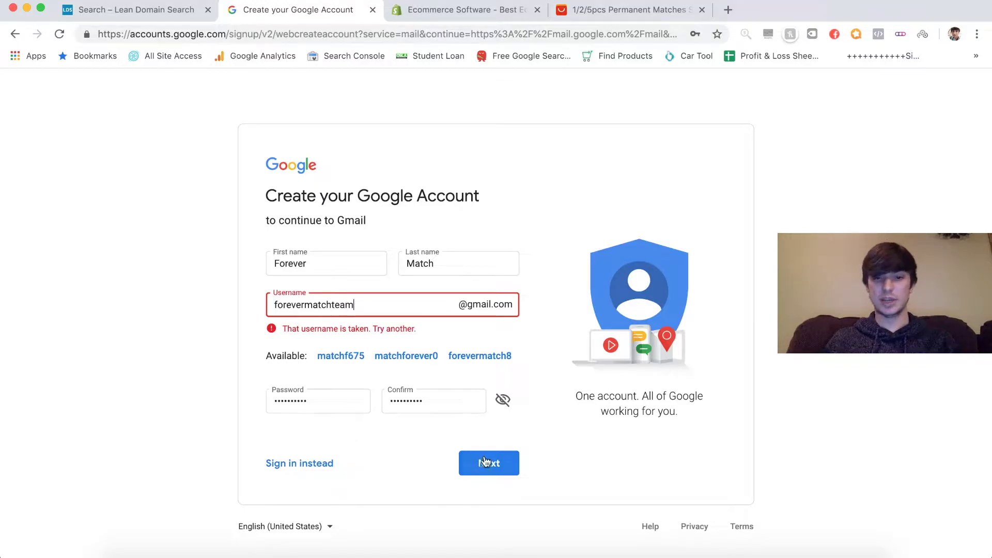
{"action": "left_click", "coordinate": [484, 462]}
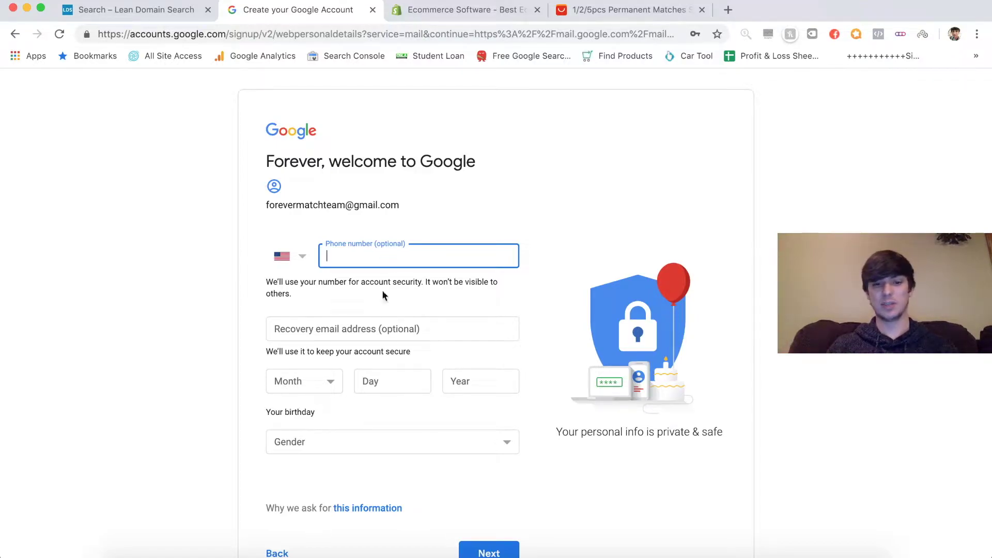
- Submit birthday January 1, 1990 and gender Male
{"action": "left_click", "coordinate": [310, 380]}
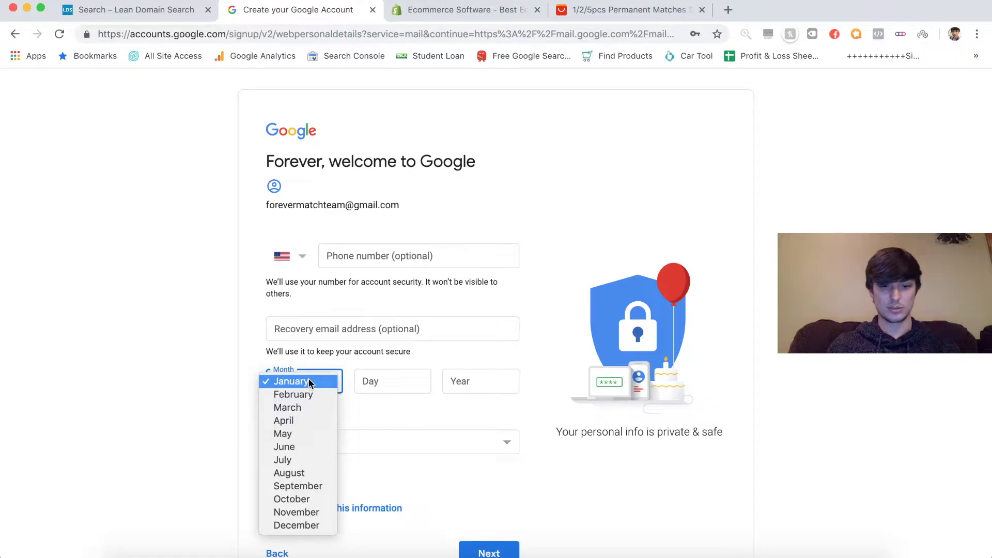
{"action": "left_click", "coordinate": [307, 319]}
{"action": "left_click", "coordinate": [391, 379]}
{"action": "type", "text": "1"}
{"action": "left_click", "coordinate": [460, 380]}
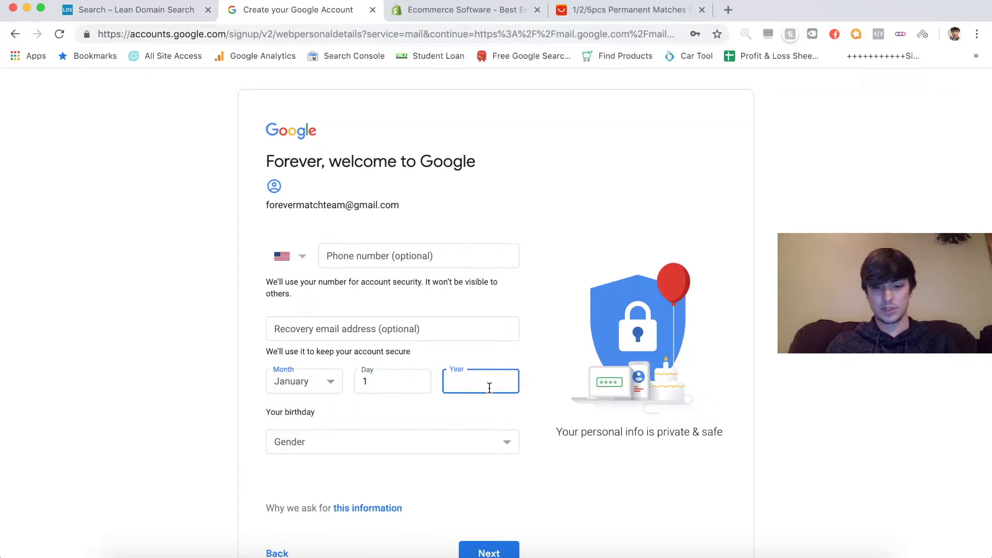
{"action": "type", "text": "1990"}
{"action": "left_click", "coordinate": [428, 450]}
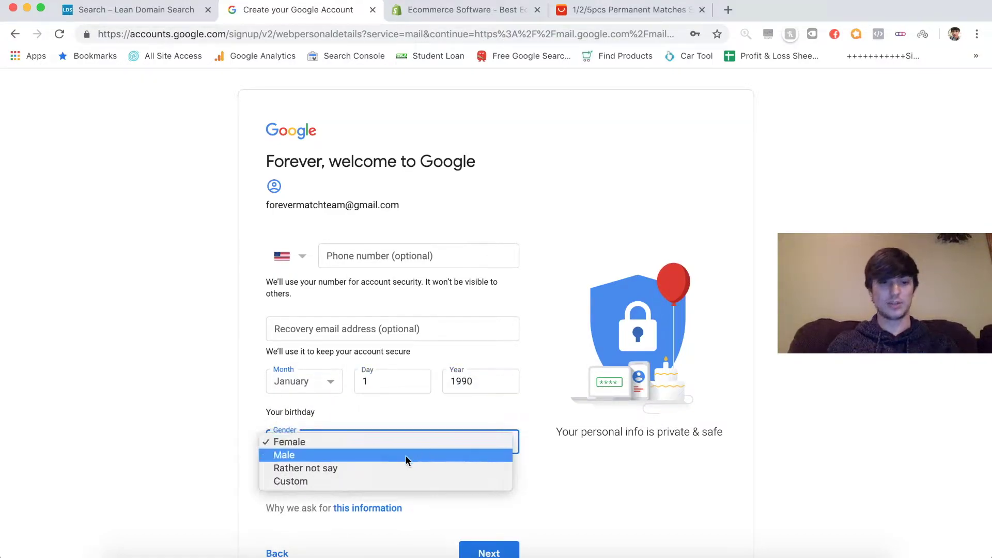
{"action": "left_click", "coordinate": [407, 458]}
{"action": "scroll", "coordinate": [580, 527], "scroll_direction": "down", "scroll_amount": 1}
{"action": "left_click", "coordinate": [489, 518]}
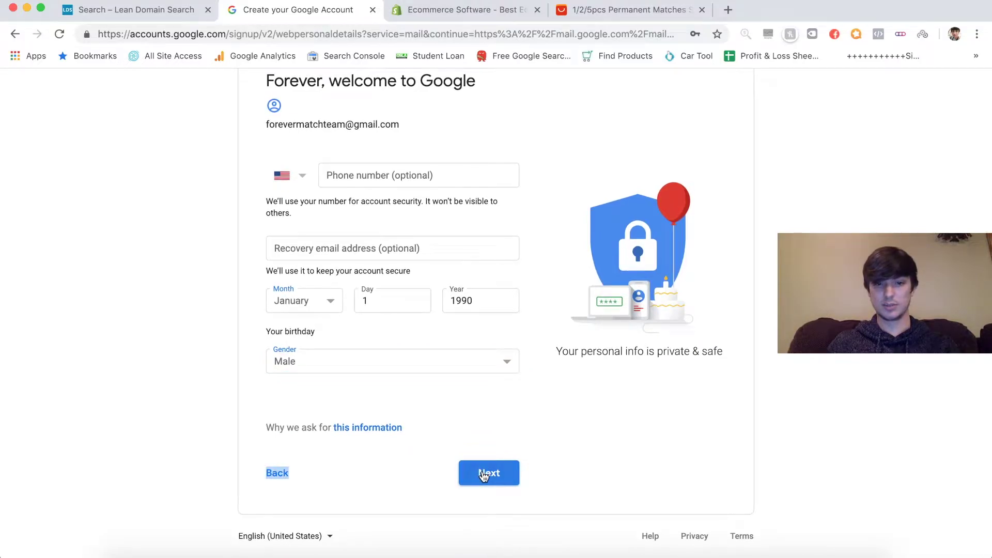
- Accept the Google privacy terms to create the account
{"action": "scroll", "coordinate": [482, 474], "scroll_direction": "down", "scroll_amount": 10}
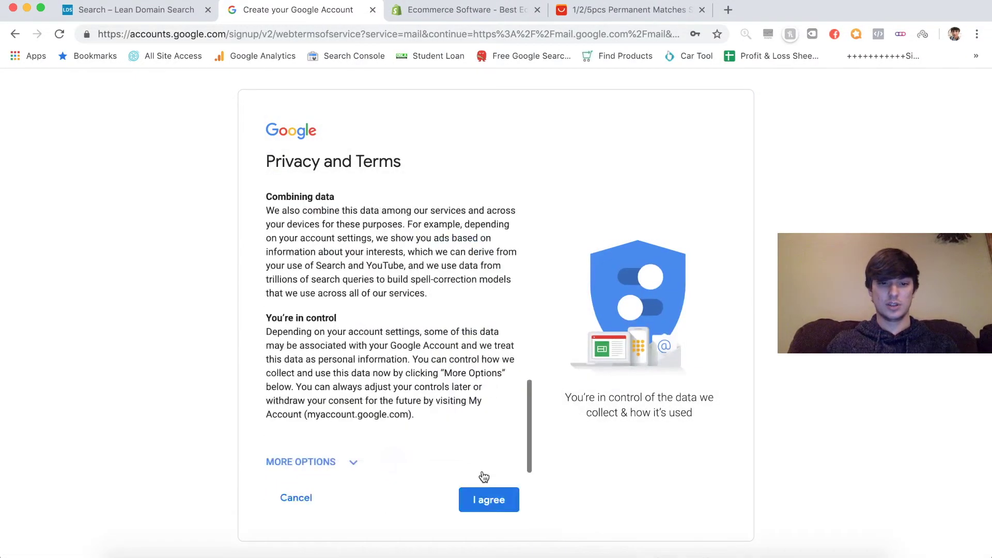
{"action": "left_click", "coordinate": [504, 502]}
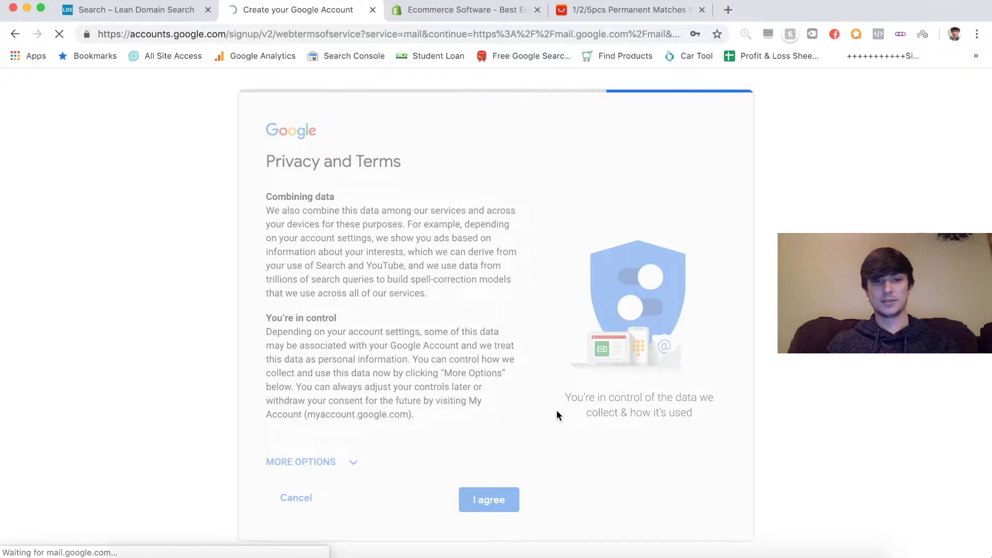
{"action": "scroll", "coordinate": [556, 415], "scroll_direction": "down", "scroll_amount": 1}
{"action": "scroll", "coordinate": [556, 414], "scroll_direction": "up", "scroll_amount": 1}
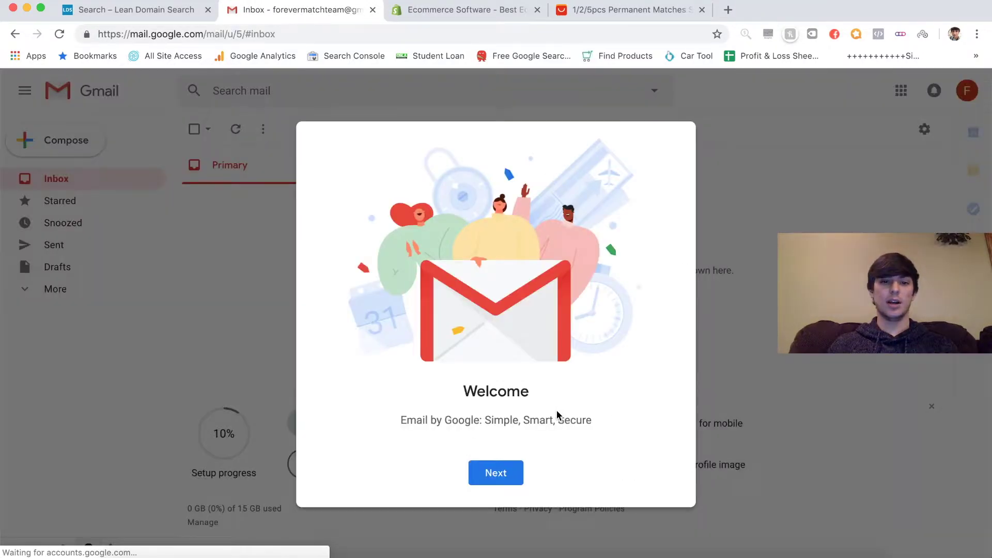
- Dismiss Gmail's welcome dialogs keeping Default view, close Lean Domain Search, and go to Shopify
{"action": "left_click", "coordinate": [504, 473]}
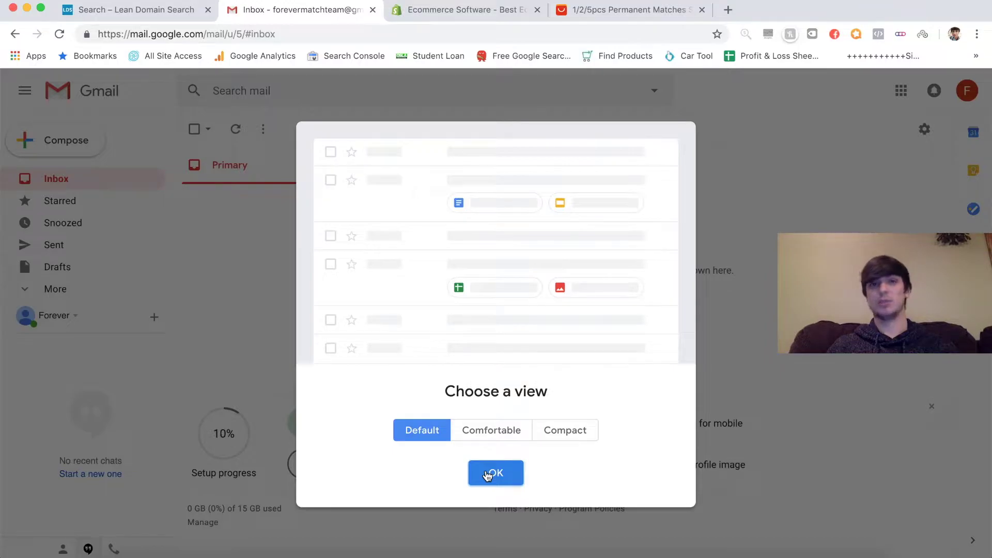
{"action": "left_click", "coordinate": [488, 474]}
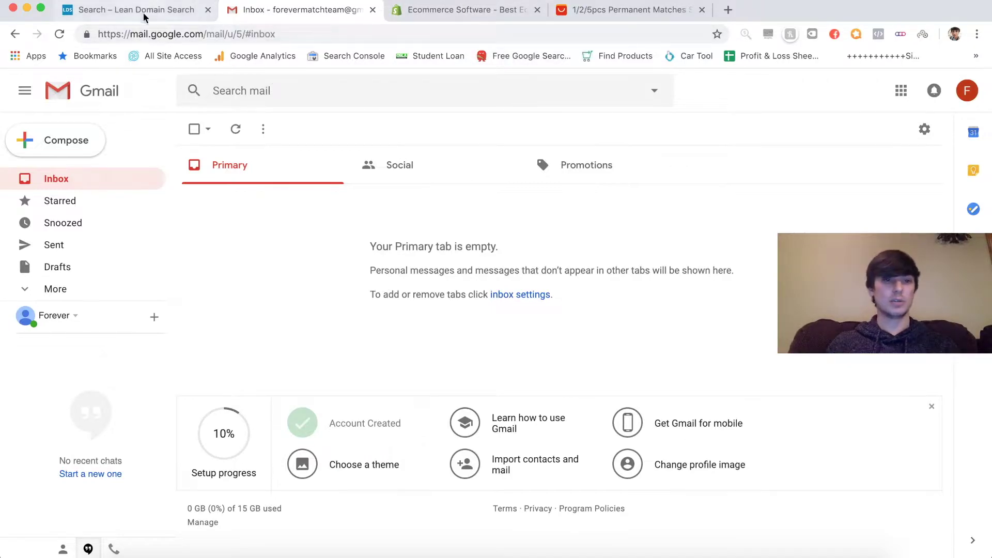
{"action": "left_click", "coordinate": [208, 10]}
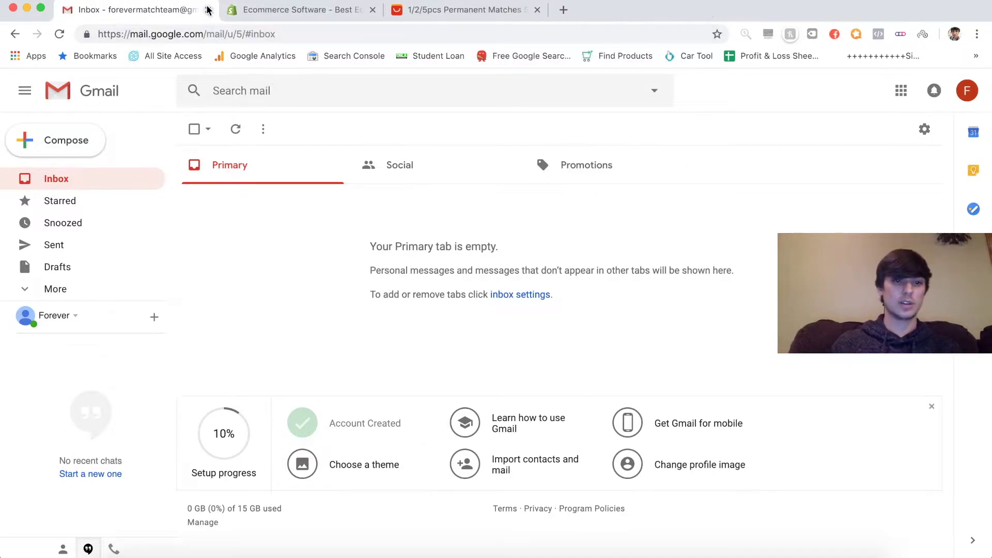
{"action": "left_click", "coordinate": [285, 10]}
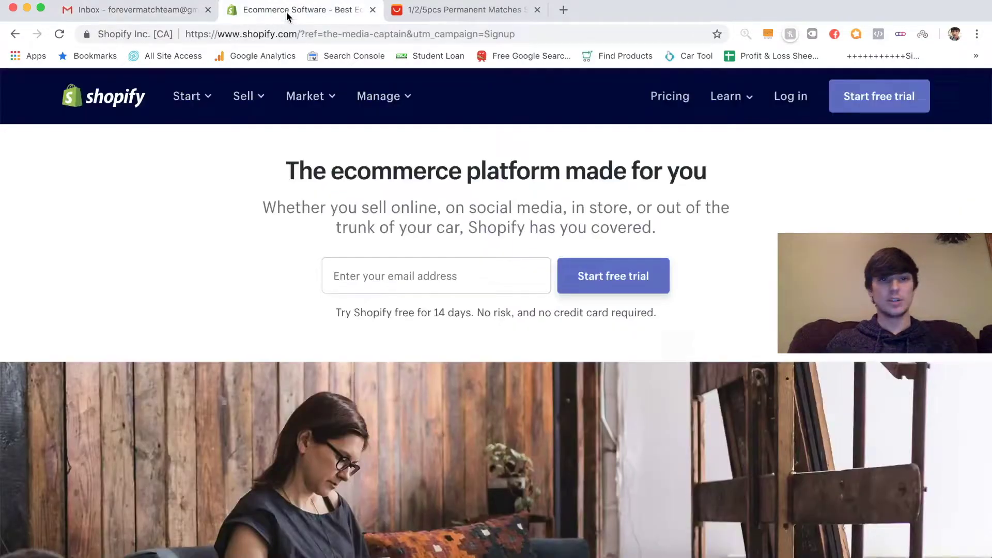
- Enter the new Gmail address in Shopify's free-trial email field
{"action": "left_click", "coordinate": [395, 278]}
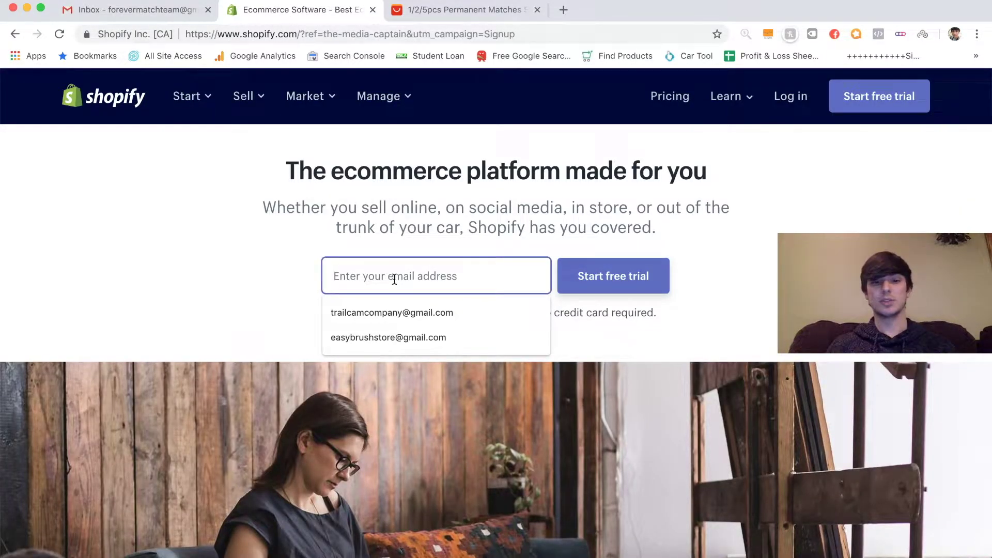
{"action": "left_click", "coordinate": [305, 278]}
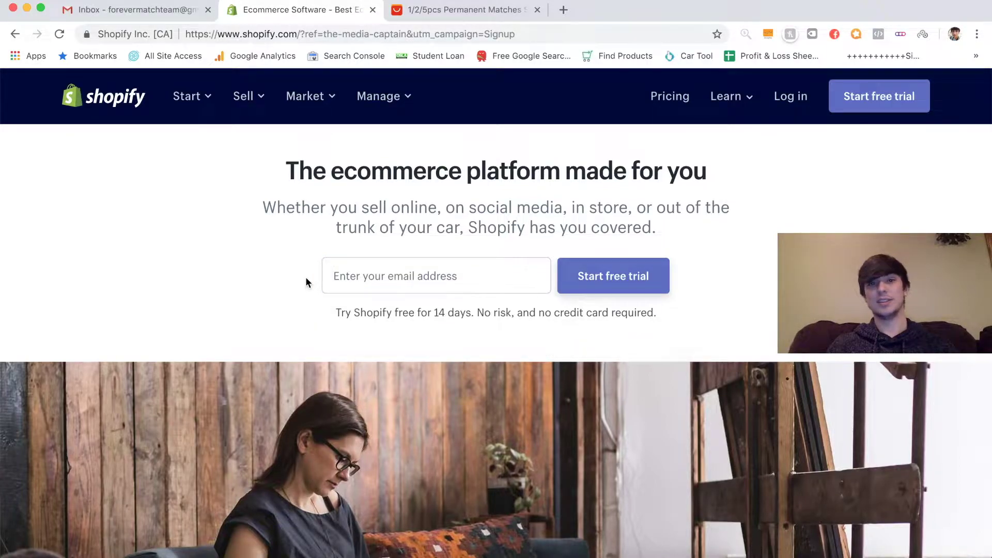
{"action": "left_click", "coordinate": [396, 279]}
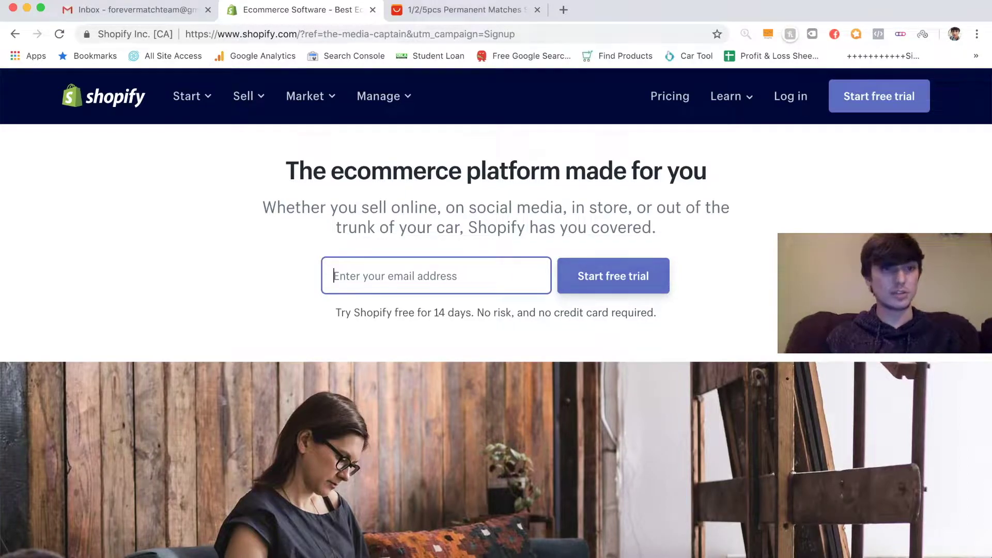
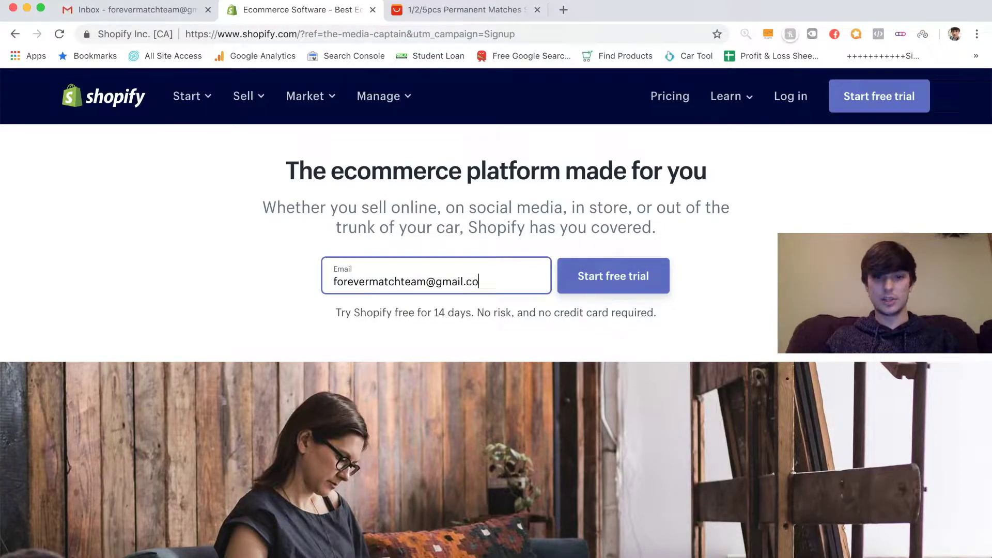
- Start the free trial, name the store Forever Match, create it, and save the login in Chrome
{"action": "left_click", "coordinate": [600, 287]}
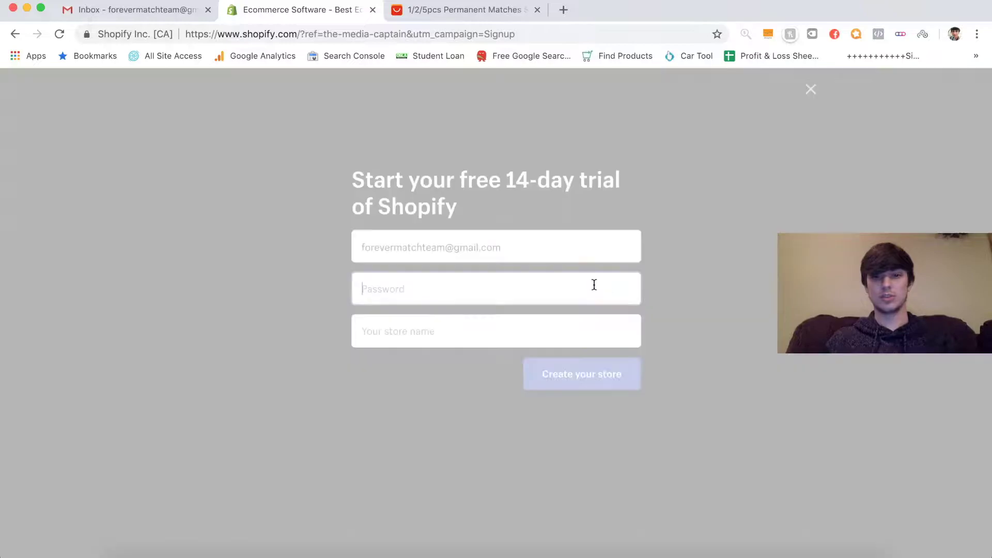
{"action": "key", "text": "super+v"}
{"action": "left_click", "coordinate": [516, 351]}
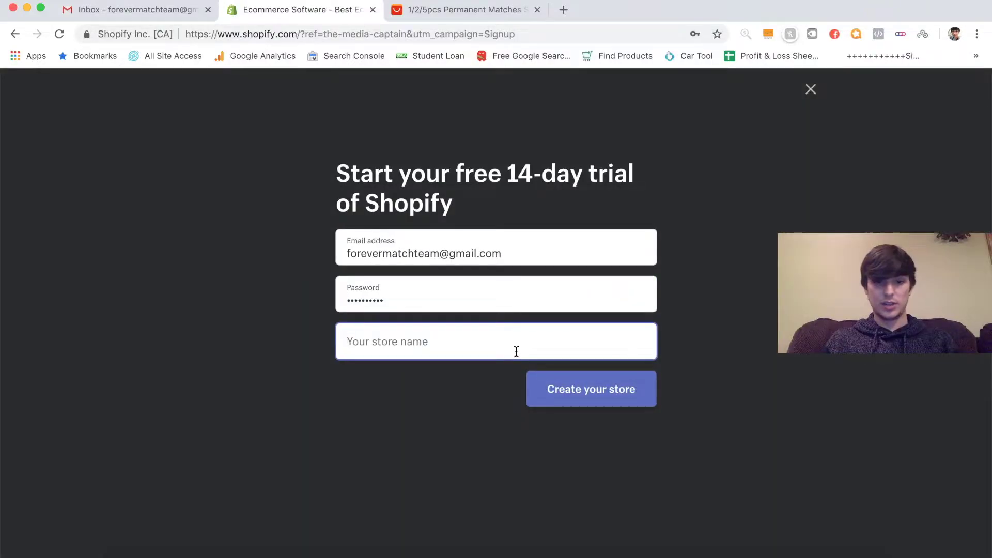
{"action": "type", "text": "For"}
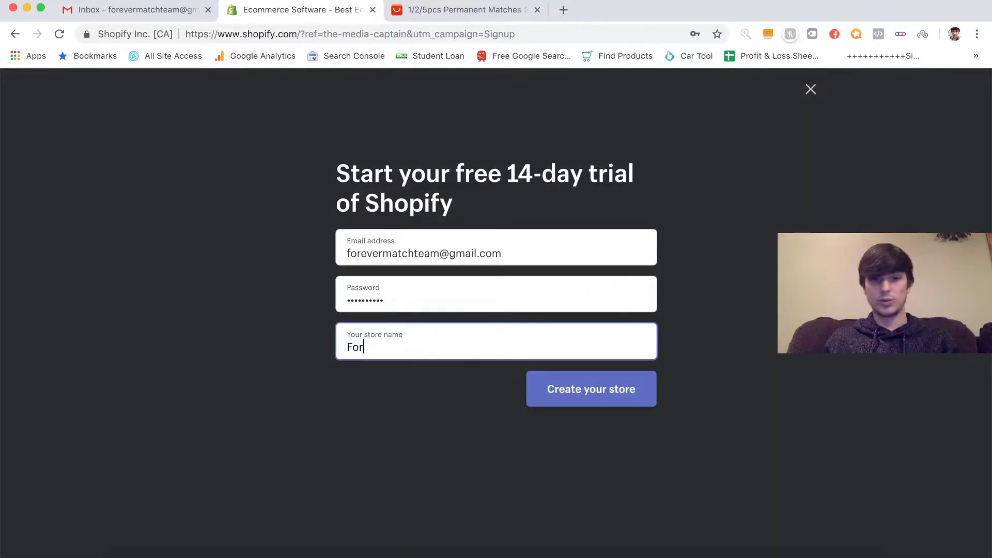
{"action": "type", "text": "ever Match"}
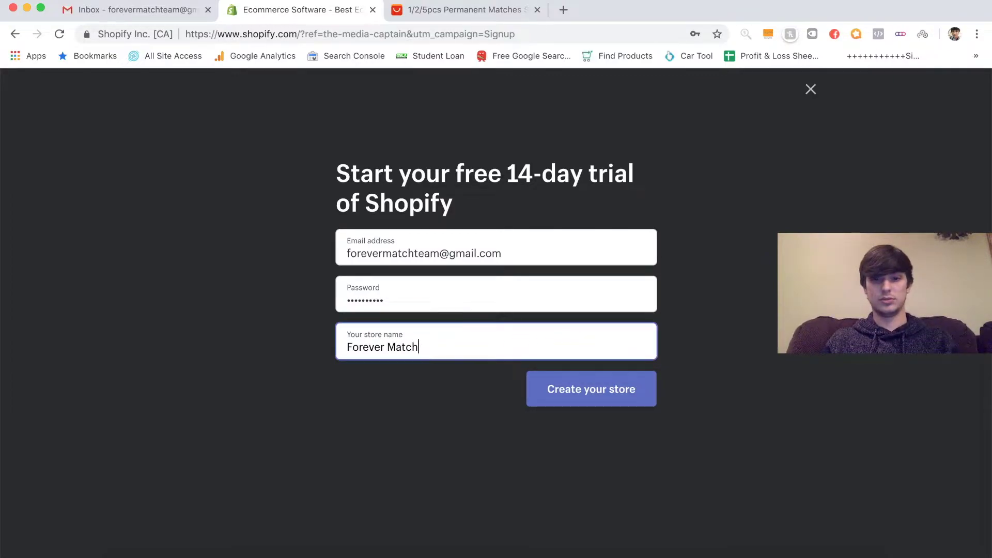
{"action": "left_click", "coordinate": [577, 397]}
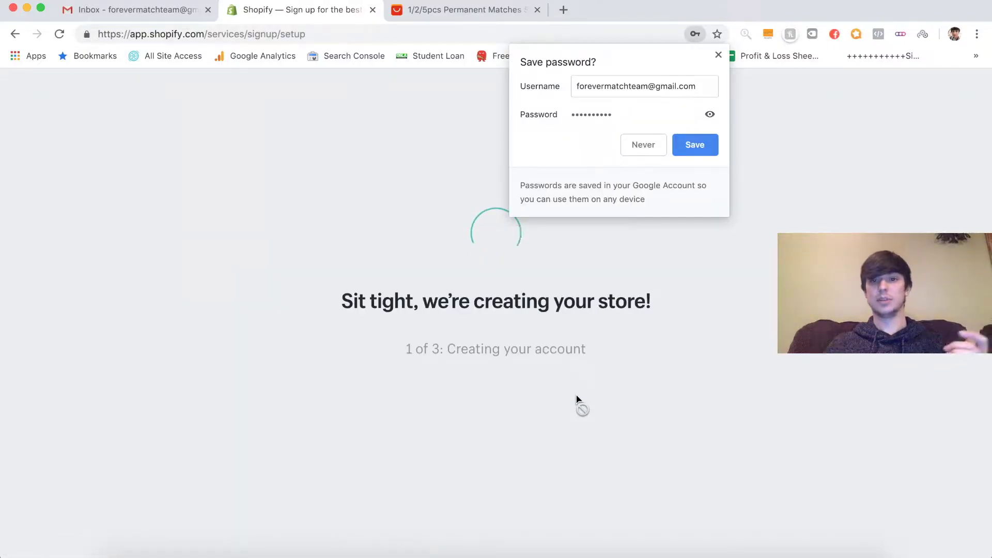
{"action": "left_click", "coordinate": [694, 145]}
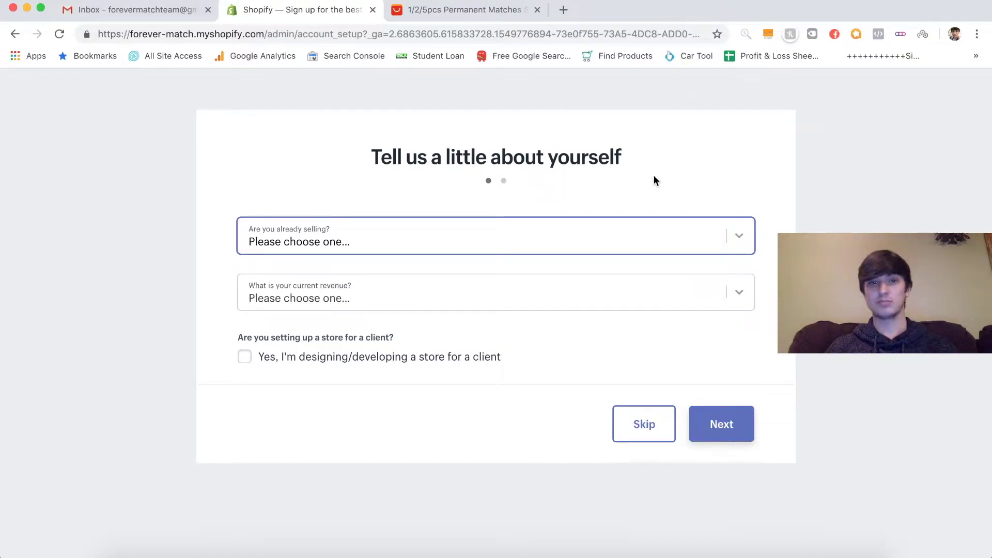
- Answer the setup questions with 'I'm just playing around' and $0 USD current revenue, then continue
{"action": "left_click", "coordinate": [484, 239]}
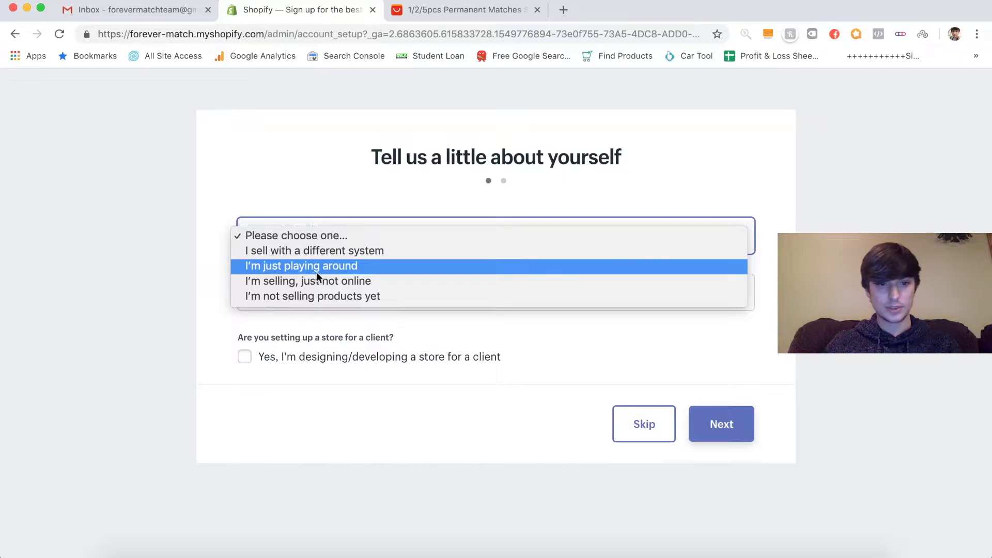
{"action": "left_click", "coordinate": [375, 269]}
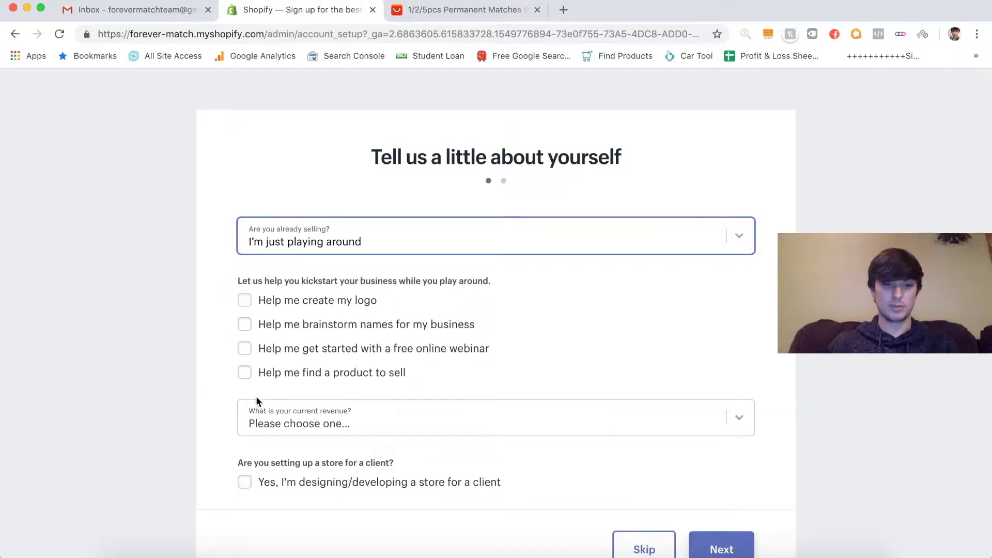
{"action": "scroll", "coordinate": [392, 382], "scroll_direction": "down", "scroll_amount": 3}
{"action": "left_click", "coordinate": [469, 361]}
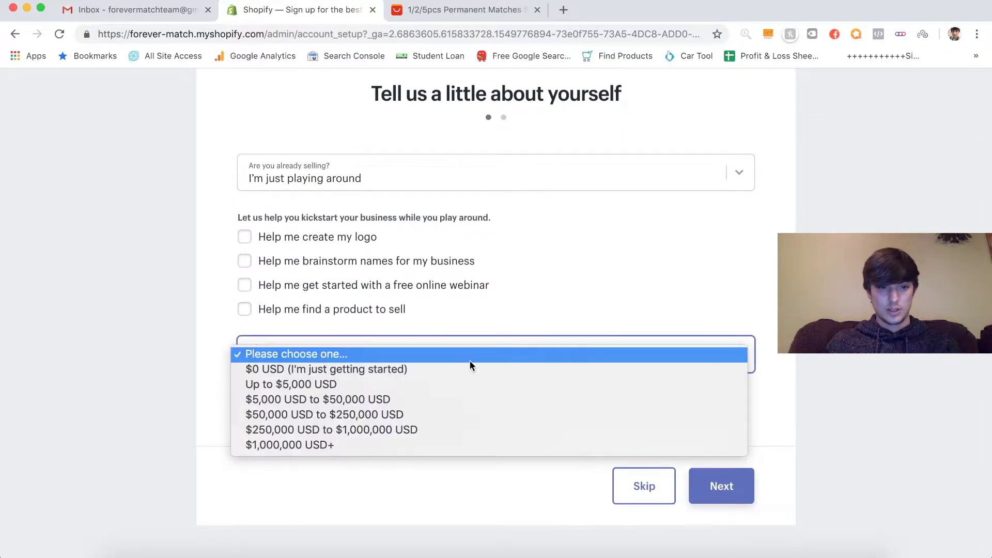
{"action": "left_click", "coordinate": [457, 370]}
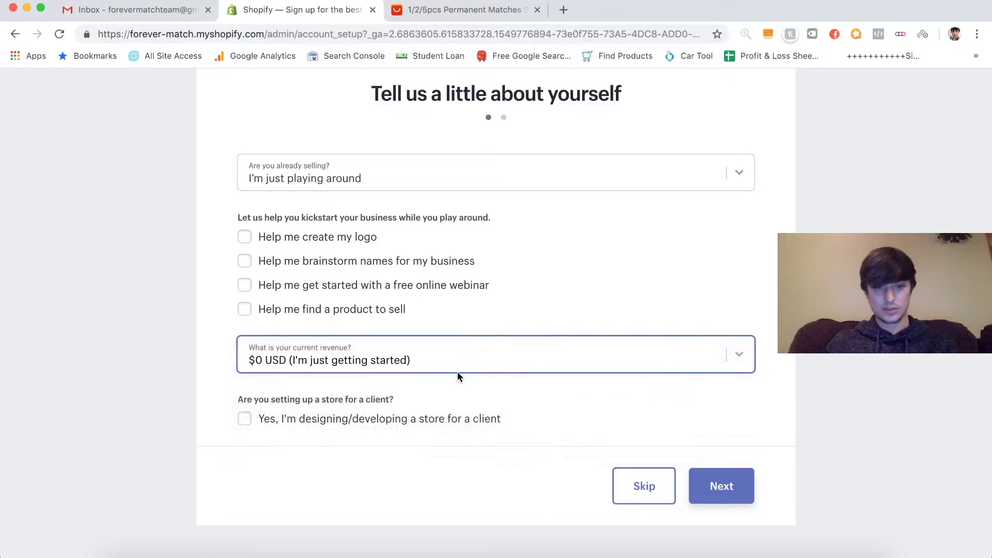
{"action": "left_click", "coordinate": [734, 478]}
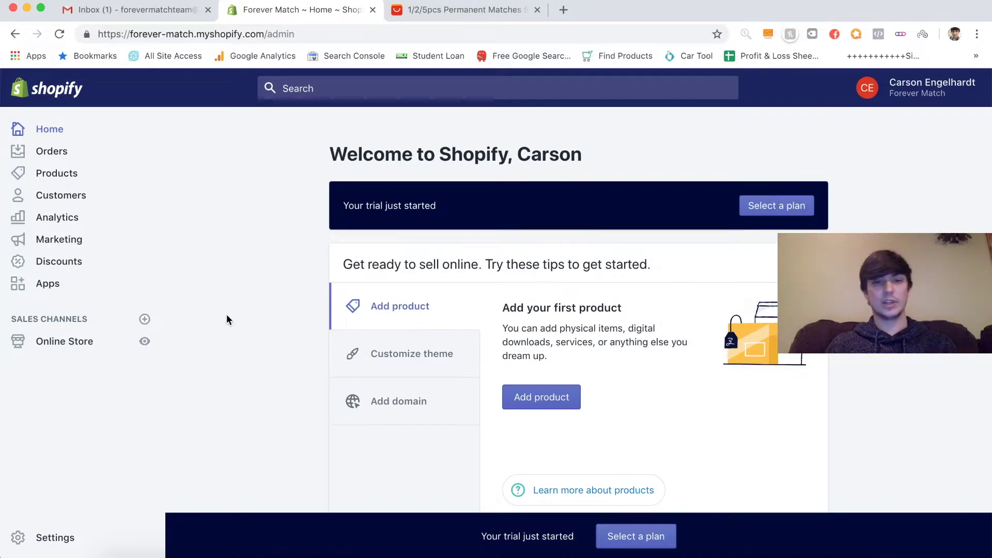
- Add Oberlo from the app store, logging in with the forever-match store URL and approving the install
{"action": "left_click", "coordinate": [48, 284]}
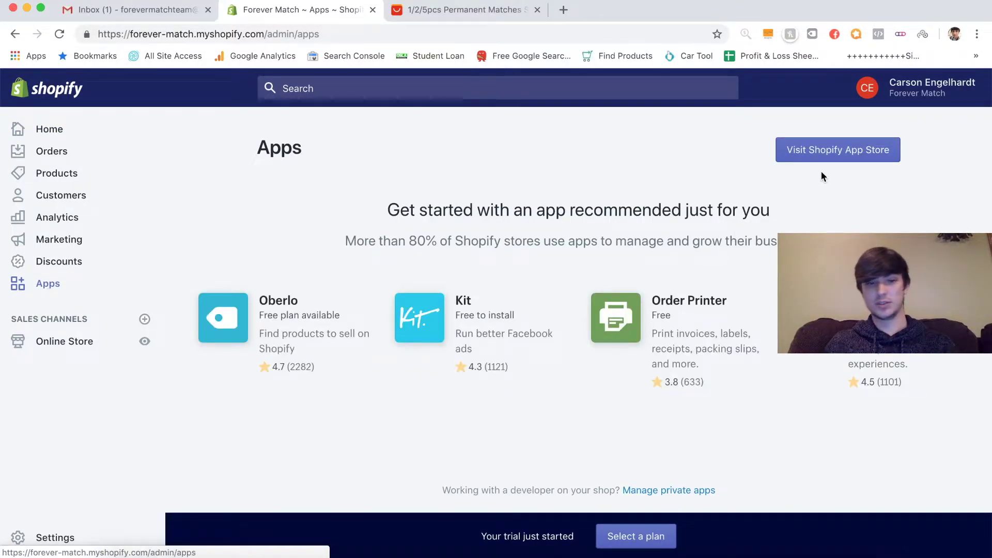
{"action": "left_click", "coordinate": [285, 308]}
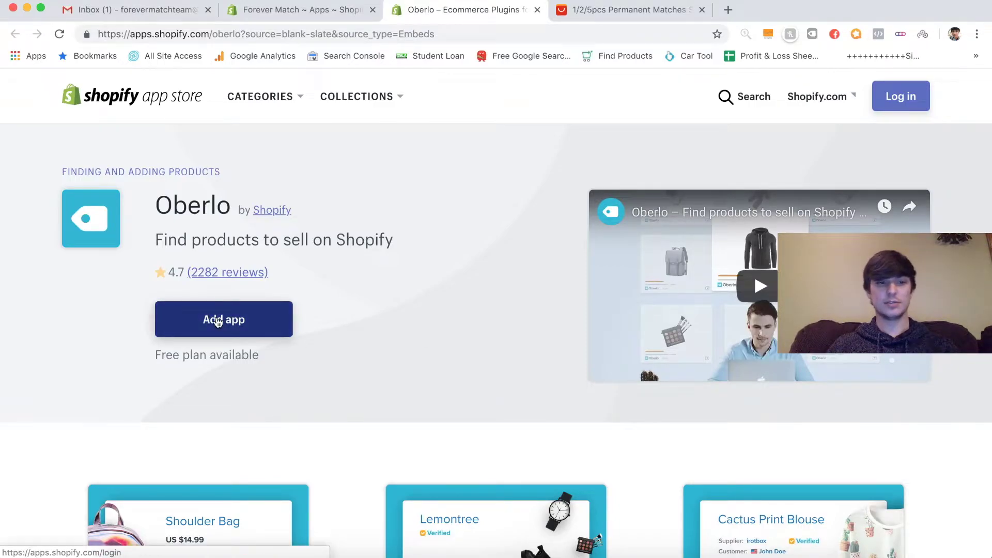
{"action": "left_click", "coordinate": [217, 321]}
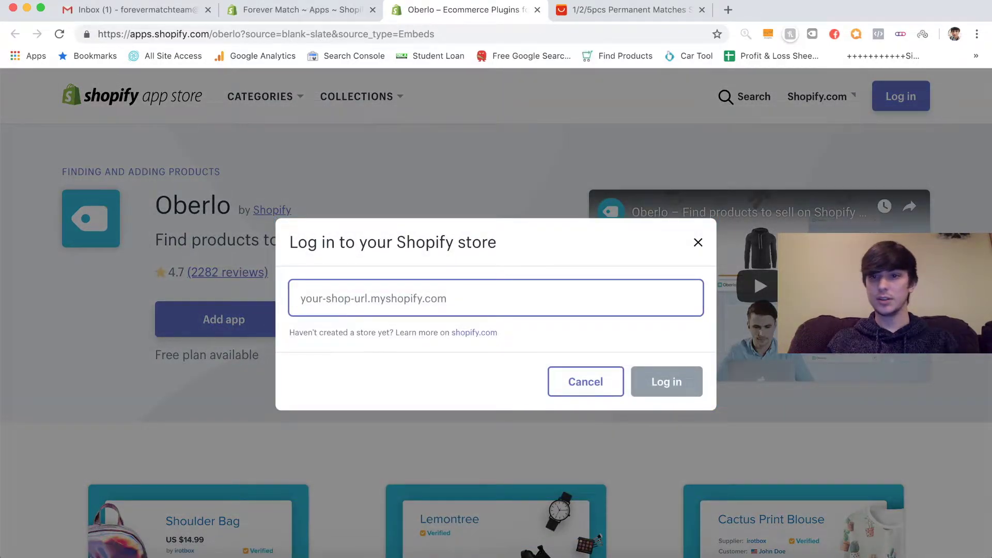
{"action": "type", "text": "for"}
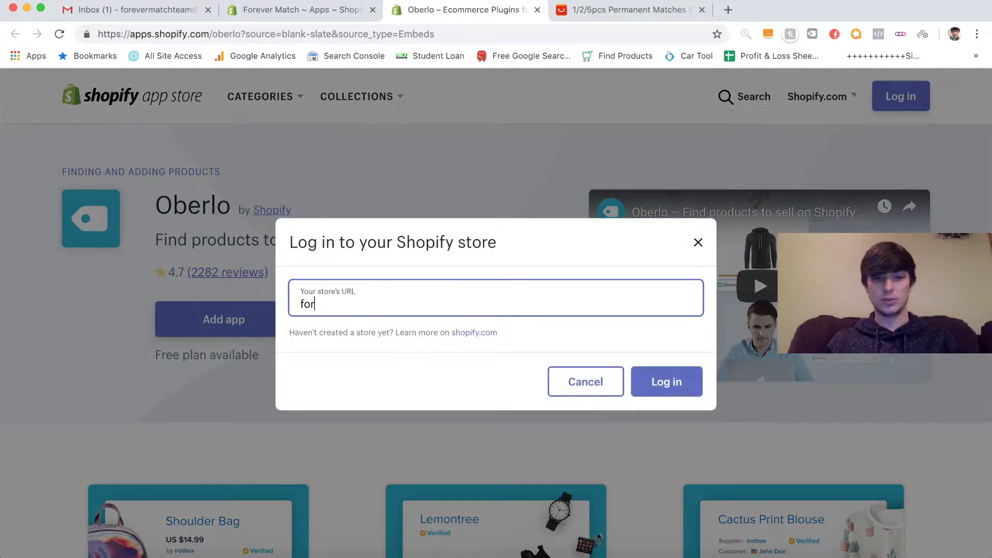
{"action": "type", "text": "ever-"}
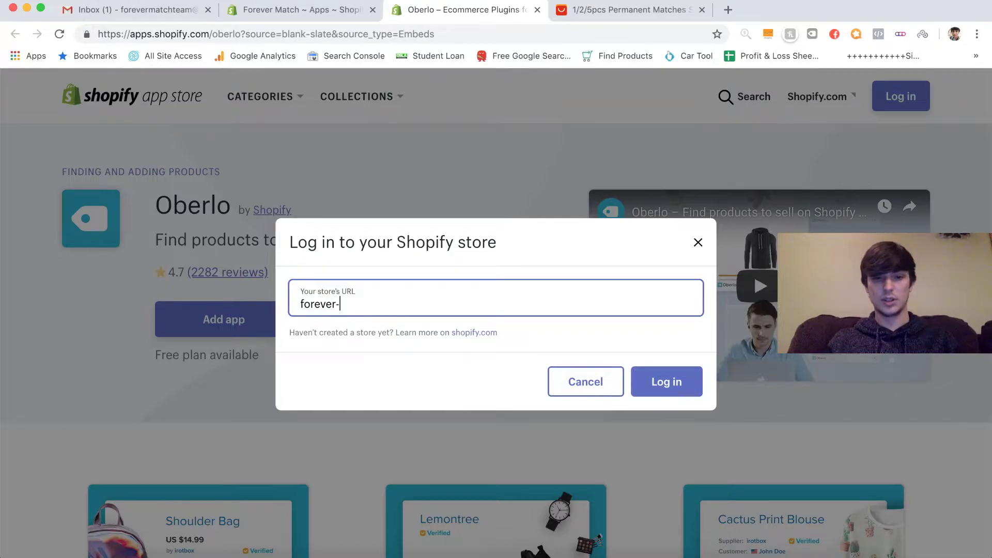
{"action": "type", "text": "match"}
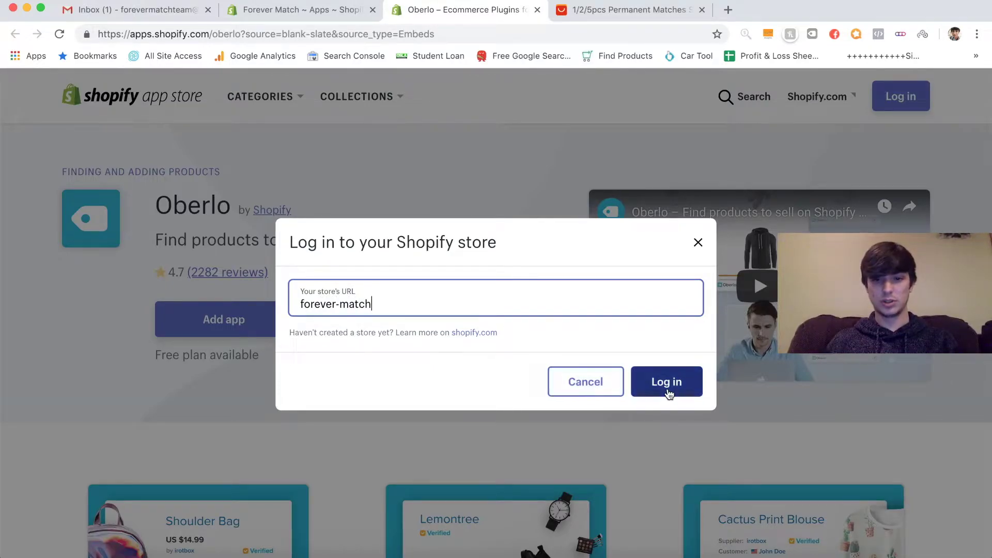
{"action": "left_click", "coordinate": [670, 391]}
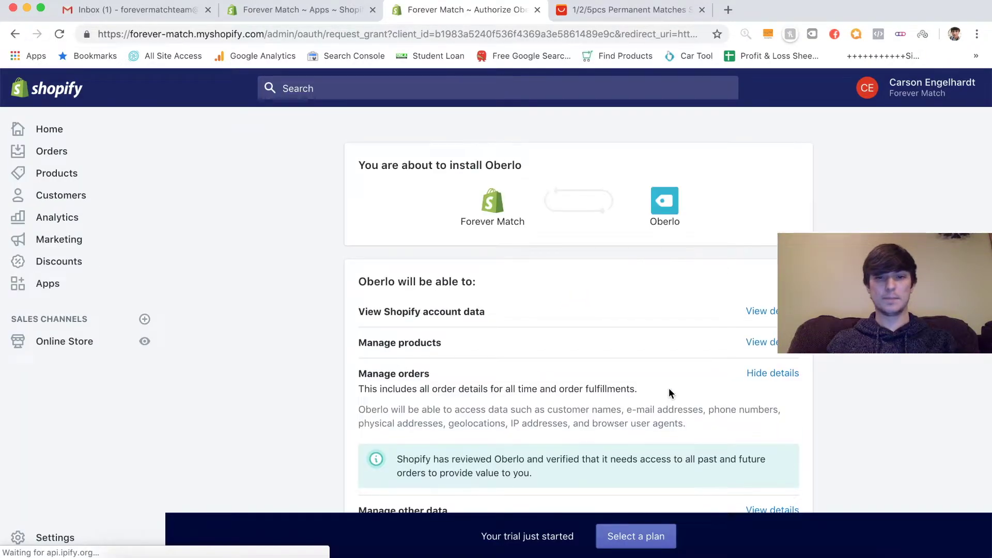
{"action": "scroll", "coordinate": [668, 393], "scroll_direction": "down", "scroll_amount": 5}
{"action": "left_click", "coordinate": [784, 412]}
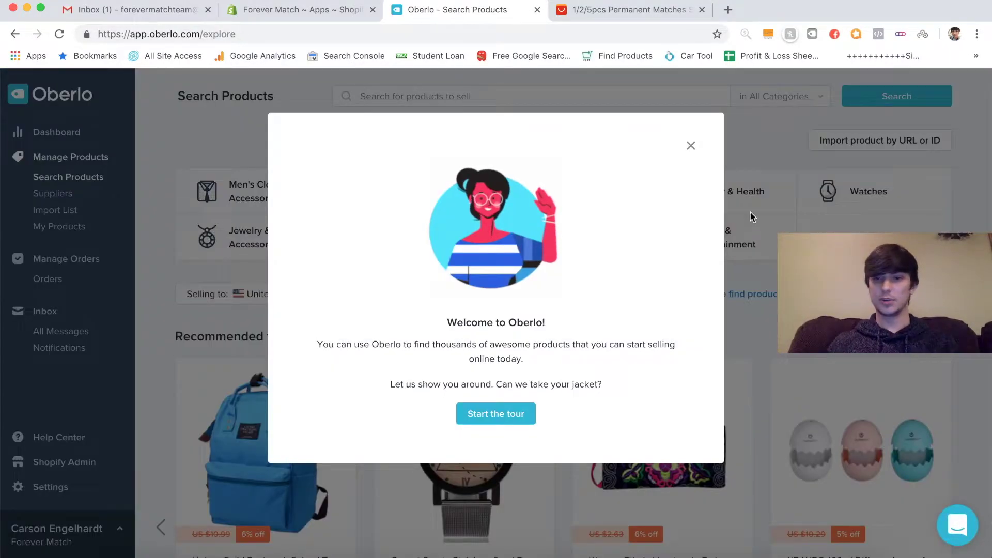
- Dismiss the Oberlo welcome tour and browse the recommended products on Search Products
{"action": "left_click", "coordinate": [690, 145]}
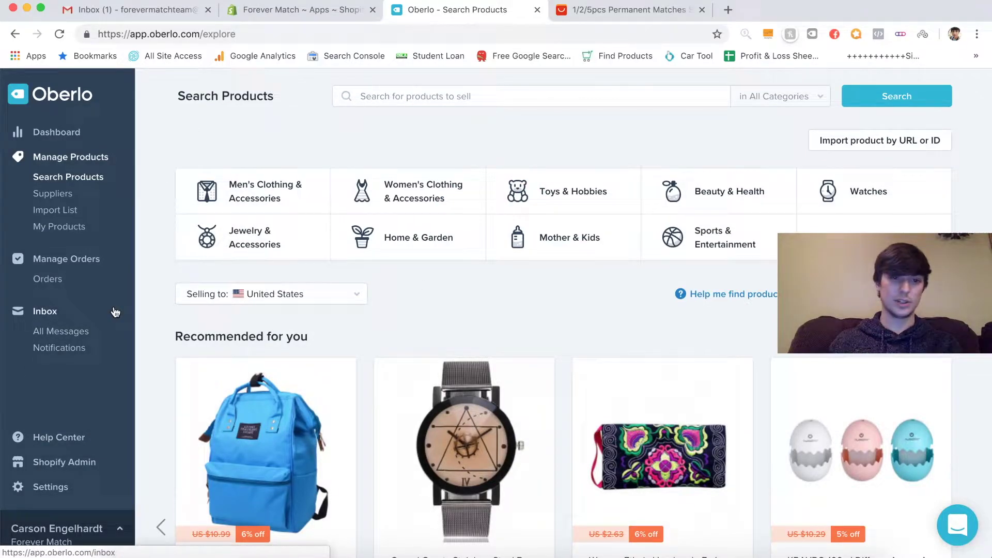
{"action": "scroll", "coordinate": [568, 341], "scroll_direction": "down", "scroll_amount": 5}
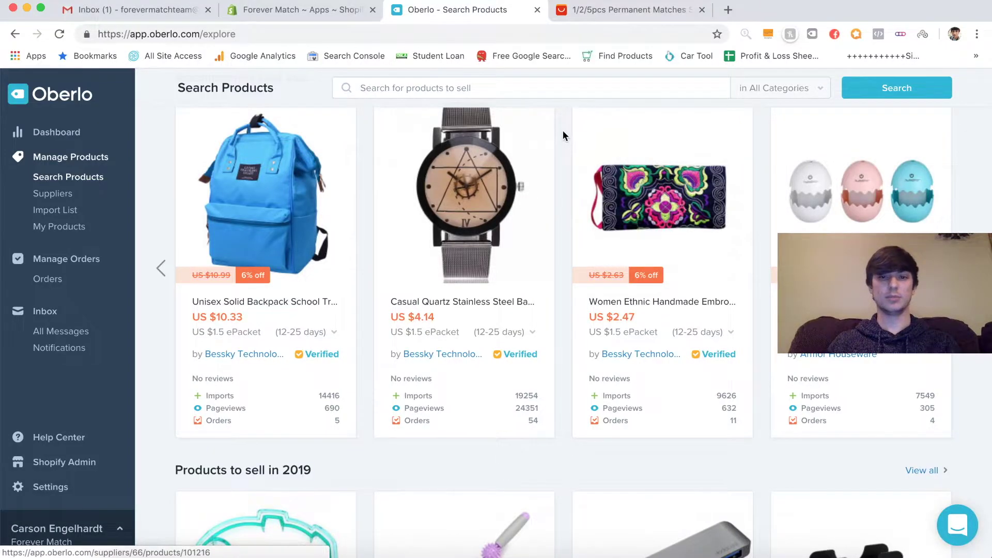
{"action": "scroll", "coordinate": [563, 135], "scroll_direction": "up", "scroll_amount": 5}
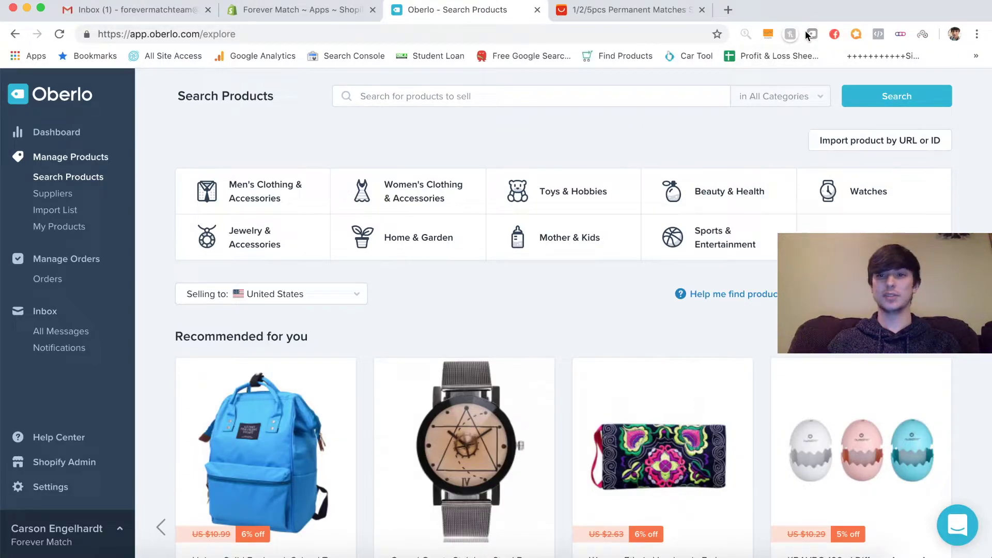
- Search the Chrome Web Store for oberlo to confirm the importer is added, then close that tab
{"action": "left_click", "coordinate": [729, 11]}
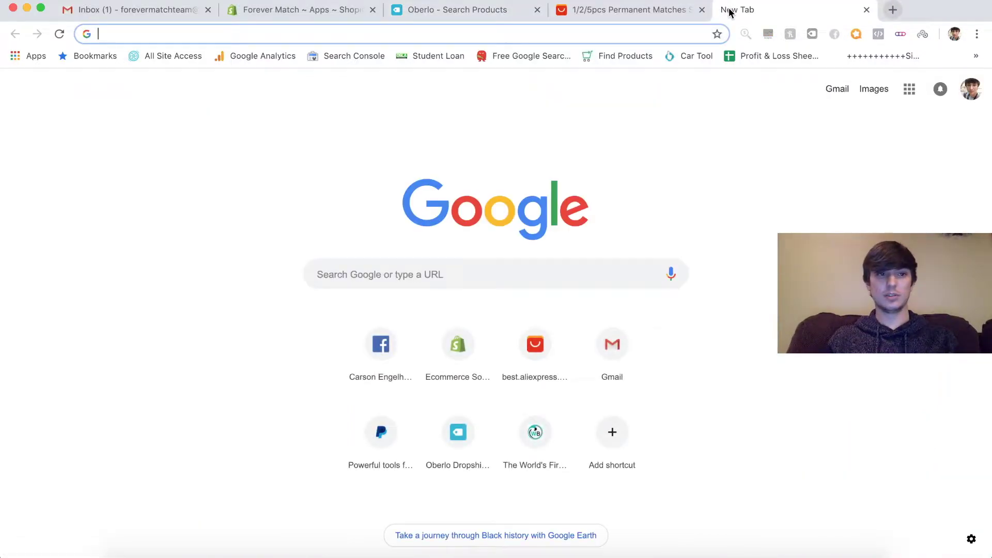
{"action": "type", "text": "google ch"}
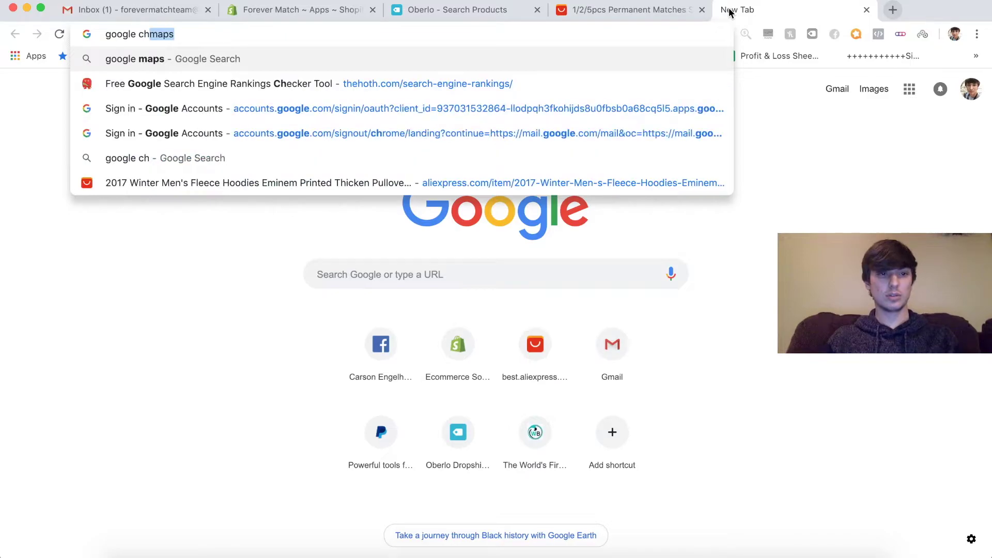
{"action": "type", "text": "rome store"}
{"action": "key", "text": "Return"}
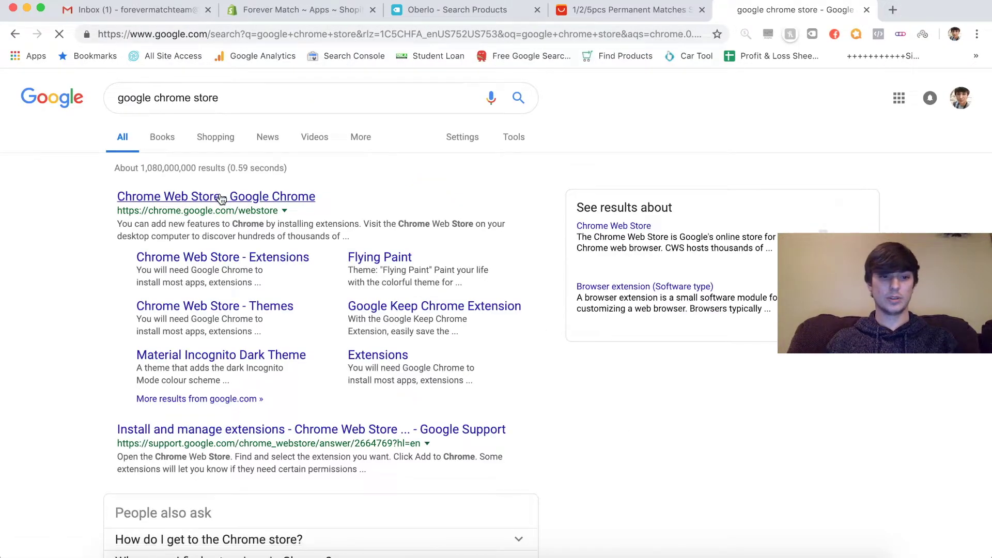
{"action": "left_click", "coordinate": [222, 199]}
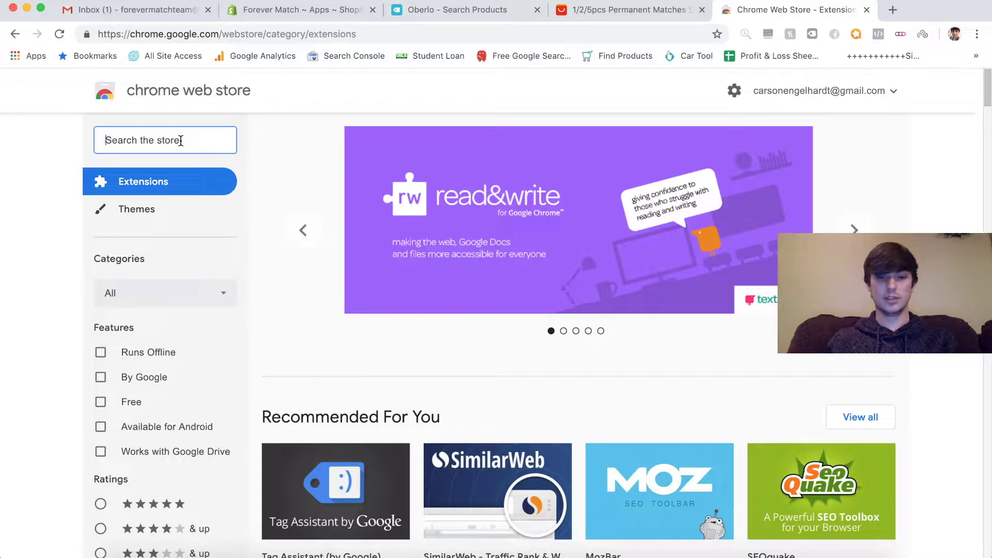
{"action": "type", "text": "oberlo"}
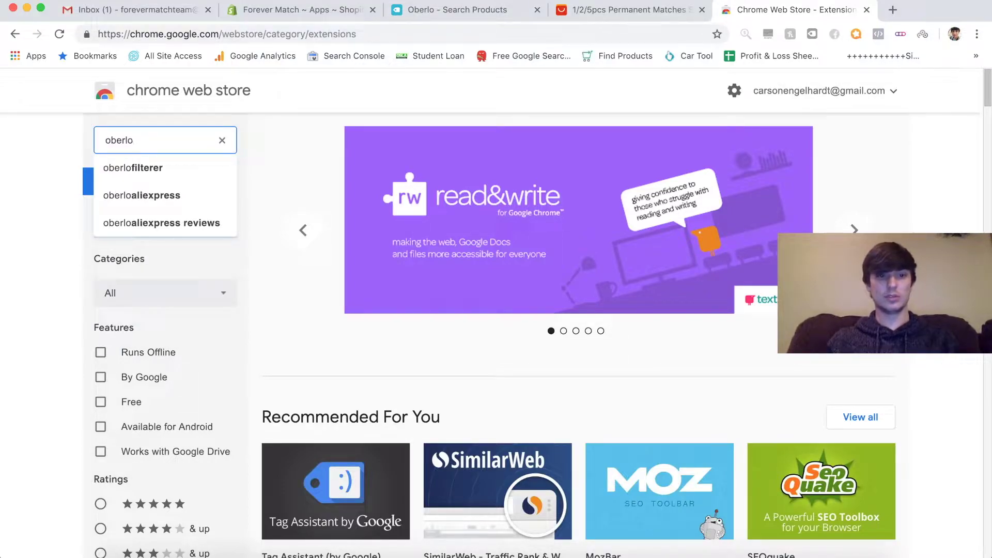
{"action": "key", "text": "Return"}
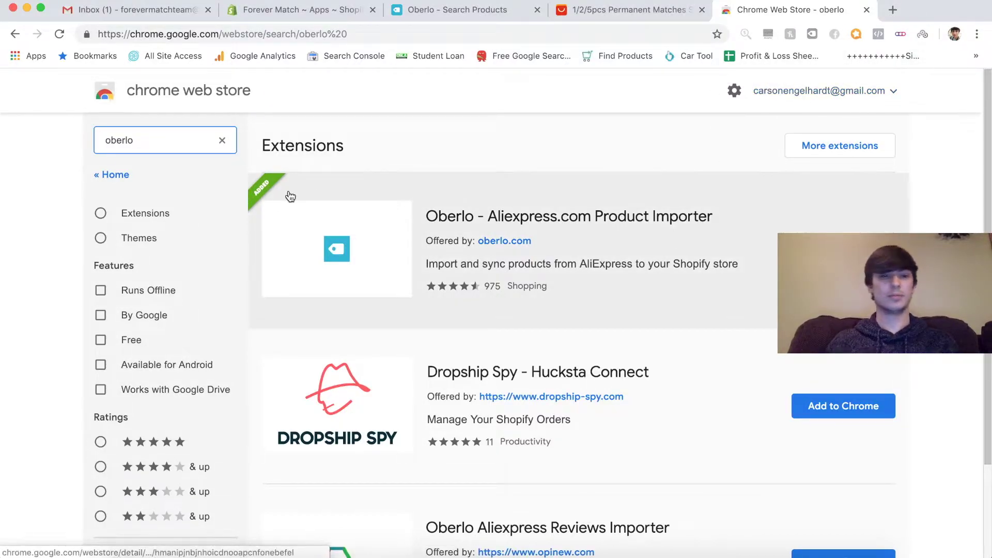
{"action": "key", "text": "super+w"}
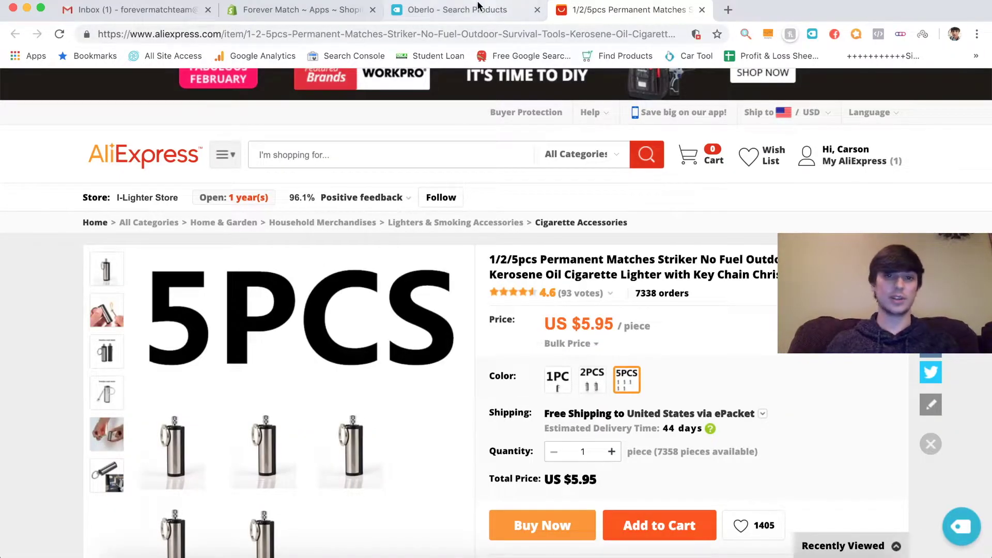
- Back in Shopify, confirm Oberlo is under Apps and open the Debut theme editor
{"action": "key", "text": "super+2"}
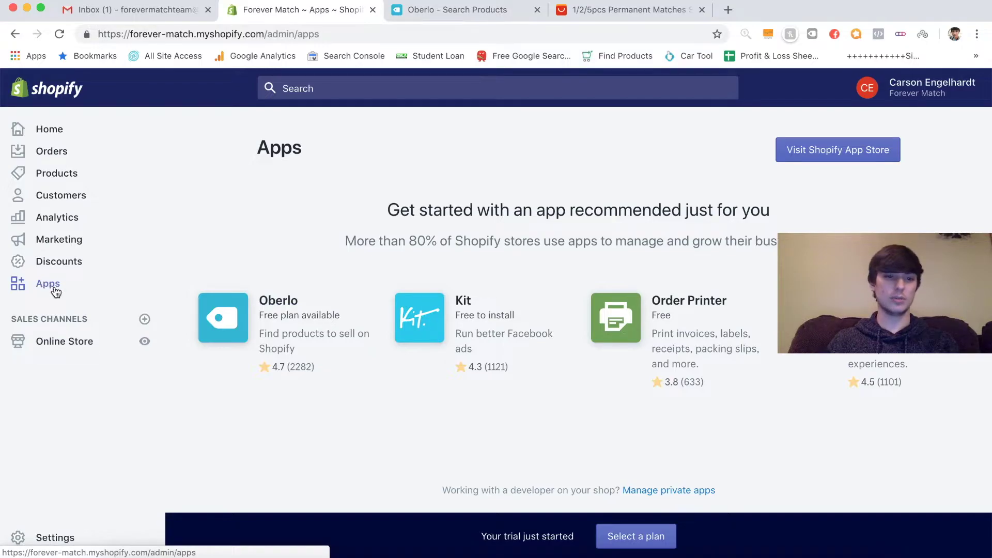
{"action": "left_click", "coordinate": [49, 261]}
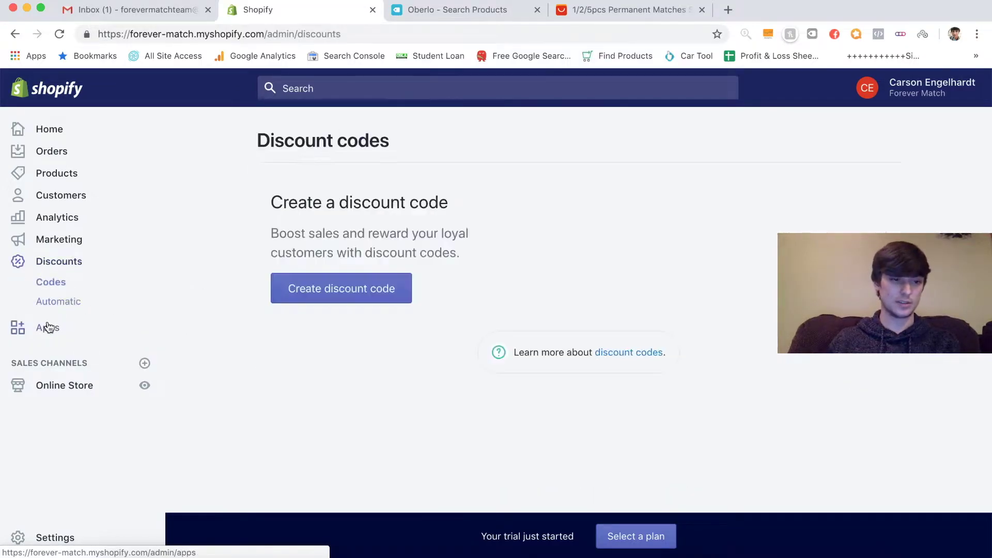
{"action": "left_click", "coordinate": [46, 327]}
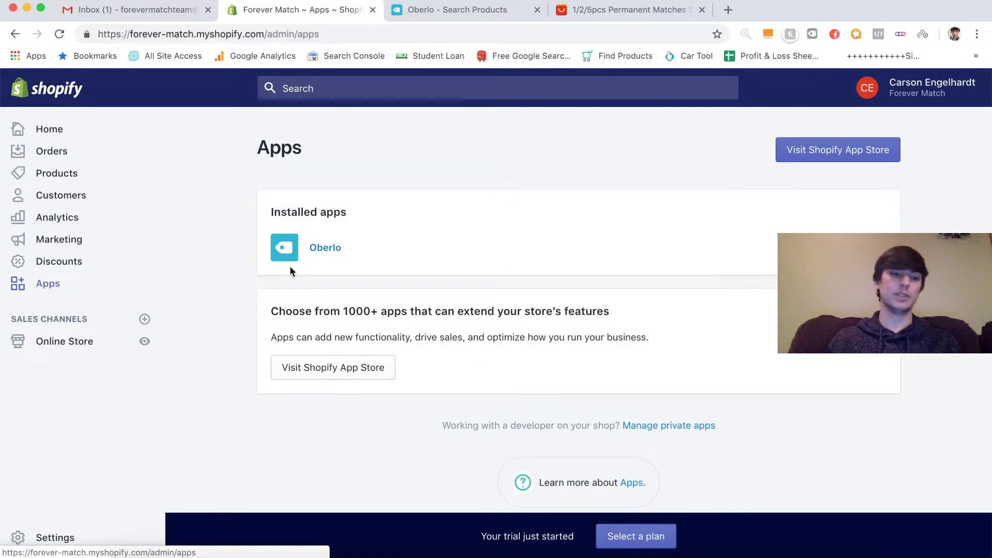
{"action": "left_click", "coordinate": [60, 343]}
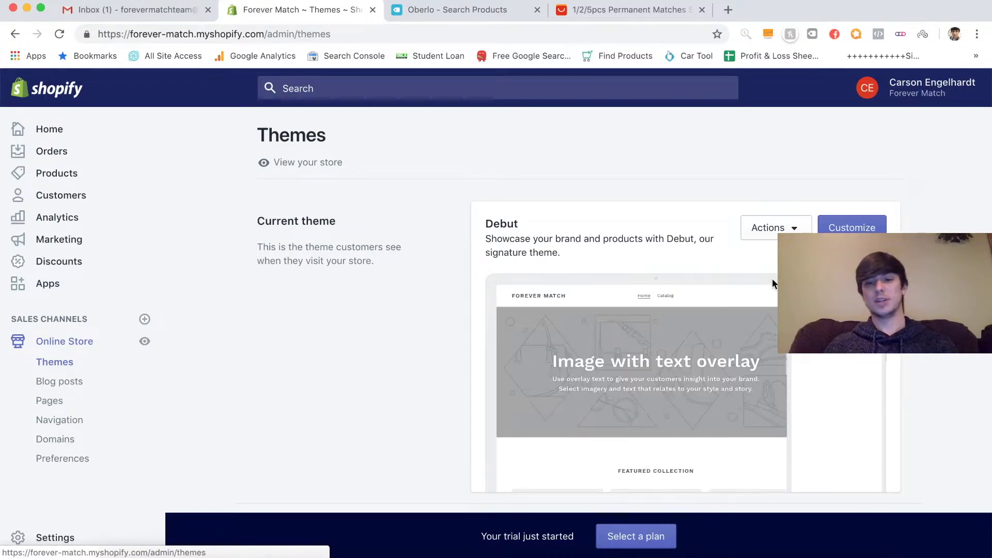
{"action": "left_click", "coordinate": [850, 230]}
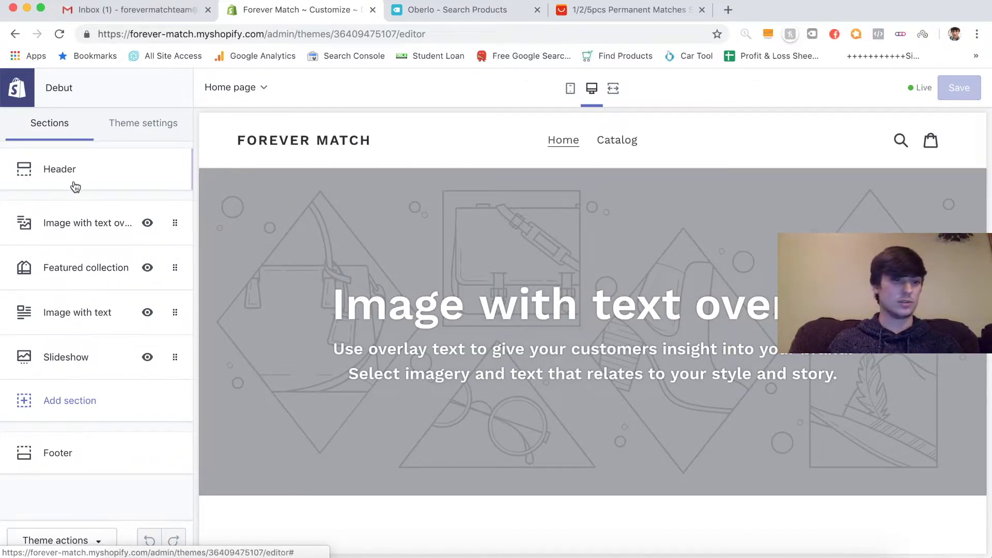
- Search the free images for 'outdoors' to replace the Image with text overlay picture
{"action": "left_click", "coordinate": [76, 229]}
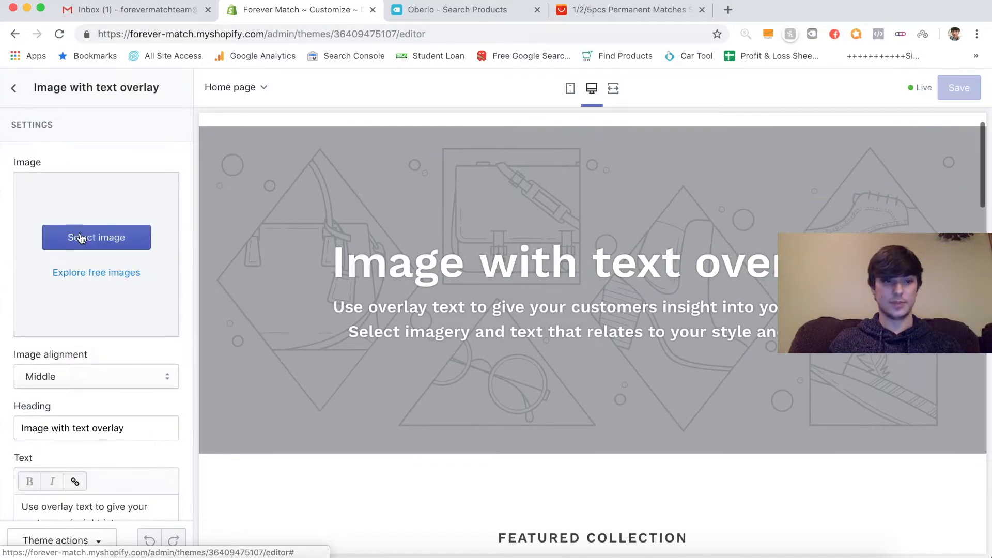
{"action": "left_click", "coordinate": [87, 238]}
{"action": "scroll", "coordinate": [91, 240], "scroll_direction": "down", "scroll_amount": 2}
{"action": "left_click", "coordinate": [137, 124]}
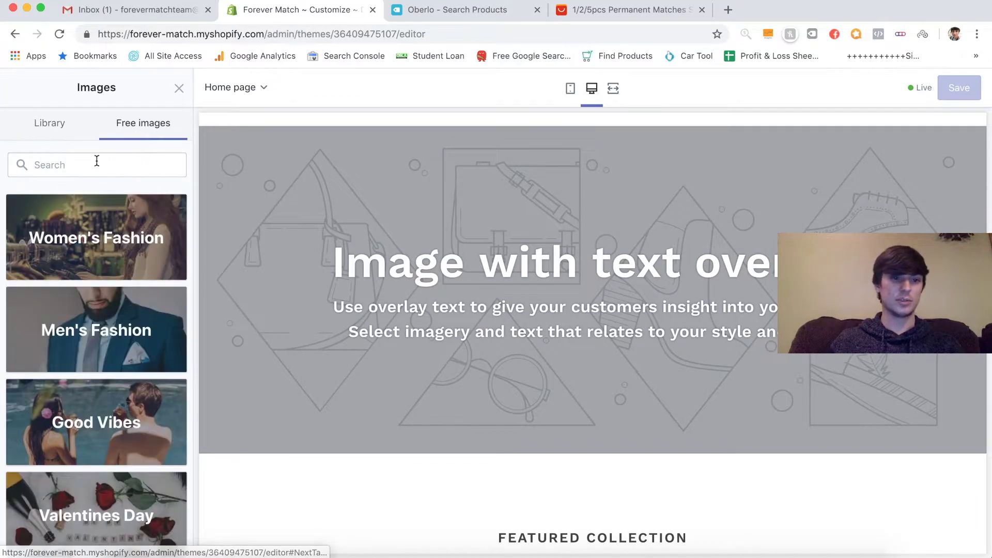
{"action": "left_click", "coordinate": [96, 165]}
{"action": "type", "text": "out"}
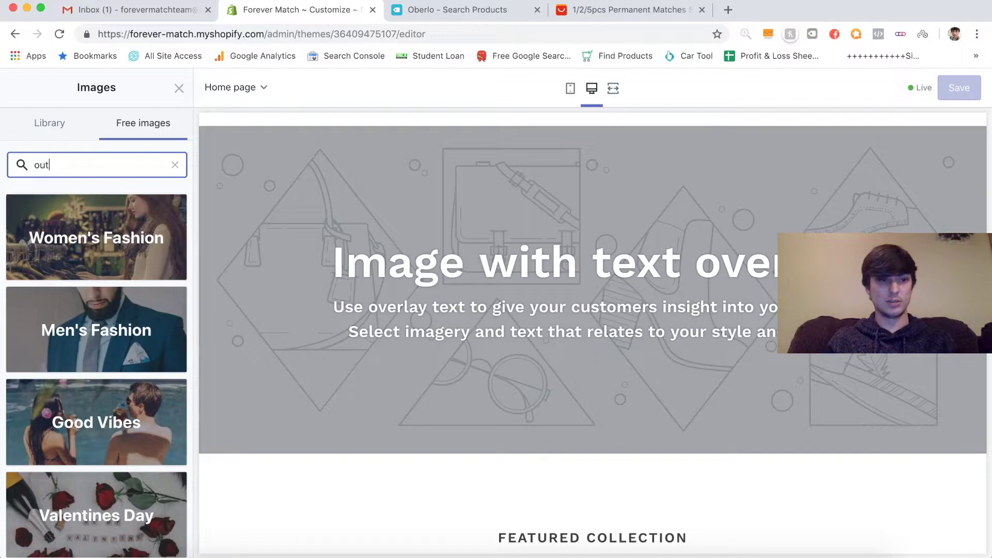
{"action": "type", "text": "doors"}
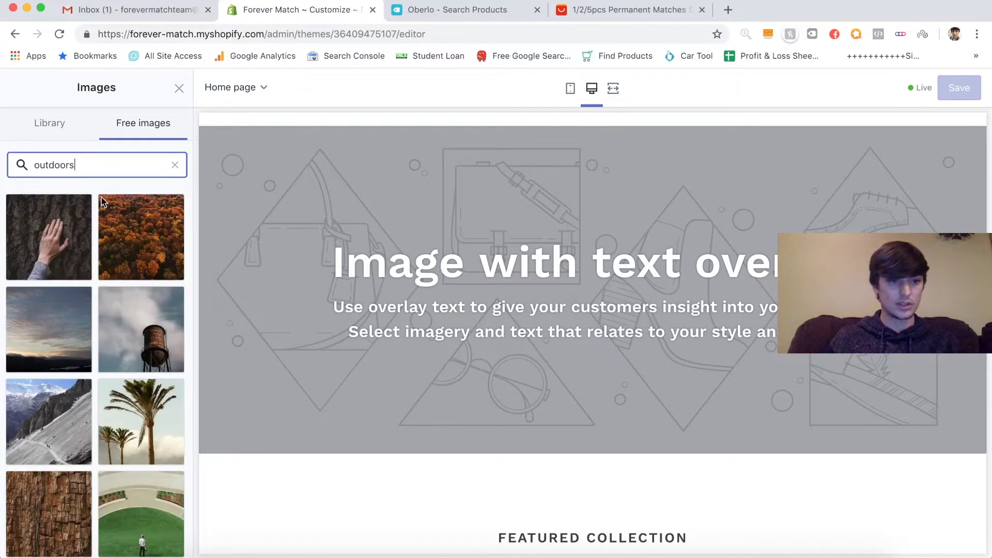
- Pick the green mountain landscape photo from the outdoors results
{"action": "scroll", "coordinate": [136, 321], "scroll_direction": "down", "scroll_amount": 10}
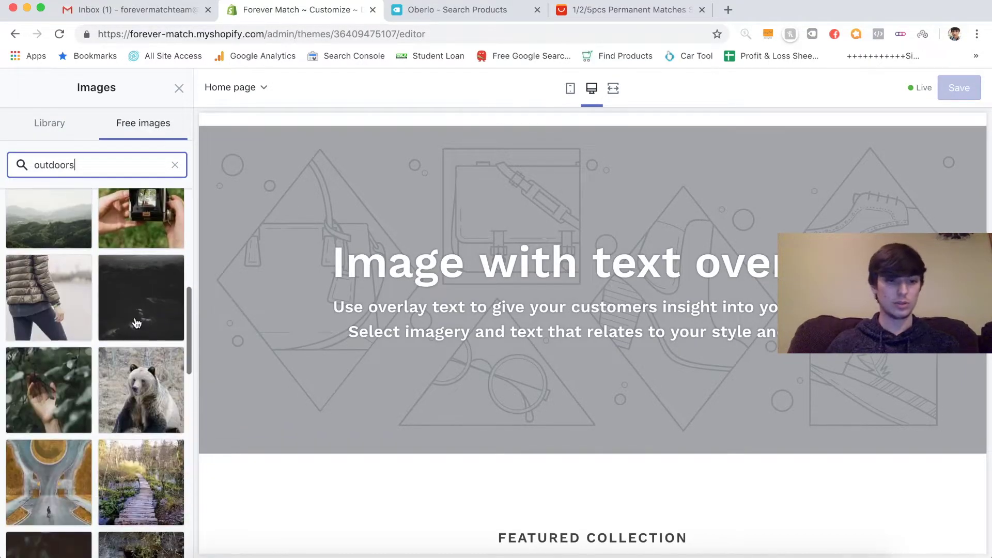
{"action": "scroll", "coordinate": [136, 323], "scroll_direction": "down", "scroll_amount": 10}
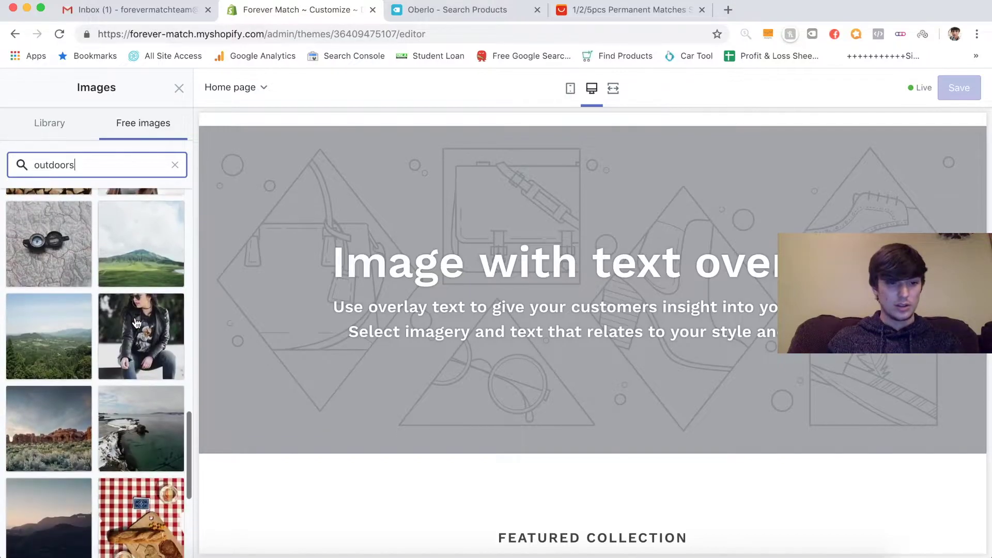
{"action": "scroll", "coordinate": [136, 322], "scroll_direction": "down", "scroll_amount": 5}
{"action": "scroll", "coordinate": [135, 323], "scroll_direction": "up", "scroll_amount": 5}
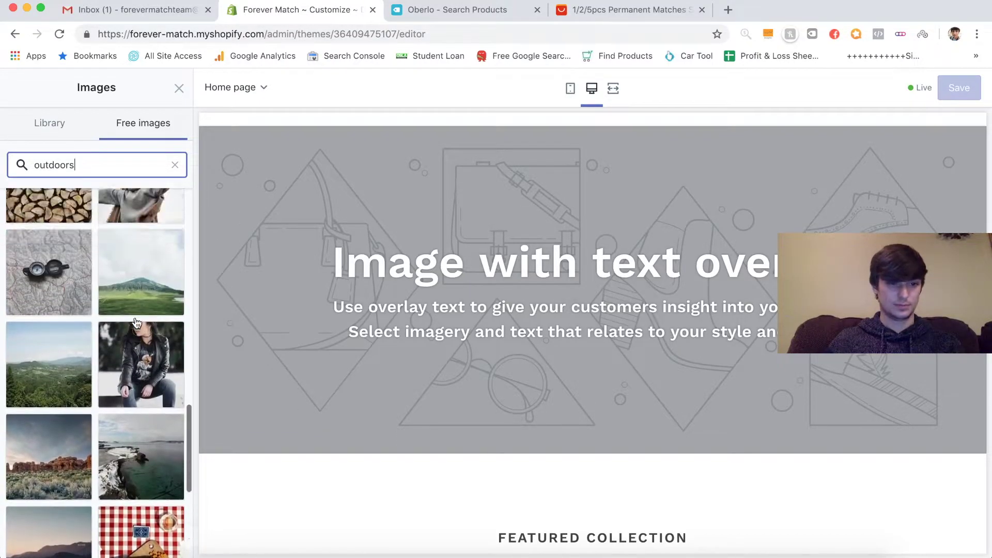
{"action": "scroll", "coordinate": [136, 322], "scroll_direction": "up", "scroll_amount": 2}
{"action": "left_click", "coordinate": [144, 325]}
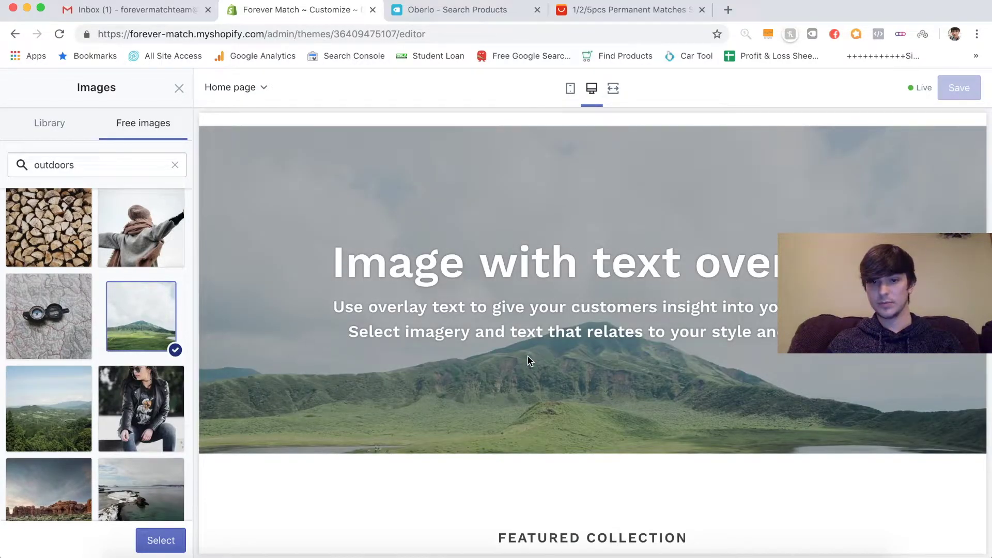
{"action": "scroll", "coordinate": [529, 361], "scroll_direction": "up", "scroll_amount": 1}
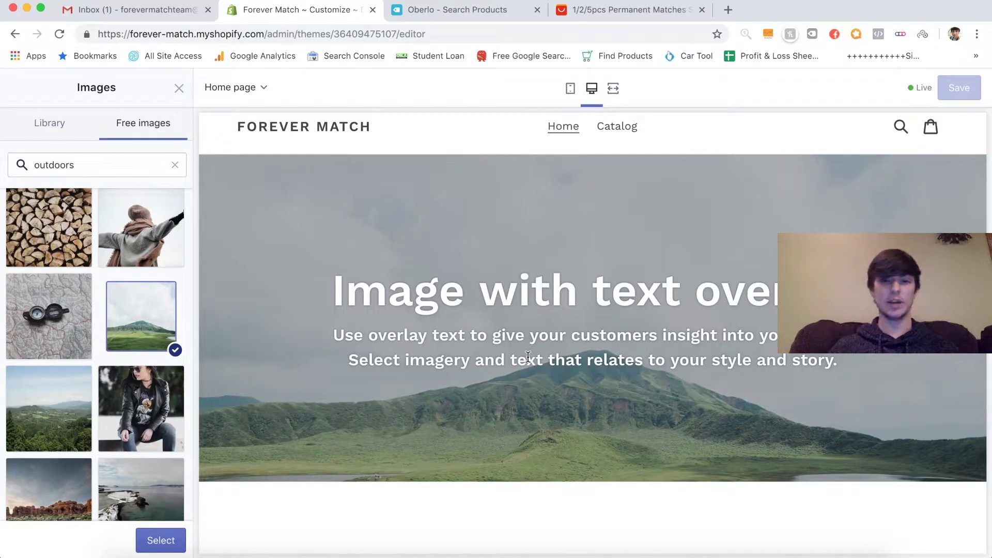
- Apply the mountain photo and change the hero heading to 'The Forever Match'
{"action": "left_click", "coordinate": [157, 539]}
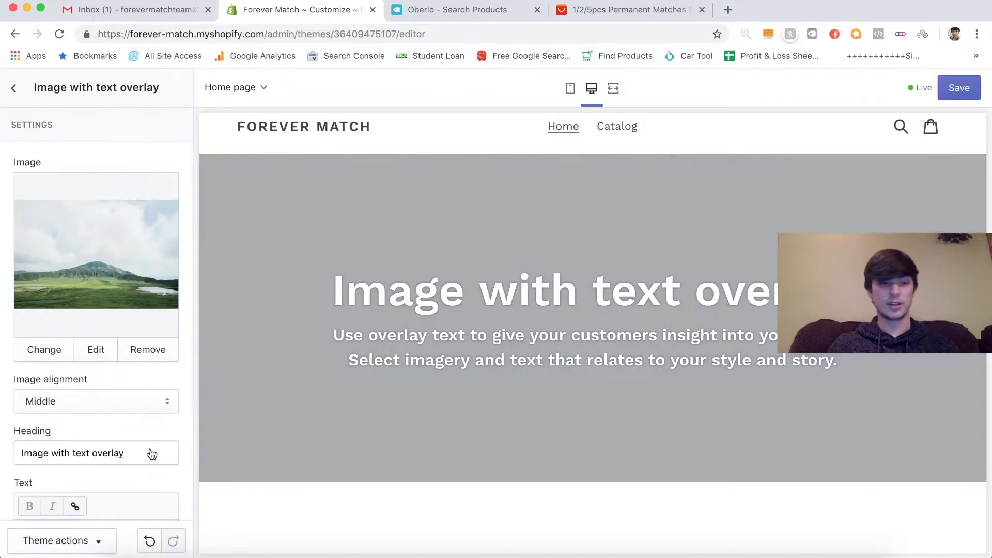
{"action": "scroll", "coordinate": [104, 431], "scroll_direction": "down", "scroll_amount": 3}
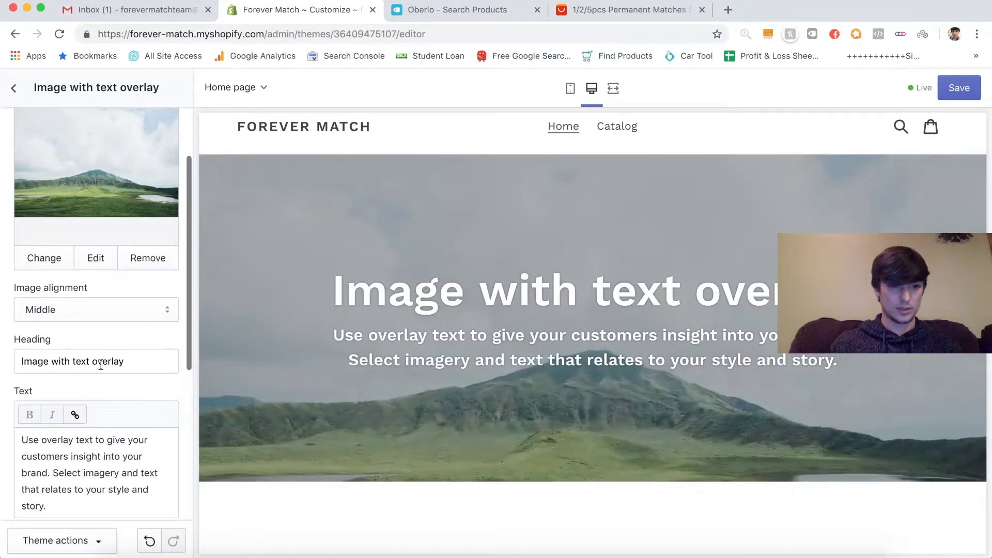
{"action": "triple_click", "coordinate": [115, 361]}
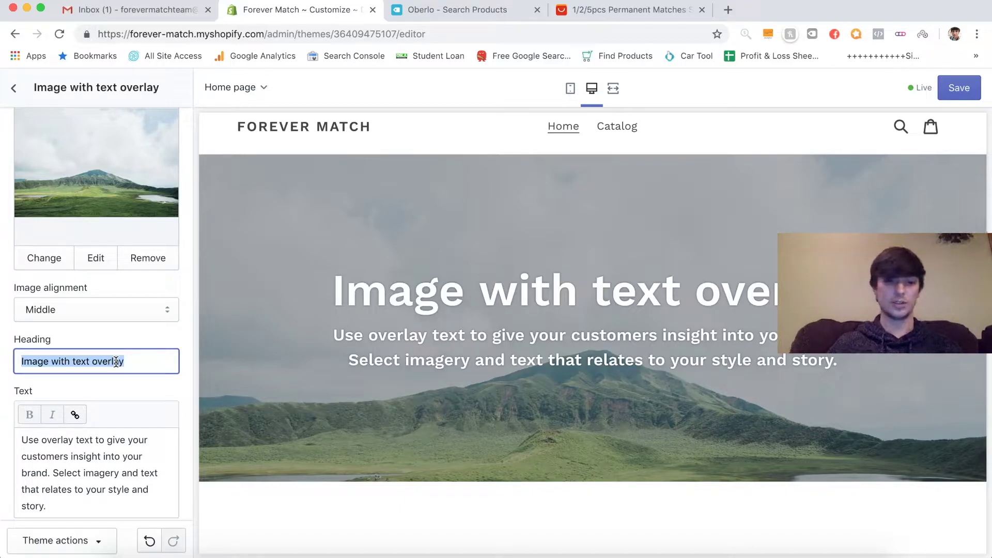
{"action": "key", "text": "BackSpace"}
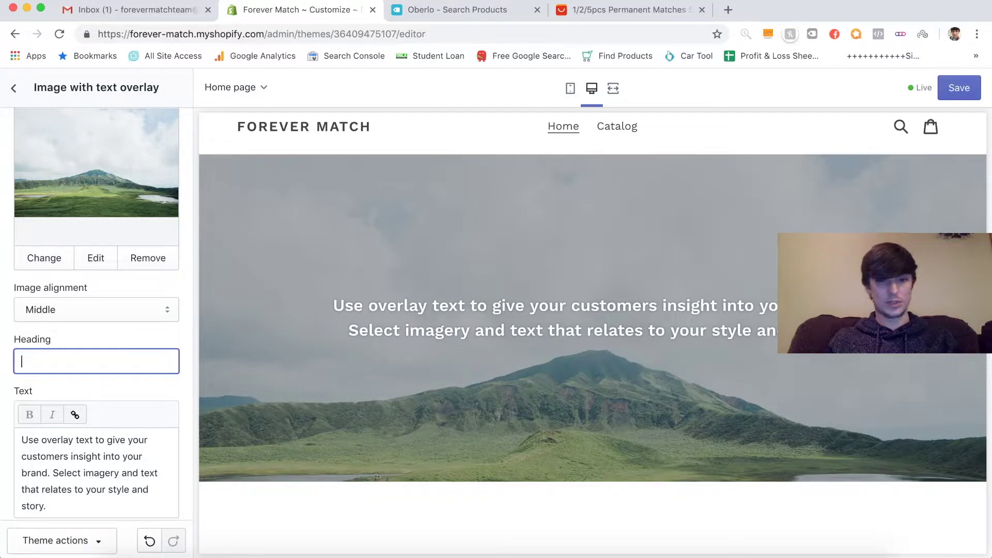
{"action": "type", "text": "The "}
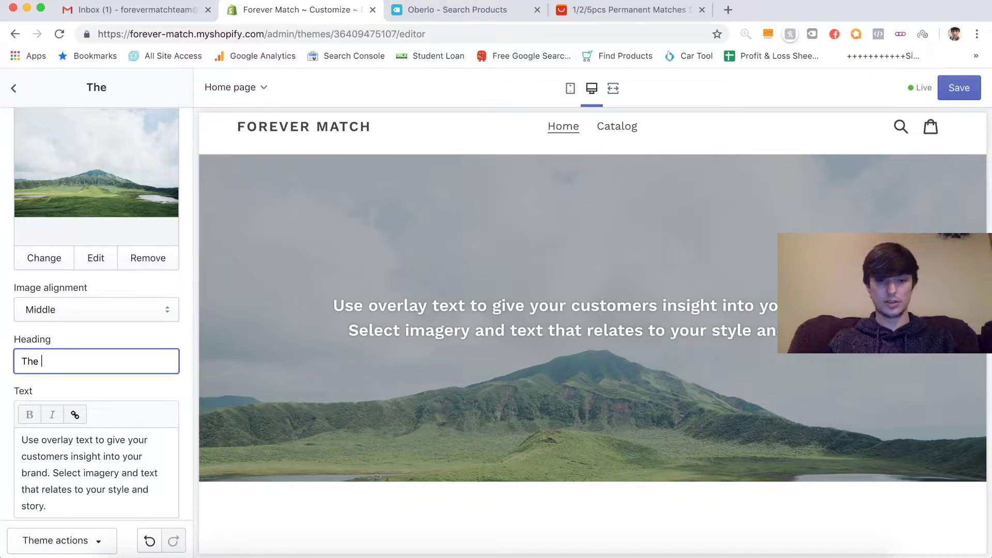
{"action": "type", "text": "Forever"}
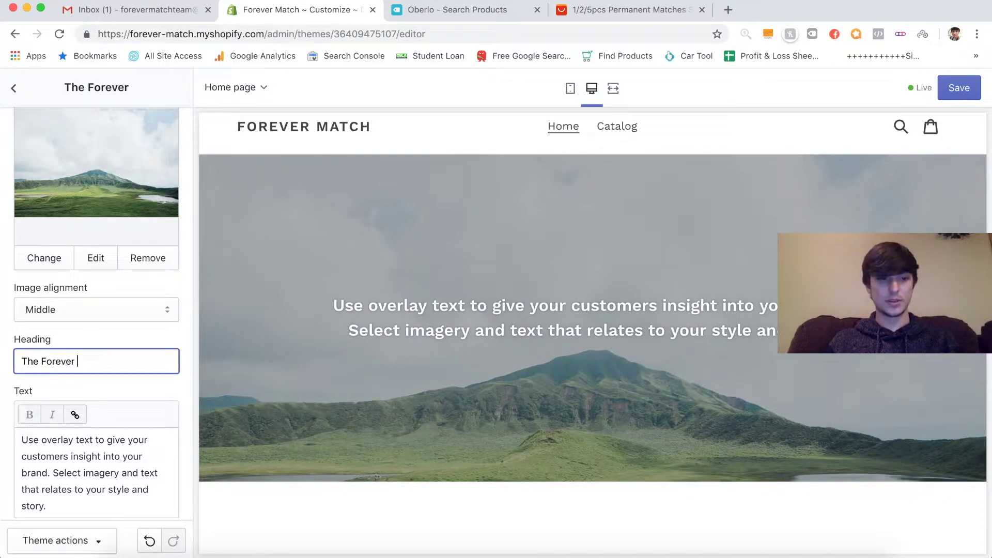
{"action": "type", "text": " Match"}
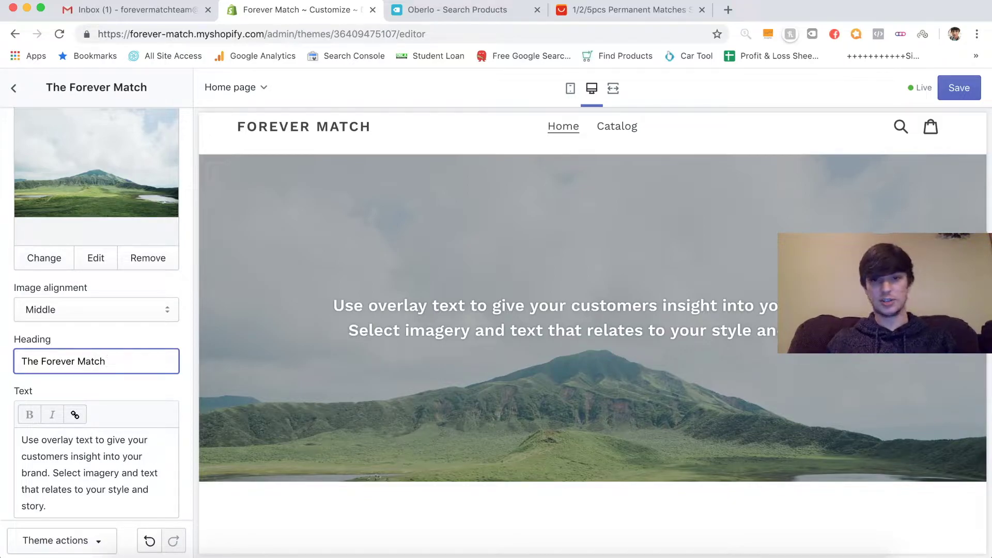
- Replace the hero text with 'The Forever Match lasts over 500 strikes and can light a fire in any situation'
{"action": "triple_click", "coordinate": [116, 468]}
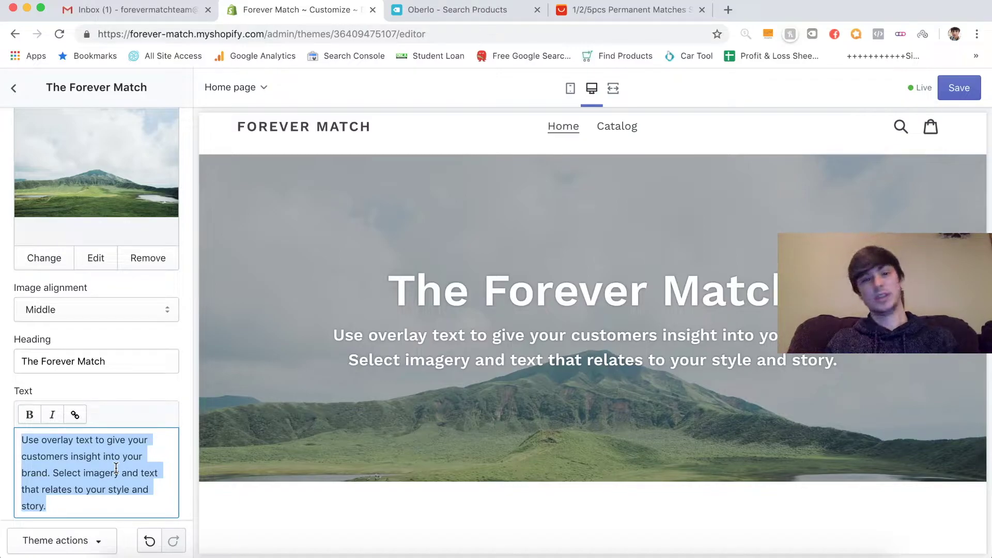
{"action": "type", "text": "The "}
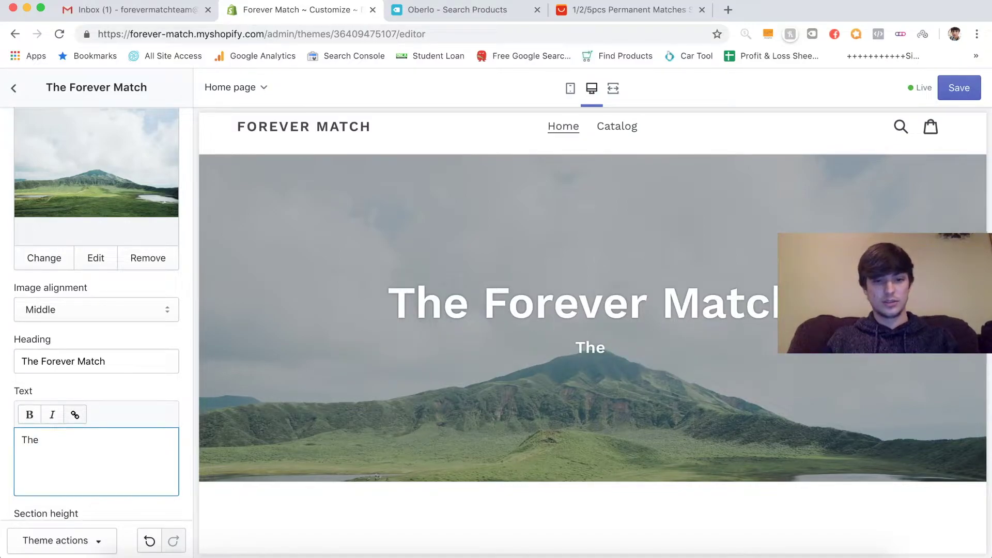
{"action": "type", "text": "Forever "}
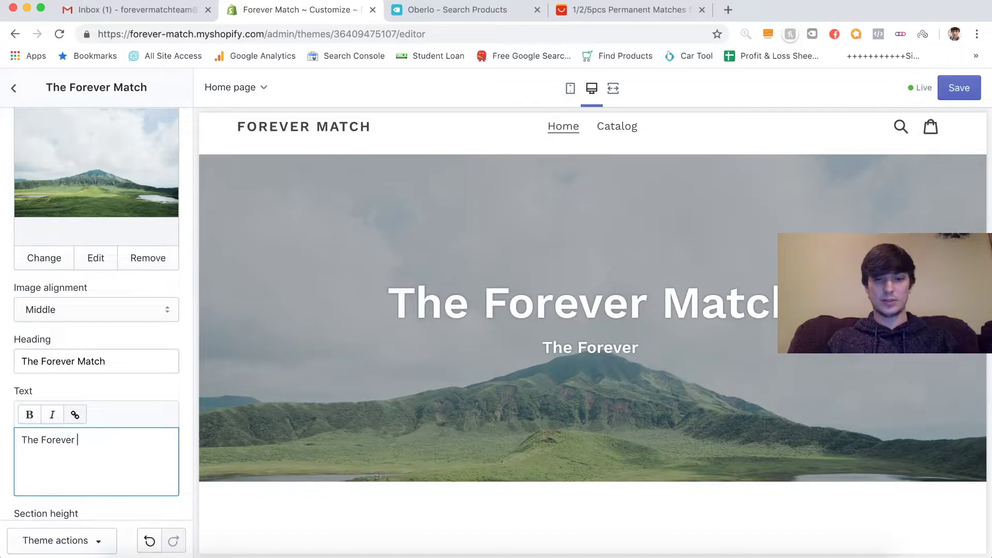
{"action": "type", "text": "Matc"}
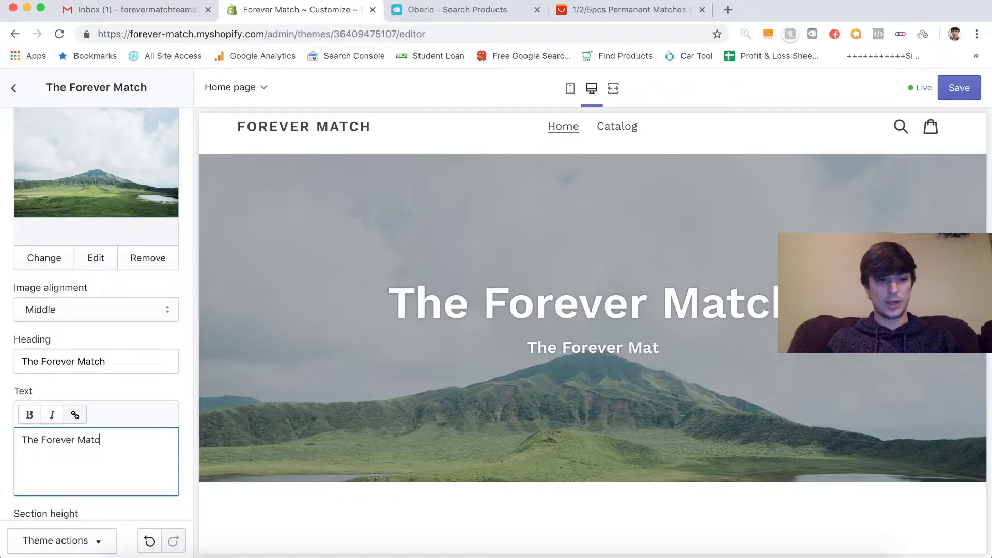
{"action": "type", "text": "h lasts "}
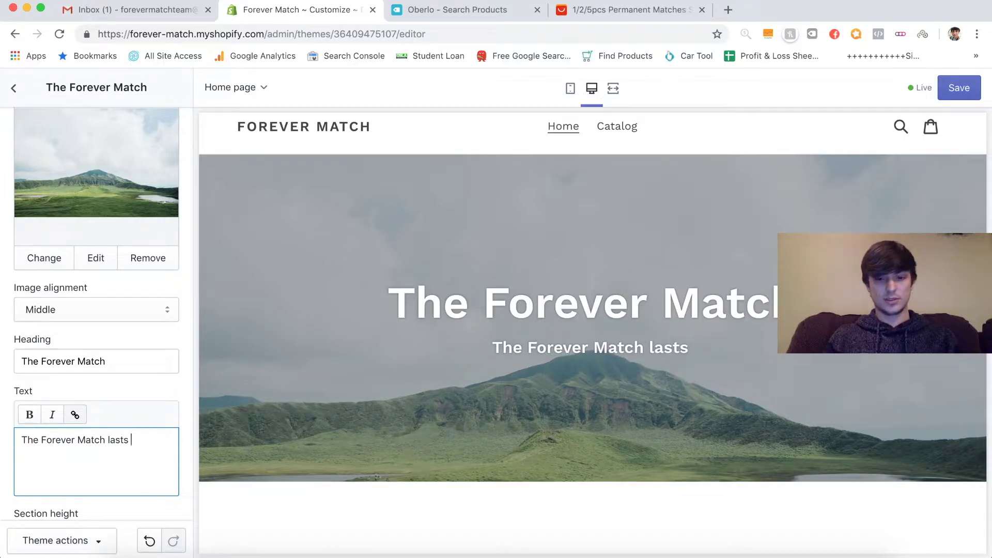
{"action": "type", "text": "over "}
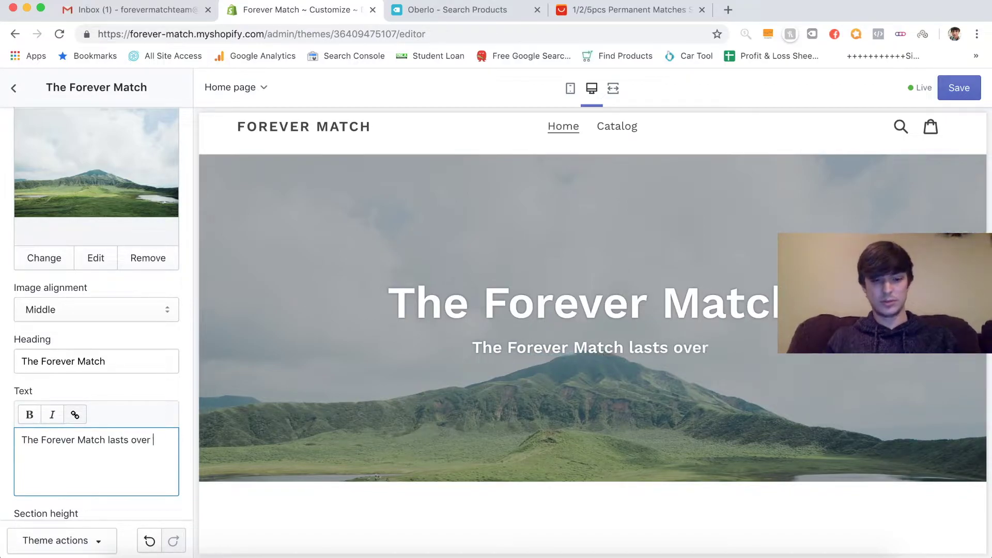
{"action": "type", "text": "500 str"}
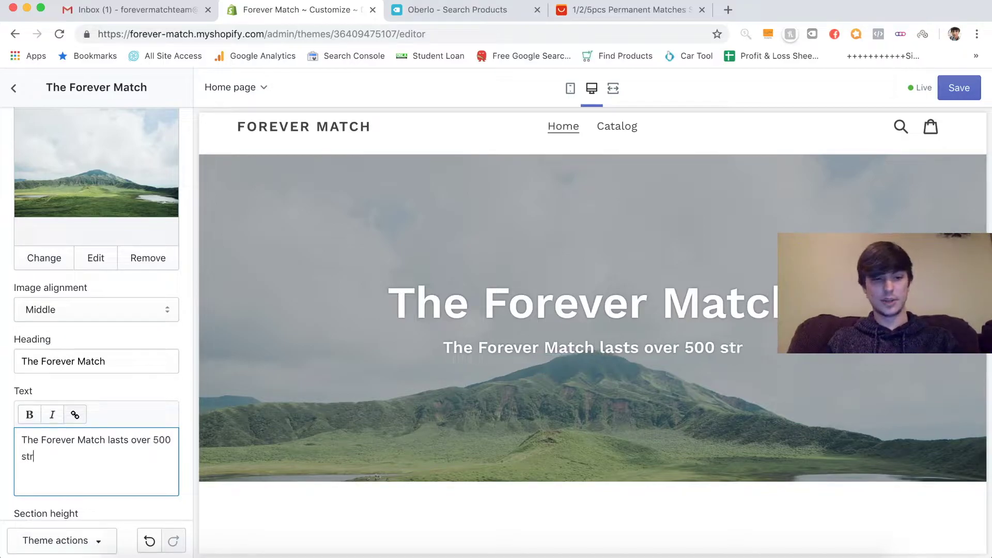
{"action": "type", "text": "ikes"}
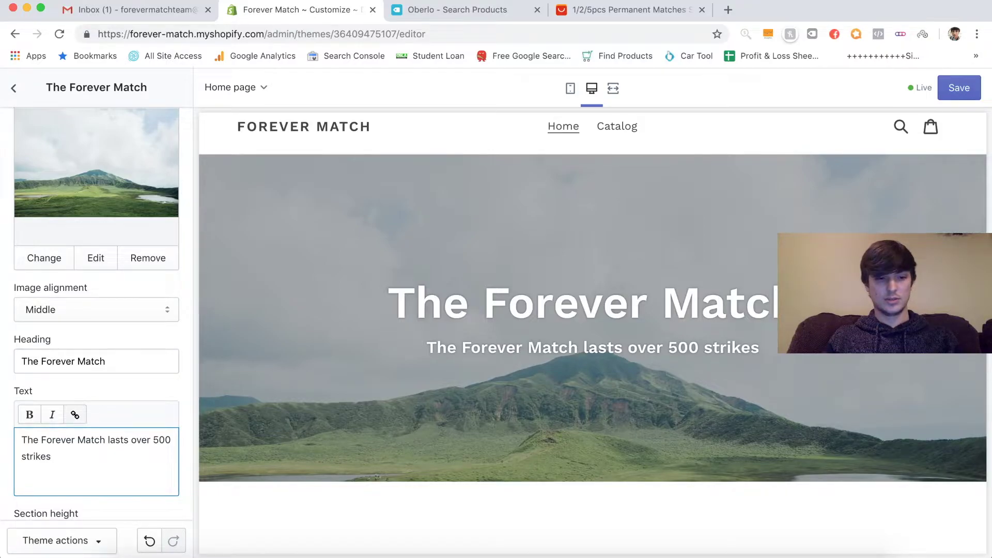
{"action": "type", "text": " and ca"}
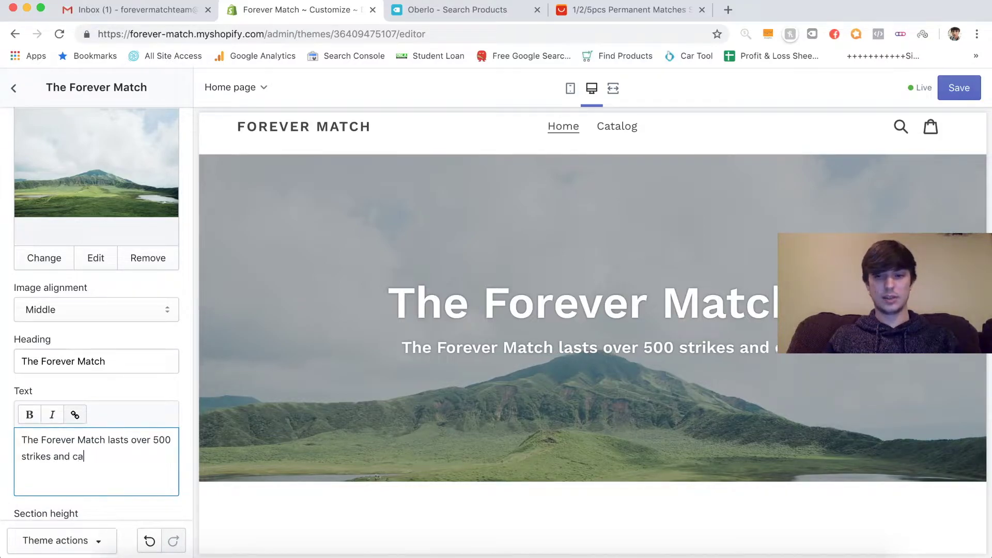
{"action": "type", "text": "n light "}
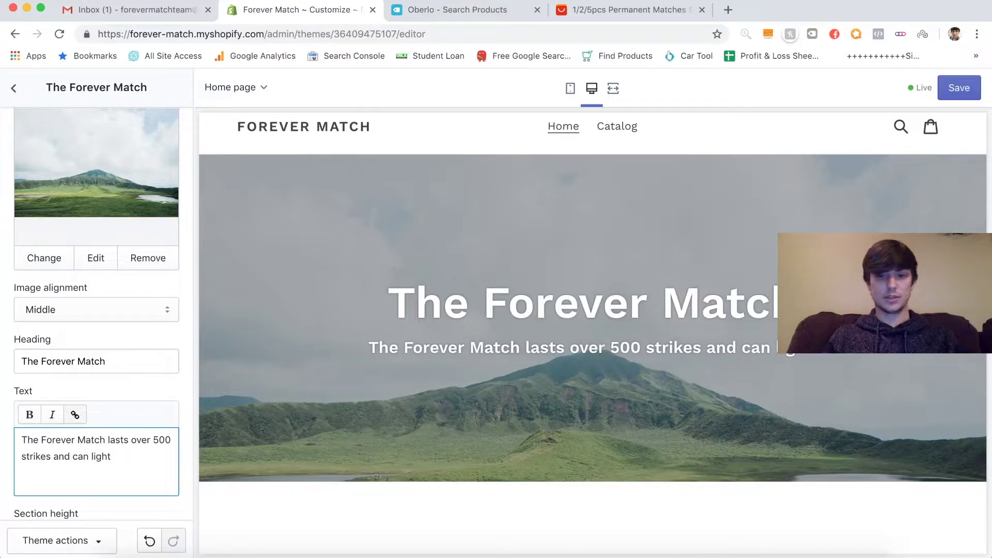
{"action": "type", "text": "a fire in an"}
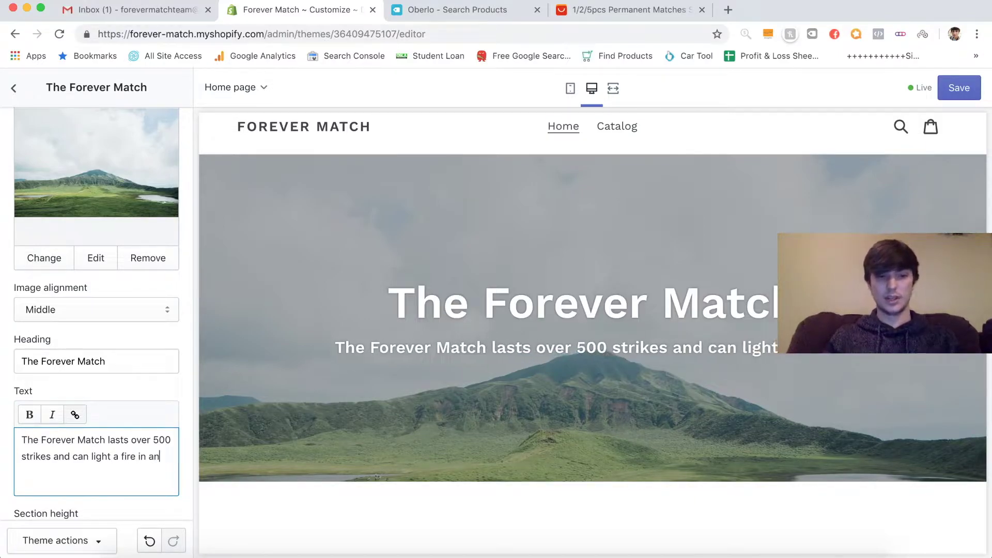
{"action": "type", "text": "y situati"}
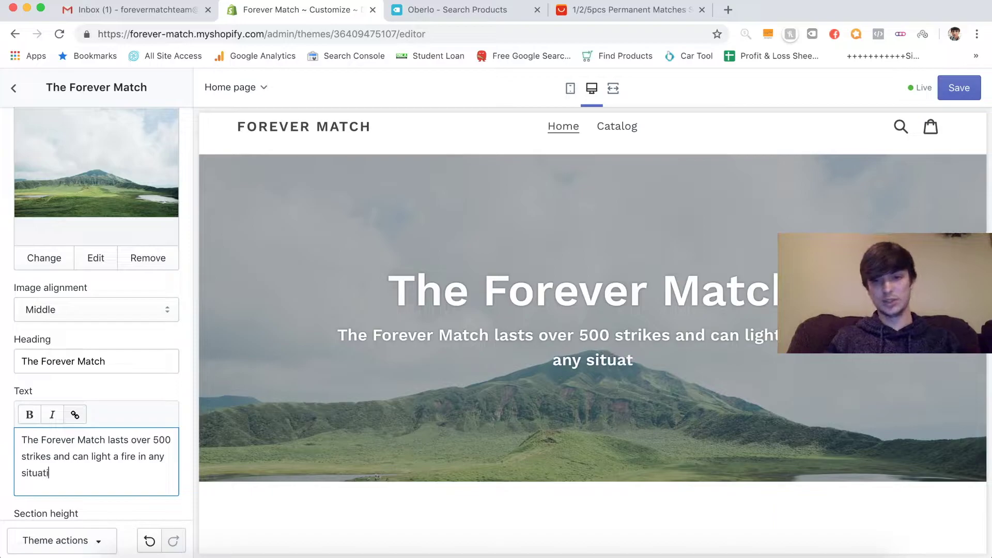
{"action": "type", "text": "on"}
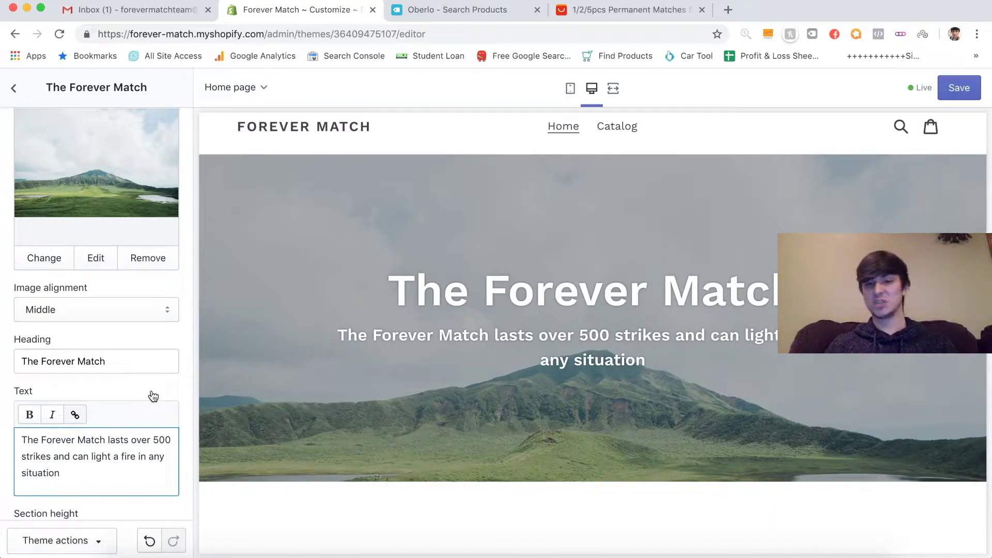
{"action": "scroll", "coordinate": [135, 300], "scroll_direction": "up", "scroll_amount": 3}
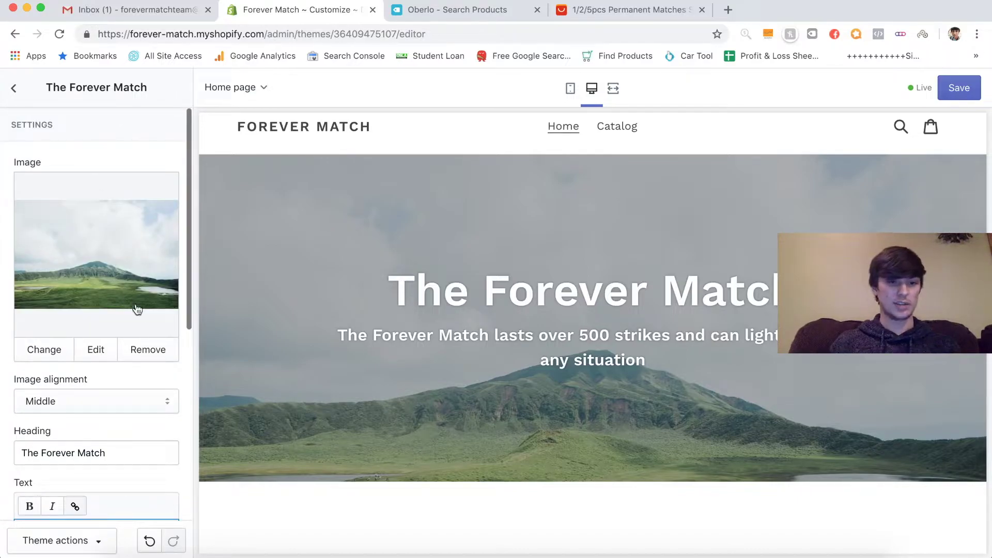
- Search the free images for 'fire' to replace the hero image
{"action": "left_click", "coordinate": [96, 350]}
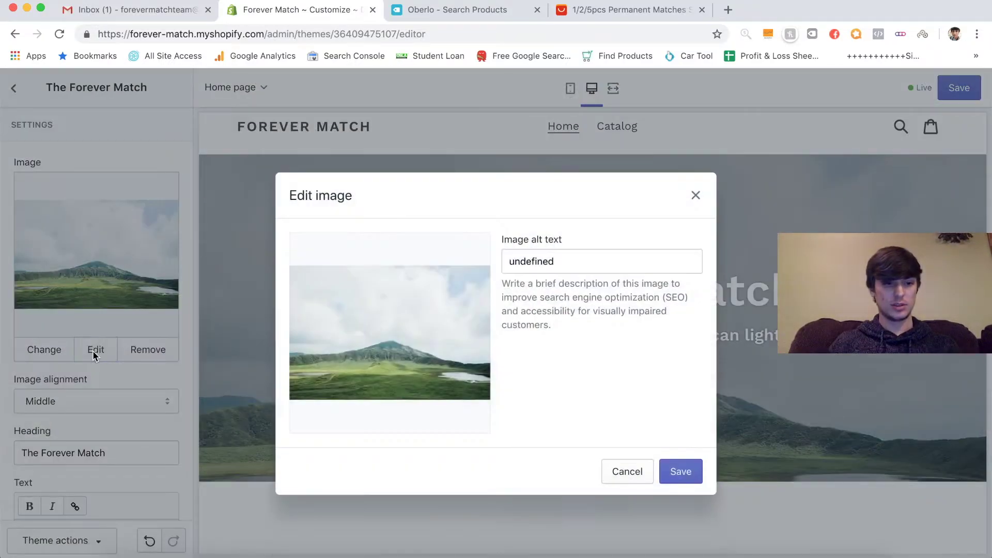
{"action": "left_click", "coordinate": [697, 195]}
{"action": "left_click", "coordinate": [55, 350]}
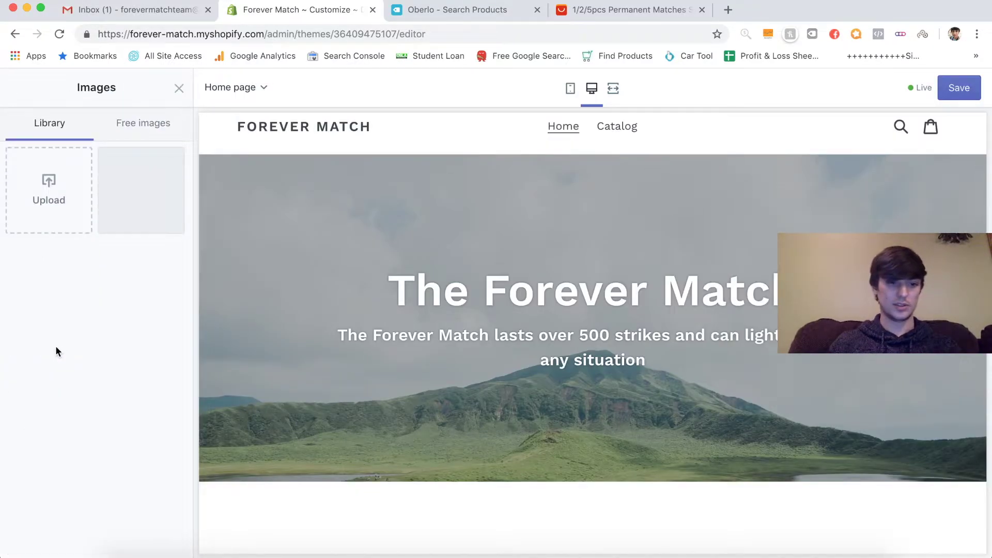
{"action": "left_click", "coordinate": [145, 126]}
{"action": "left_click", "coordinate": [92, 161]}
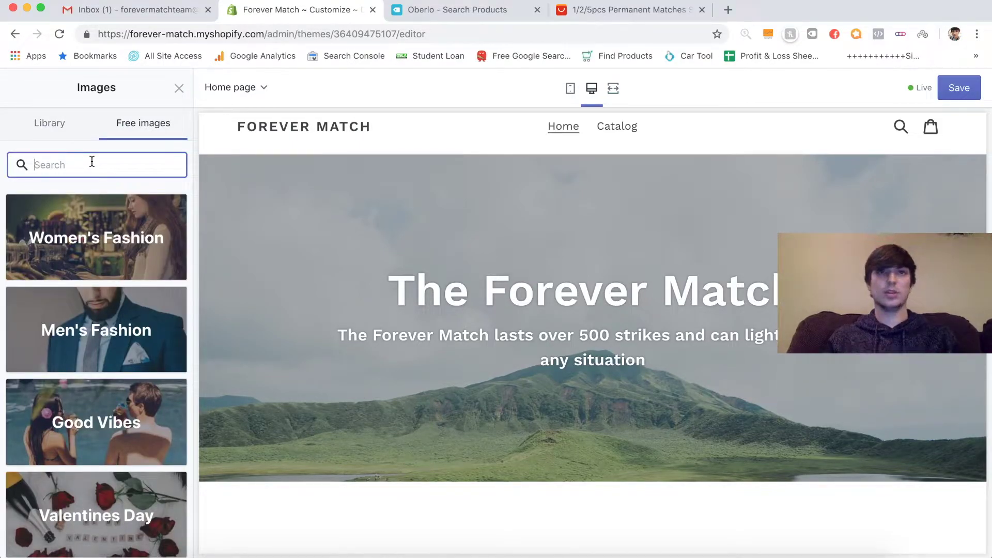
{"action": "type", "text": "fire"}
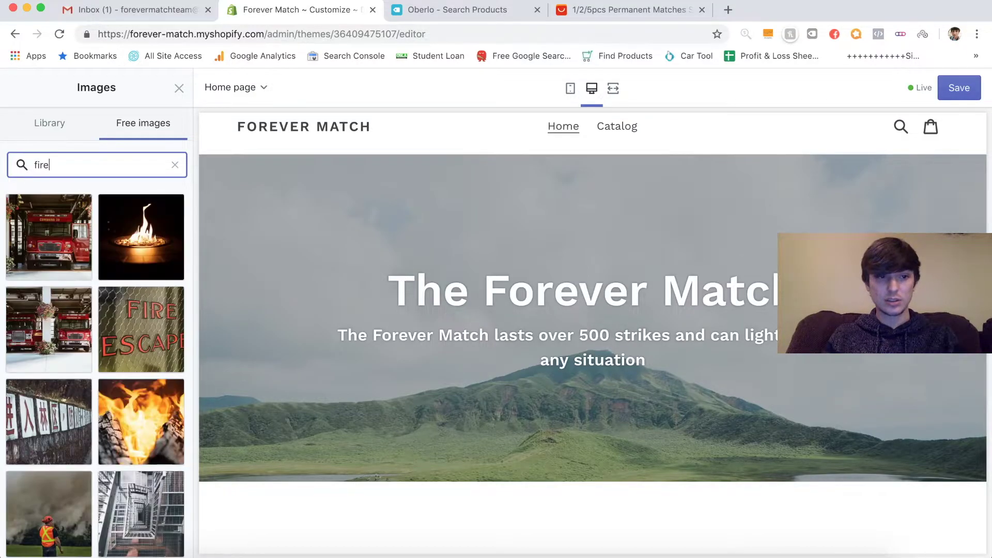
- Choose the tent campfire photo and apply it to the hero banner
{"action": "scroll", "coordinate": [150, 467], "scroll_direction": "down", "scroll_amount": 6}
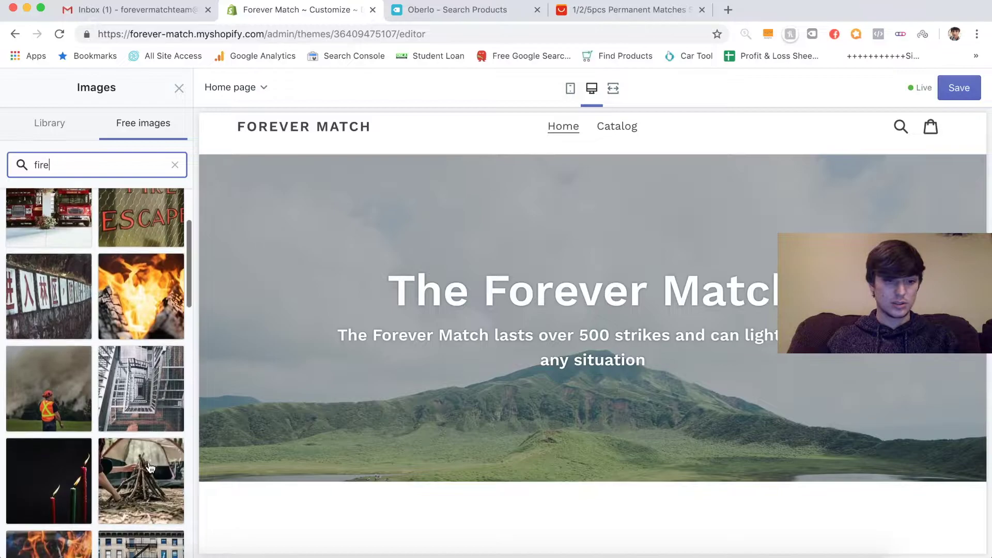
{"action": "scroll", "coordinate": [74, 408], "scroll_direction": "down", "scroll_amount": 7}
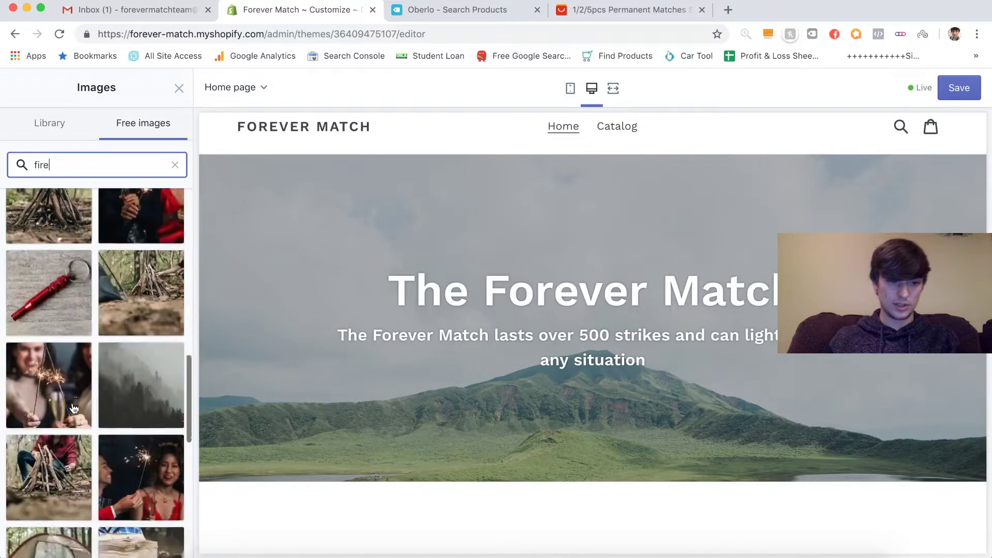
{"action": "scroll", "coordinate": [74, 409], "scroll_direction": "down", "scroll_amount": 3}
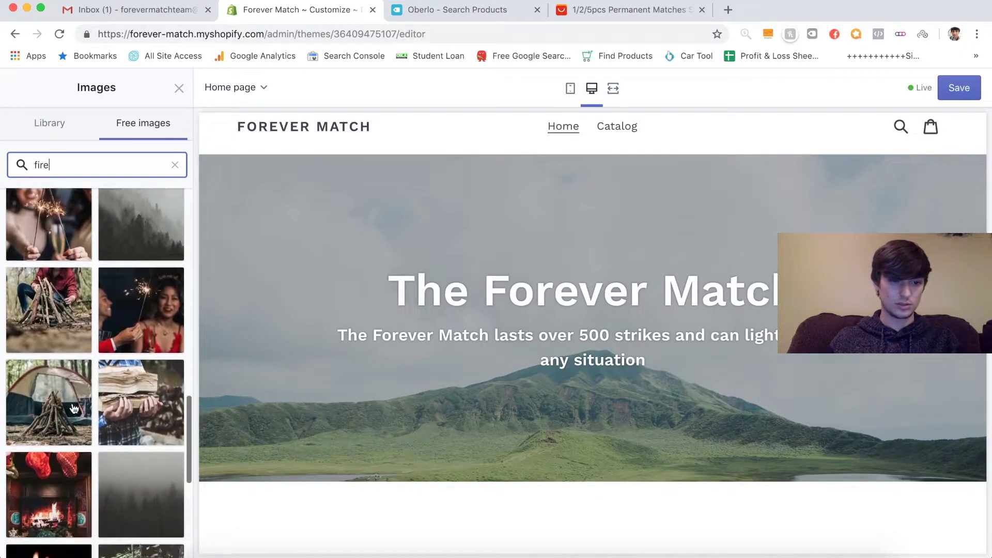
{"action": "scroll", "coordinate": [74, 408], "scroll_direction": "down", "scroll_amount": 1}
{"action": "left_click", "coordinate": [69, 383]}
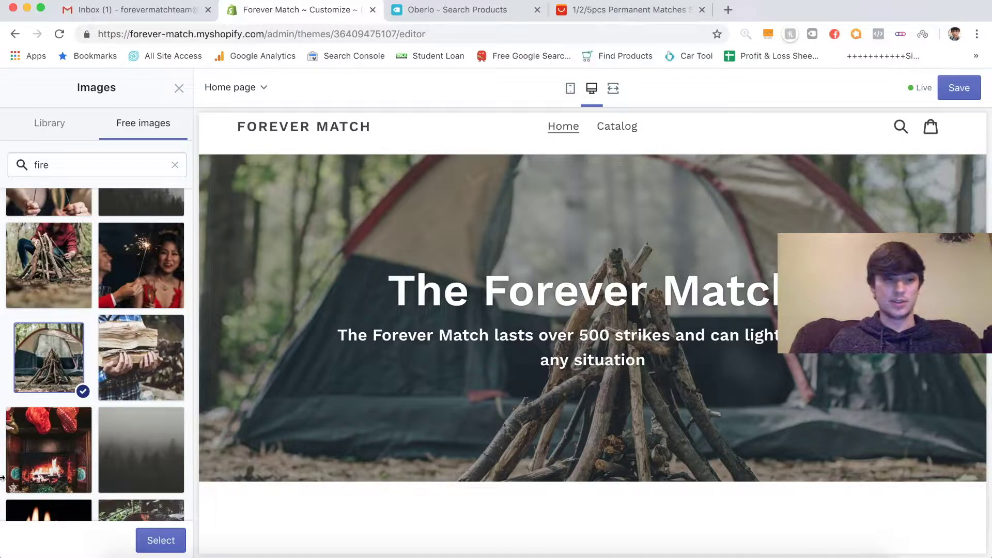
{"action": "left_click", "coordinate": [167, 538]}
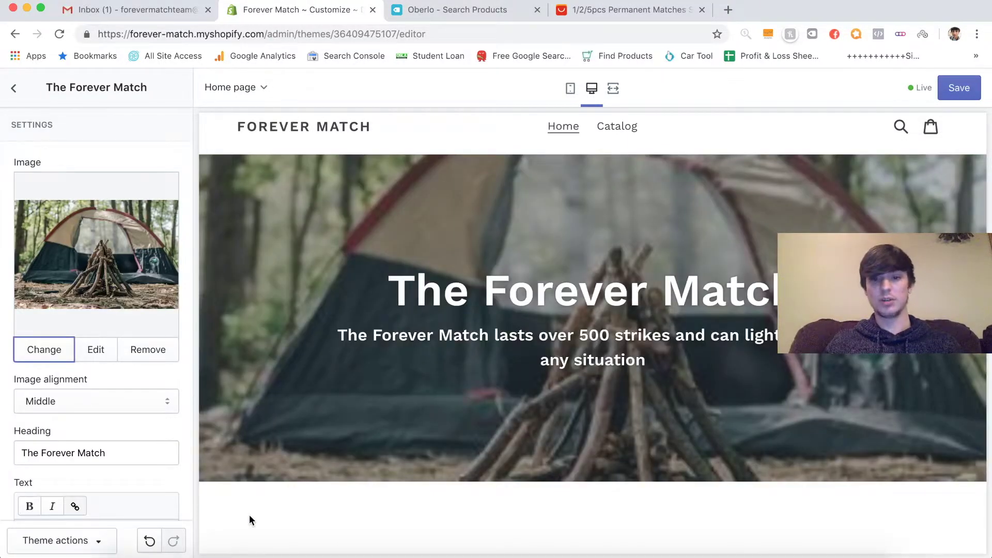
{"action": "left_click", "coordinate": [570, 88]}
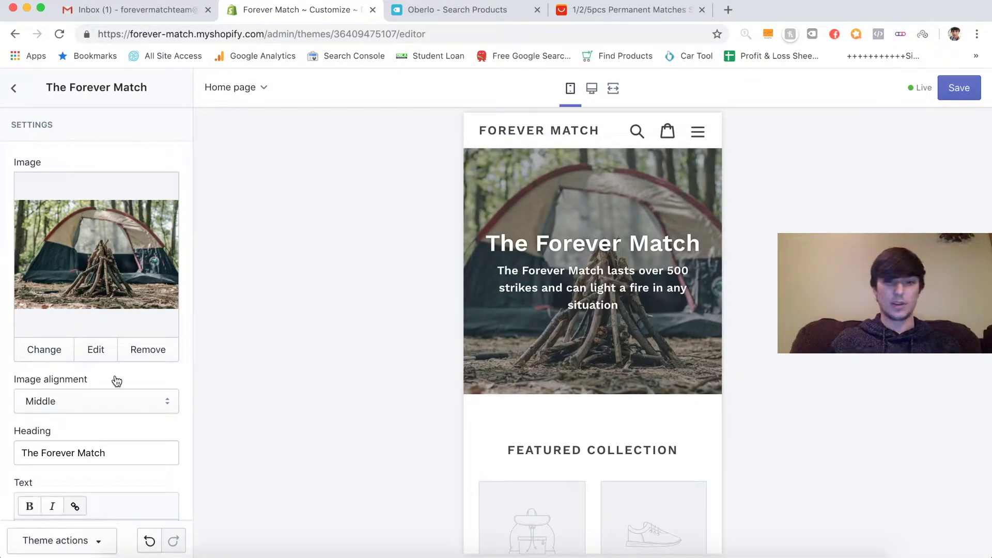
- Label the hero button 'Shop Now'
{"action": "scroll", "coordinate": [115, 380], "scroll_direction": "down", "scroll_amount": 5}
{"action": "scroll", "coordinate": [115, 376], "scroll_direction": "down", "scroll_amount": 3}
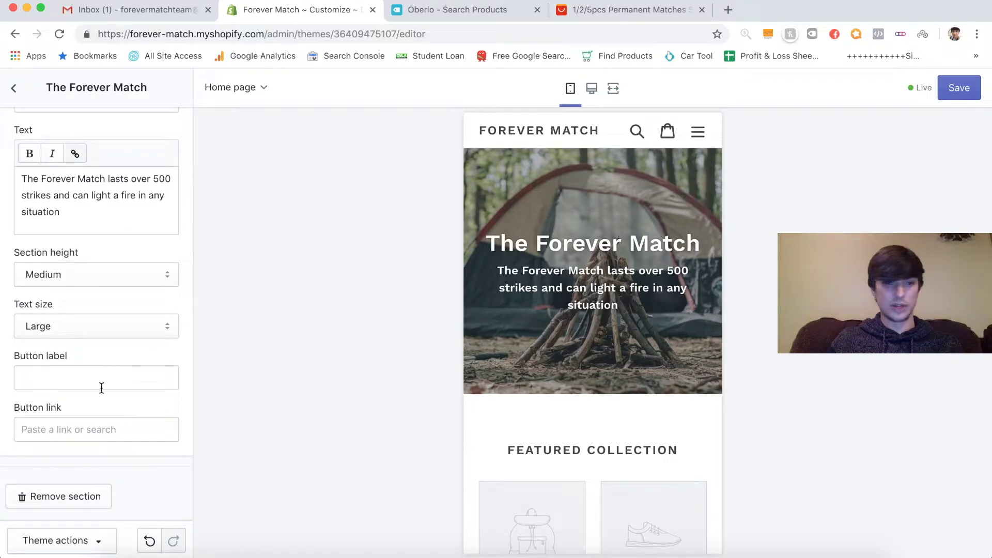
{"action": "left_click", "coordinate": [98, 382]}
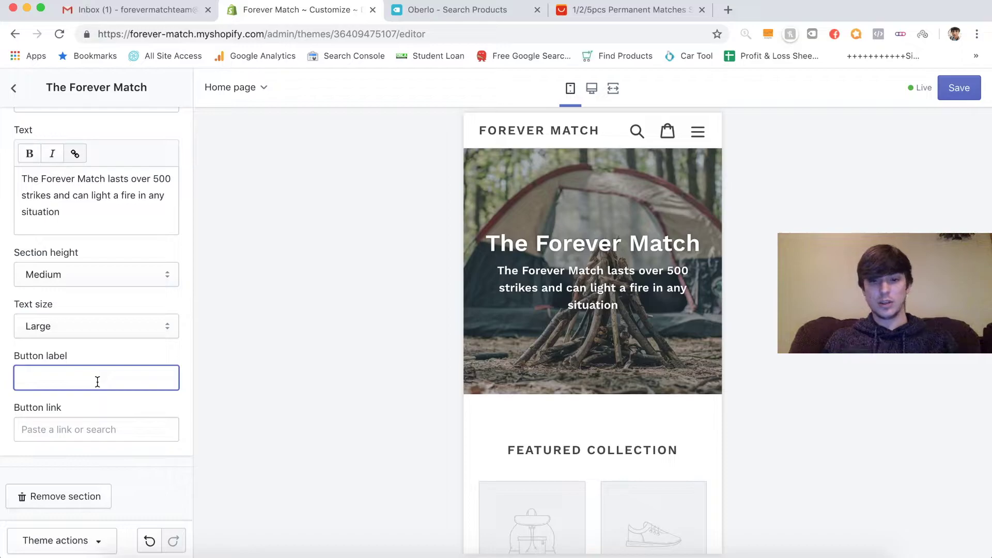
{"action": "type", "text": "Shop Now"}
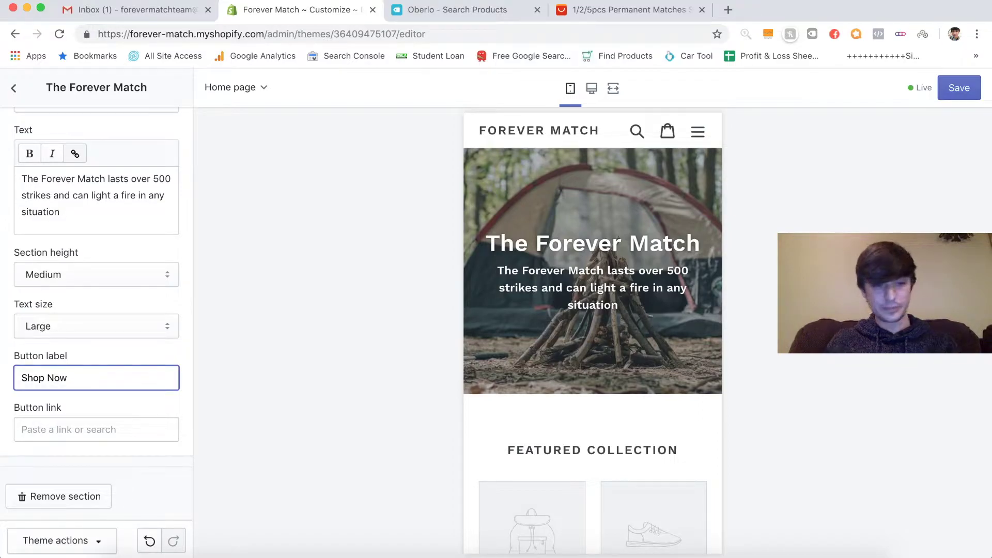
- Link the hero button to Products > All Products
{"action": "left_click", "coordinate": [113, 440]}
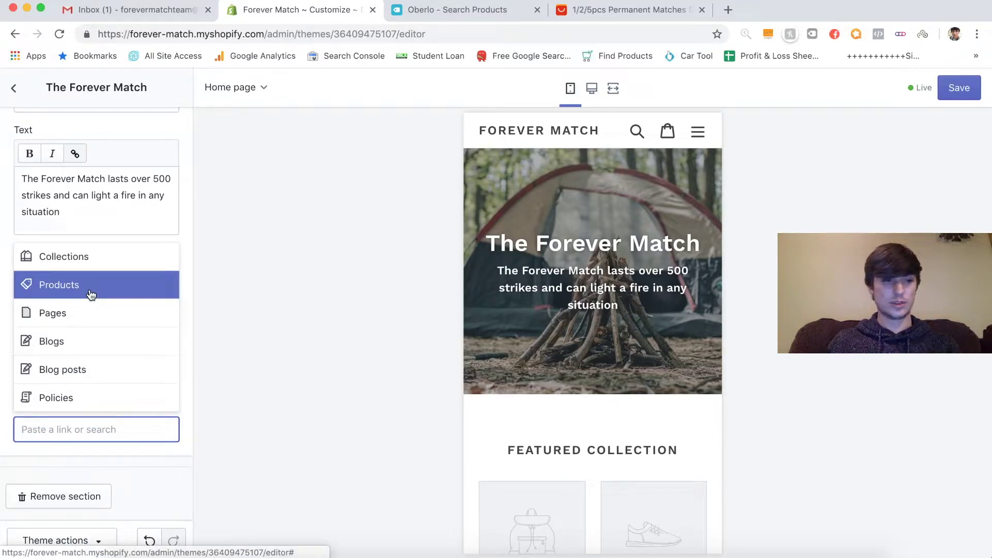
{"action": "left_click", "coordinate": [237, 316]}
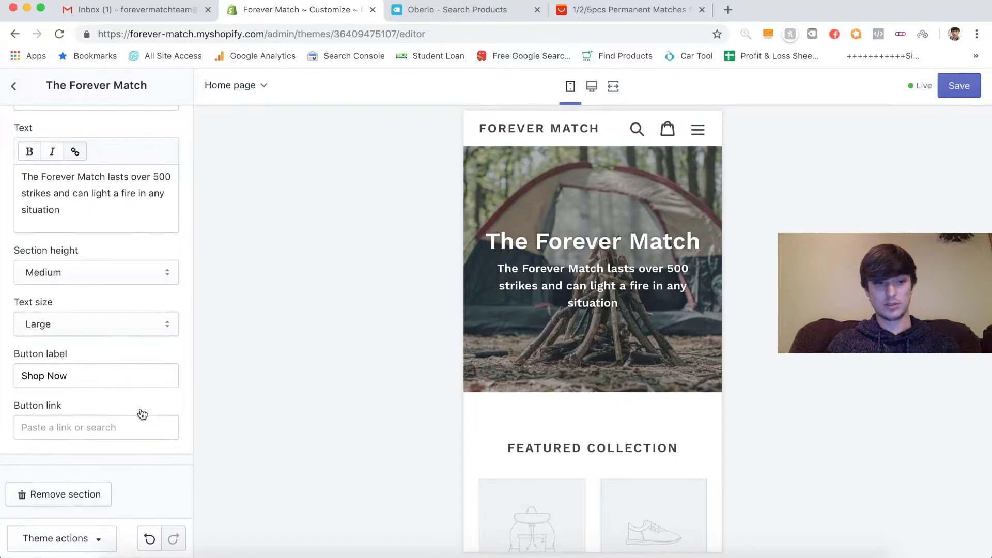
{"action": "left_click", "coordinate": [124, 424]}
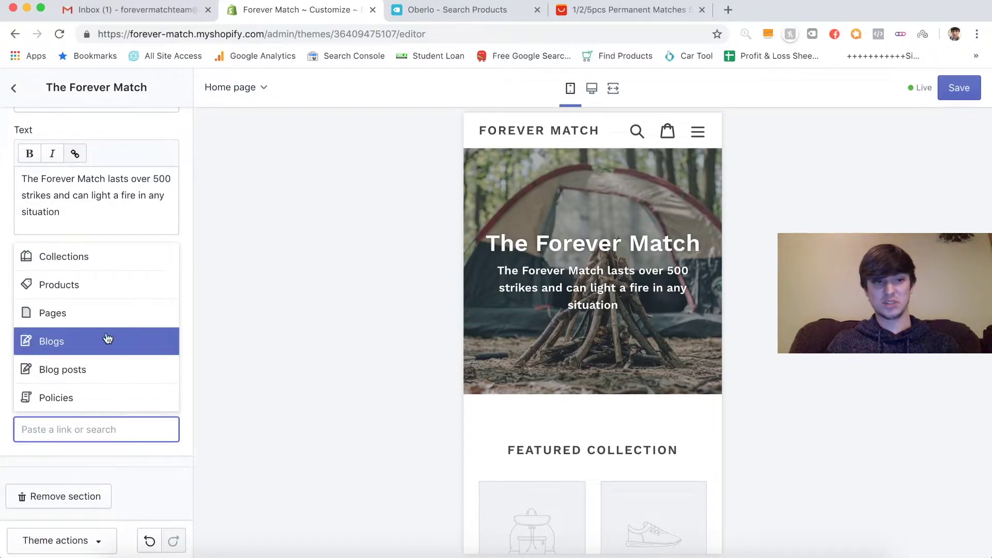
{"action": "left_click", "coordinate": [101, 288]}
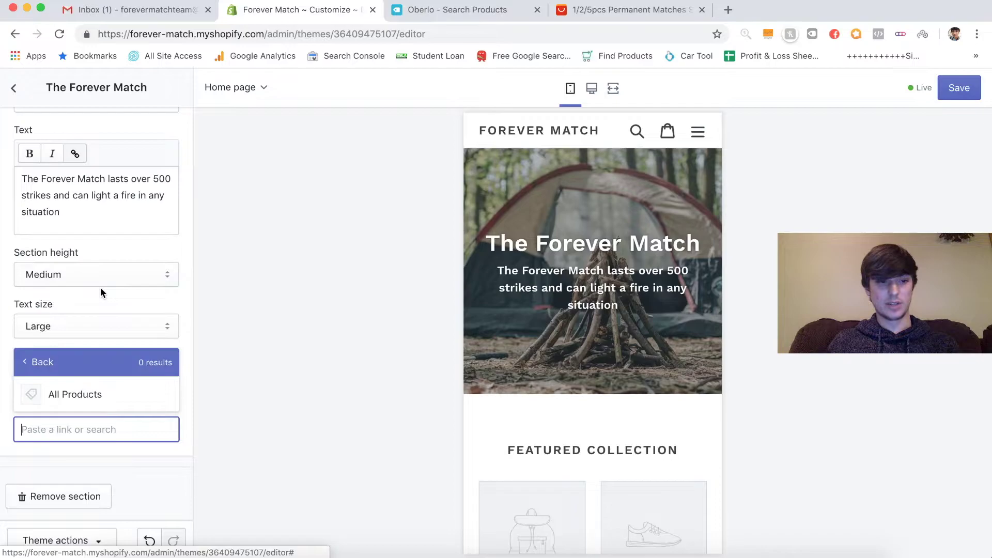
{"action": "left_click", "coordinate": [88, 385]}
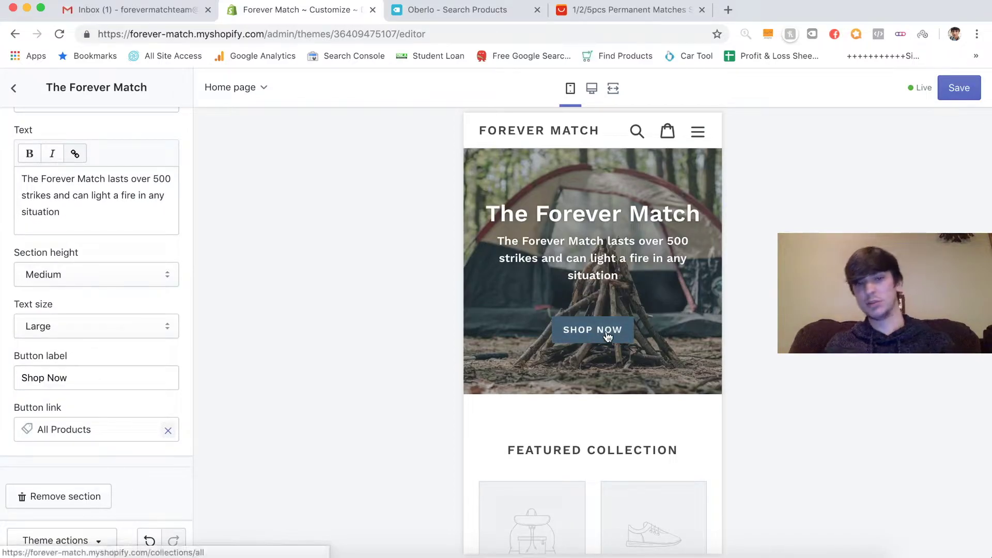
{"action": "scroll", "coordinate": [189, 250], "scroll_direction": "up", "scroll_amount": 7}
{"action": "scroll", "coordinate": [189, 250], "scroll_direction": "down", "scroll_amount": 2}
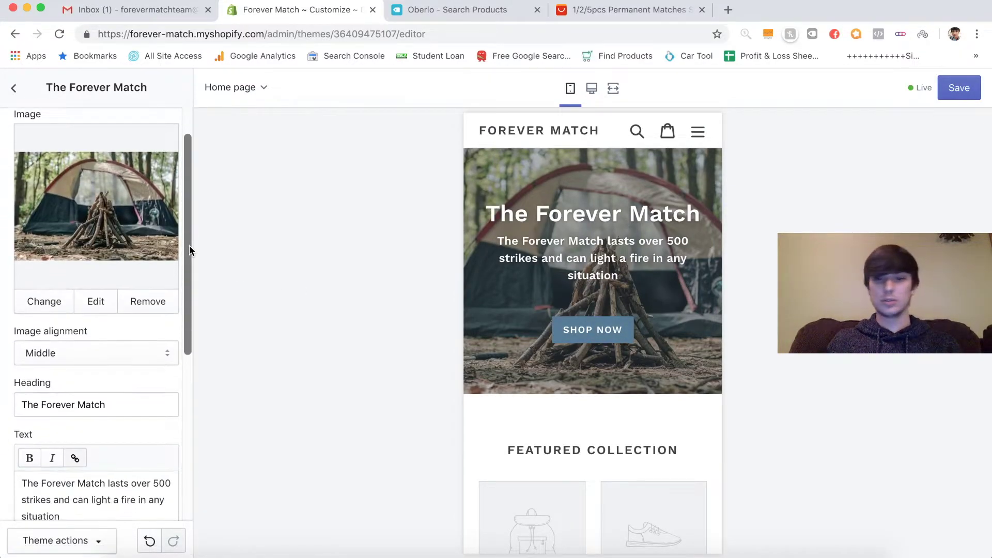
{"action": "scroll", "coordinate": [189, 250], "scroll_direction": "up", "scroll_amount": 2}
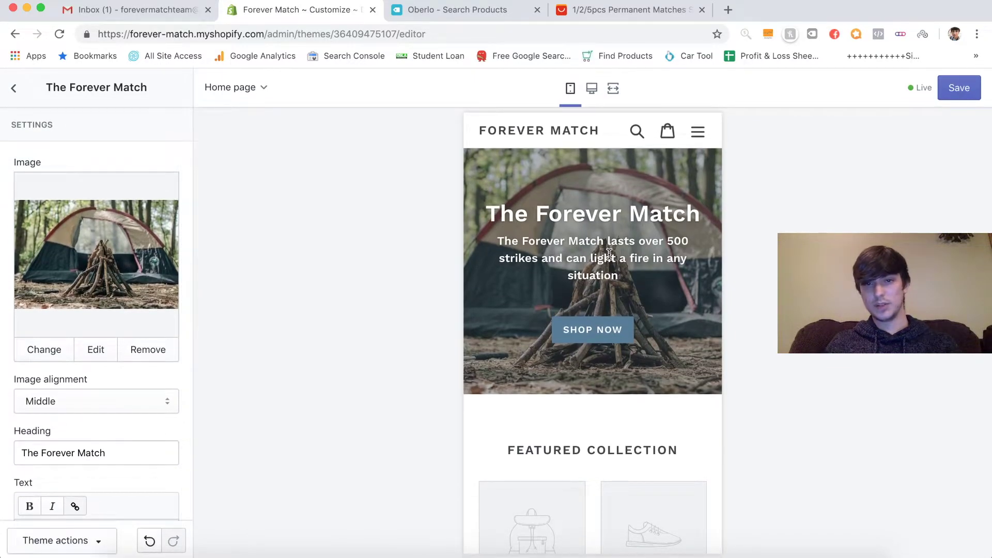
{"action": "scroll", "coordinate": [108, 366], "scroll_direction": "down", "scroll_amount": 7}
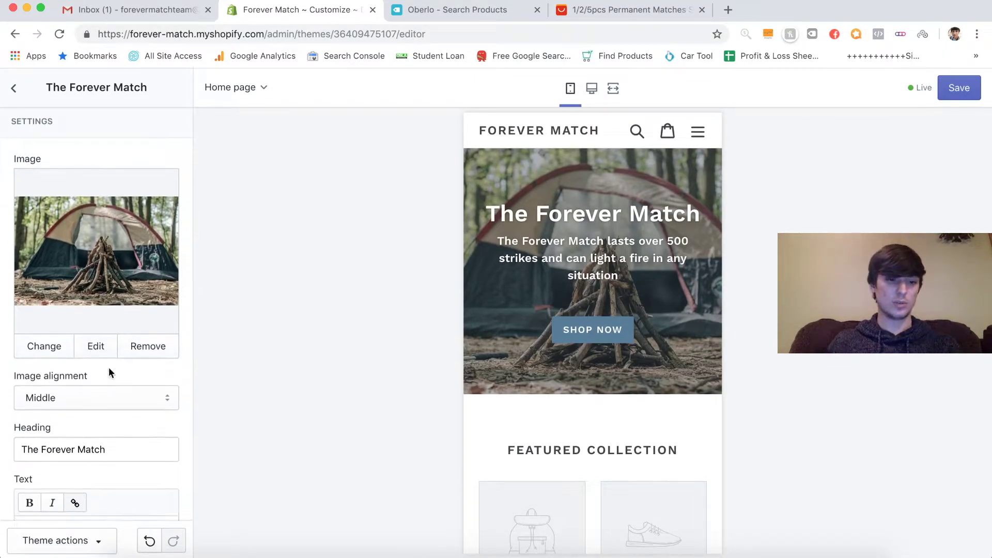
{"action": "scroll", "coordinate": [109, 368], "scroll_direction": "up", "scroll_amount": 7}
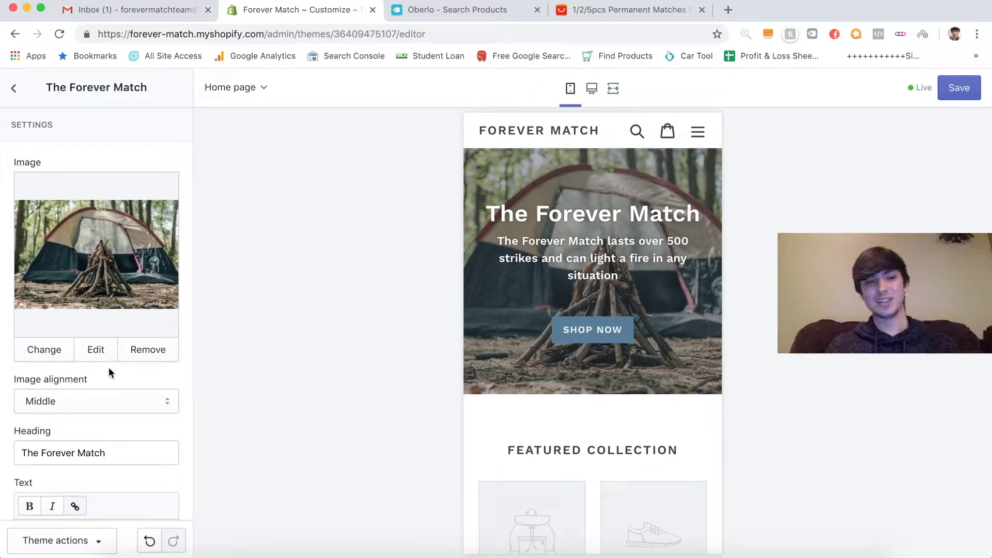
{"action": "scroll", "coordinate": [113, 389], "scroll_direction": "down", "scroll_amount": 7}
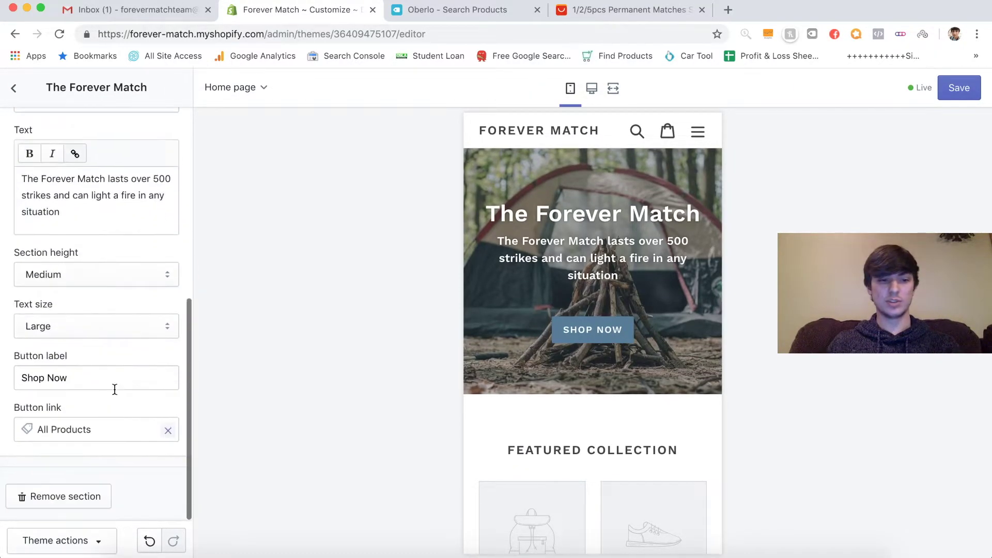
{"action": "scroll", "coordinate": [115, 387], "scroll_direction": "up", "scroll_amount": 7}
- Look up 'hex code' colour values in a new browser tab, then close it
{"action": "left_click", "coordinate": [727, 11]}
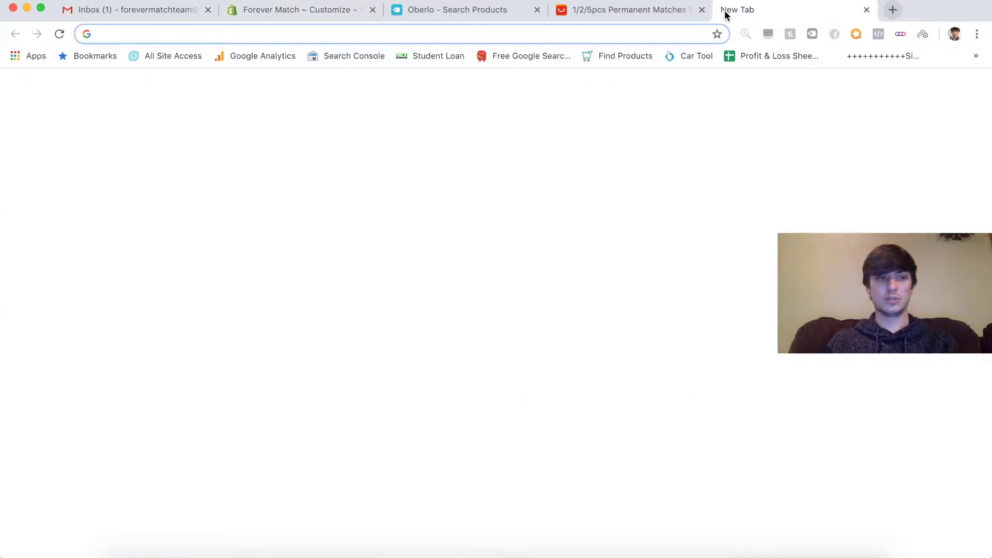
{"action": "type", "text": "hex code"}
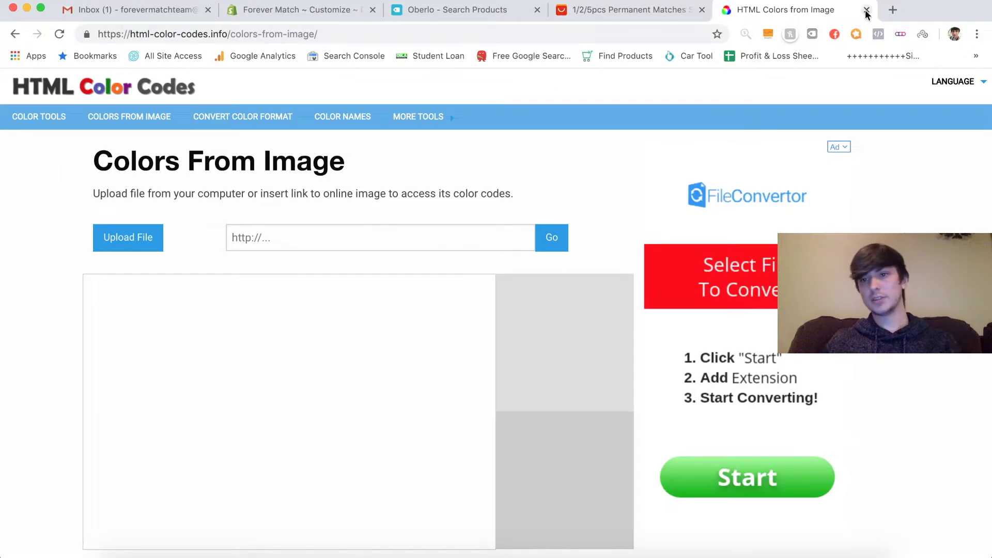
{"action": "left_click", "coordinate": [867, 10]}
- Return to the theme editor and open Theme settings > Colors
{"action": "left_click", "coordinate": [255, 11]}
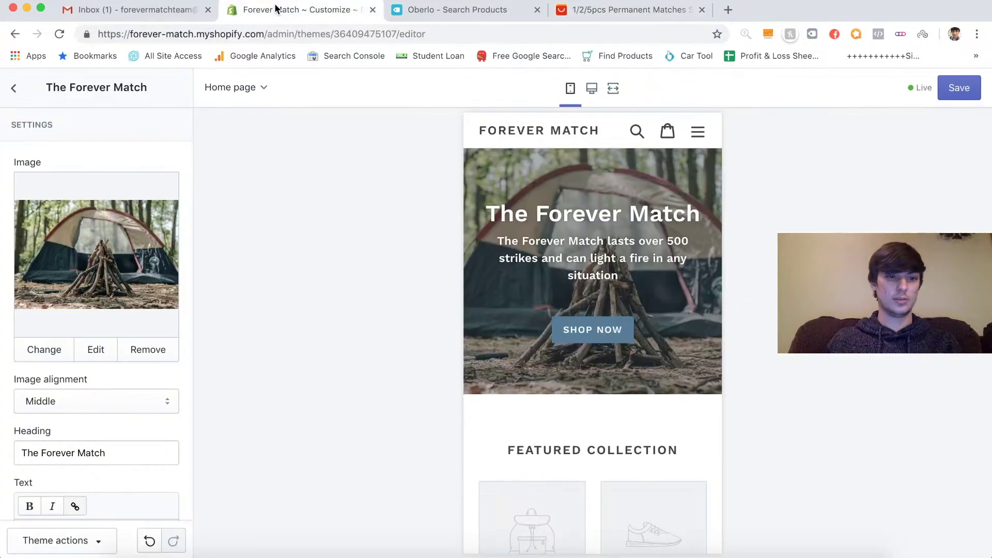
{"action": "scroll", "coordinate": [62, 203], "scroll_direction": "down", "scroll_amount": 7}
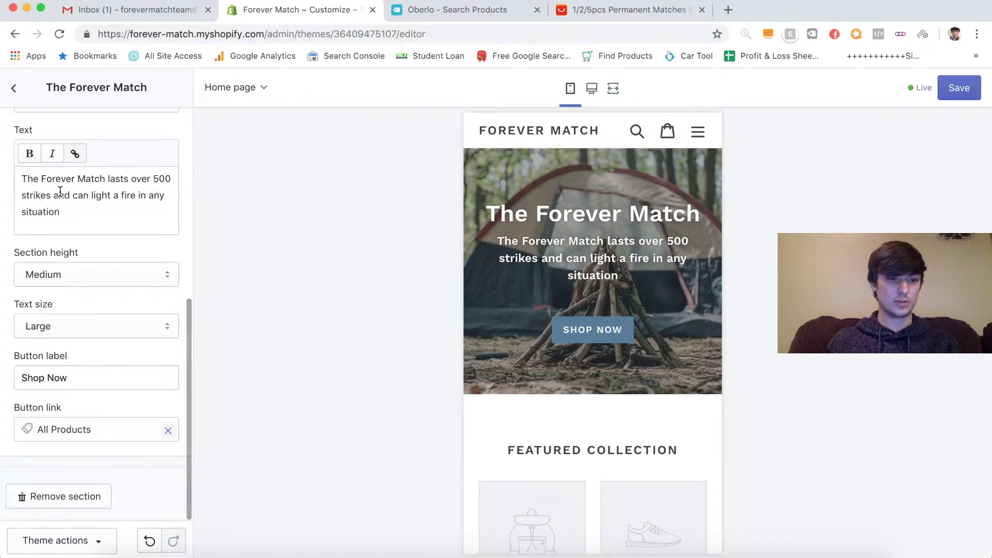
{"action": "scroll", "coordinate": [83, 471], "scroll_direction": "up", "scroll_amount": 7}
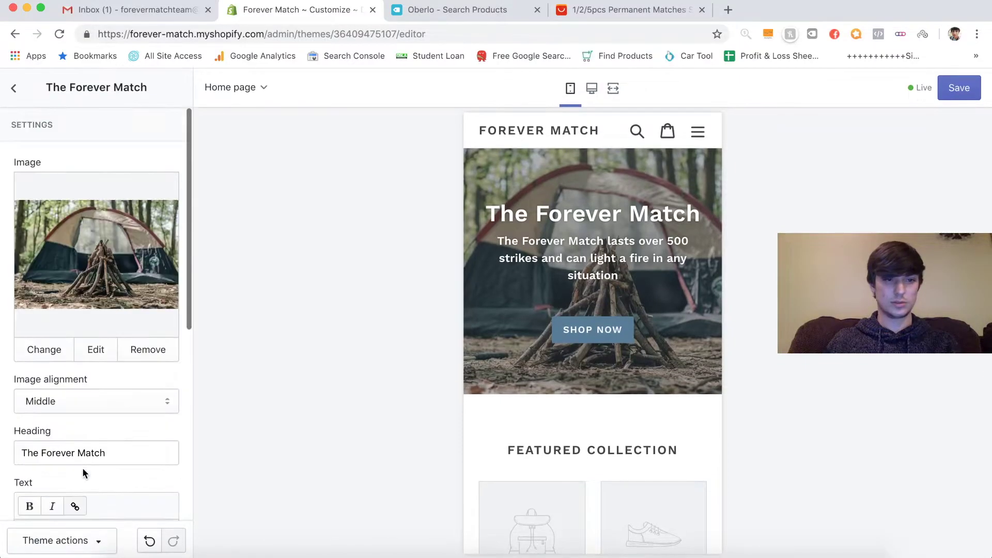
{"action": "left_click", "coordinate": [11, 91]}
{"action": "left_click", "coordinate": [154, 126]}
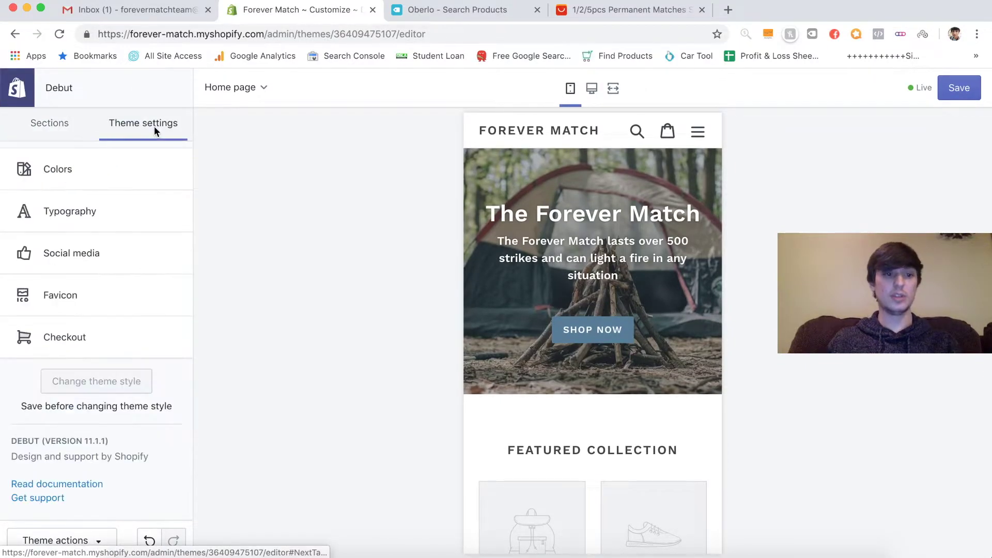
{"action": "left_click", "coordinate": [92, 176]}
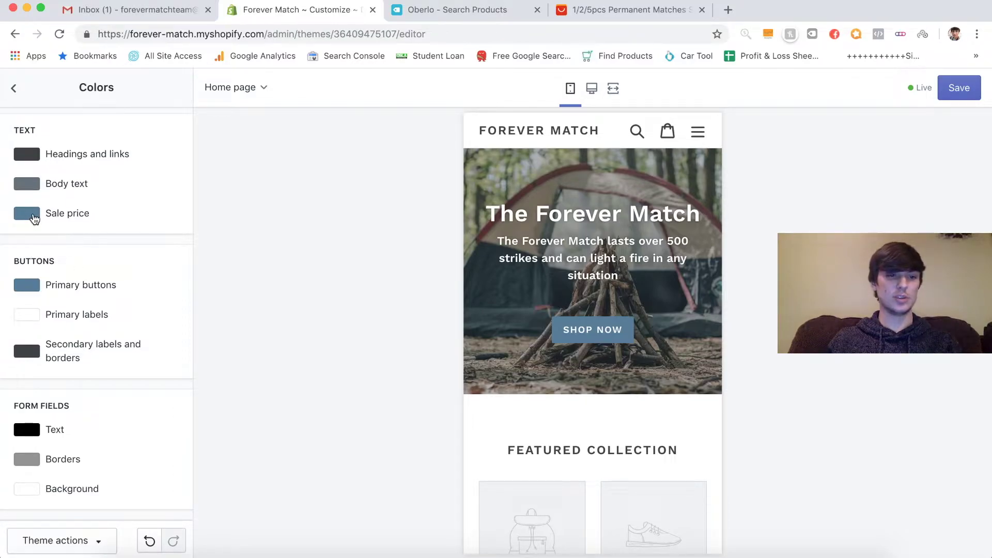
{"action": "scroll", "coordinate": [41, 284], "scroll_direction": "down", "scroll_amount": 5}
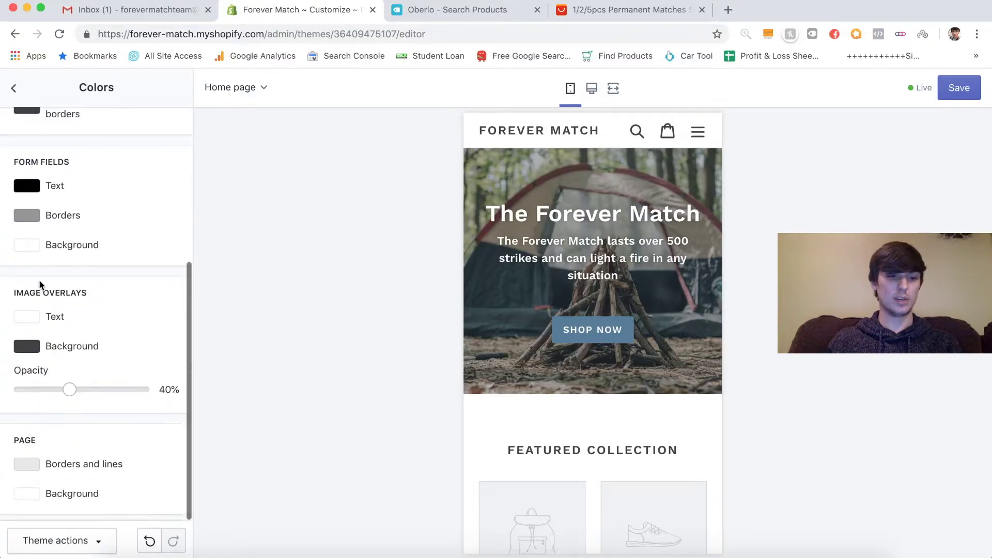
{"action": "scroll", "coordinate": [41, 284], "scroll_direction": "up", "scroll_amount": 5}
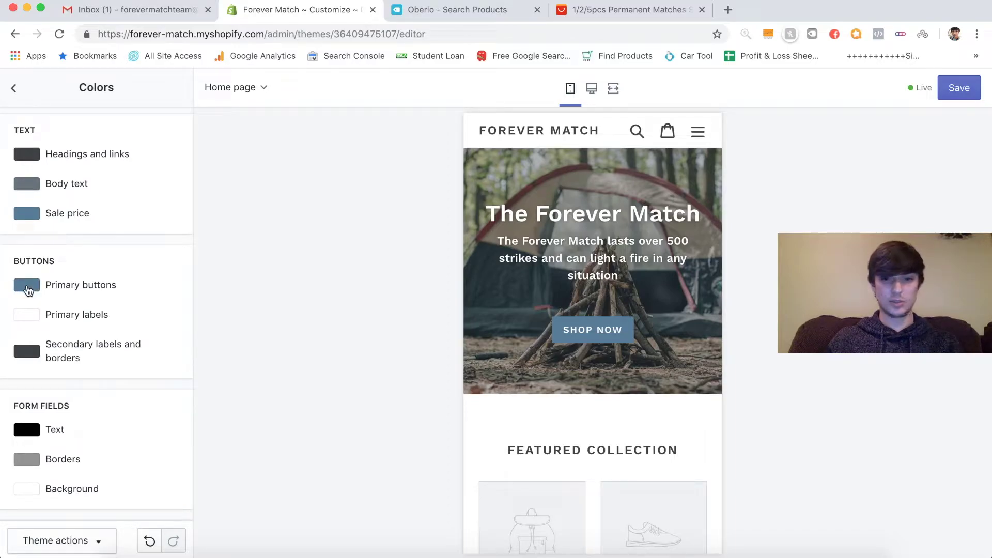
- Set the primary button colour to green #46B03B and copy its hex value
{"action": "left_click", "coordinate": [27, 286]}
{"action": "left_click", "coordinate": [149, 337]}
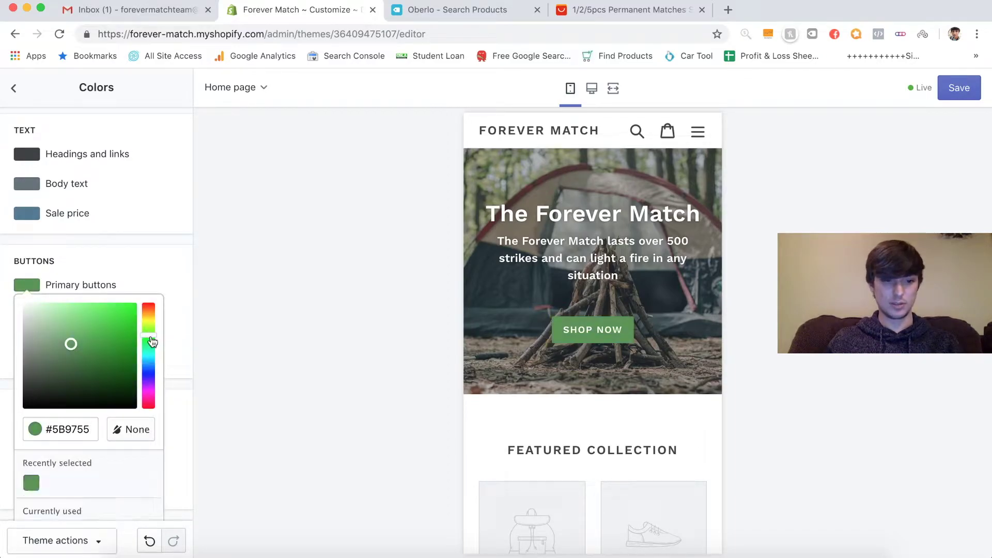
{"action": "left_click", "coordinate": [103, 333]}
{"action": "left_click", "coordinate": [98, 332]}
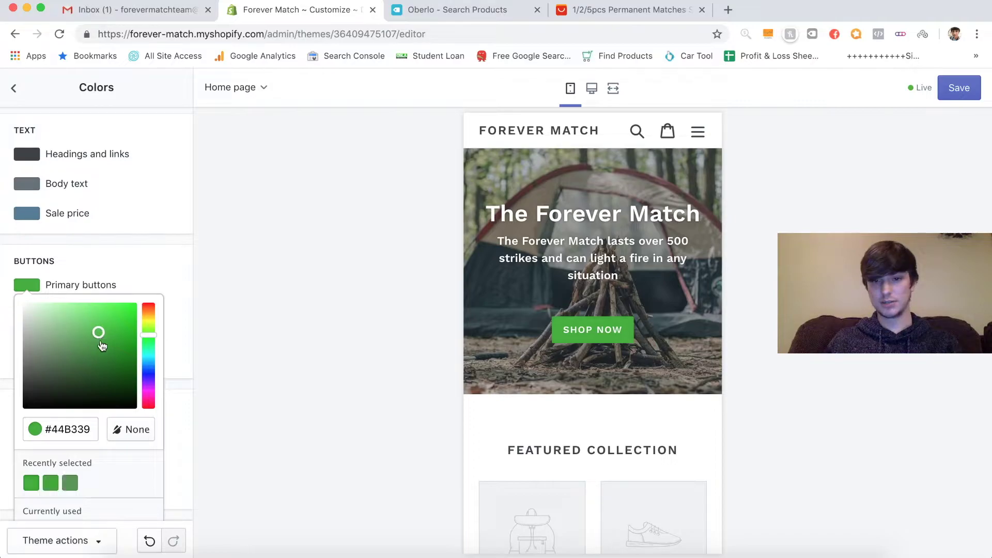
{"action": "left_click", "coordinate": [98, 336]}
{"action": "left_click", "coordinate": [96, 334]}
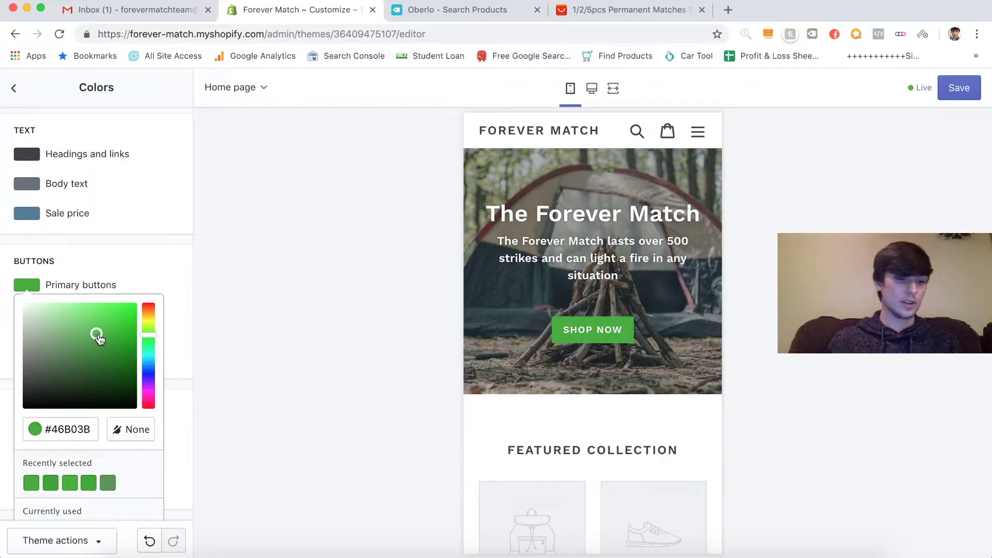
{"action": "double_click", "coordinate": [78, 427]}
{"action": "key", "text": "super+c"}
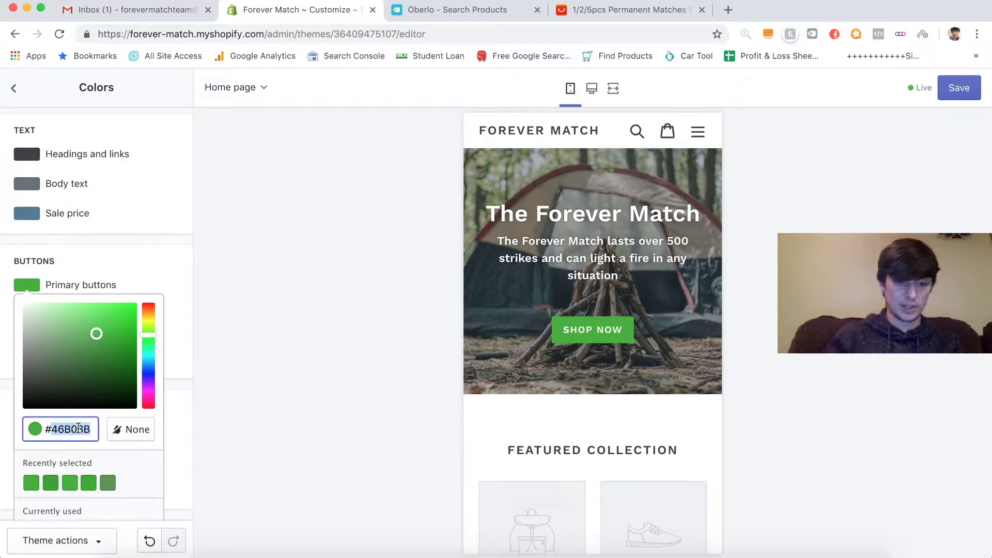
{"action": "left_click", "coordinate": [148, 265]}
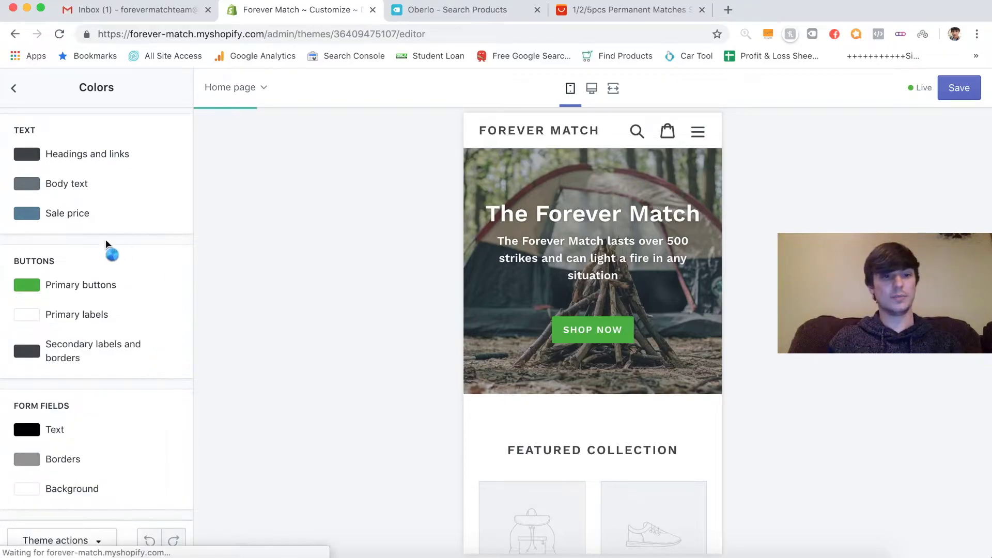
- Paste #46B03B as the Sale price colour and close the picker
{"action": "left_click", "coordinate": [27, 213]}
{"action": "double_click", "coordinate": [69, 357]}
{"action": "key", "text": "super+v"}
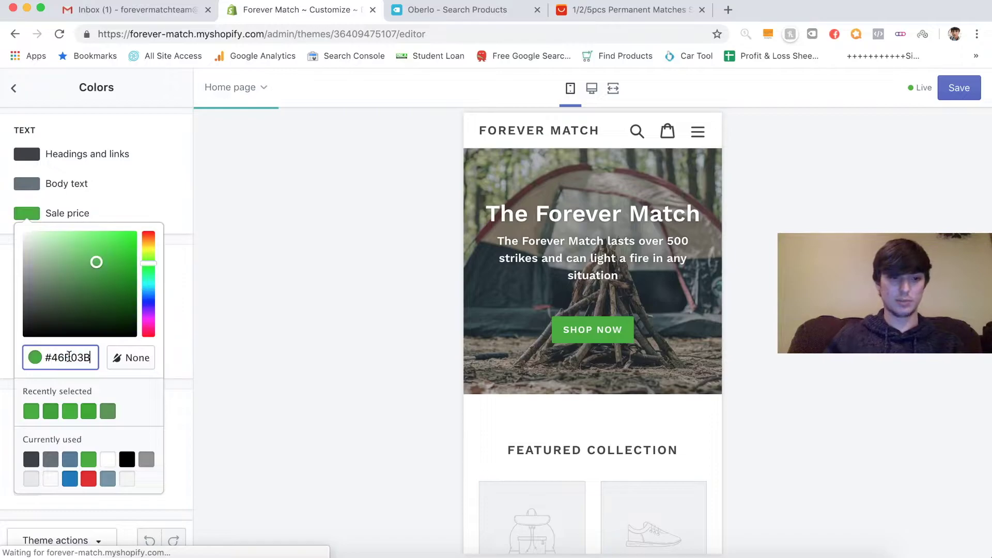
{"action": "key", "text": "Return"}
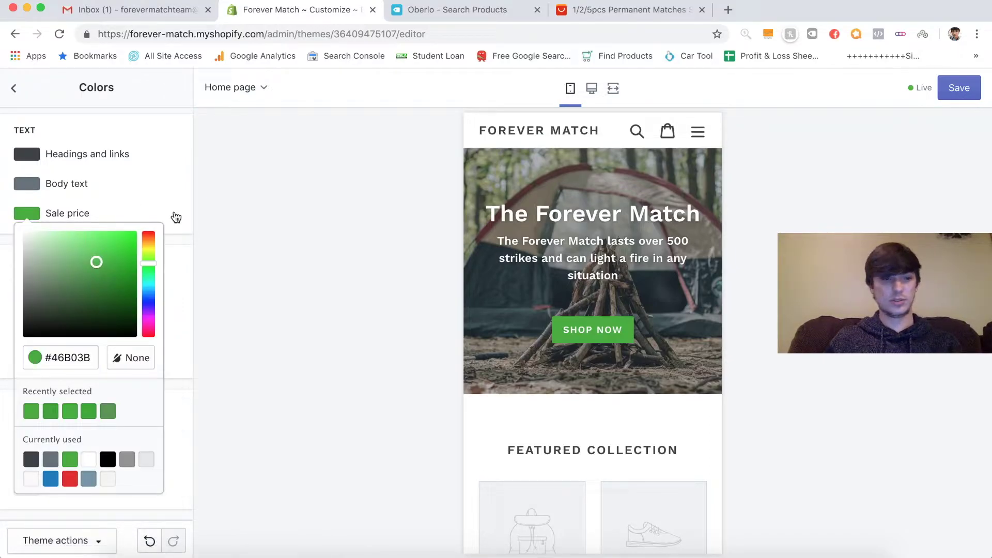
{"action": "left_click", "coordinate": [160, 209]}
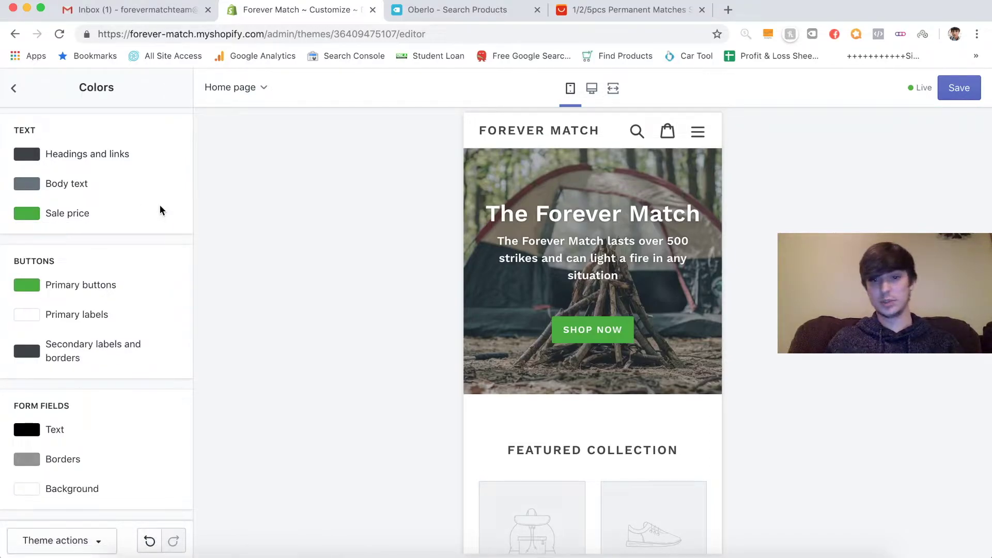
{"action": "scroll", "coordinate": [95, 287], "scroll_direction": "down", "scroll_amount": 5}
{"action": "scroll", "coordinate": [95, 286], "scroll_direction": "up", "scroll_amount": 5}
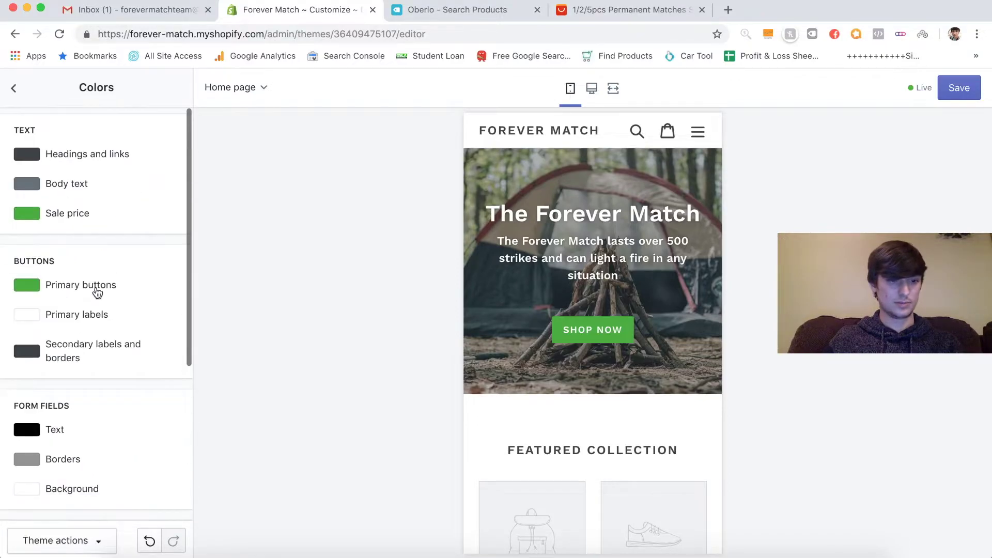
- Save the colour changes, then bring up the Header section settings down to the announcement bar options
{"action": "left_click", "coordinate": [959, 92]}
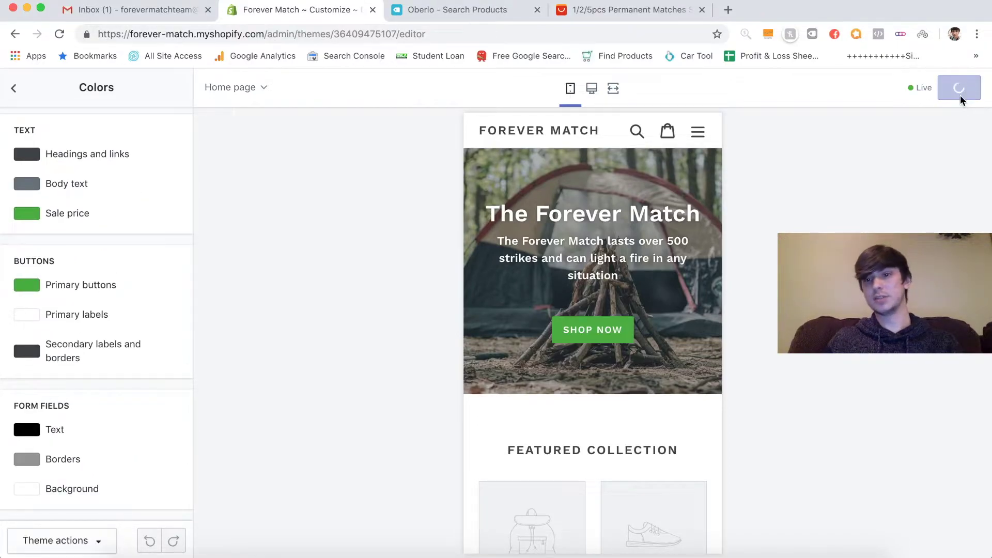
{"action": "left_click", "coordinate": [17, 90]}
{"action": "left_click", "coordinate": [51, 138]}
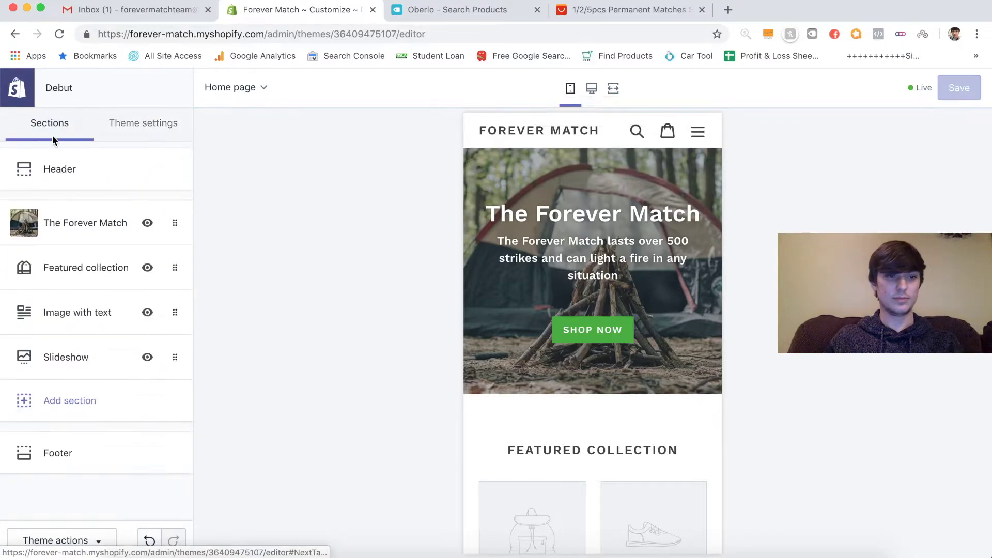
{"action": "left_click", "coordinate": [83, 172]}
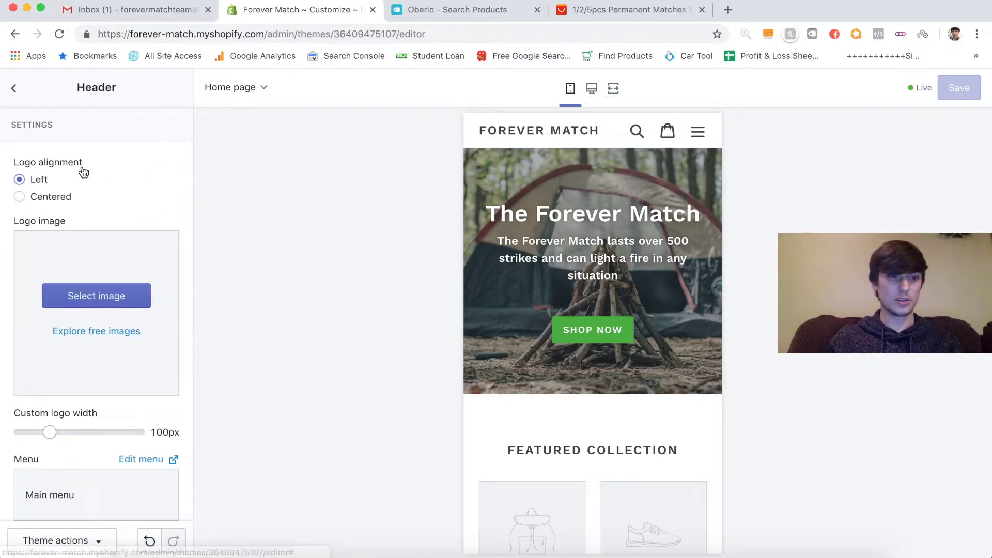
{"action": "scroll", "coordinate": [147, 210], "scroll_direction": "down", "scroll_amount": 5}
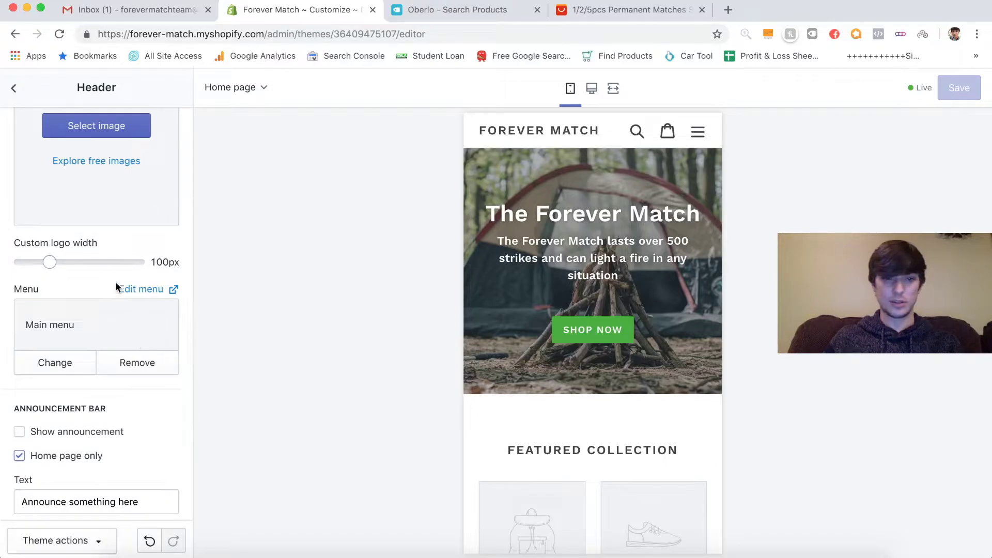
{"action": "scroll", "coordinate": [116, 281], "scroll_direction": "up", "scroll_amount": 4}
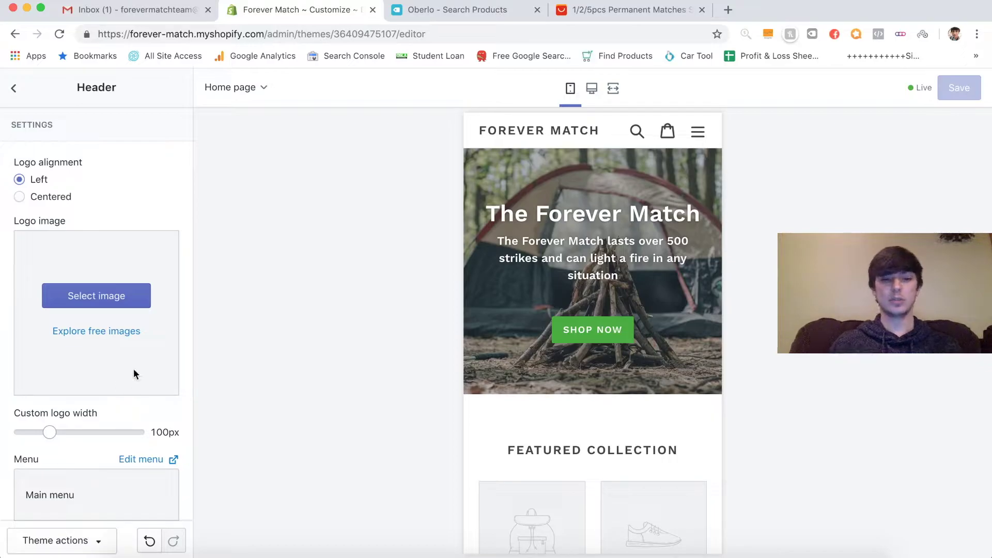
{"action": "scroll", "coordinate": [184, 404], "scroll_direction": "down", "scroll_amount": 5}
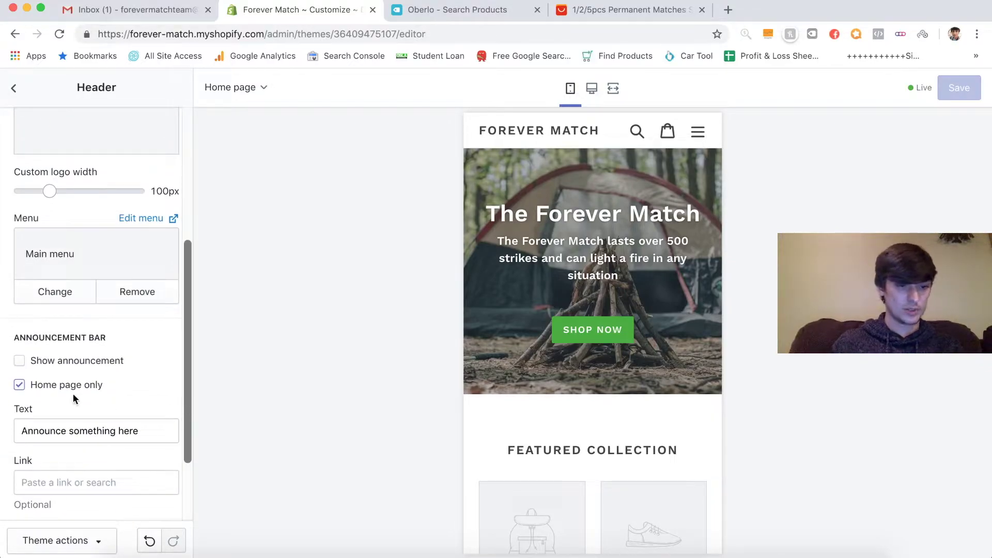
- Turn on the announcement bar and show it on every page, not only the home page
{"action": "left_click", "coordinate": [77, 361]}
{"action": "scroll", "coordinate": [123, 367], "scroll_direction": "down", "scroll_amount": 2}
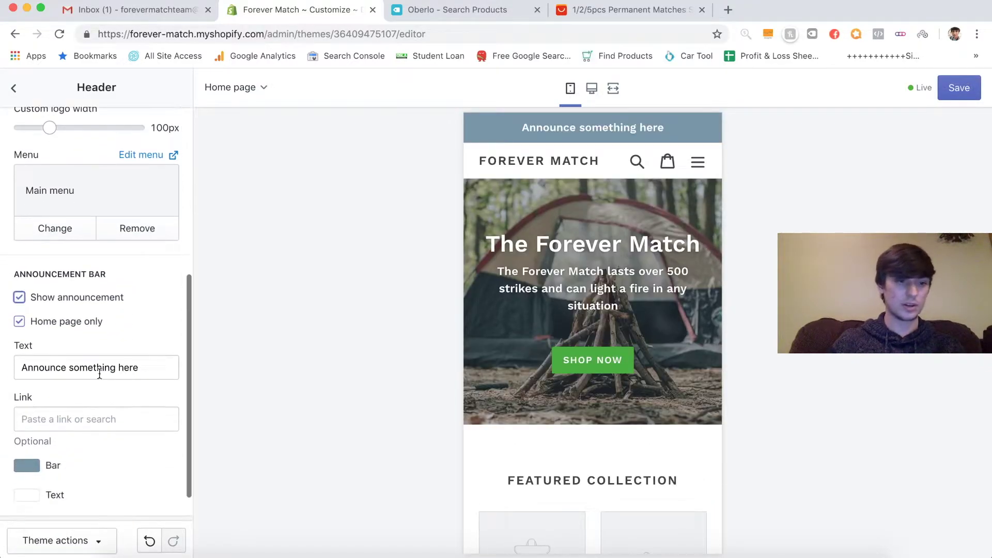
{"action": "left_click", "coordinate": [19, 322]}
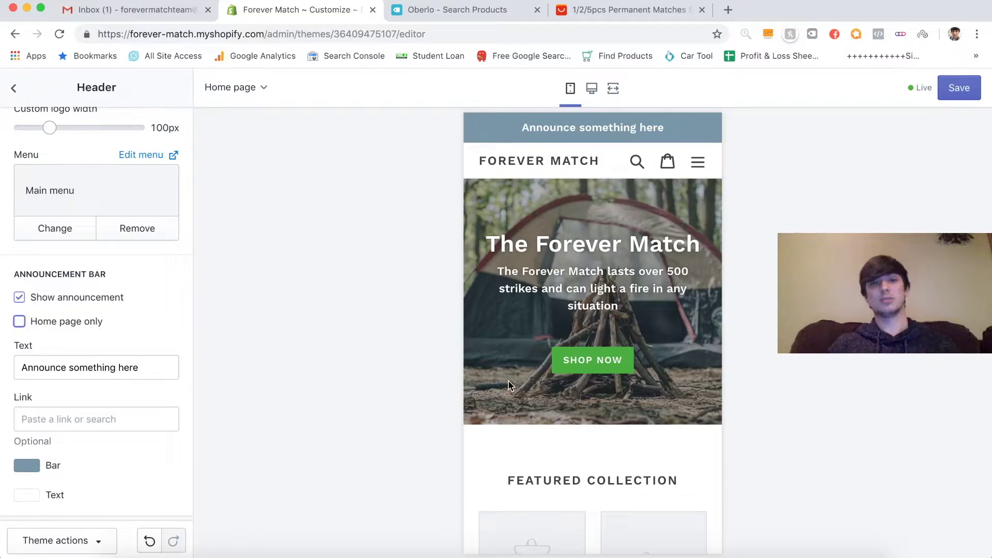
- Give the announcement bar a green background colour and save the header changes
{"action": "left_click", "coordinate": [35, 467]}
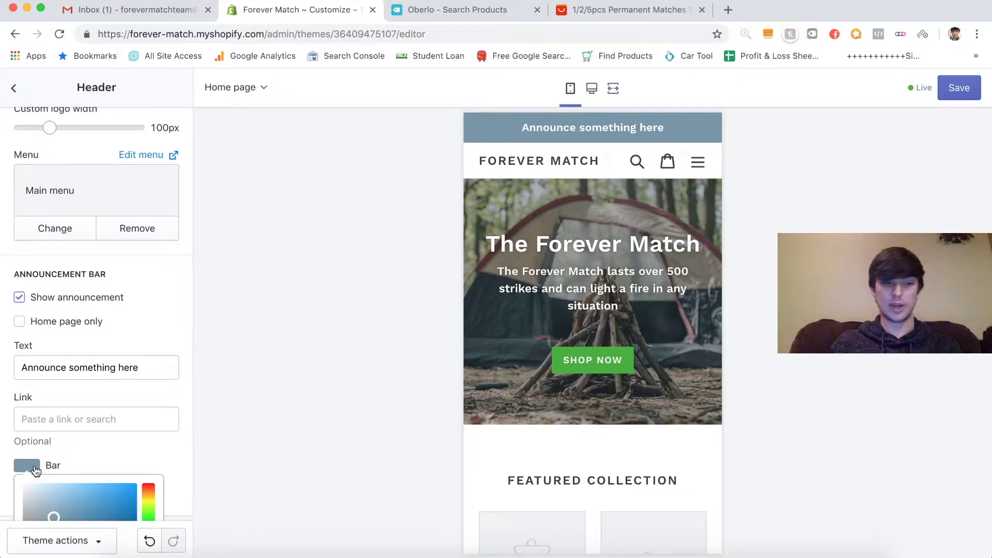
{"action": "triple_click", "coordinate": [81, 382]}
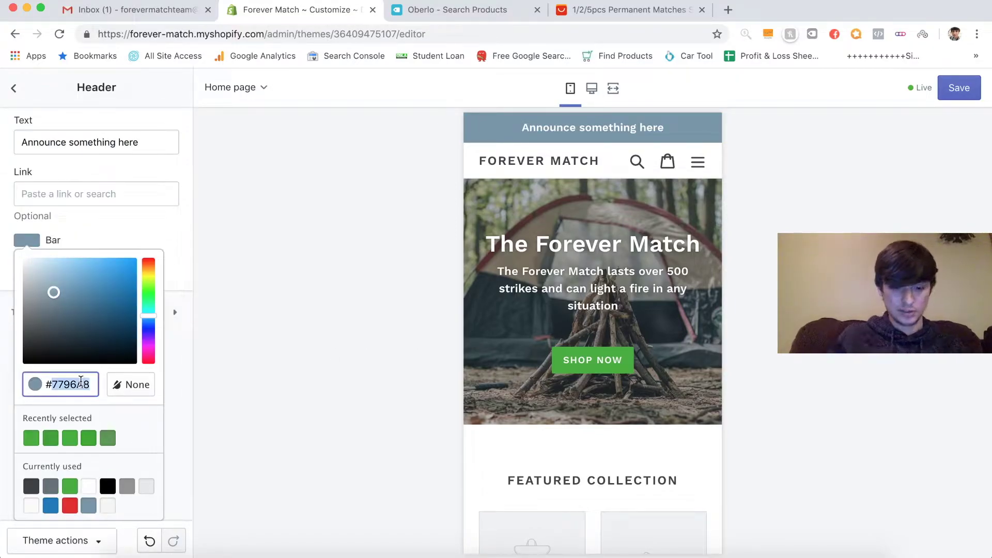
{"action": "type", "text": "#46B01B"}
{"action": "left_click", "coordinate": [174, 236]}
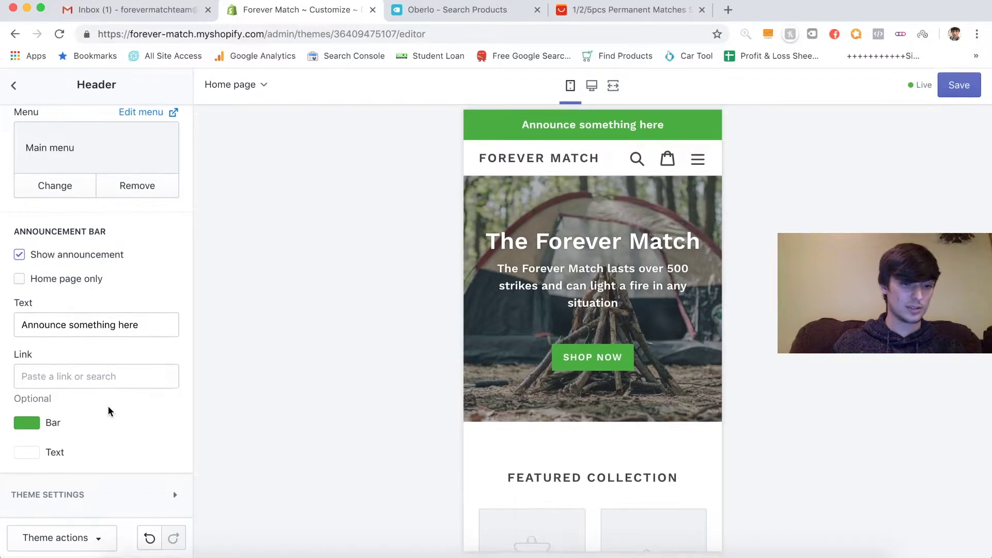
{"action": "scroll", "coordinate": [108, 407], "scroll_direction": "up", "scroll_amount": 3}
{"action": "scroll", "coordinate": [107, 405], "scroll_direction": "up", "scroll_amount": 10}
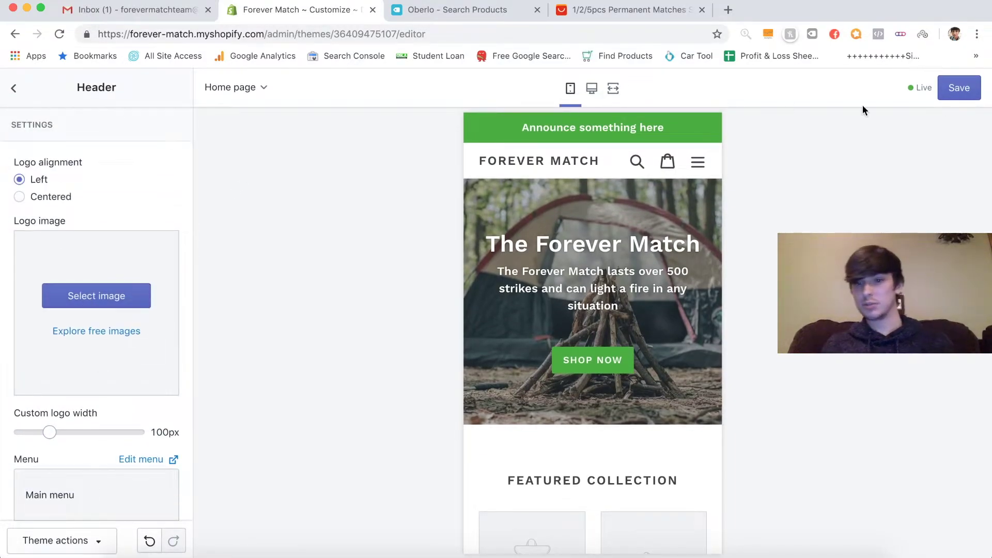
{"action": "left_click", "coordinate": [953, 100]}
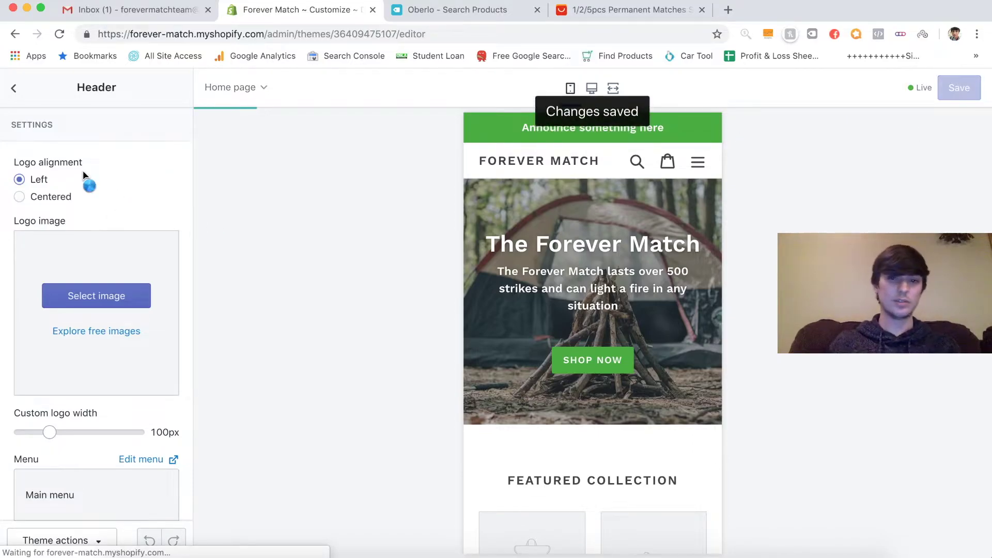
- Change the announcement text to '50% OFF REGULAR PRICES TODAY' and save it
{"action": "scroll", "coordinate": [164, 212], "scroll_direction": "down", "scroll_amount": 10}
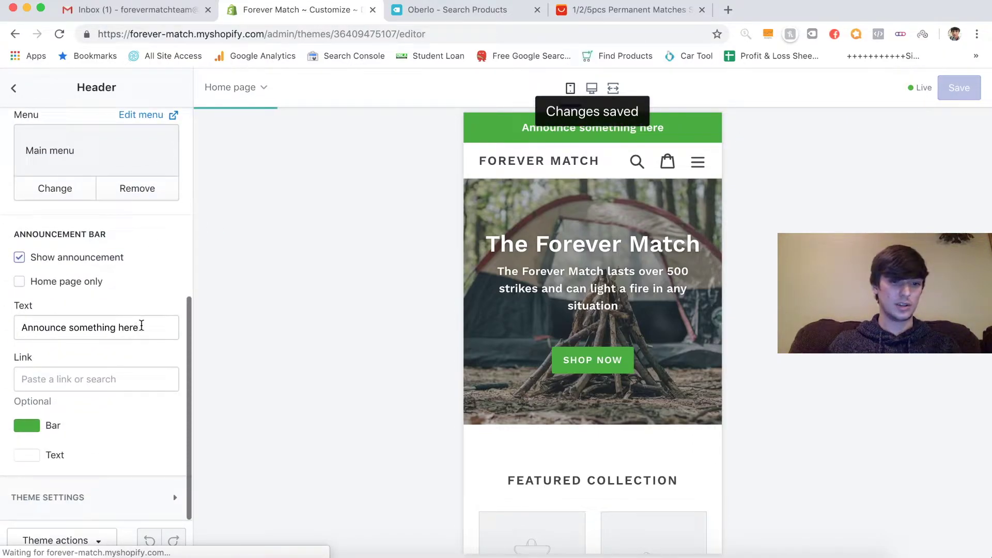
{"action": "double_click", "coordinate": [142, 327]}
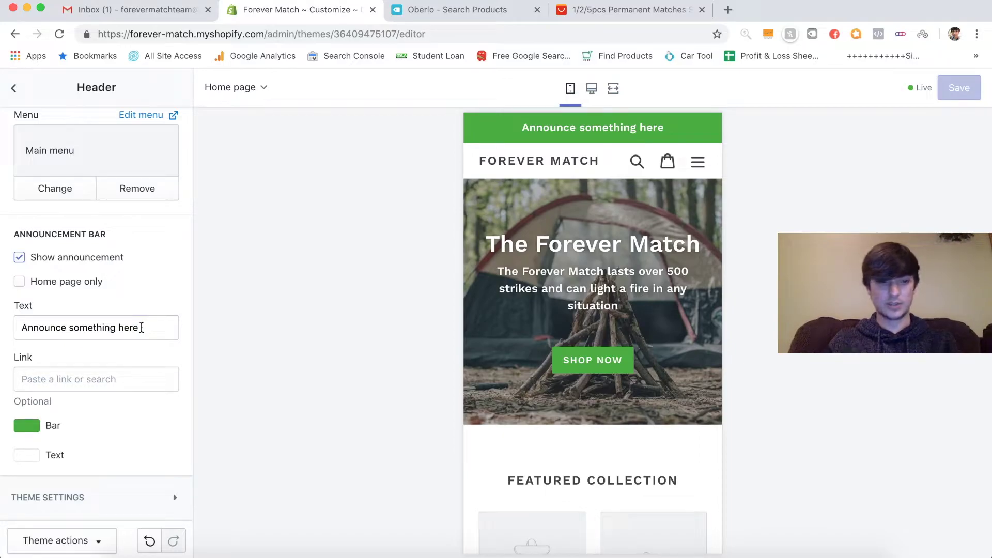
{"action": "triple_click", "coordinate": [142, 327]}
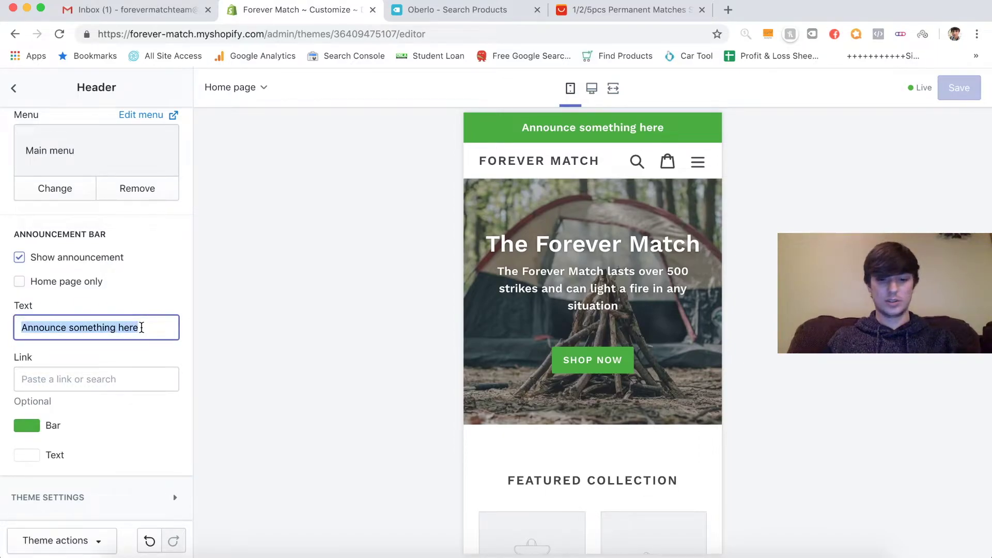
{"action": "type", "text": "50"}
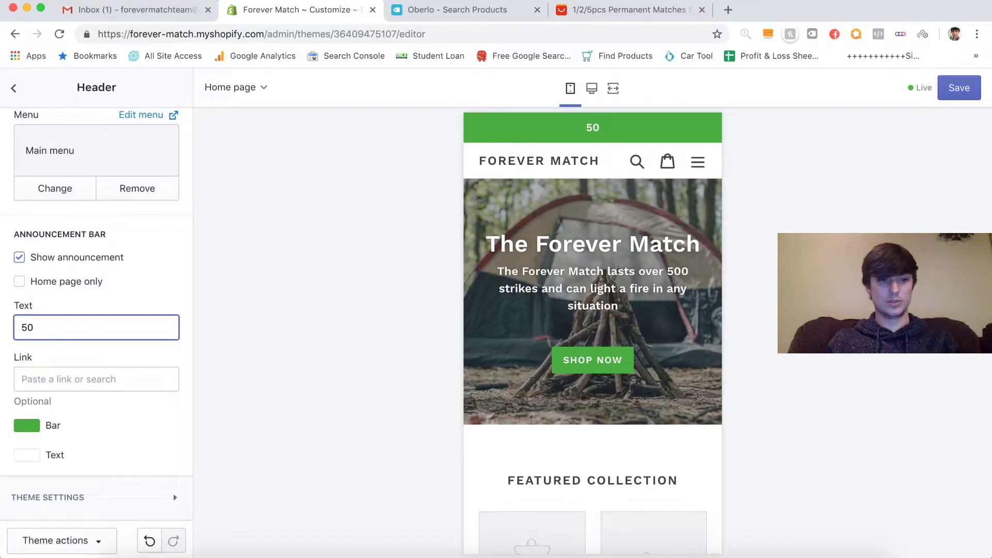
{"action": "type", "text": "% "}
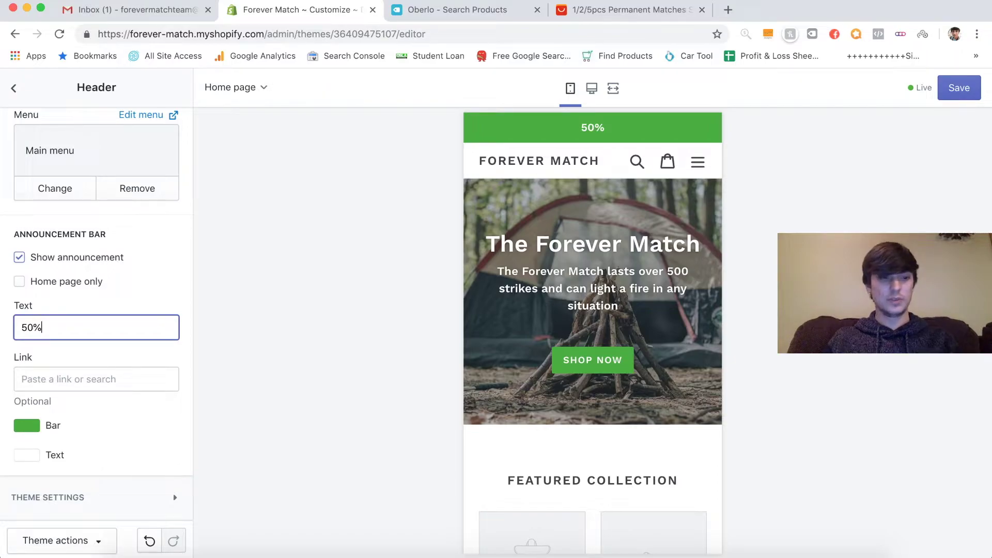
{"action": "type", "text": "OFF R"}
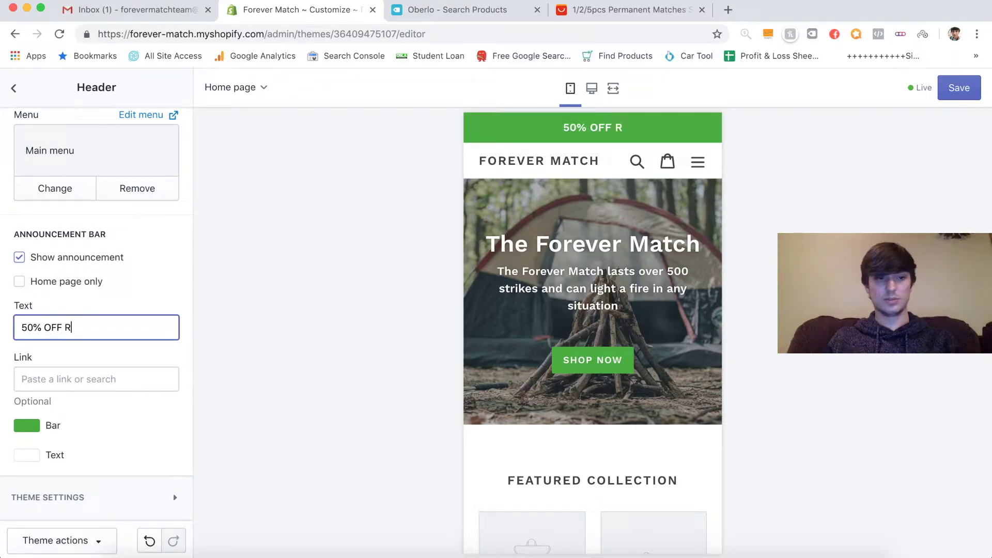
{"action": "type", "text": "EGUL"}
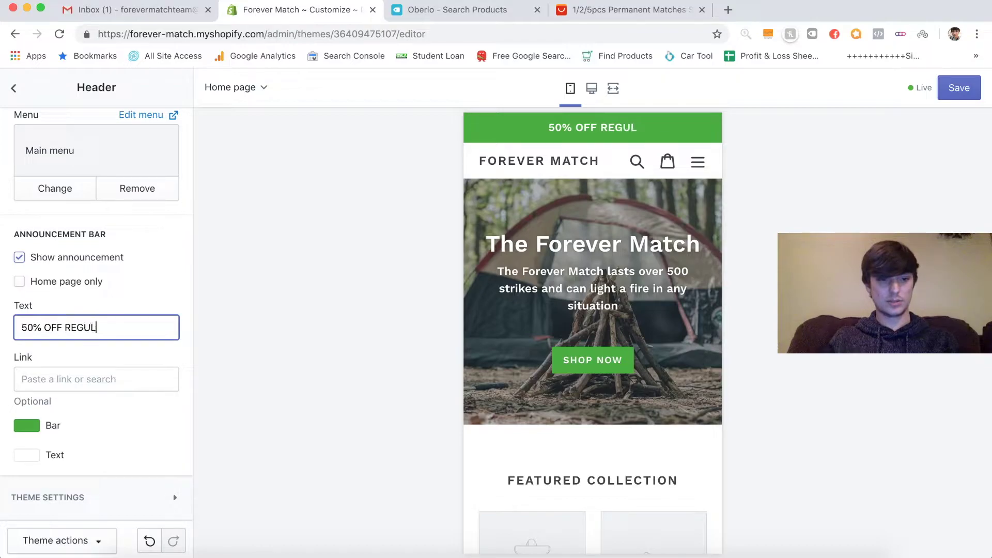
{"action": "type", "text": "AR PRICES"}
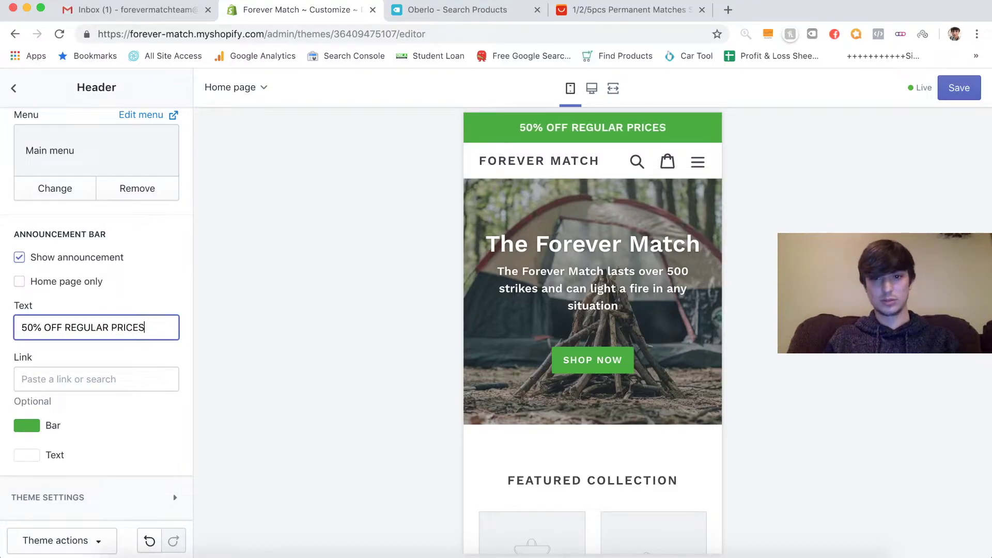
{"action": "type", "text": " TOD"}
{"action": "key", "text": "BackSpace"}
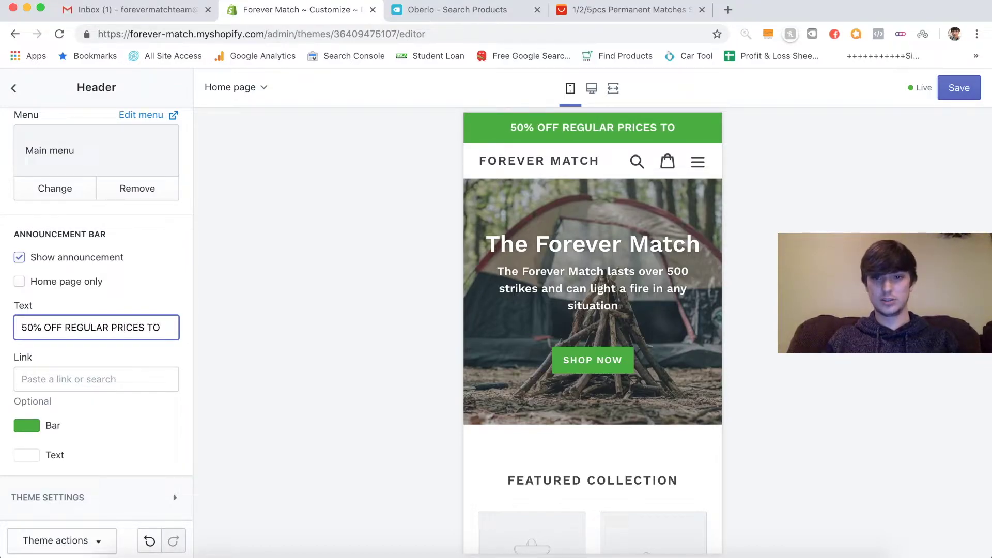
{"action": "type", "text": "DAY"}
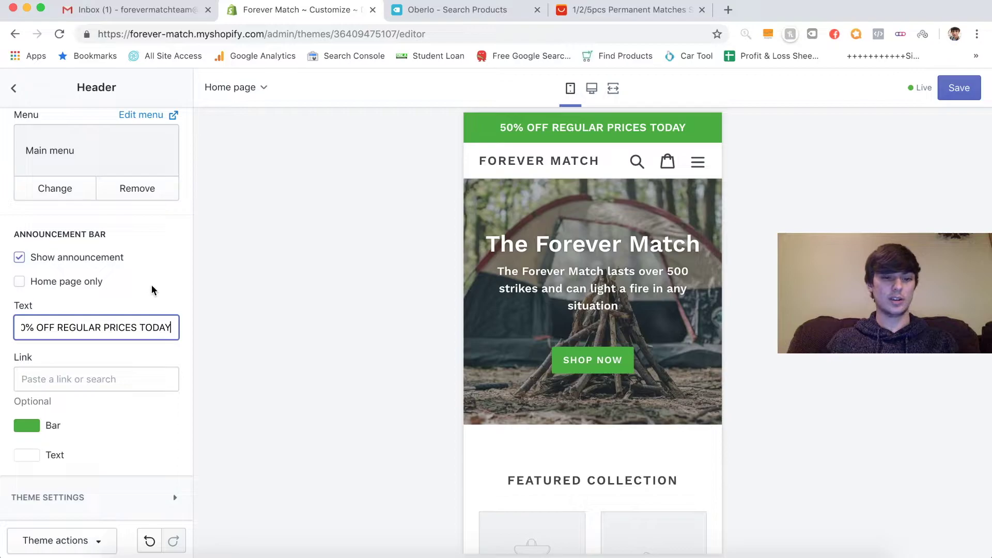
{"action": "left_click", "coordinate": [961, 89]}
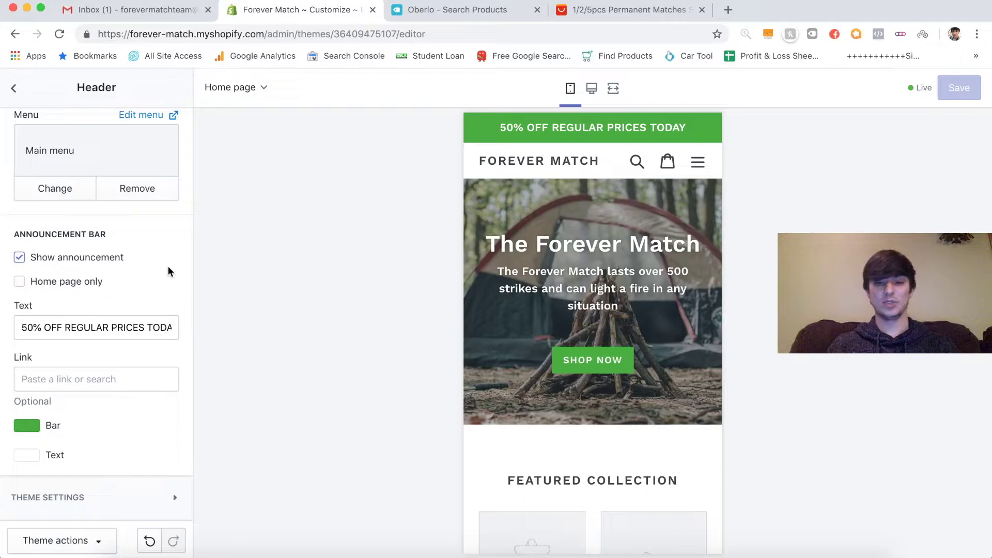
{"action": "left_click", "coordinate": [13, 89]}
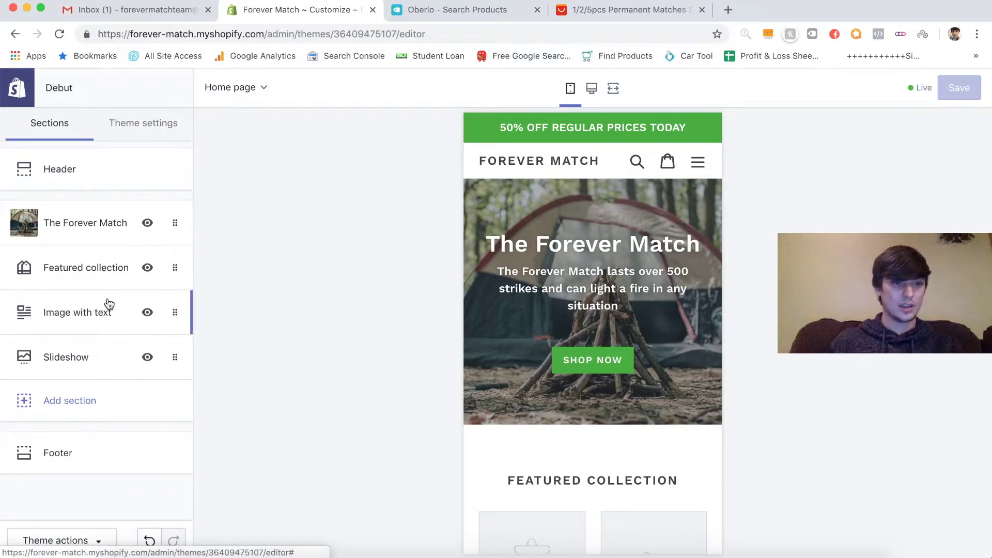
- Remove the Image with text section from the home page
{"action": "left_click", "coordinate": [98, 272]}
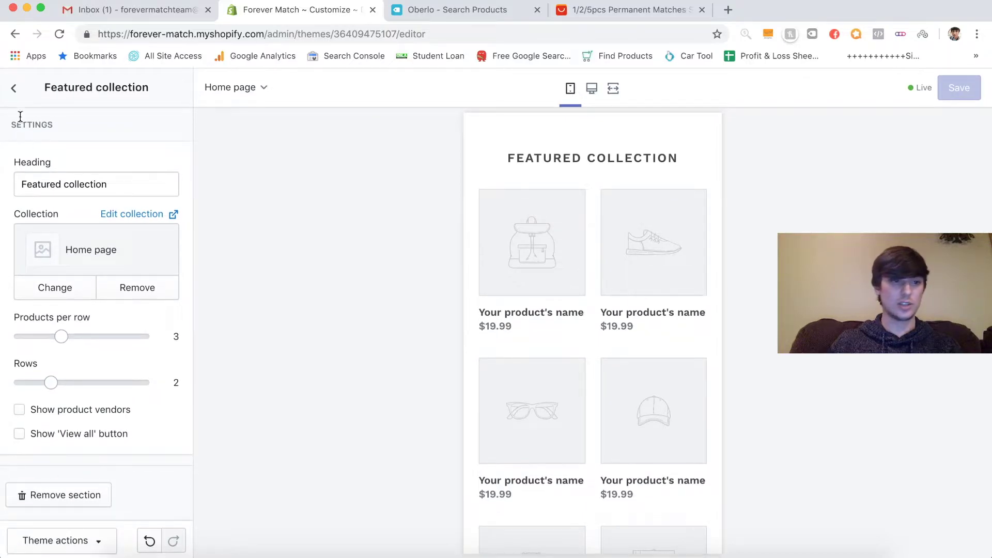
{"action": "left_click", "coordinate": [13, 89]}
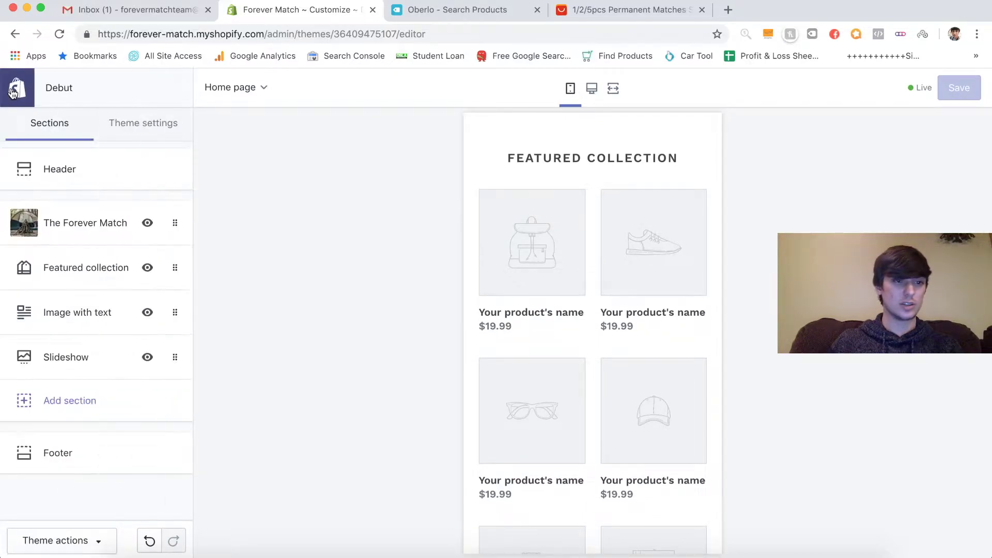
{"action": "left_click", "coordinate": [85, 269]}
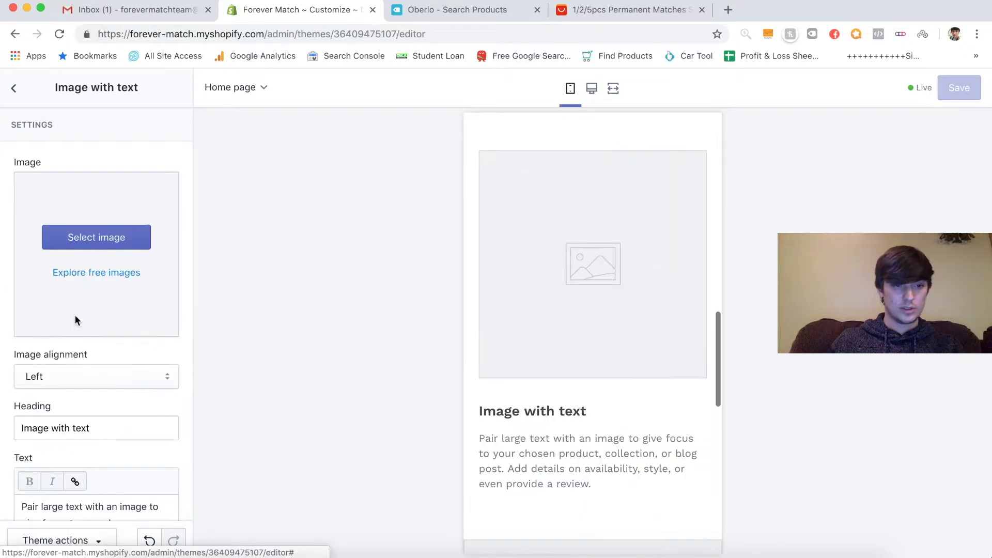
{"action": "scroll", "coordinate": [132, 345], "scroll_direction": "down", "scroll_amount": 5}
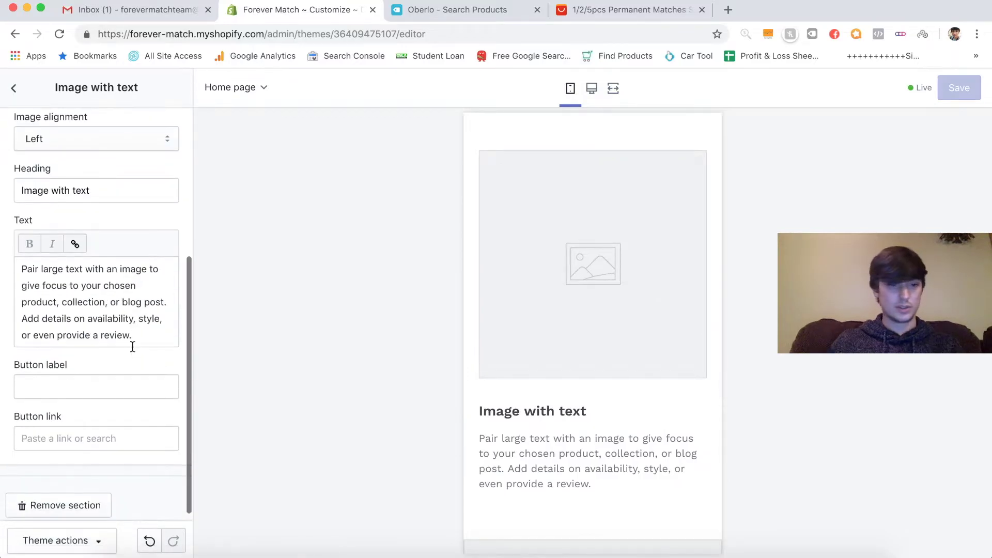
{"action": "left_click", "coordinate": [63, 497]}
{"action": "scroll", "coordinate": [491, 393], "scroll_direction": "down", "scroll_amount": 5}
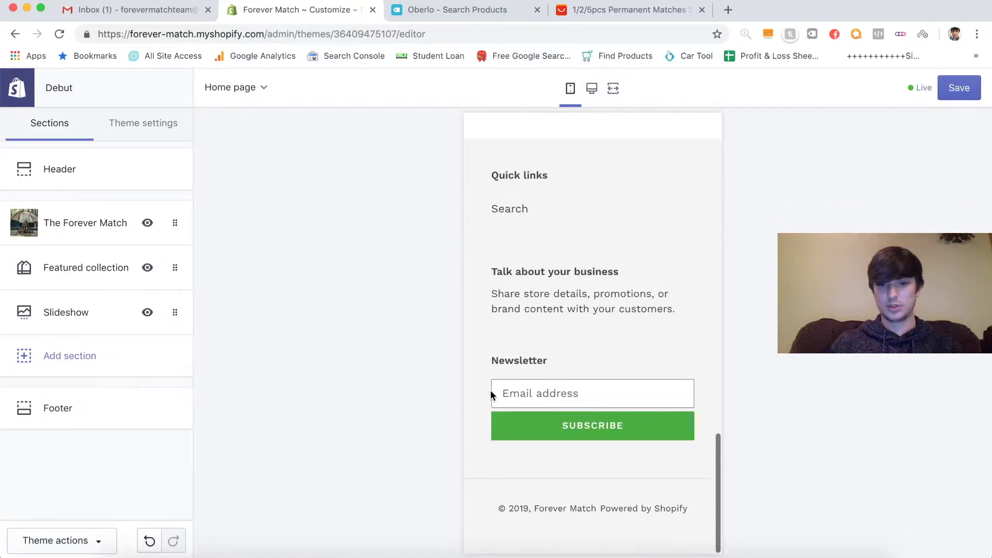
{"action": "scroll", "coordinate": [491, 393], "scroll_direction": "up", "scroll_amount": 2}
{"action": "scroll", "coordinate": [490, 392], "scroll_direction": "down", "scroll_amount": 2}
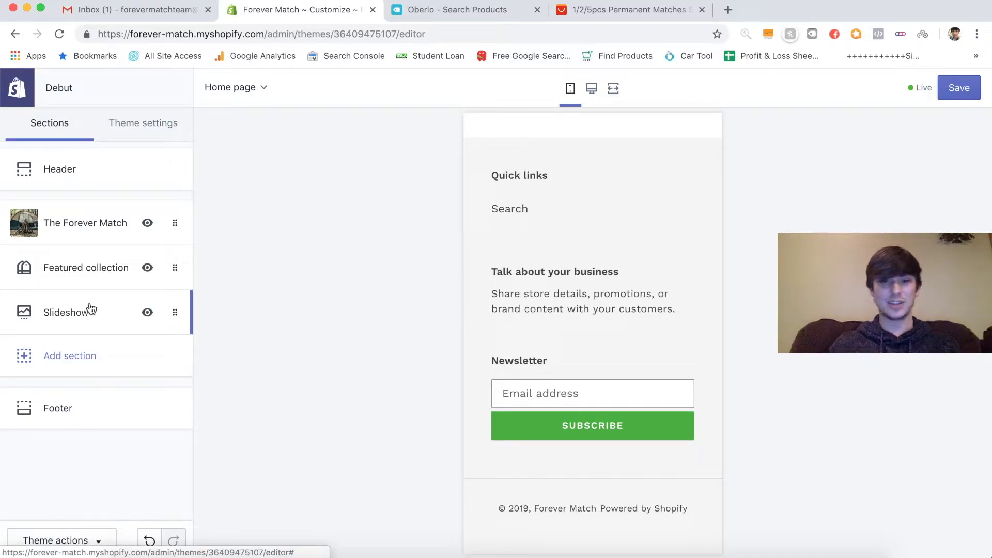
{"action": "scroll", "coordinate": [517, 309], "scroll_direction": "up", "scroll_amount": 6}
{"action": "scroll", "coordinate": [528, 309], "scroll_direction": "up", "scroll_amount": 10}
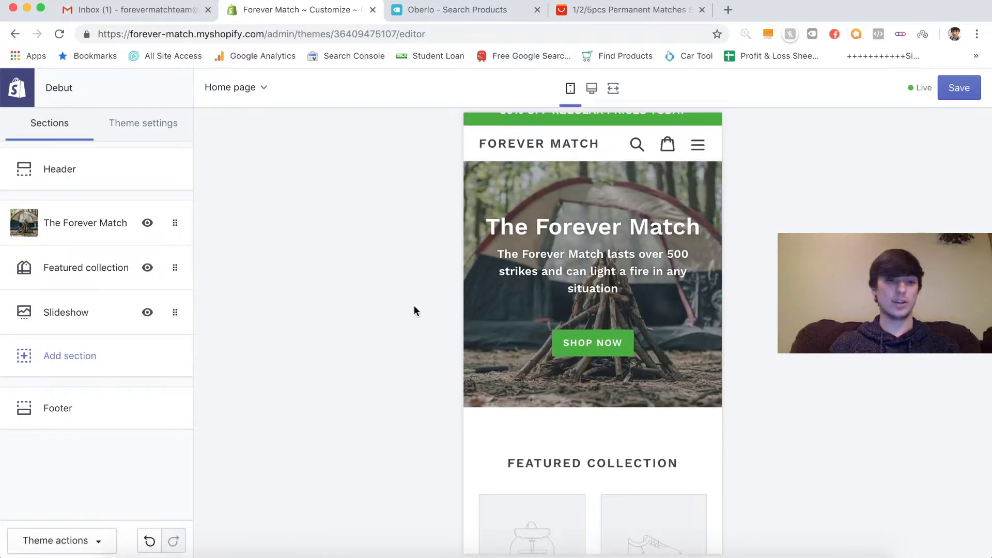
- Remove the Slideshow section from the home page
{"action": "left_click", "coordinate": [105, 312]}
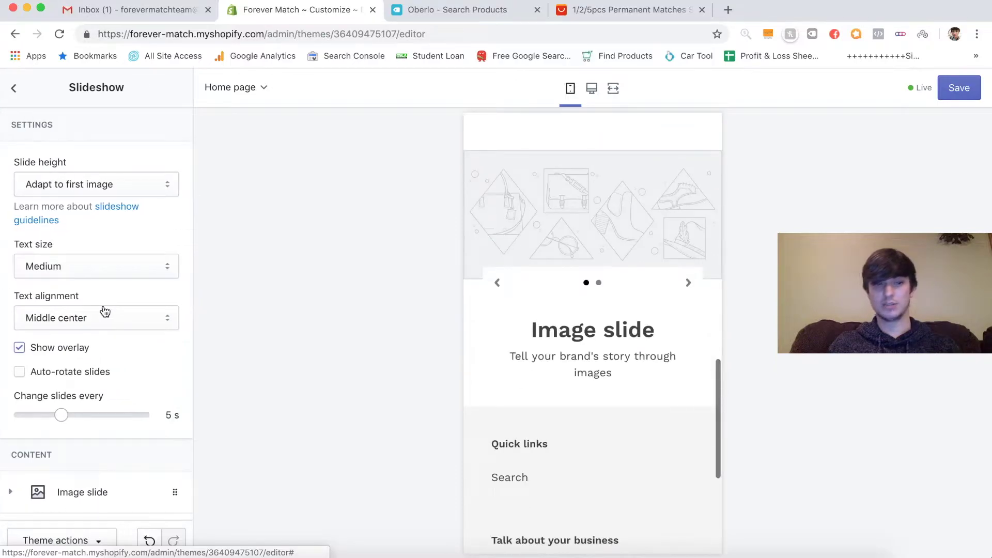
{"action": "scroll", "coordinate": [154, 289], "scroll_direction": "down", "scroll_amount": 3}
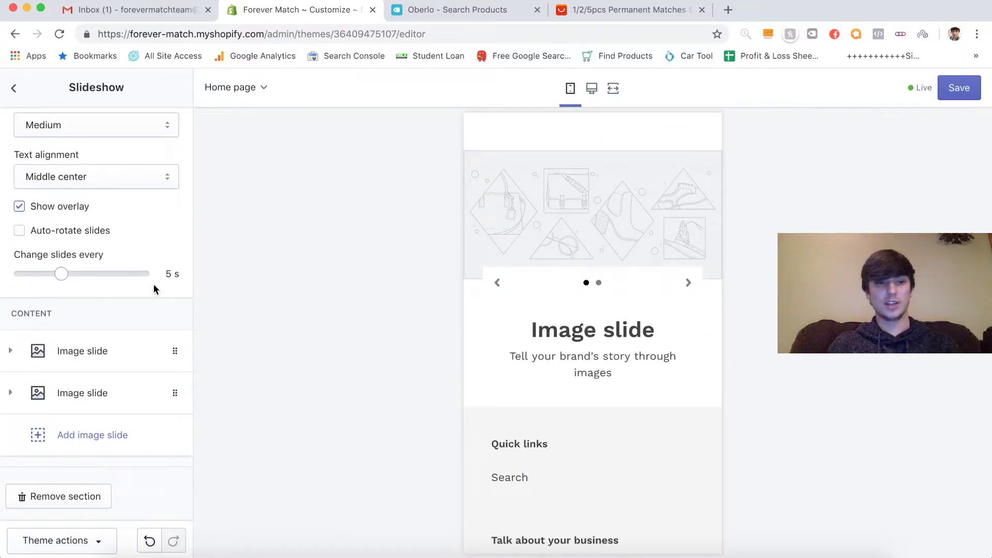
{"action": "scroll", "coordinate": [153, 285], "scroll_direction": "up", "scroll_amount": 3}
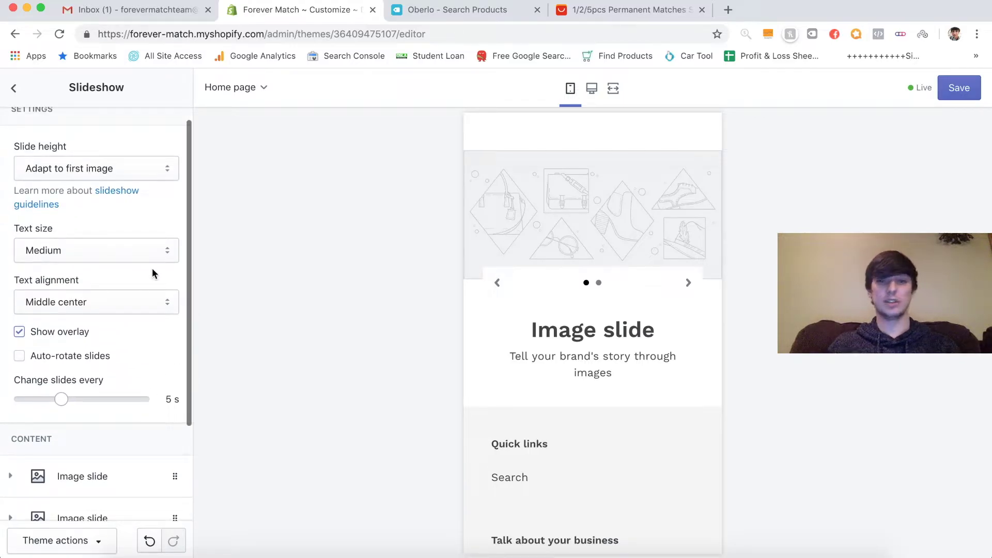
{"action": "scroll", "coordinate": [152, 274], "scroll_direction": "down", "scroll_amount": 3}
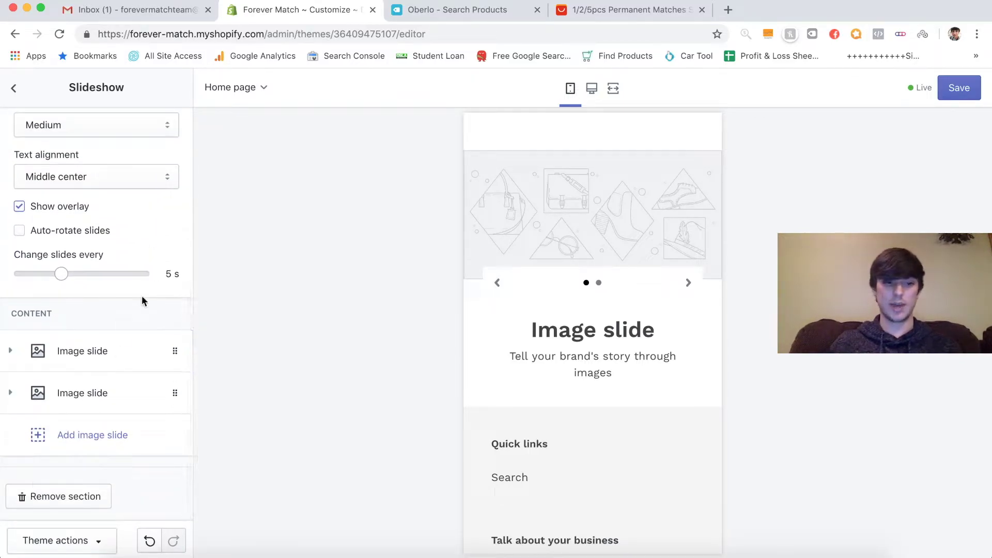
{"action": "scroll", "coordinate": [154, 272], "scroll_direction": "up", "scroll_amount": 3}
{"action": "left_click", "coordinate": [15, 89]}
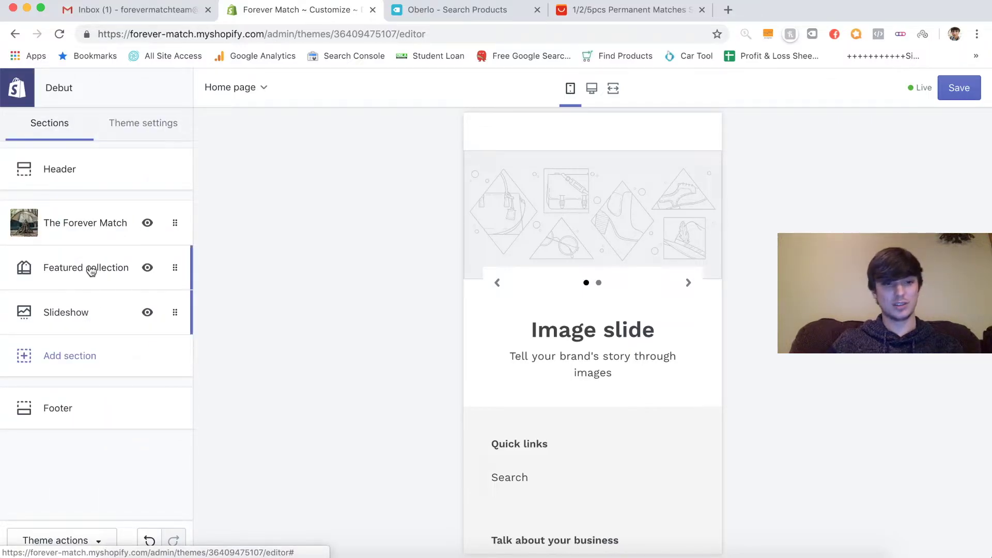
{"action": "left_click", "coordinate": [95, 320]}
{"action": "scroll", "coordinate": [100, 372], "scroll_direction": "down", "scroll_amount": 3}
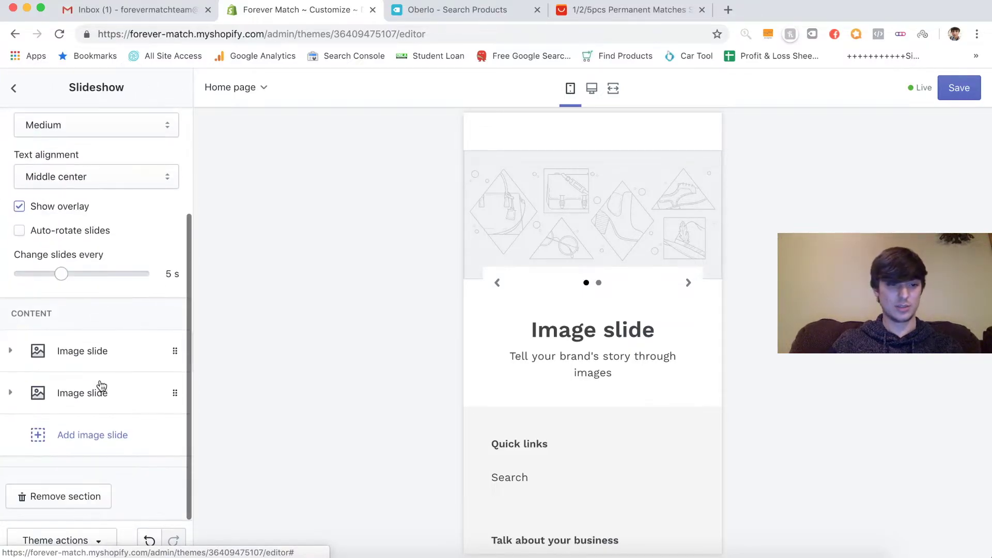
{"action": "left_click", "coordinate": [61, 498]}
- Review the remaining hero and Featured collection sections, then go to the AliExpress match striker page
{"action": "scroll", "coordinate": [618, 293], "scroll_direction": "up", "scroll_amount": 5}
{"action": "scroll", "coordinate": [618, 292], "scroll_direction": "up", "scroll_amount": 10}
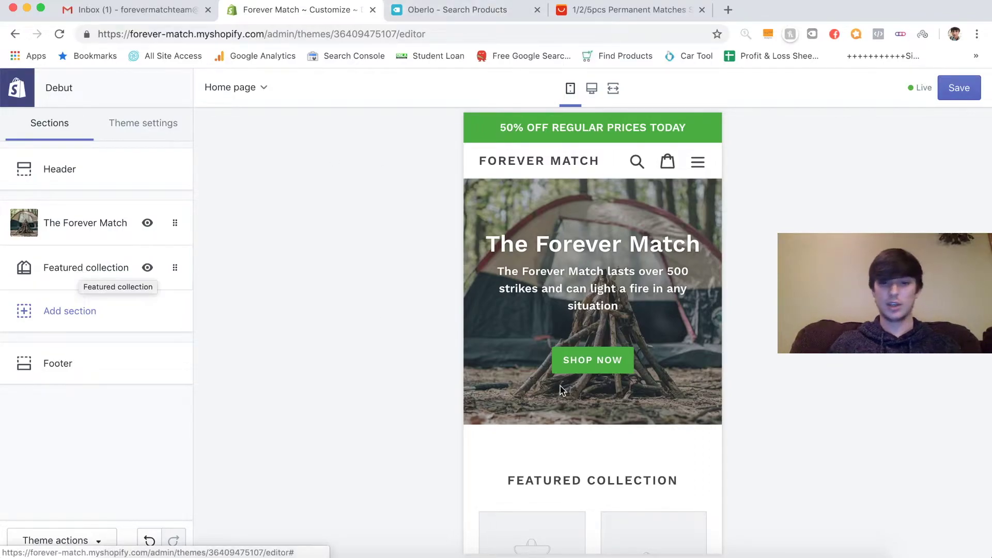
{"action": "mouse_move", "coordinate": [78, 269]}
{"action": "scroll", "coordinate": [661, 444], "scroll_direction": "down", "scroll_amount": 7}
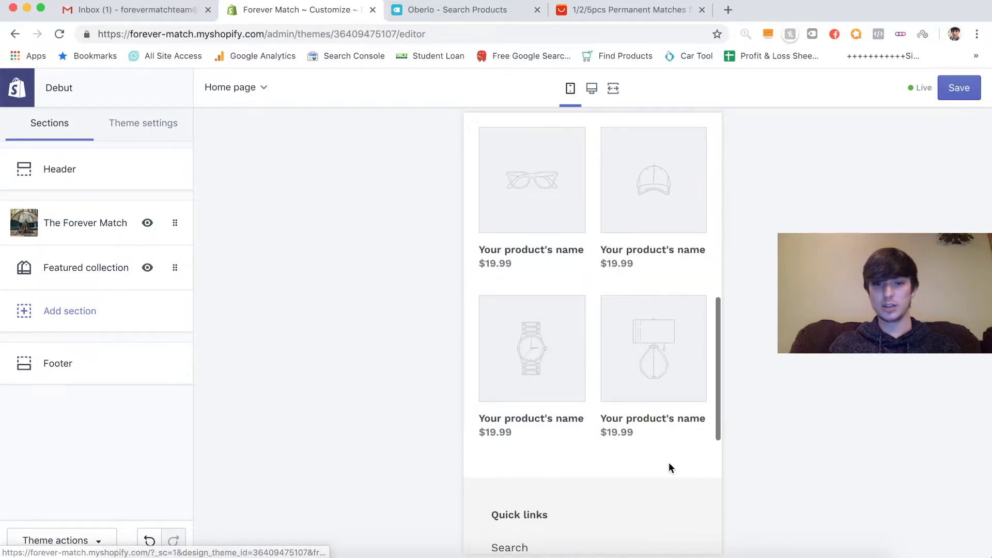
{"action": "scroll", "coordinate": [669, 467], "scroll_direction": "up", "scroll_amount": 12}
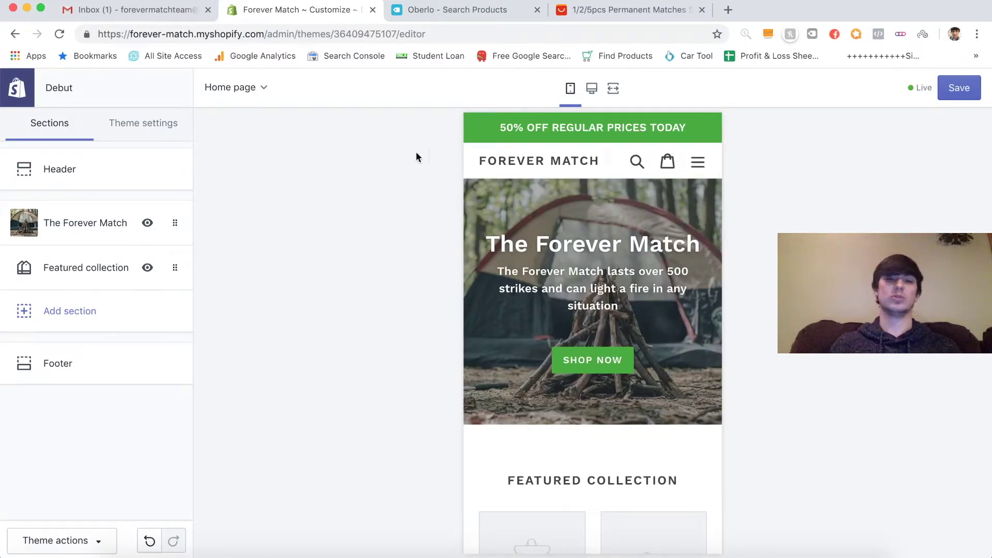
{"action": "left_click", "coordinate": [579, 10]}
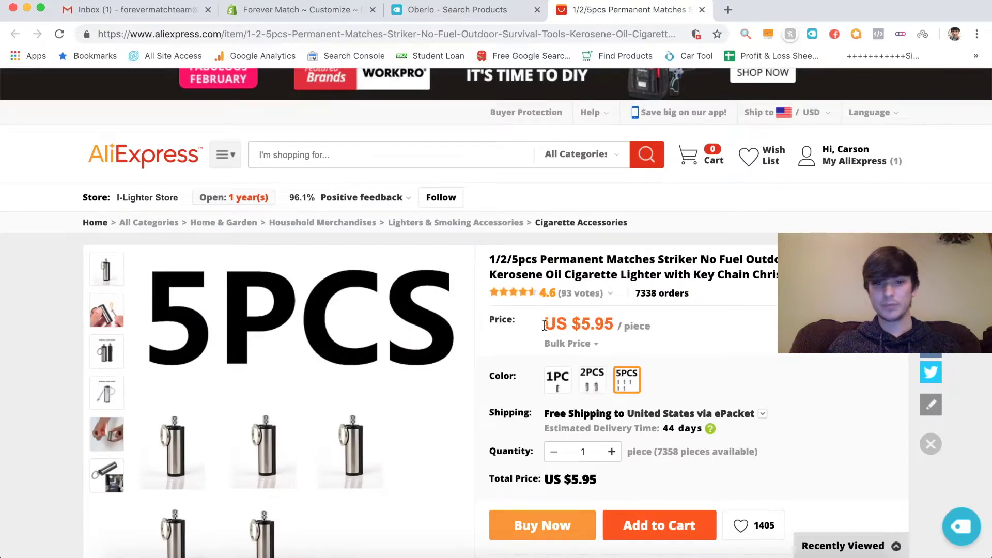
- Import the AliExpress permanent match striker into Oberlo and open the Oberlo import list
{"action": "scroll", "coordinate": [521, 392], "scroll_direction": "down", "scroll_amount": 3}
{"action": "scroll", "coordinate": [522, 391], "scroll_direction": "up", "scroll_amount": 1}
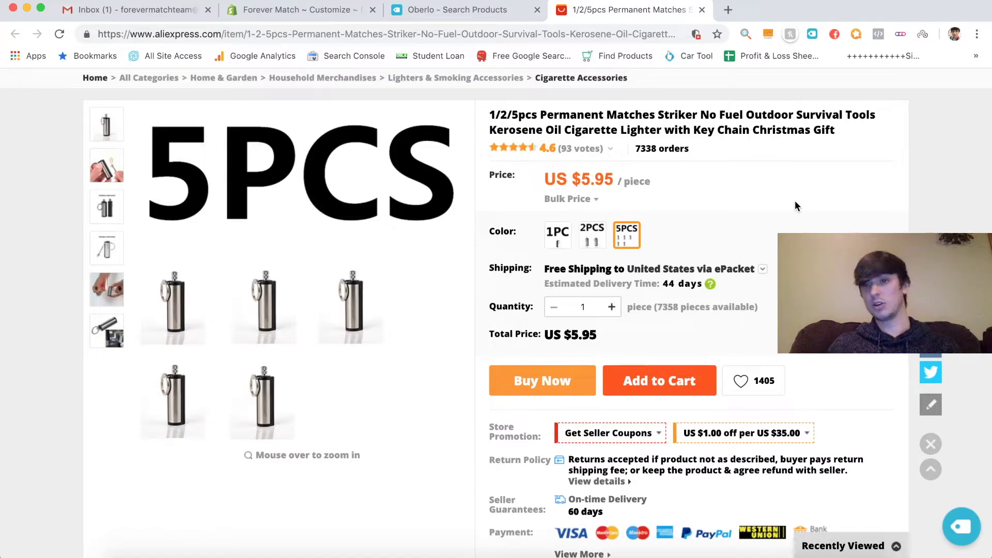
{"action": "scroll", "coordinate": [421, 290], "scroll_direction": "up", "scroll_amount": 3}
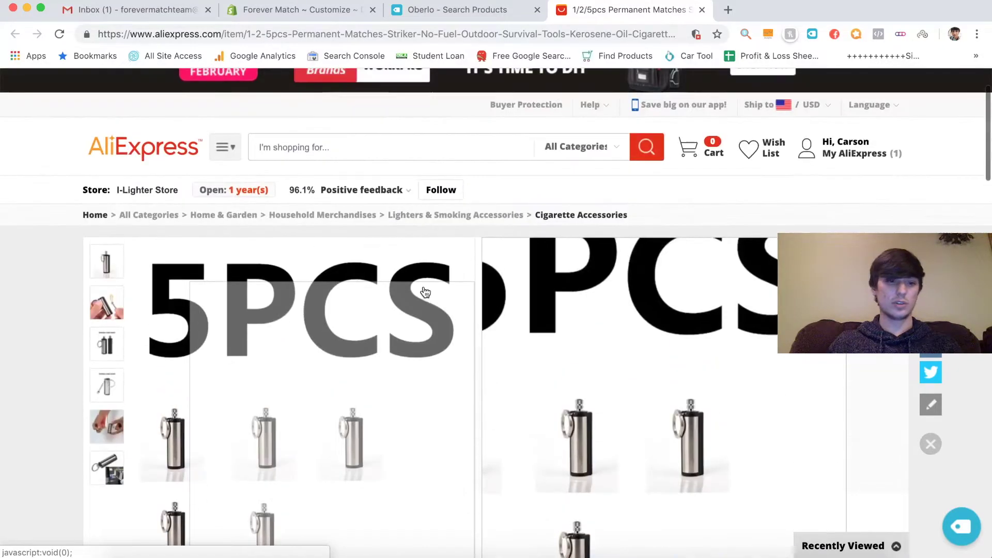
{"action": "scroll", "coordinate": [950, 423], "scroll_direction": "down", "scroll_amount": 3}
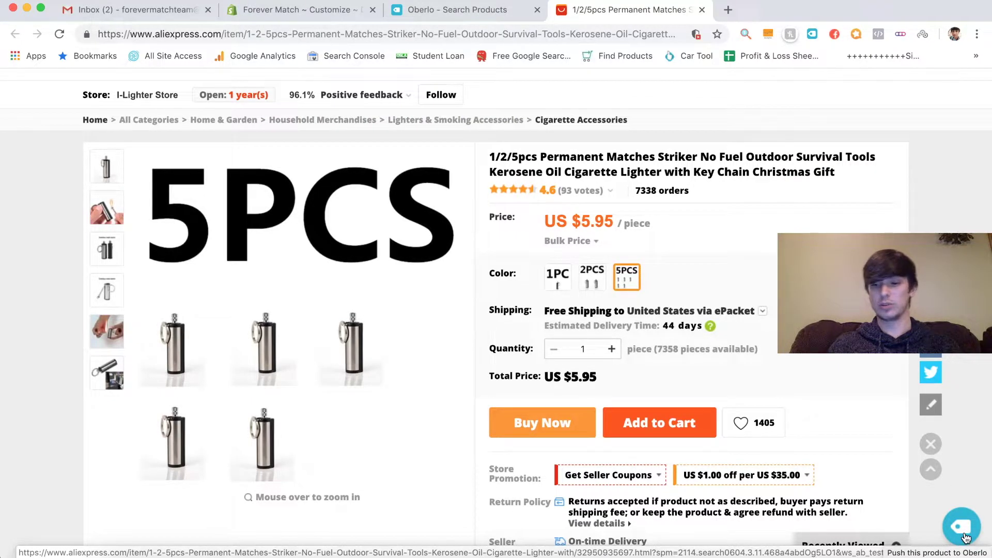
{"action": "left_click", "coordinate": [964, 536]}
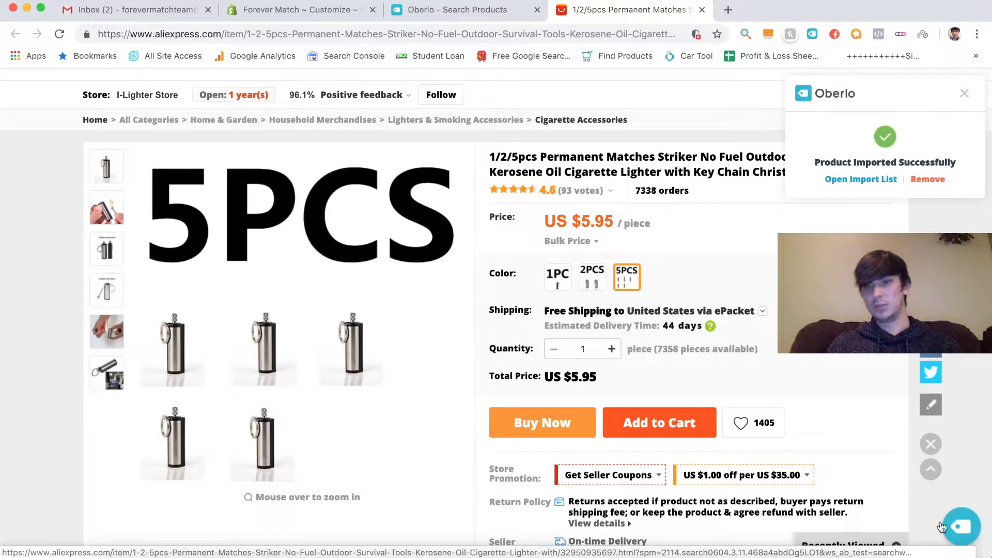
{"action": "left_click", "coordinate": [858, 179]}
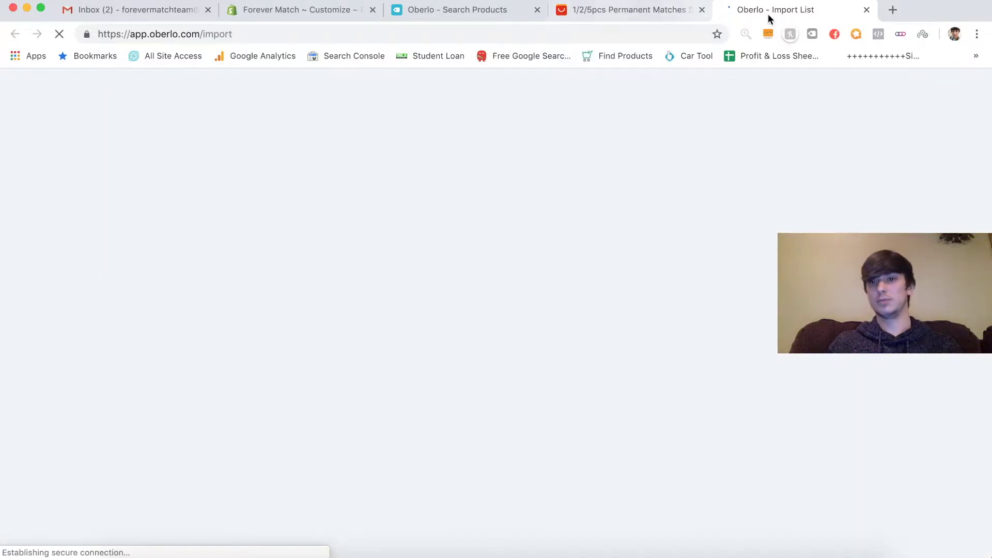
- Retitle the imported product 'Forever Match'
{"action": "left_click_drag", "start_coordinate": [768, 20], "coordinate": [663, 19]}
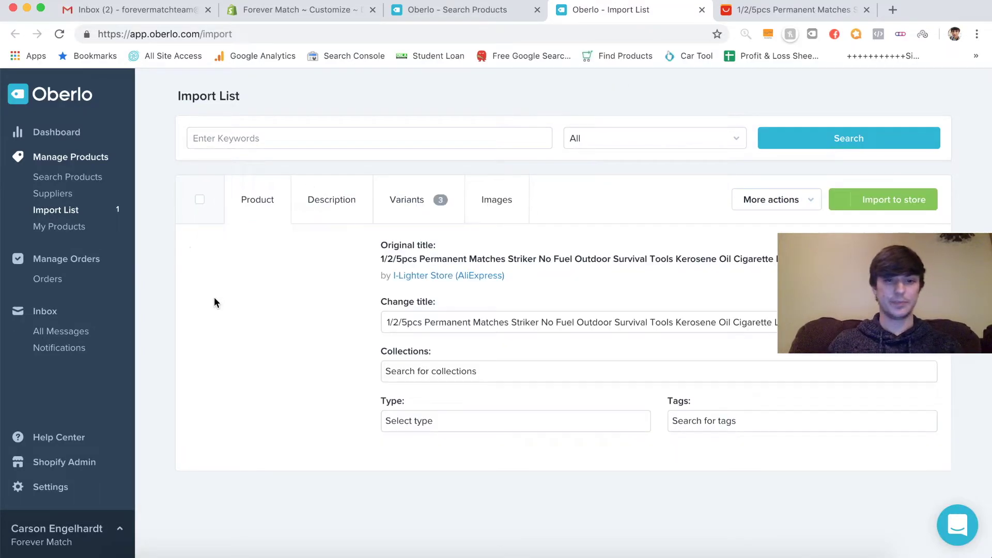
{"action": "triple_click", "coordinate": [486, 323]}
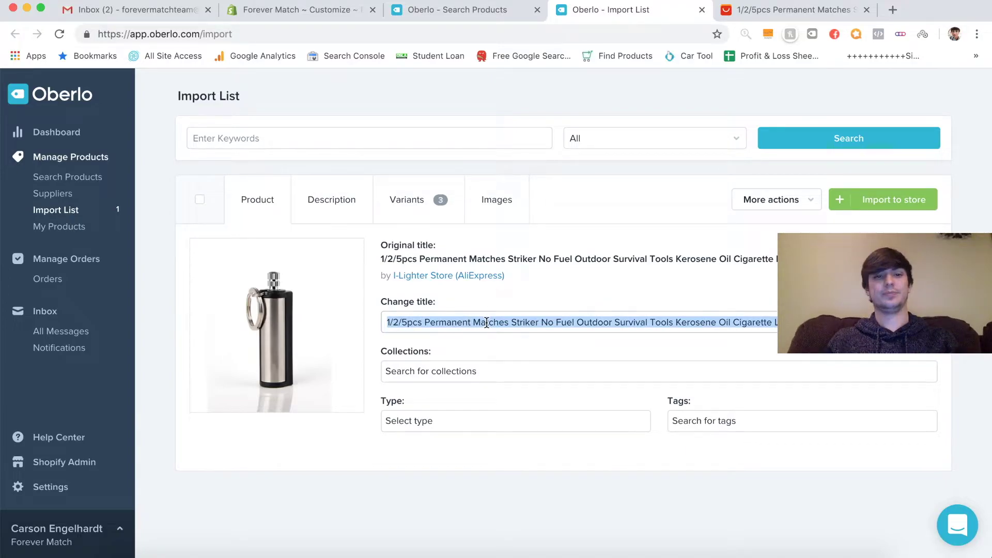
{"action": "type", "text": "F"}
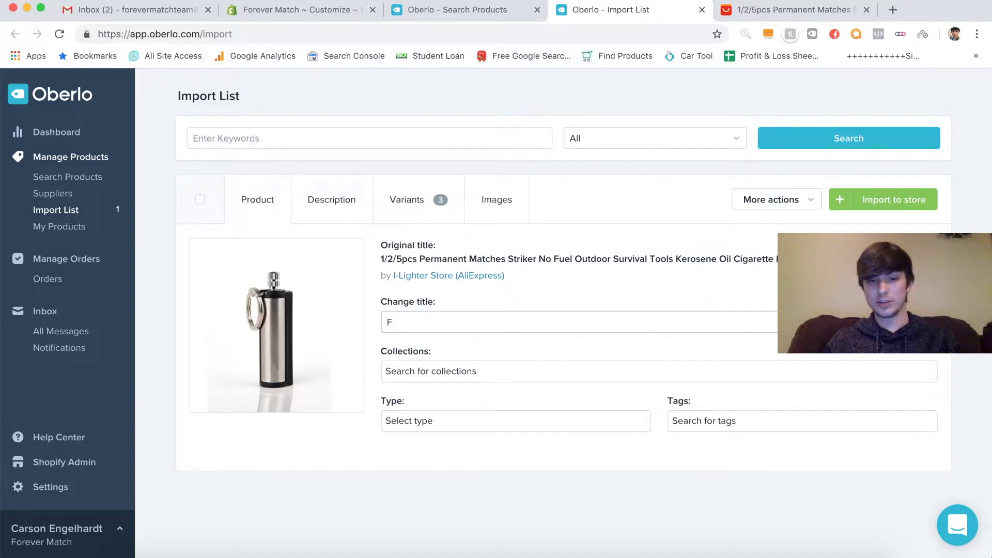
{"action": "type", "text": "or"}
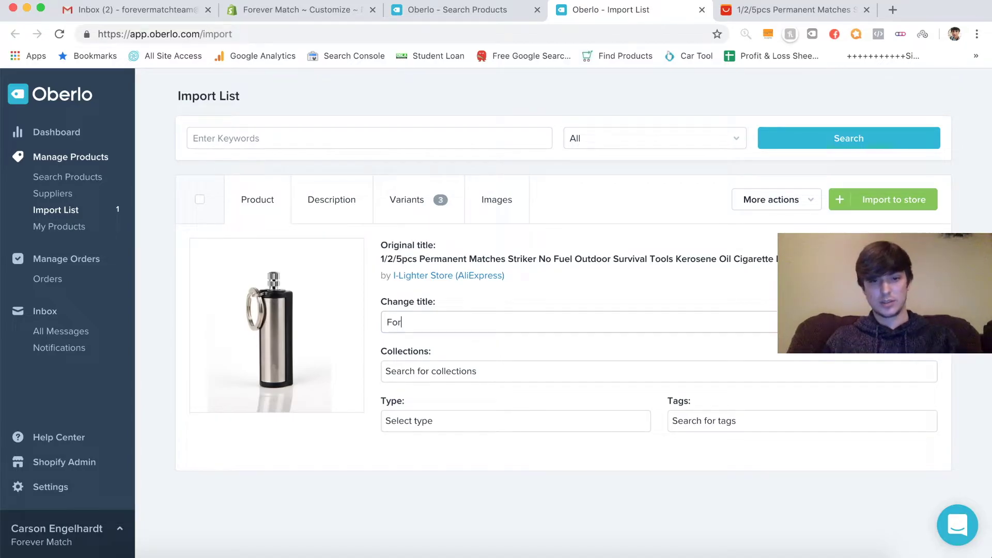
{"action": "type", "text": "ever Match"}
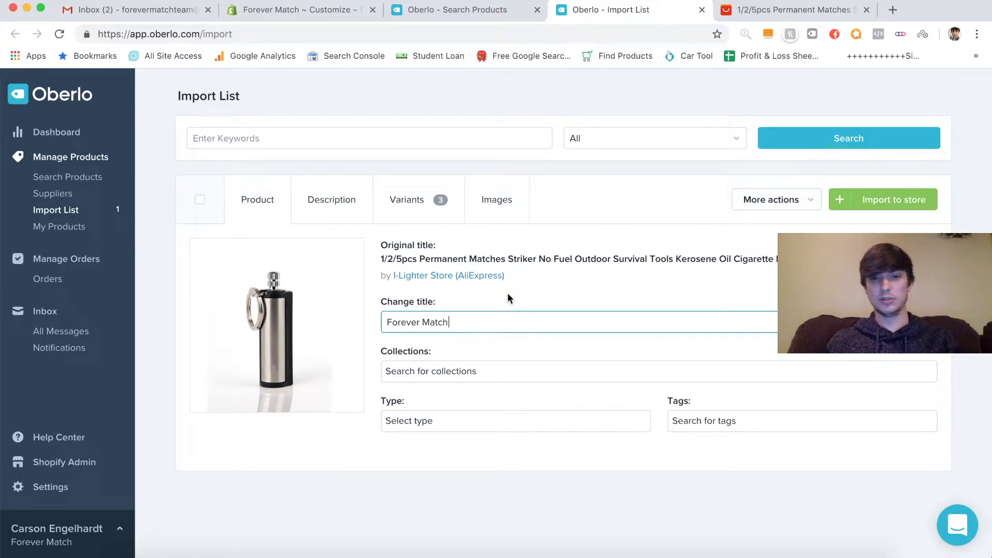
- Clear the supplier's product description completely
{"action": "left_click", "coordinate": [360, 208]}
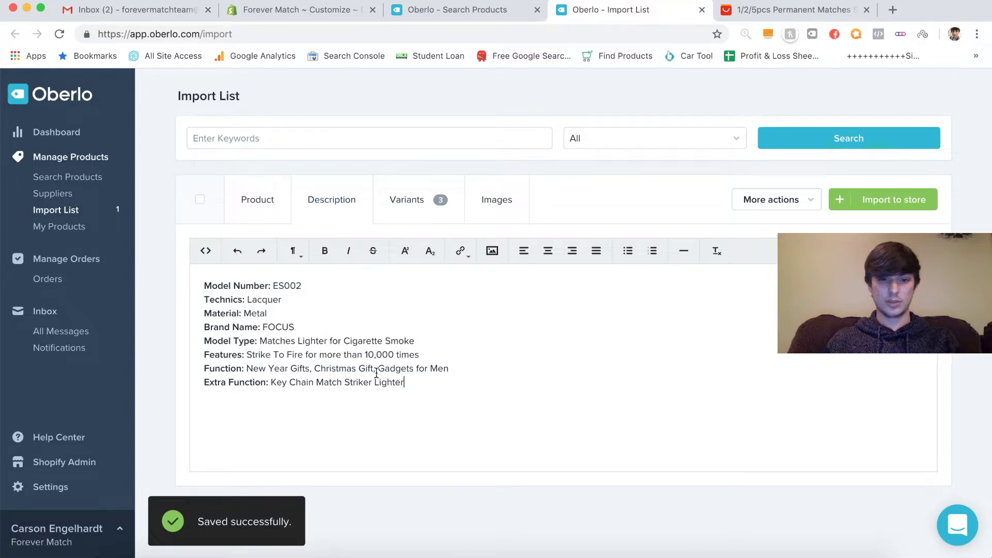
{"action": "key", "text": "super+a"}
{"action": "key", "text": "BackSpace"}
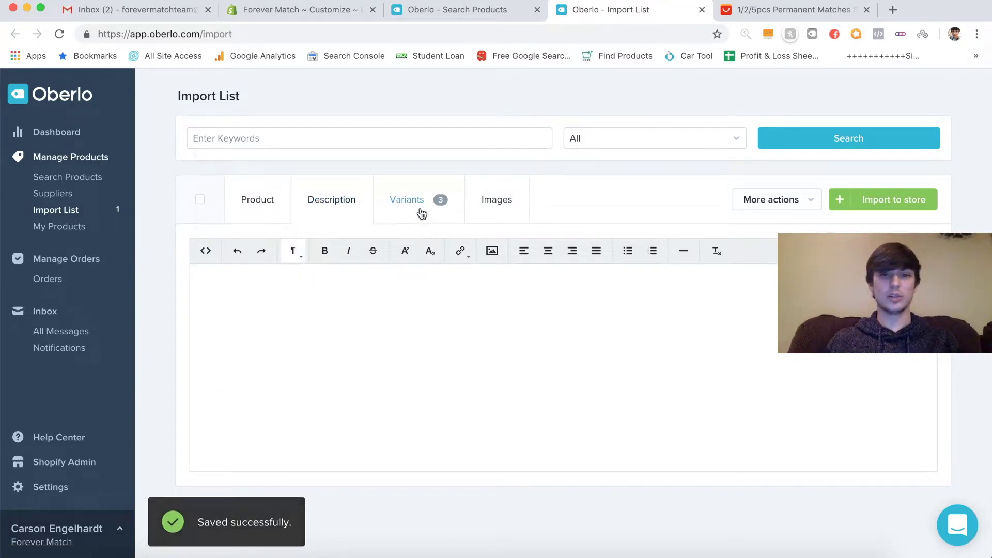
{"action": "left_click", "coordinate": [421, 213]}
- Shorten the variant names to 1pc, 2pcs and 5pcs by deleting 'Match'/'Matches'
{"action": "scroll", "coordinate": [500, 294], "scroll_direction": "down", "scroll_amount": 3}
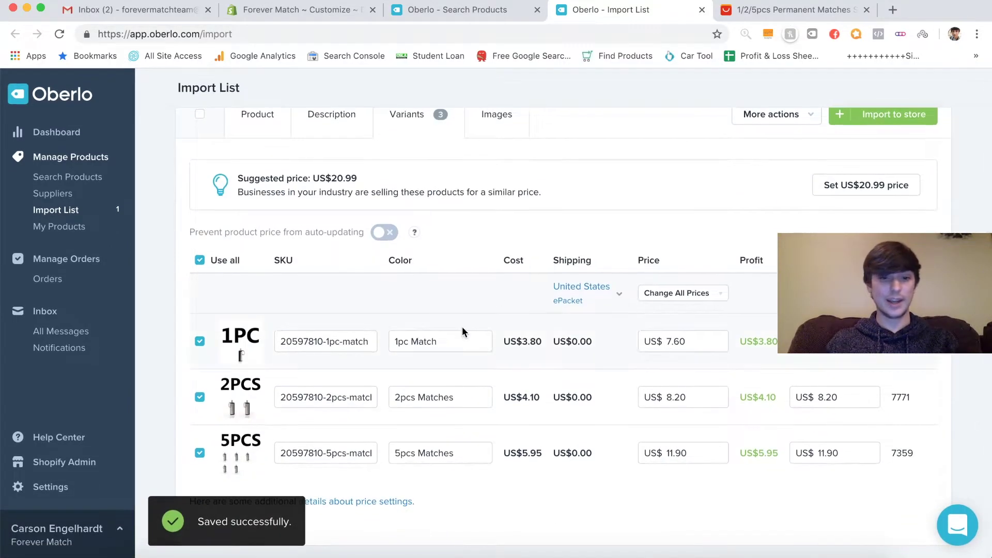
{"action": "left_click_drag", "start_coordinate": [437, 342], "coordinate": [409, 343]}
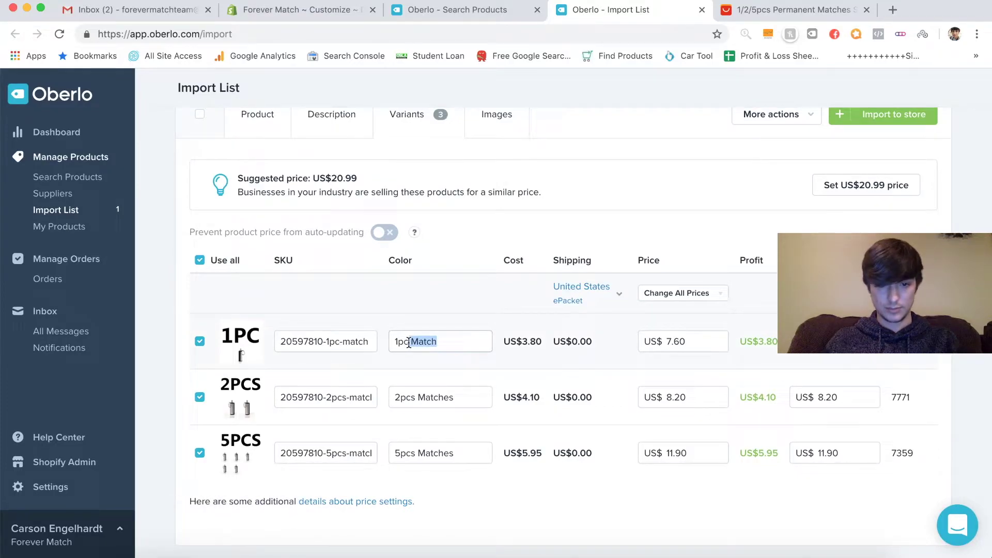
{"action": "key", "text": "BackSpace"}
{"action": "left_click", "coordinate": [414, 398]}
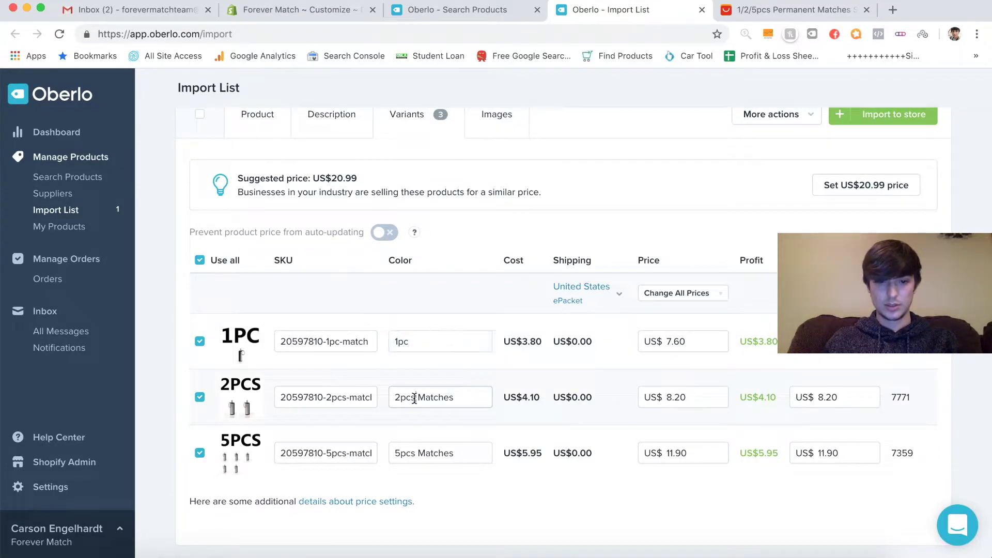
{"action": "double_click", "coordinate": [414, 398]}
{"action": "key", "text": "BackSpace"}
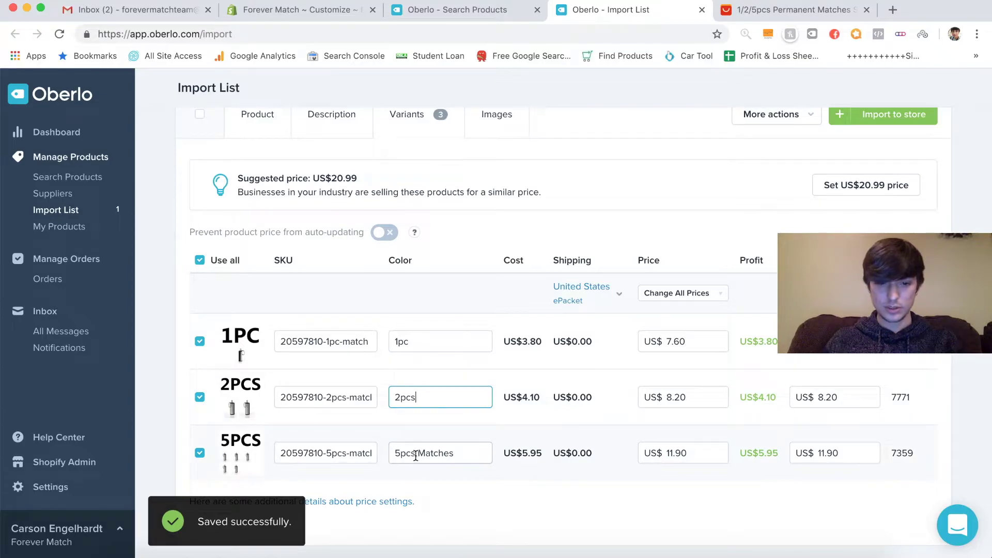
{"action": "left_click_drag", "start_coordinate": [416, 455], "coordinate": [476, 454]}
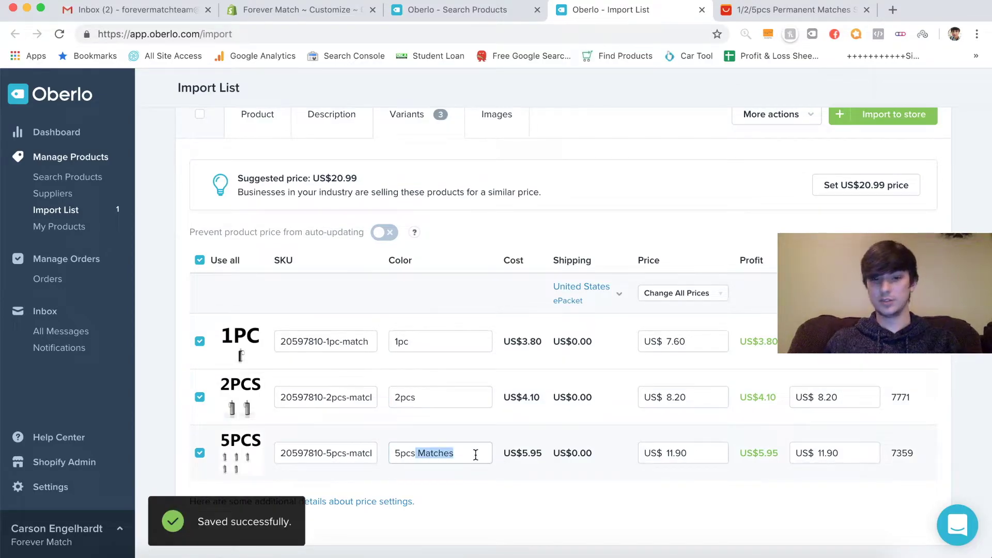
{"action": "key", "text": "BackSpace"}
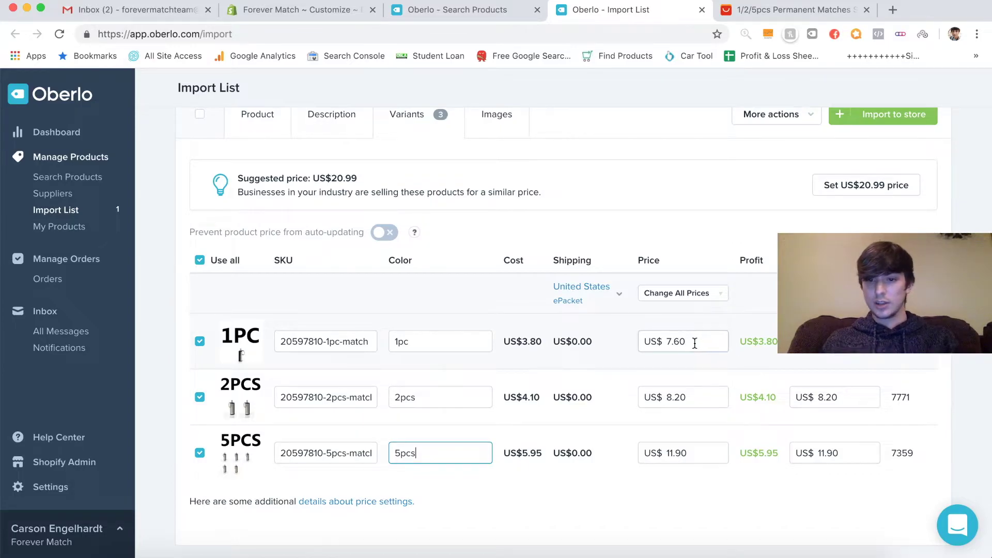
- Price the 1pc variant at US$19.99
{"action": "left_click", "coordinate": [694, 344]}
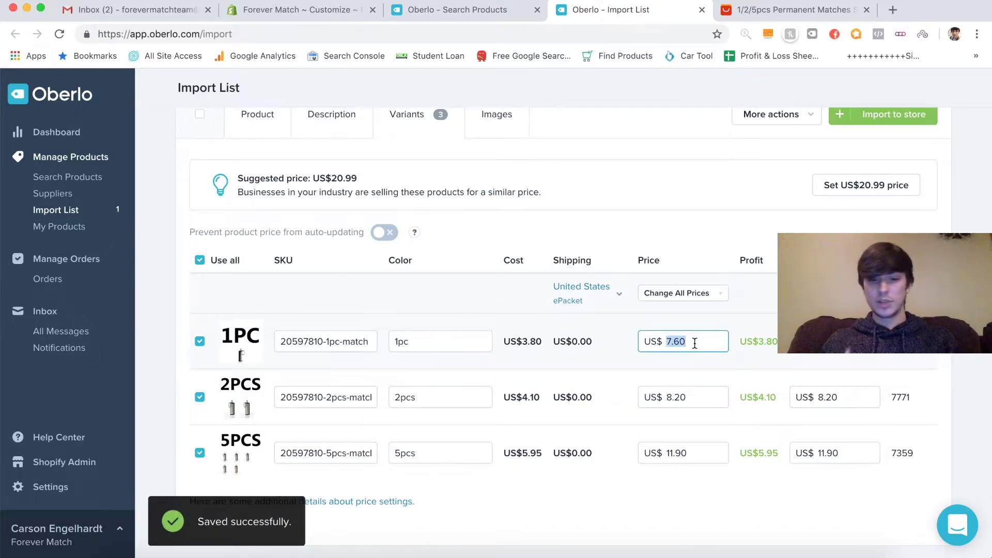
{"action": "type", "text": "19.999"}
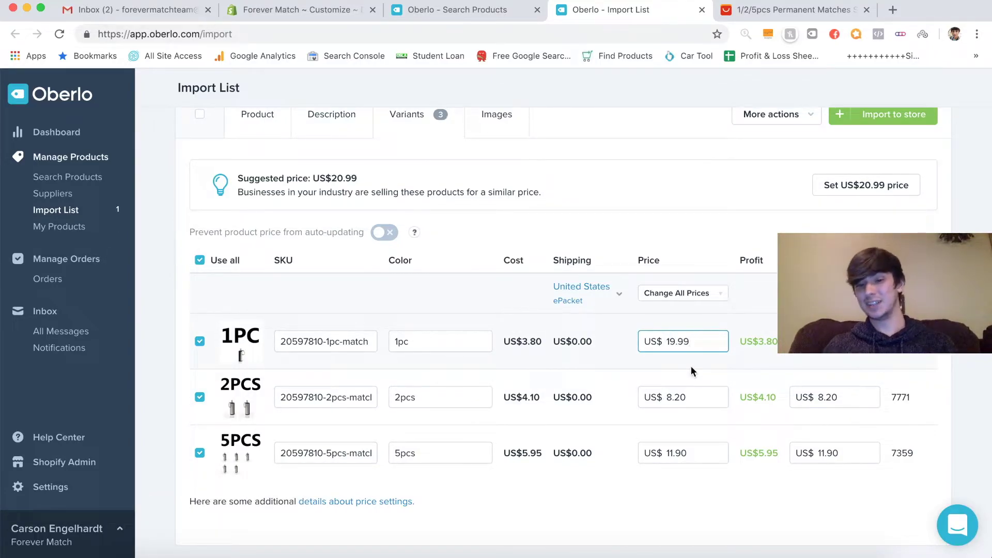
{"action": "key", "text": "Return"}
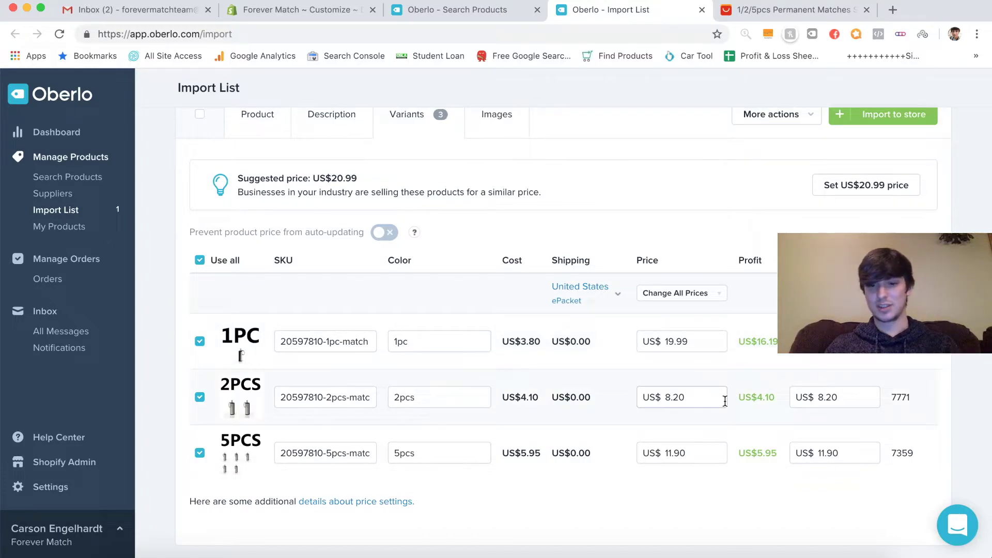
- Set the 2PCS variant's price to US$34.99
{"action": "double_click", "coordinate": [709, 397]}
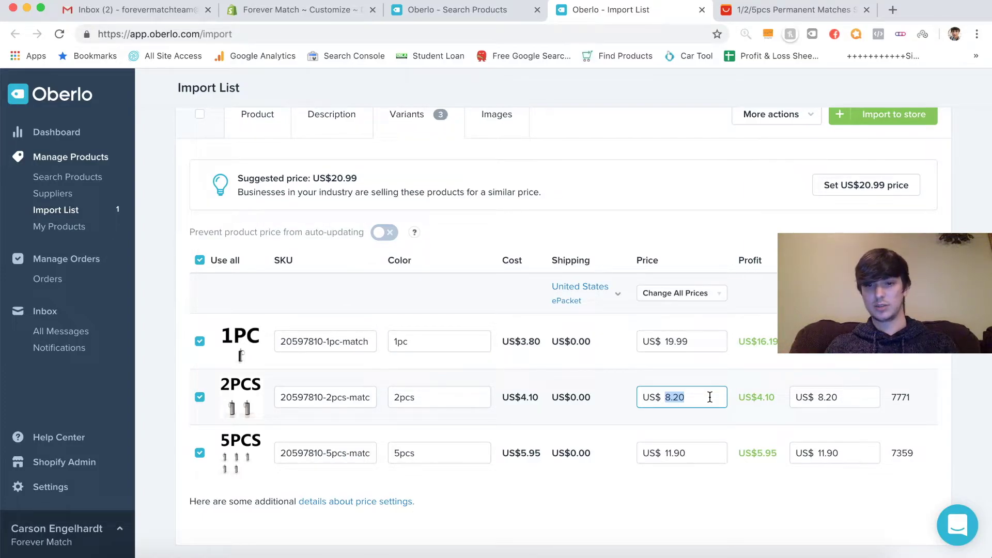
{"action": "type", "text": "3"}
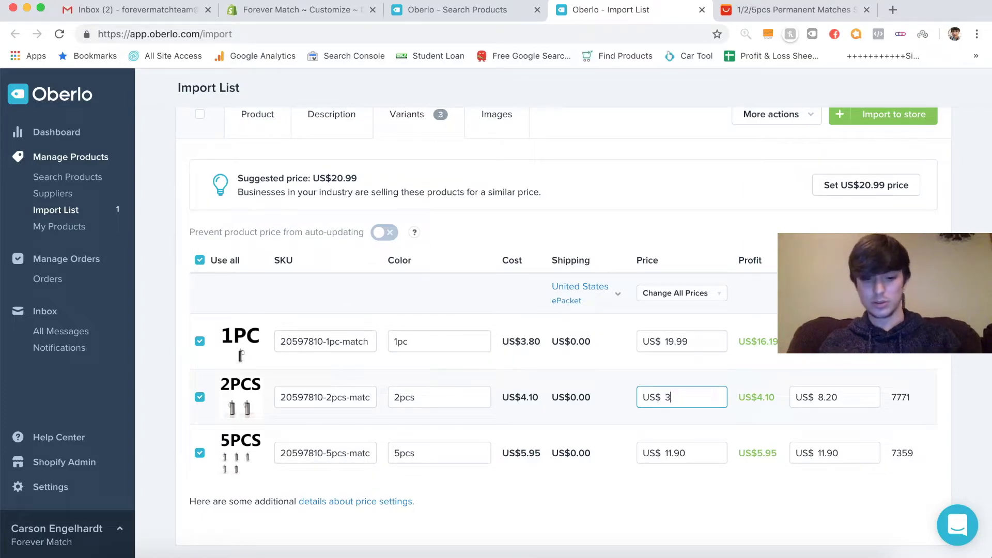
{"action": "type", "text": "4.99"}
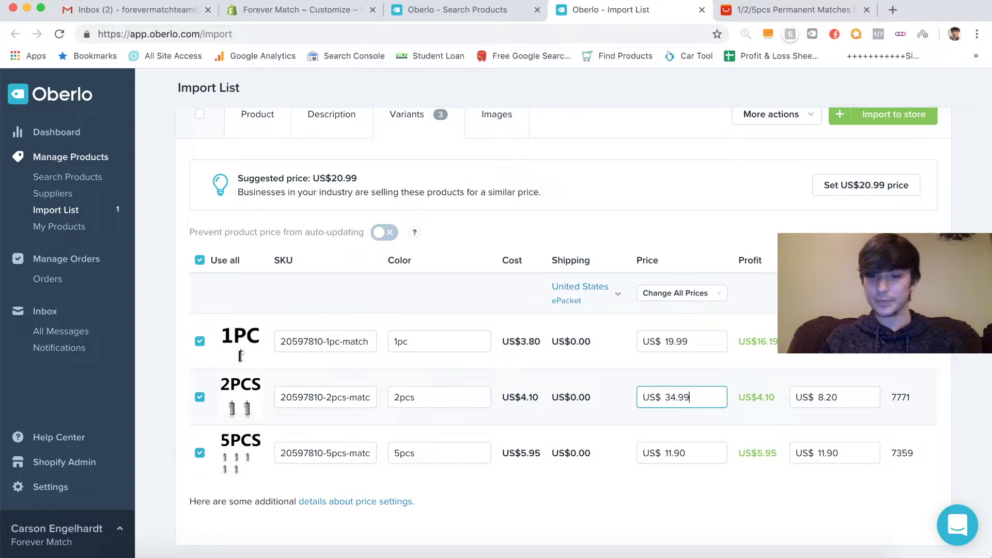
{"action": "left_click", "coordinate": [725, 371]}
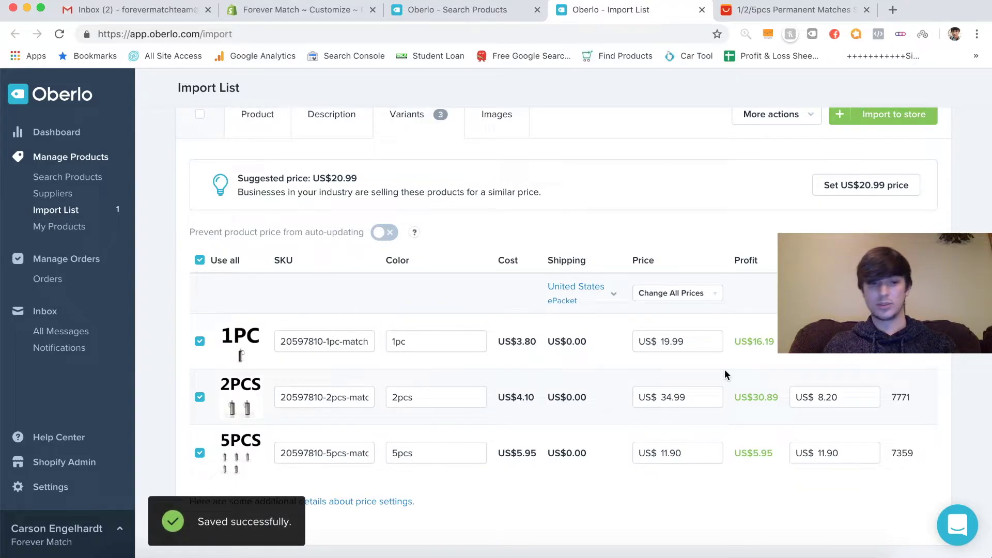
- Try adding a '20% Off' then '$5 Each' note to the 2PCS name, then remove it
{"action": "left_click", "coordinate": [447, 398]}
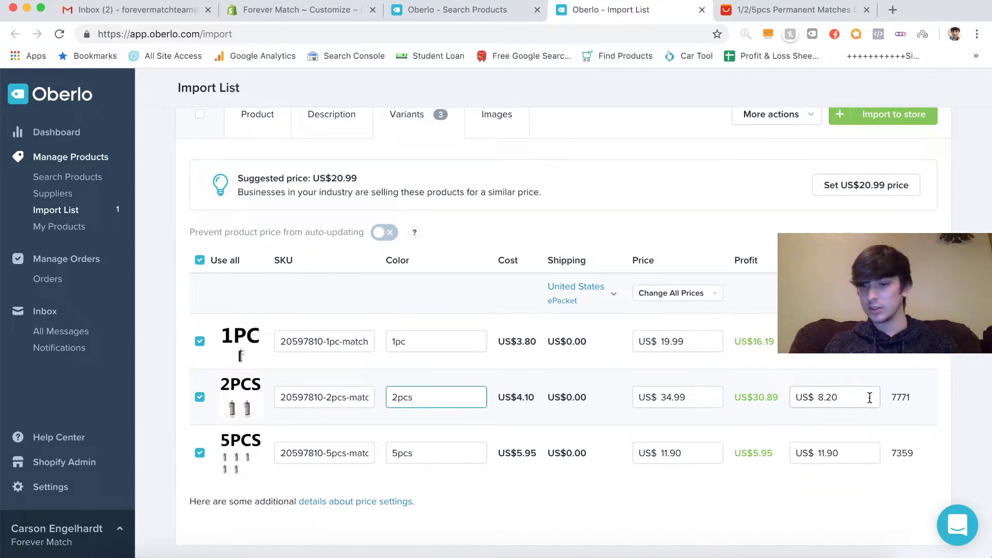
{"action": "double_click", "coordinate": [853, 397]}
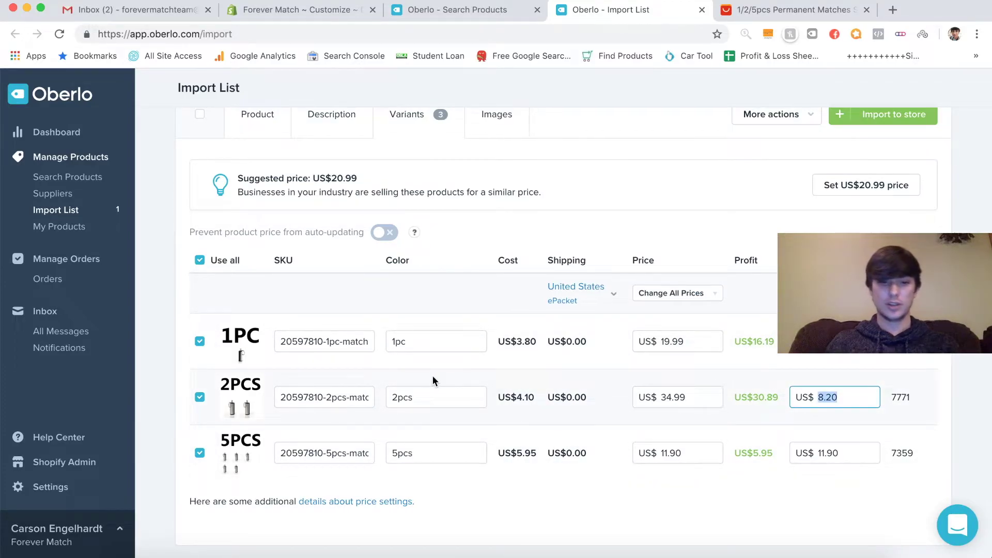
{"action": "left_click", "coordinate": [433, 397]}
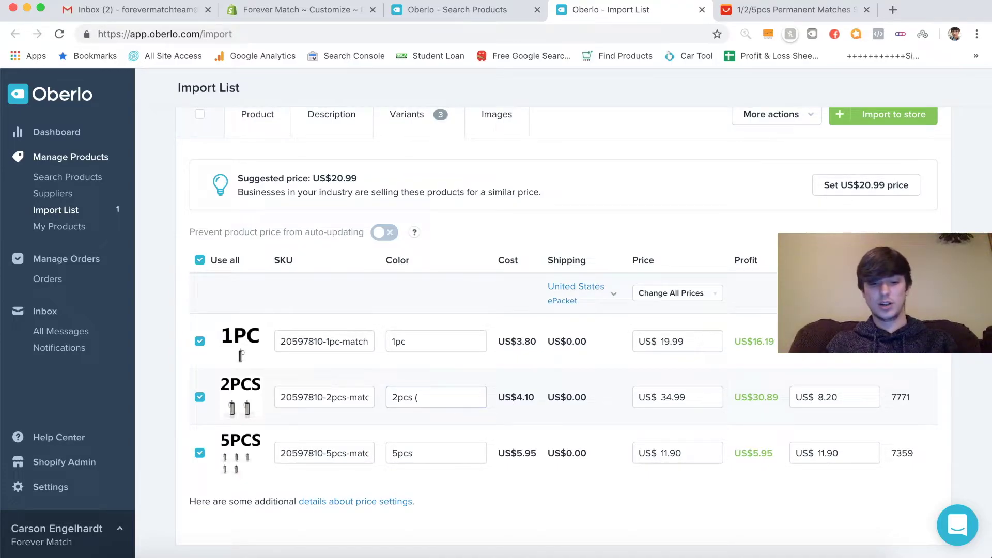
{"action": "type", "text": "20%"}
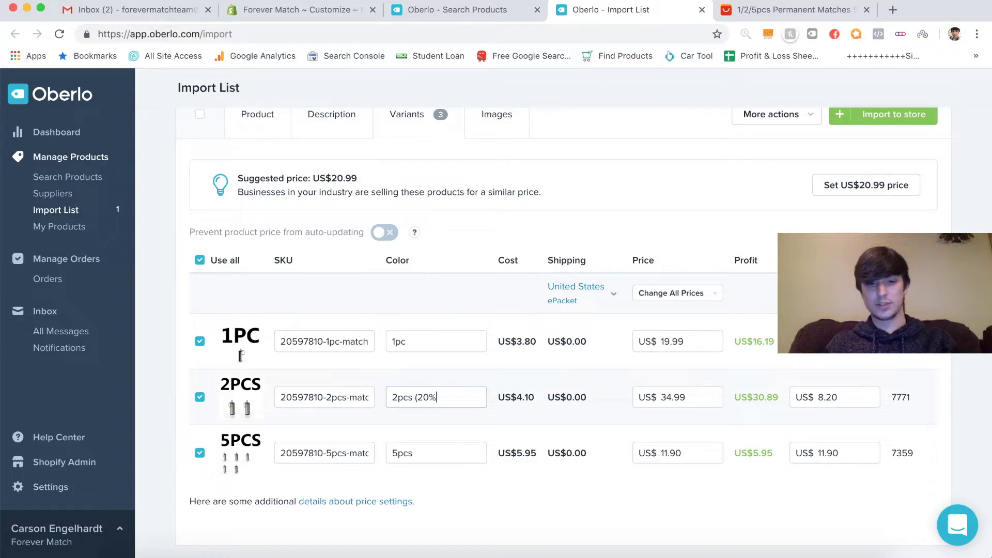
{"action": "type", "text": " O"}
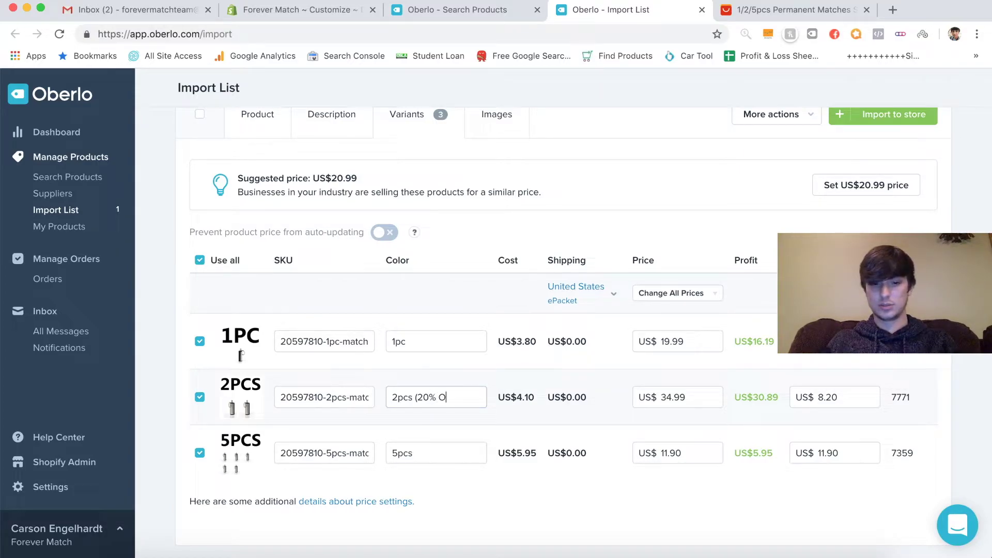
{"action": "type", "text": "ff"}
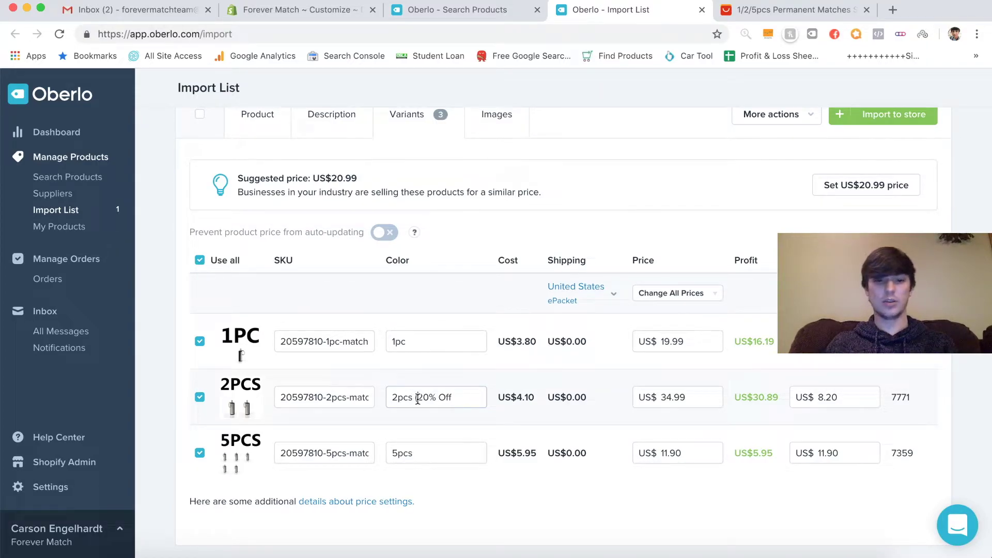
{"action": "left_click_drag", "start_coordinate": [416, 397], "coordinate": [454, 399]}
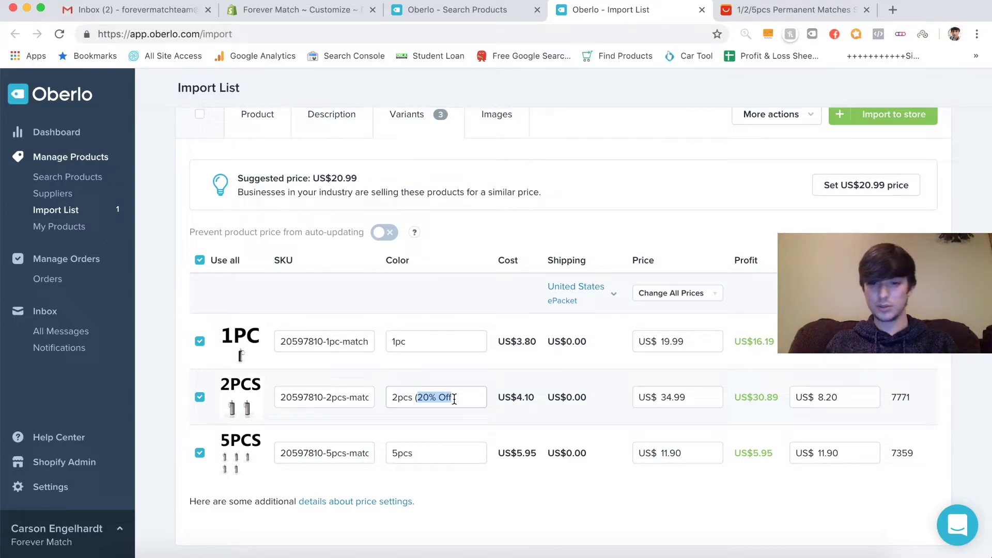
{"action": "type", "text": "$"}
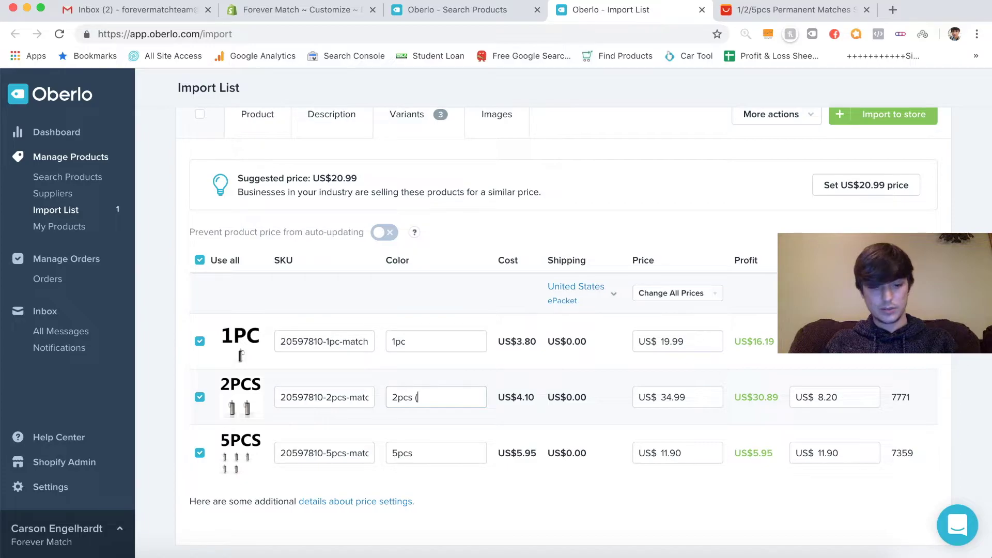
{"action": "type", "text": "5"}
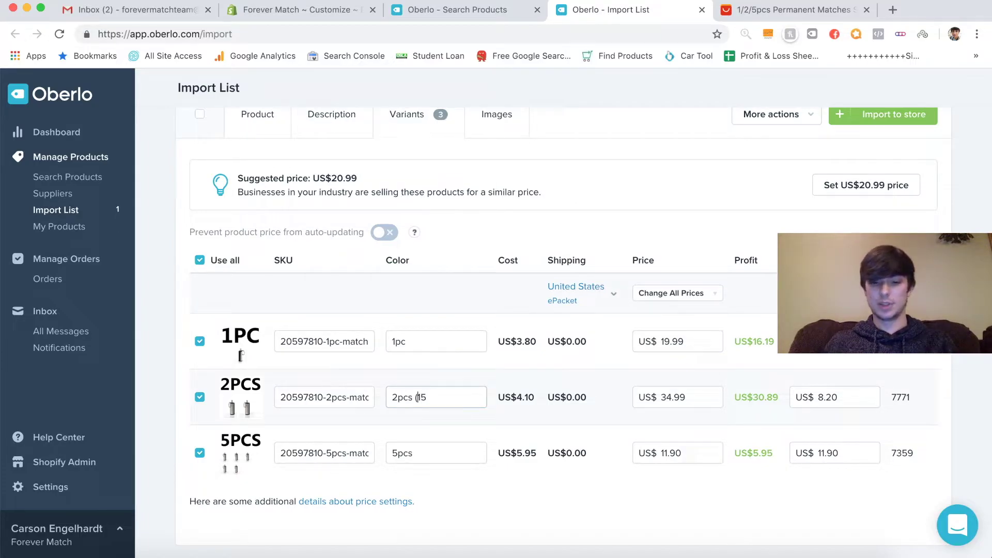
{"action": "type", "text": "$"}
{"action": "type", "text": " Eadh"}
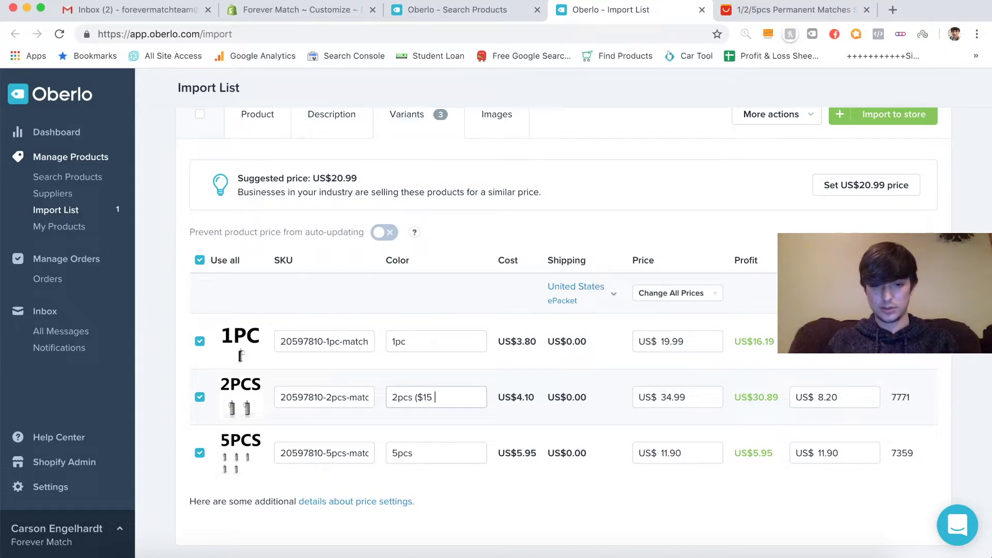
{"action": "key", "text": "BackSpace"}
{"action": "key", "text": "BackSpace"}
{"action": "type", "text": "ch"}
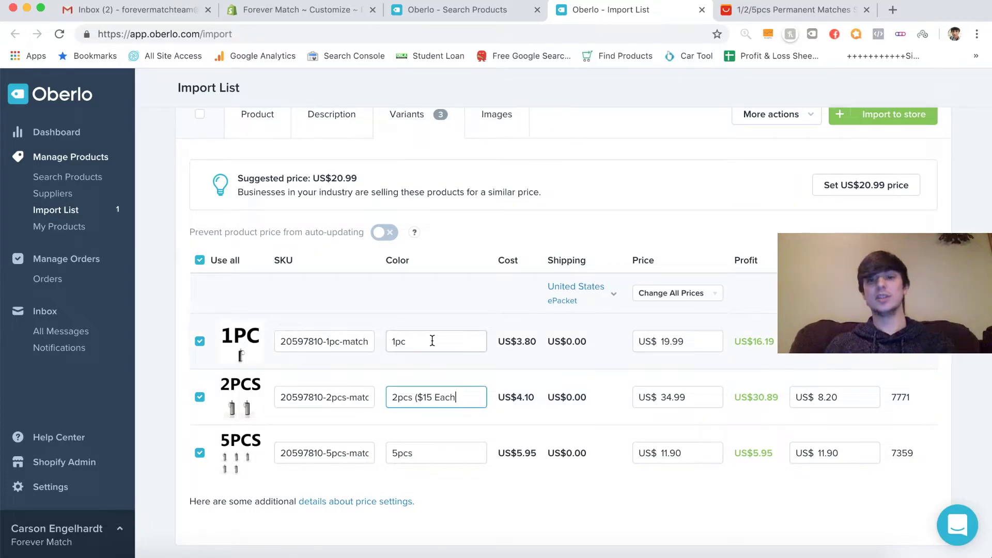
{"action": "left_click", "coordinate": [425, 398]}
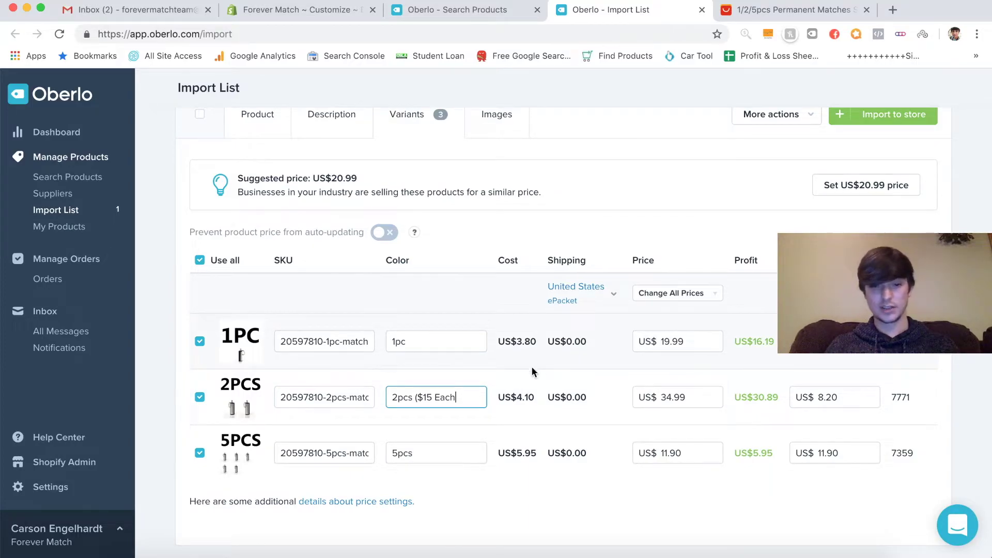
{"action": "left_click_drag", "start_coordinate": [414, 398], "coordinate": [488, 407]}
{"action": "key", "text": "BackSpace"}
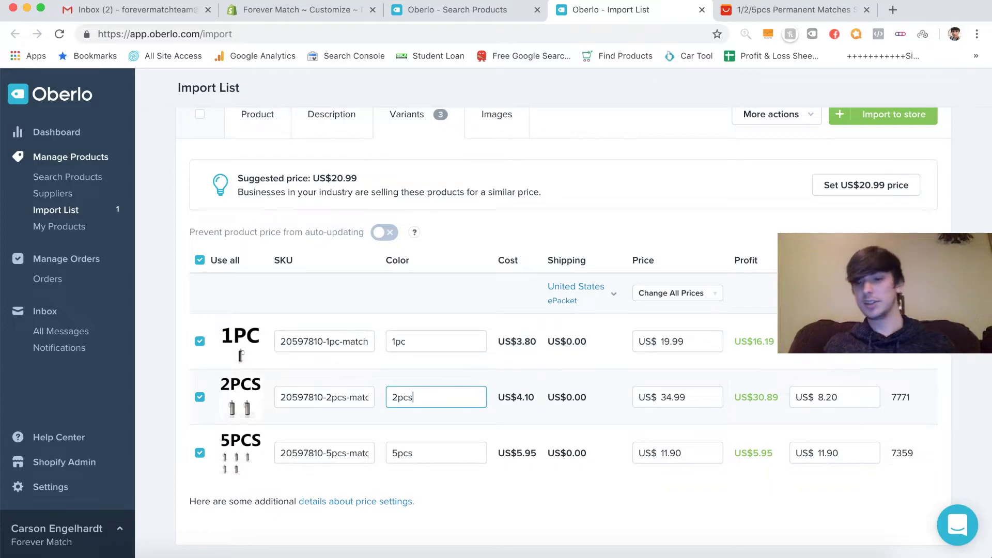
- Set the 2PCS compare-at price to 8.20
{"action": "double_click", "coordinate": [846, 396]}
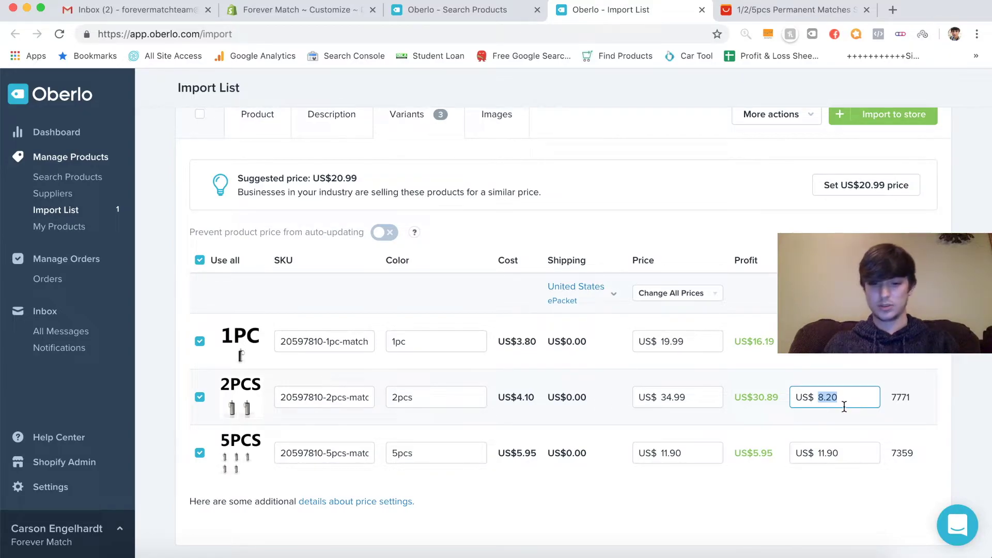
{"action": "key", "text": "BackSpace"}
{"action": "type", "text": ".20"}
{"action": "left_click", "coordinate": [925, 383]}
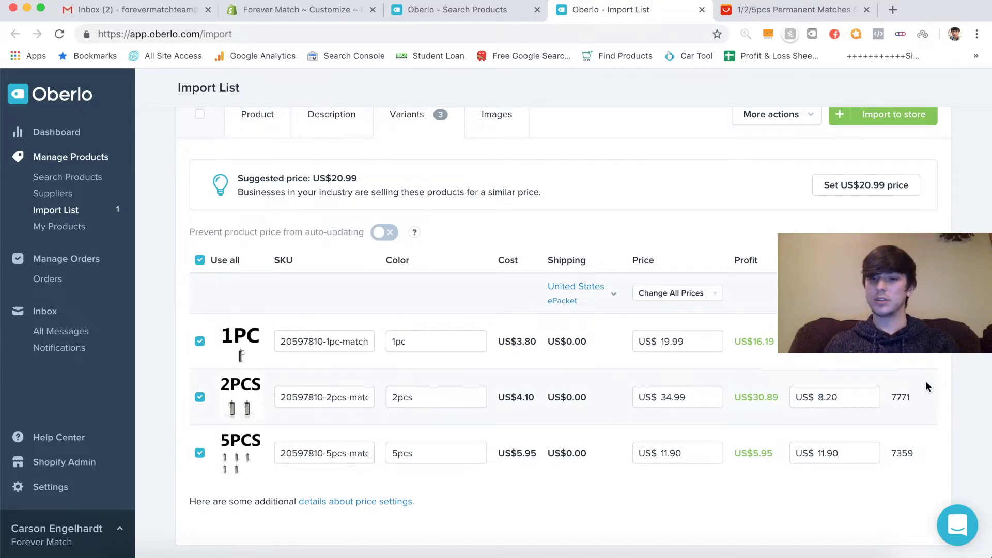
- Quit an accidentally opened QuickTime and work out the 5PCS compare-at price on the calculator
{"action": "double_click", "coordinate": [822, 453]}
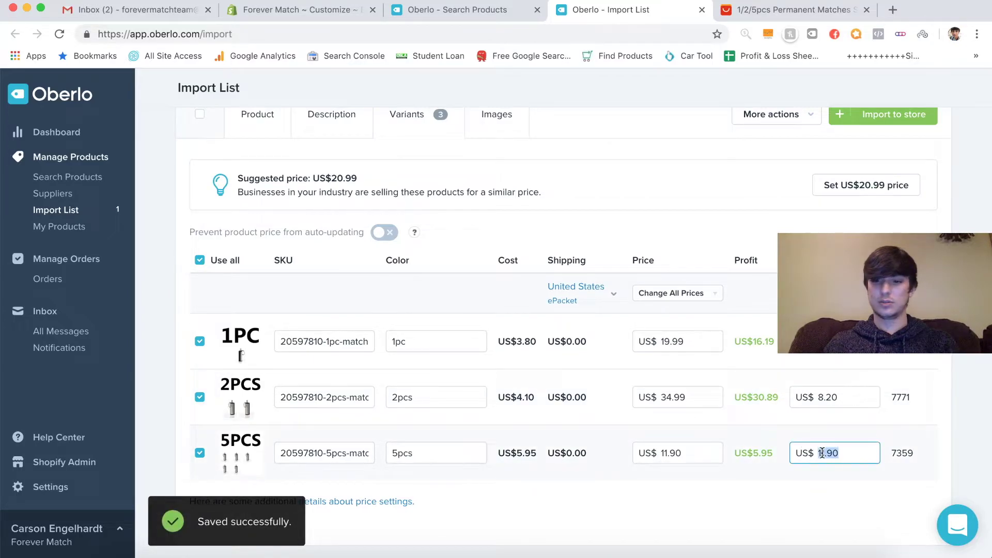
{"action": "left_click", "coordinate": [497, 555]}
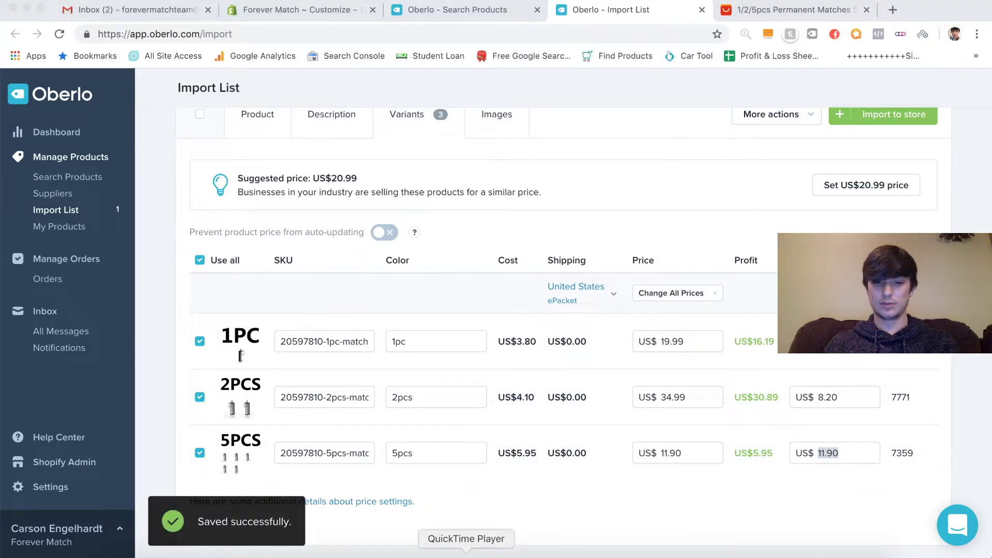
{"action": "right_click", "coordinate": [466, 553]}
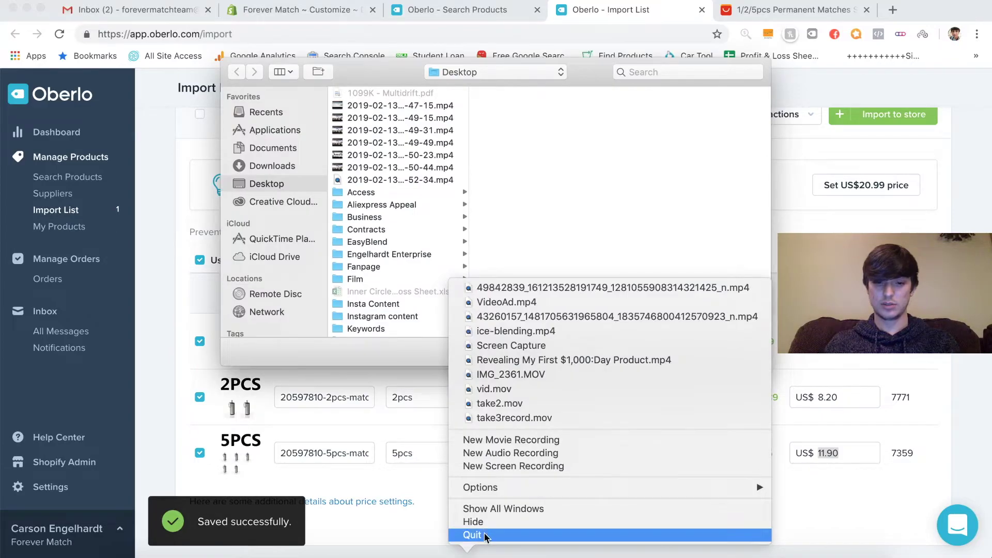
{"action": "left_click", "coordinate": [487, 539]}
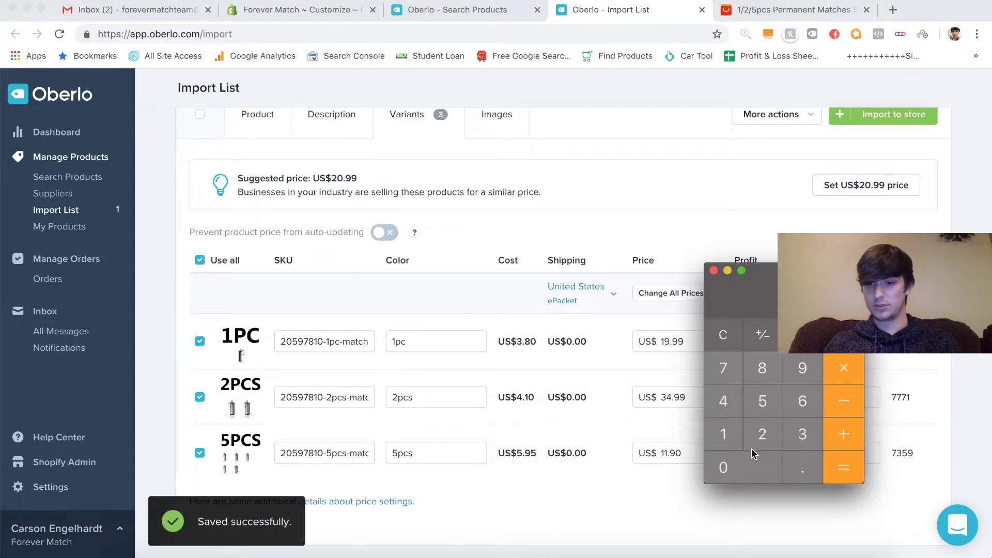
{"action": "left_click", "coordinate": [723, 335]}
{"action": "left_click", "coordinate": [730, 401]}
{"action": "left_click", "coordinate": [754, 483]}
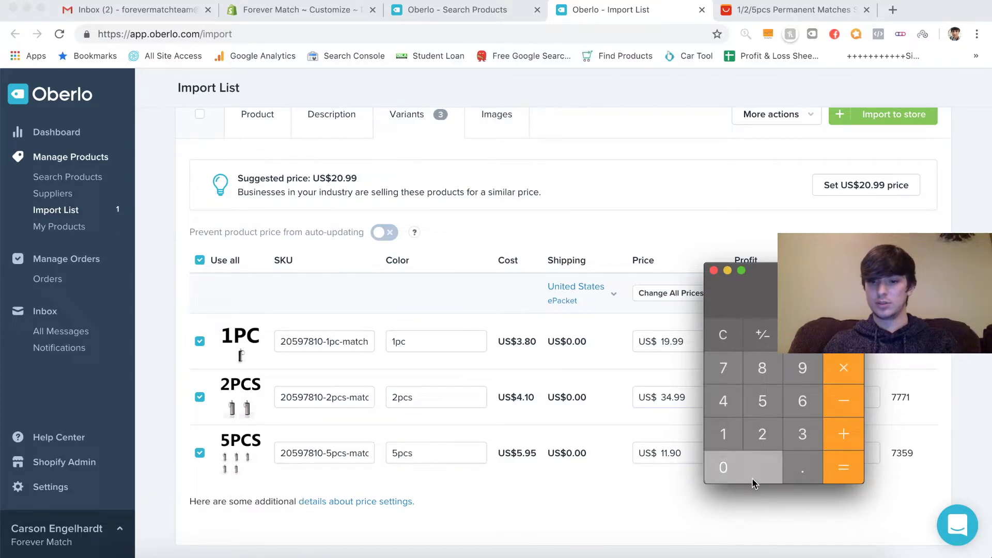
{"action": "left_click", "coordinate": [845, 370]}
{"action": "left_click", "coordinate": [764, 401]}
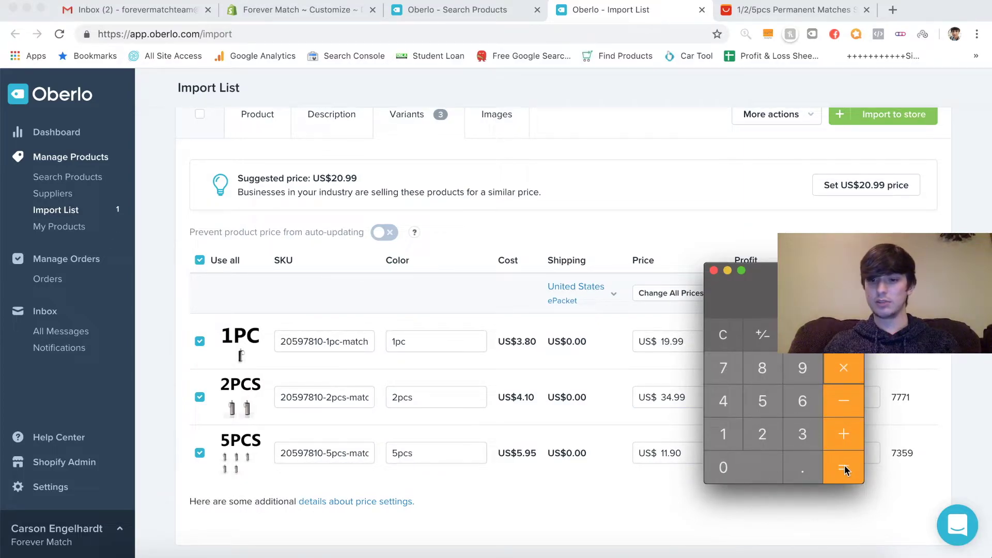
{"action": "left_click", "coordinate": [844, 468]}
{"action": "left_click", "coordinate": [713, 270]}
- Set the compare-at prices to US$200.00 for 5PCS and US$80.00 for 2PCS
{"action": "double_click", "coordinate": [821, 453]}
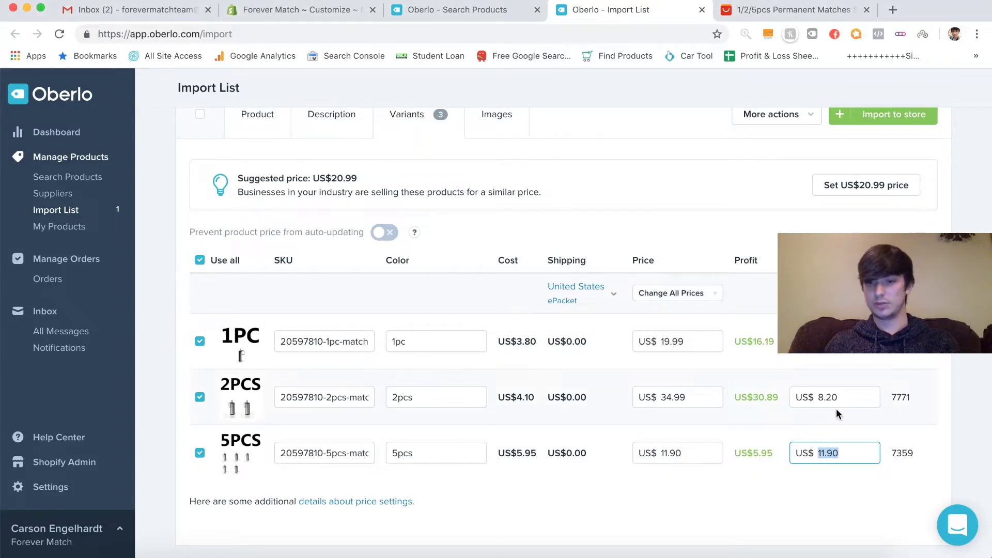
{"action": "type", "text": "200"}
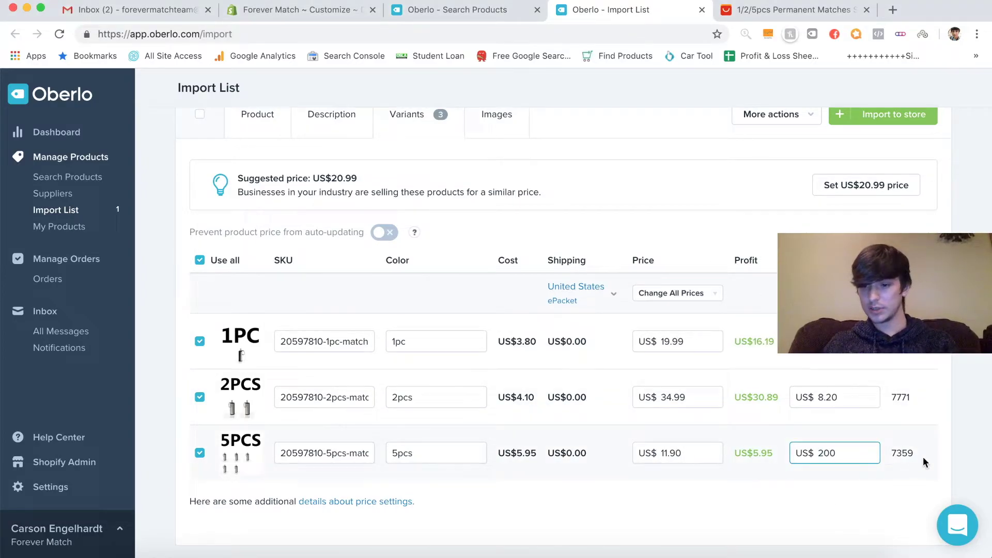
{"action": "left_click", "coordinate": [897, 478]}
{"action": "double_click", "coordinate": [842, 396]}
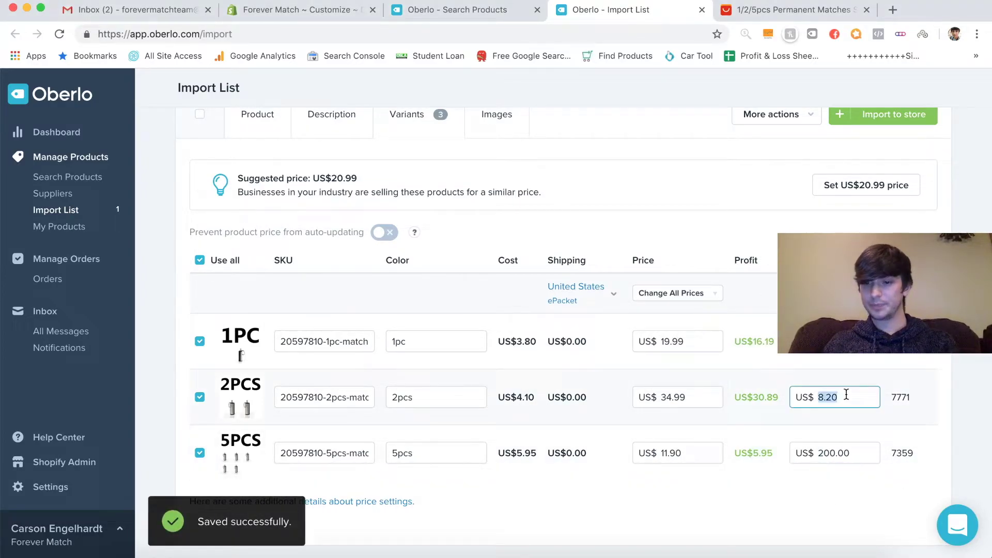
{"action": "type", "text": "8"}
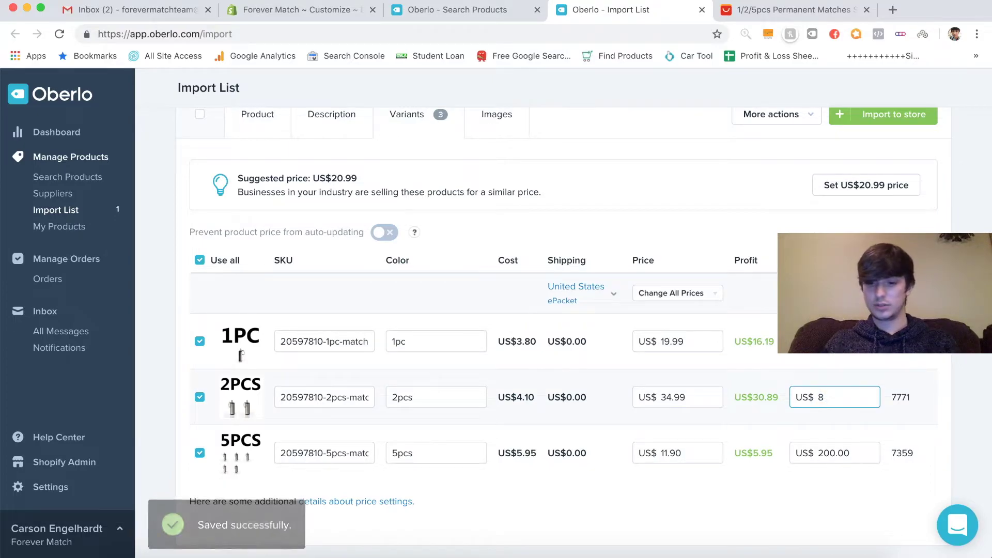
{"action": "type", "text": "0"}
{"action": "left_click", "coordinate": [895, 381]}
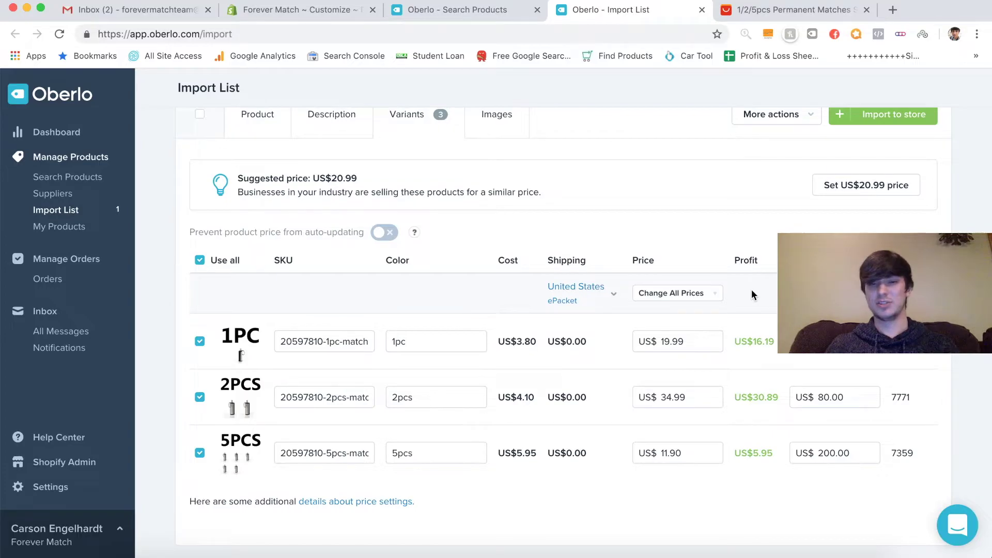
- Add two match-lighting photos to the product's images
{"action": "scroll", "coordinate": [751, 294], "scroll_direction": "up", "scroll_amount": 2}
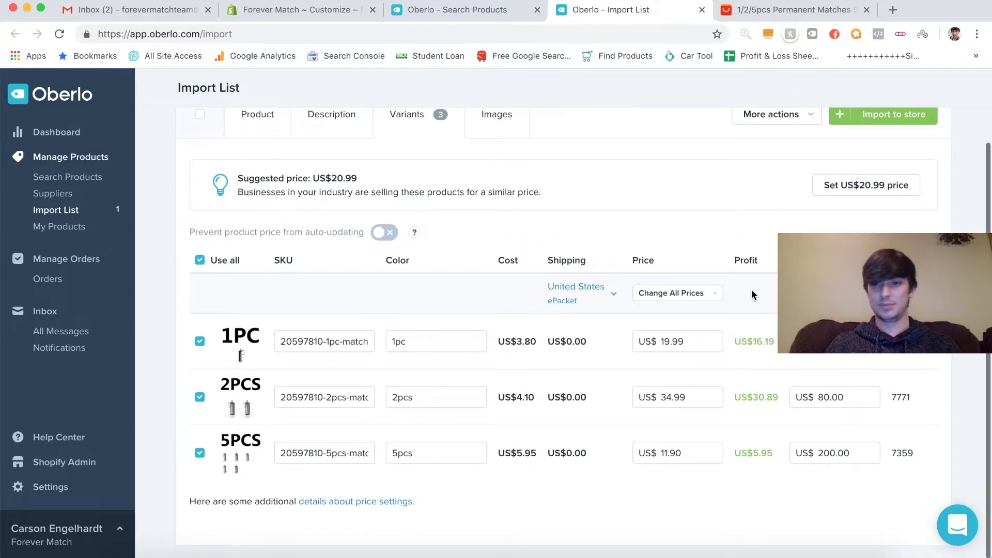
{"action": "scroll", "coordinate": [751, 294], "scroll_direction": "up", "scroll_amount": 1}
{"action": "left_click", "coordinate": [497, 181]}
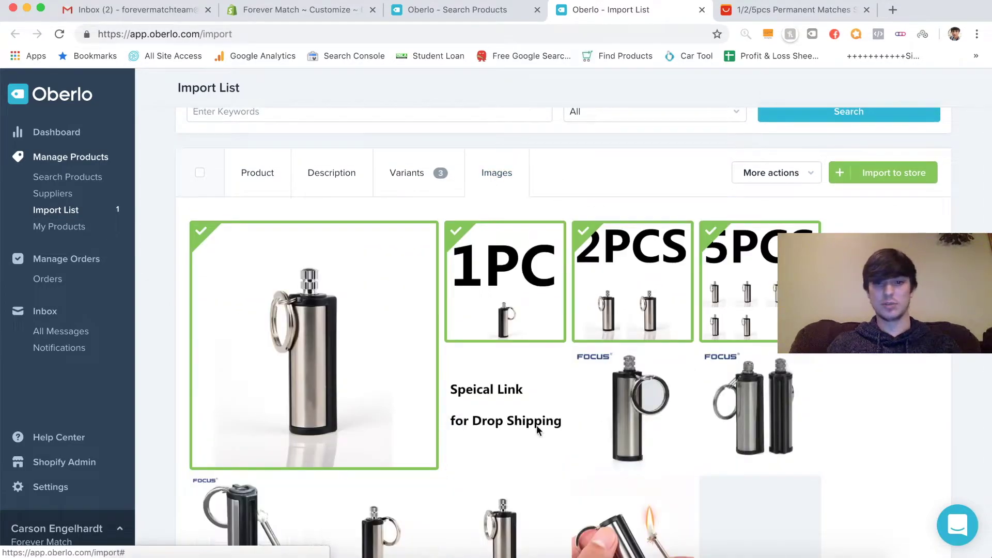
{"action": "scroll", "coordinate": [328, 405], "scroll_direction": "down", "scroll_amount": 4}
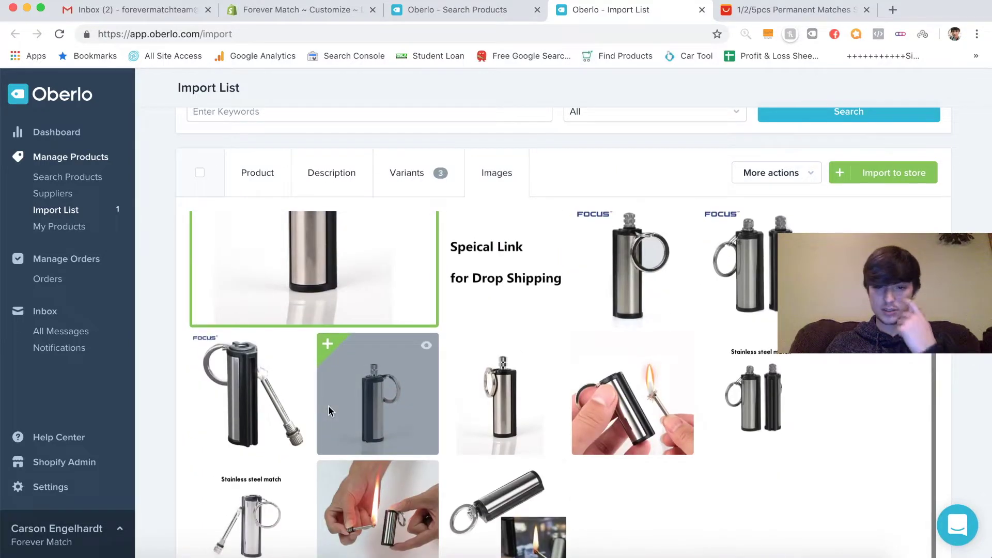
{"action": "scroll", "coordinate": [327, 405], "scroll_direction": "down", "scroll_amount": 2}
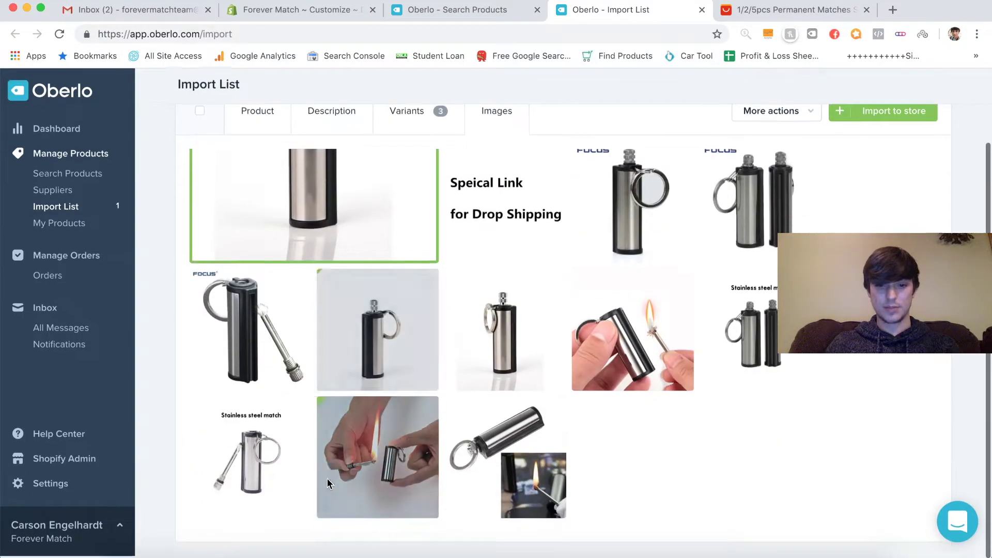
{"action": "left_click", "coordinate": [677, 343]}
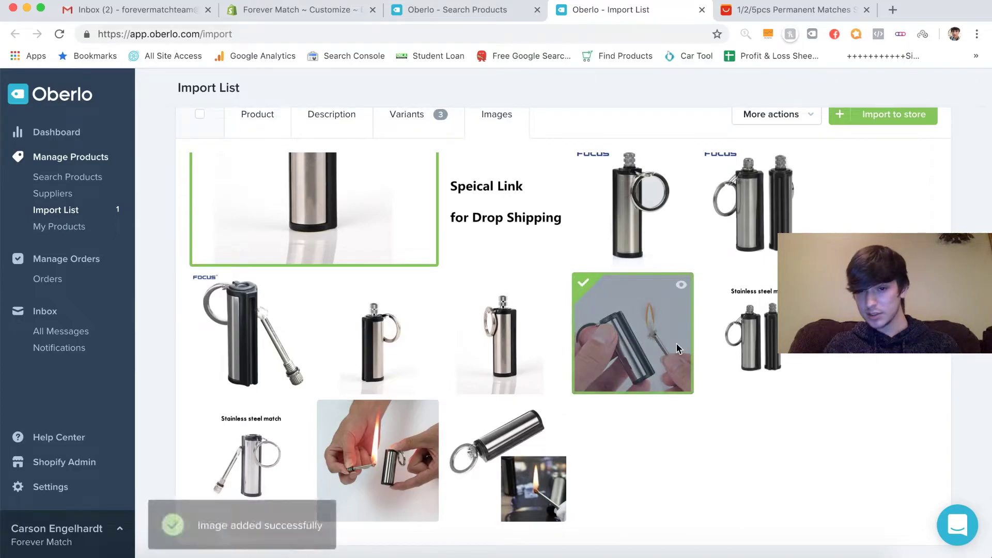
{"action": "left_click", "coordinate": [376, 472]}
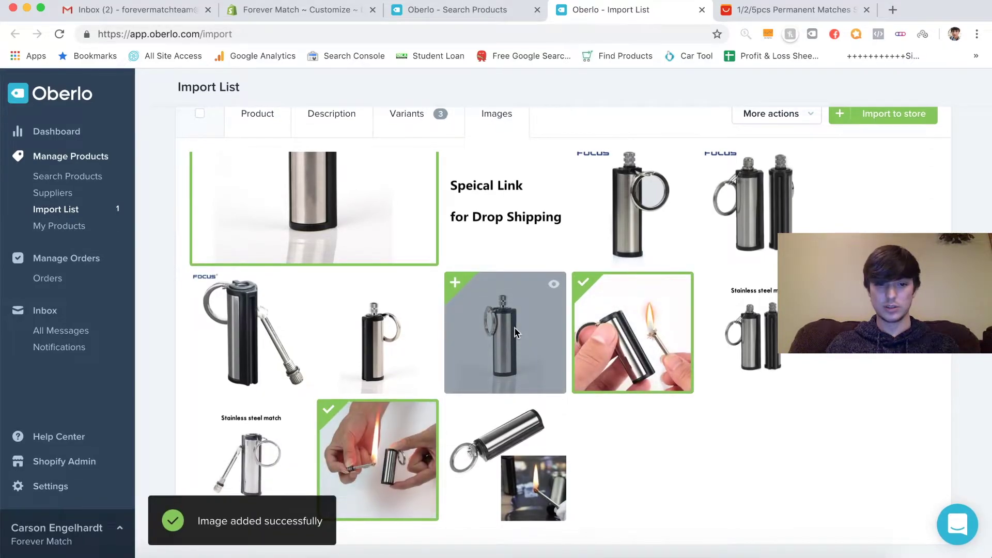
{"action": "scroll", "coordinate": [514, 332], "scroll_direction": "down", "scroll_amount": 2}
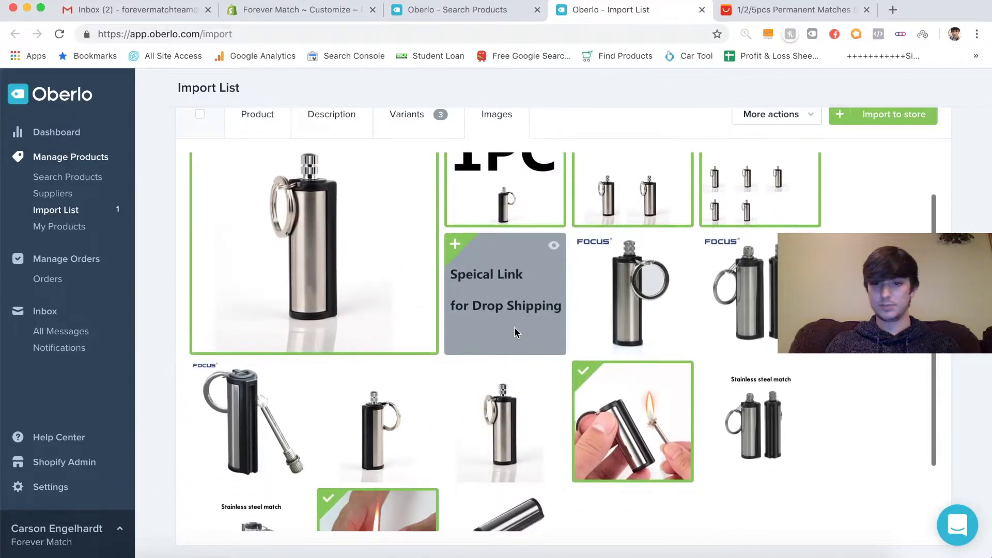
{"action": "scroll", "coordinate": [514, 332], "scroll_direction": "up", "scroll_amount": 2}
- Drop the 1PC, 2PCS and 5PCS images and import Forever Match into the Shopify store
{"action": "left_click", "coordinate": [548, 253]}
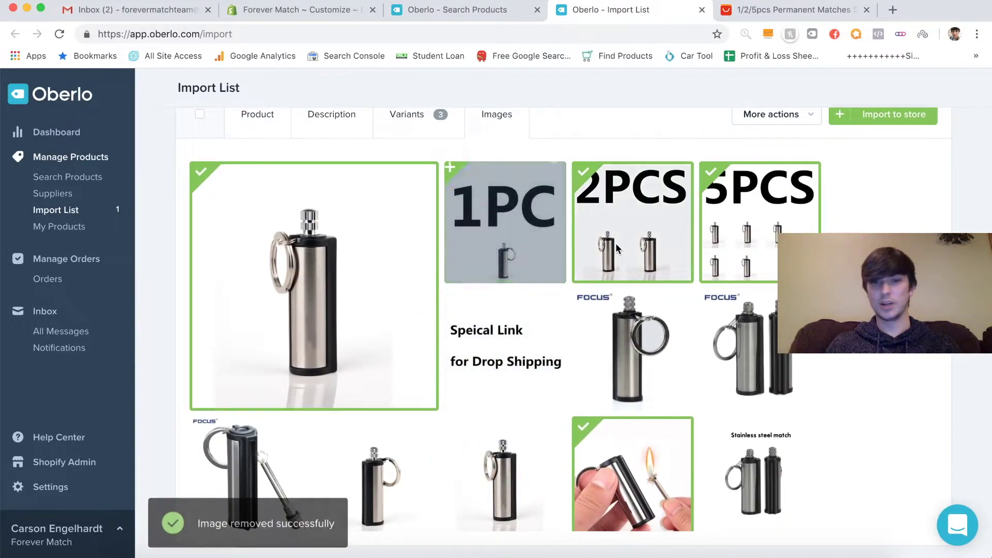
{"action": "left_click", "coordinate": [616, 248]}
{"action": "left_click", "coordinate": [749, 231]}
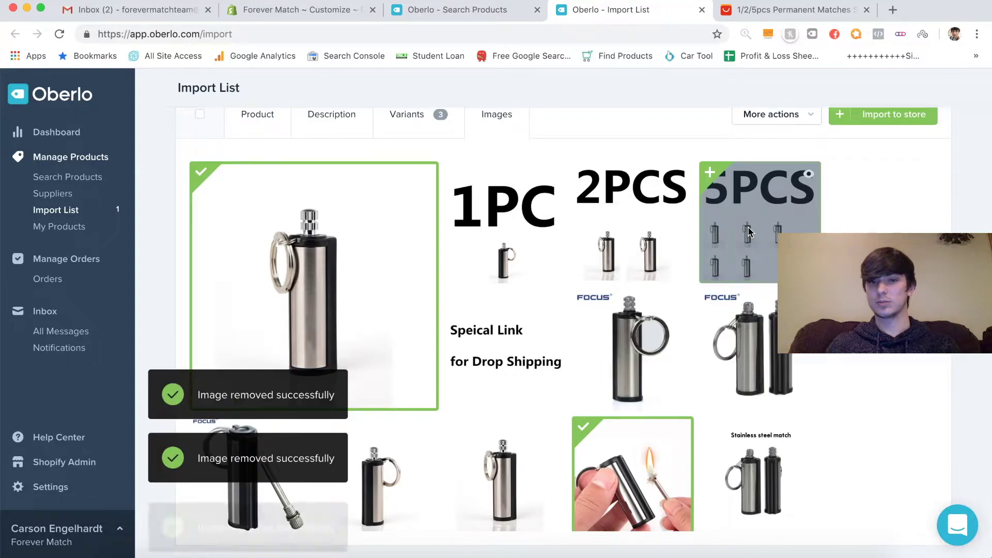
{"action": "scroll", "coordinate": [289, 331], "scroll_direction": "down", "scroll_amount": 5}
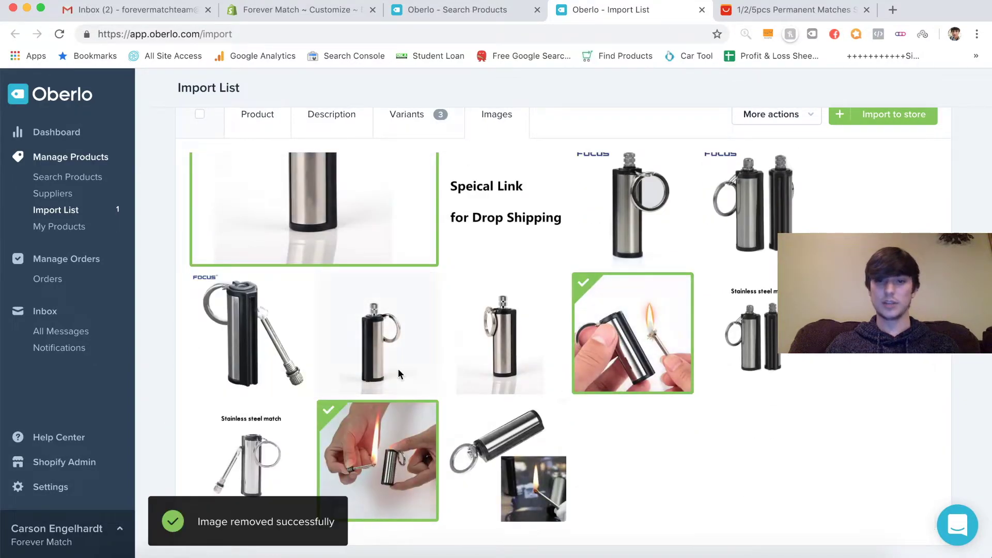
{"action": "scroll", "coordinate": [399, 373], "scroll_direction": "up", "scroll_amount": 4}
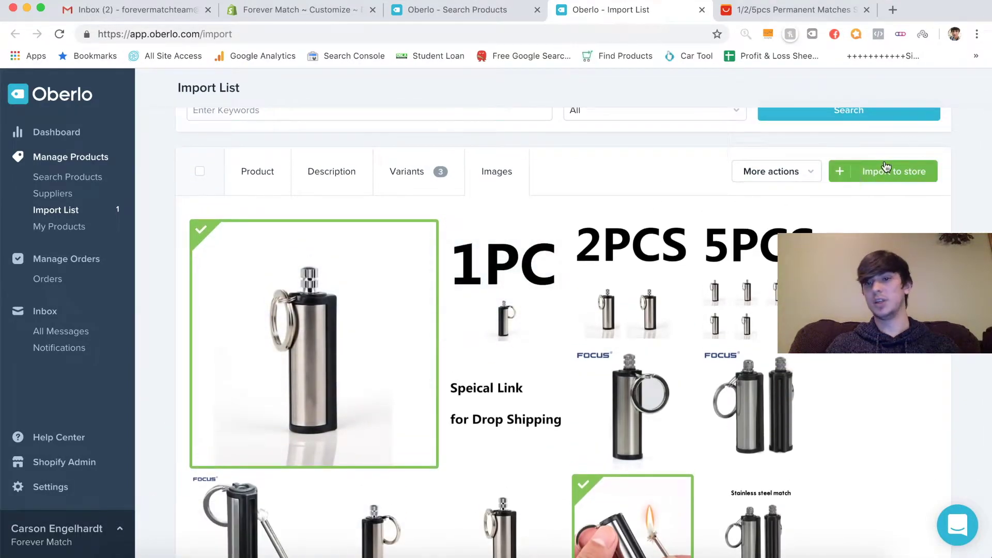
{"action": "left_click", "coordinate": [886, 167]}
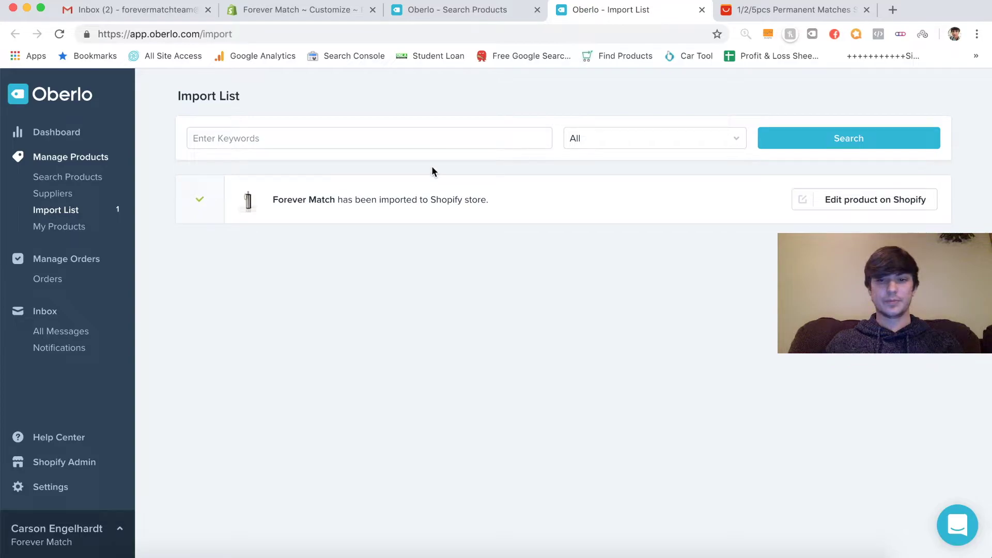
{"action": "left_click", "coordinate": [702, 10]}
- Save the Debut theme changes, staying in the editor instead of leaving unsaved
{"action": "left_click", "coordinate": [316, 10]}
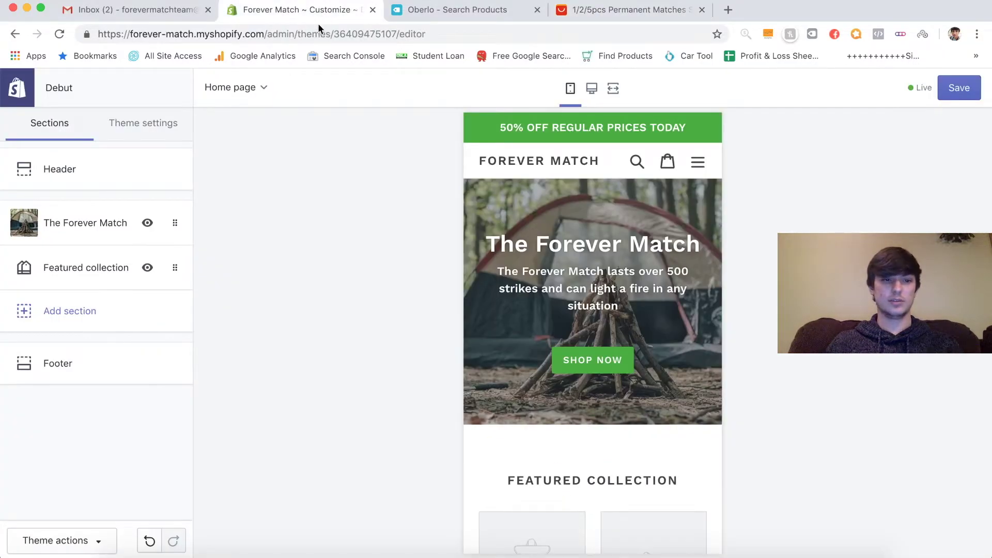
{"action": "left_click", "coordinate": [483, 10]}
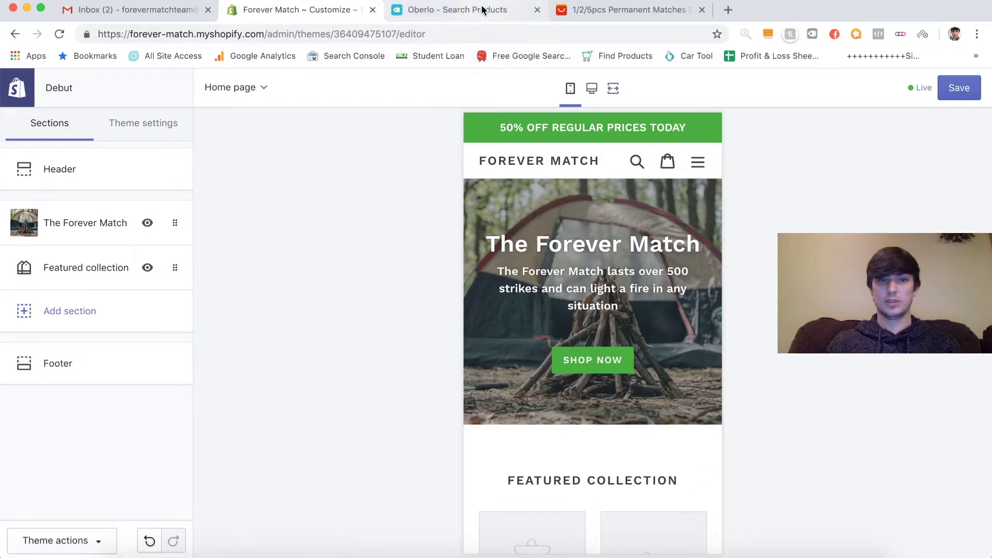
{"action": "left_click", "coordinate": [292, 10]}
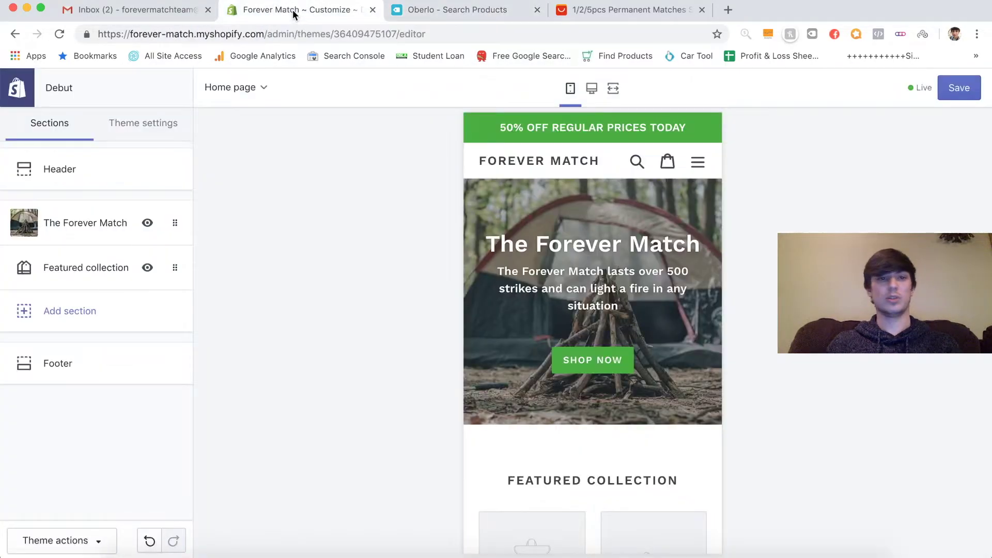
{"action": "left_click", "coordinate": [18, 98]}
{"action": "left_click", "coordinate": [516, 193]}
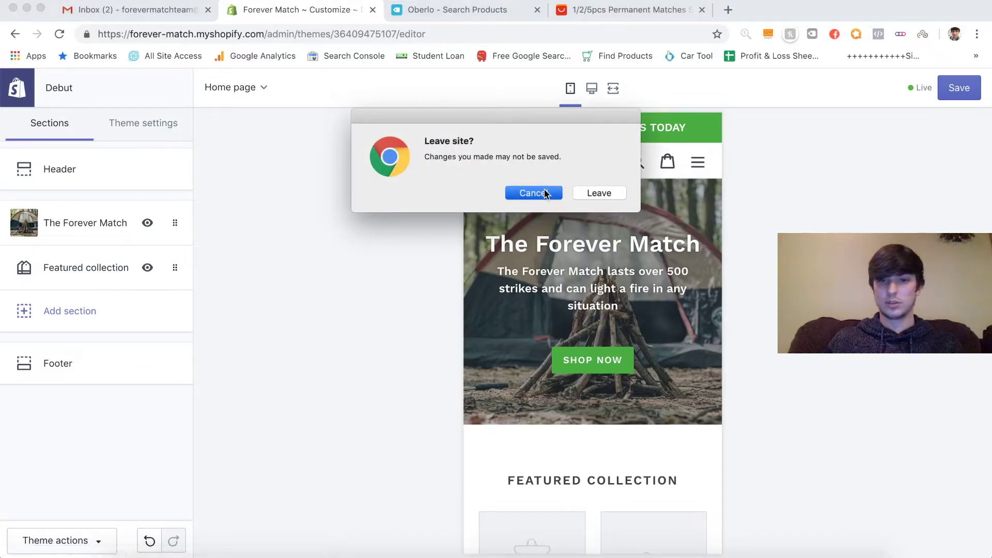
{"action": "left_click", "coordinate": [958, 89]}
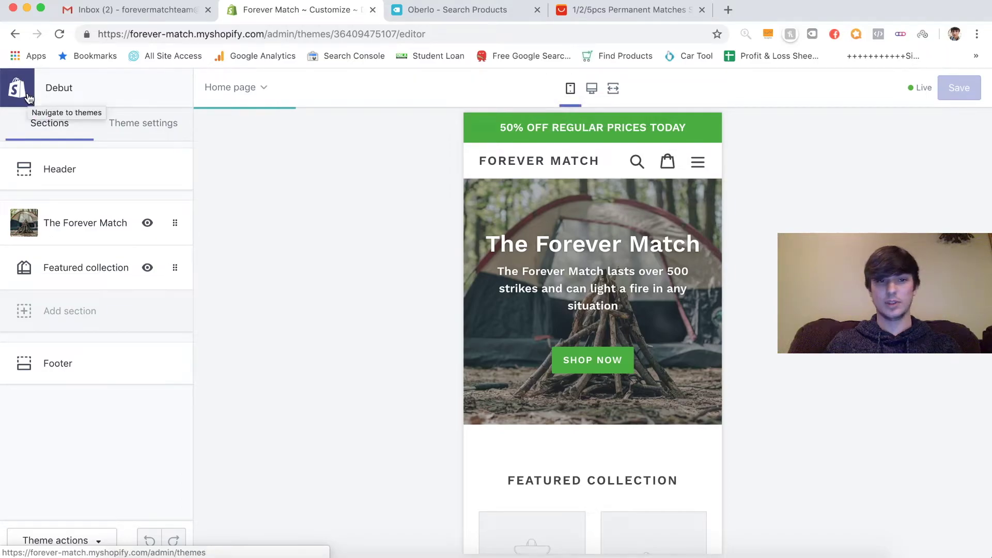
- Exit the theme editor to the admin and open the Products list
{"action": "left_click", "coordinate": [28, 98]}
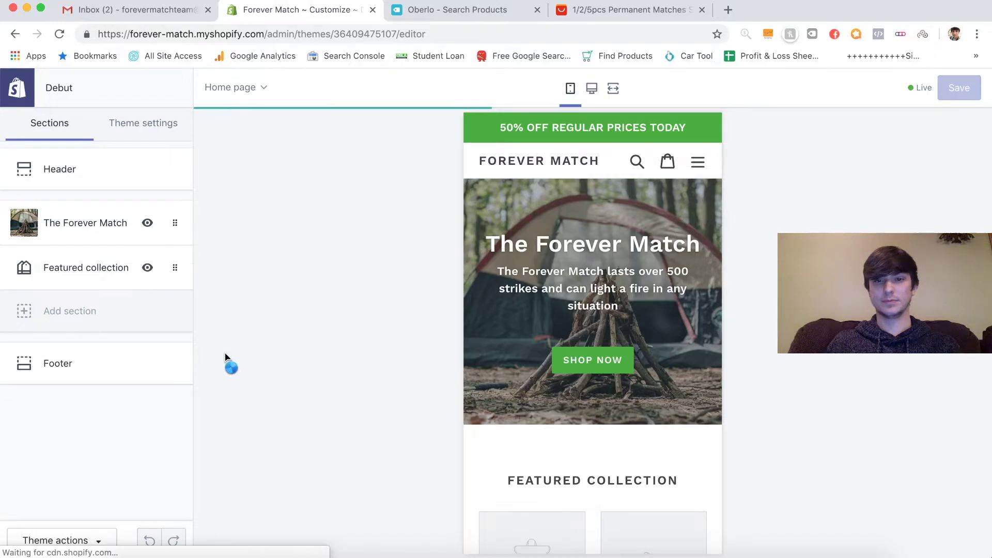
{"action": "left_click", "coordinate": [19, 89]}
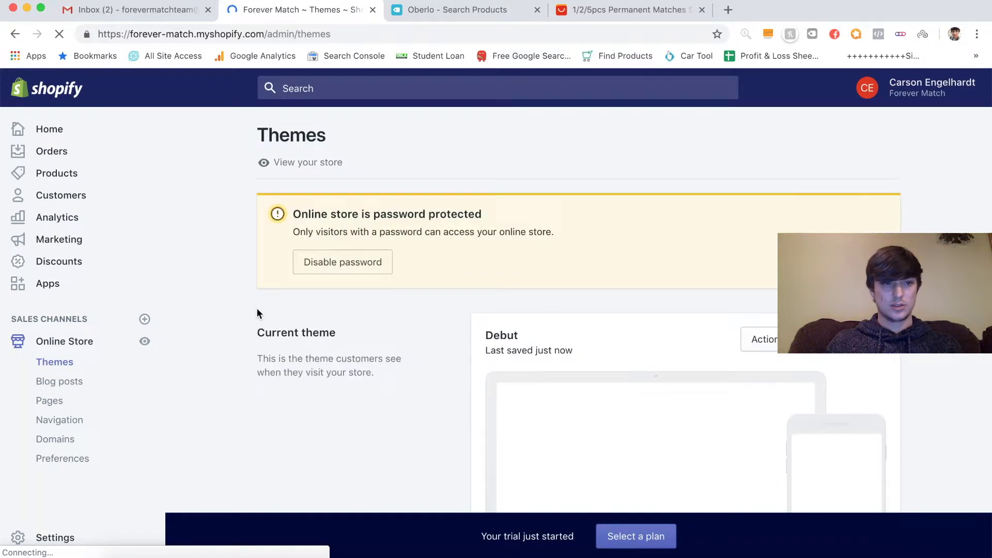
{"action": "scroll", "coordinate": [257, 313], "scroll_direction": "down", "scroll_amount": 2}
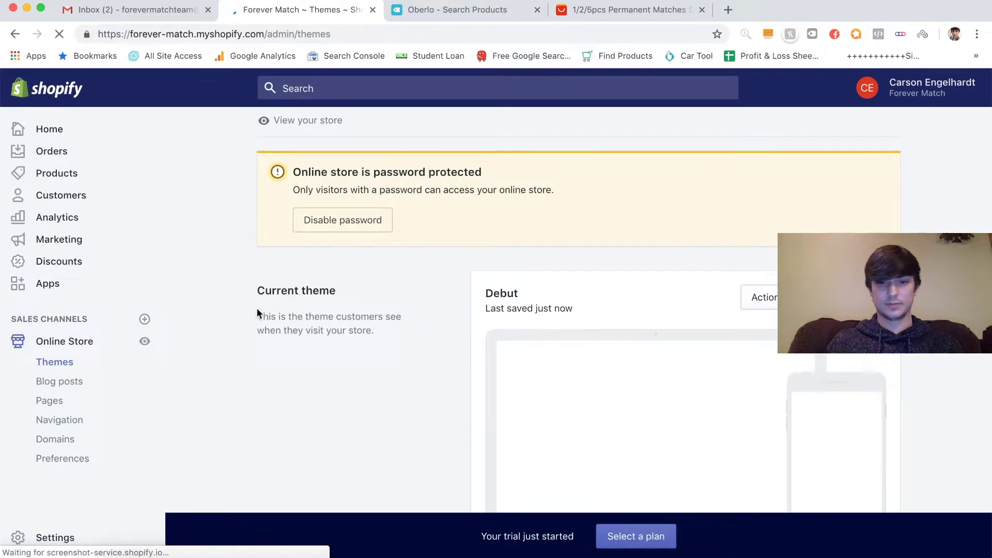
{"action": "scroll", "coordinate": [258, 313], "scroll_direction": "down", "scroll_amount": 1}
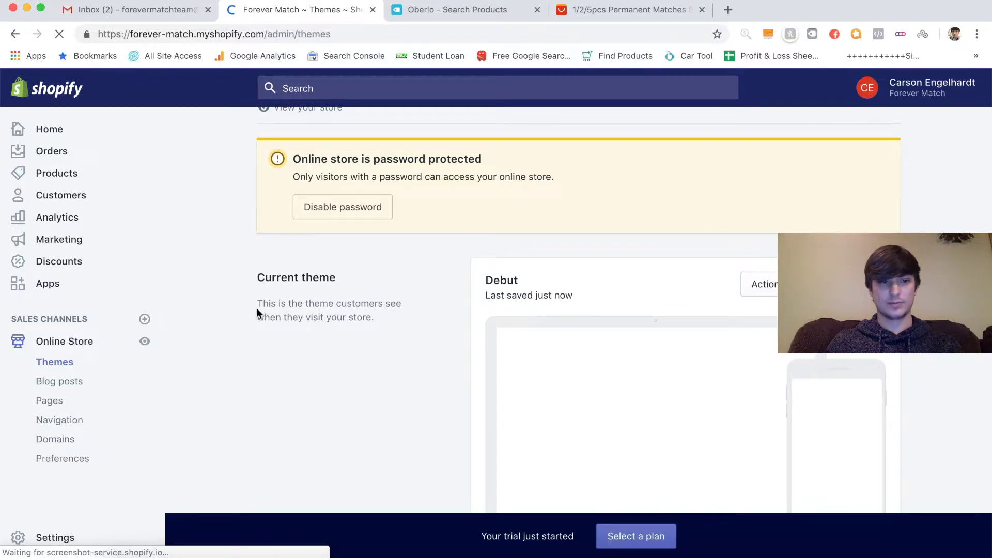
{"action": "left_click", "coordinate": [54, 174]}
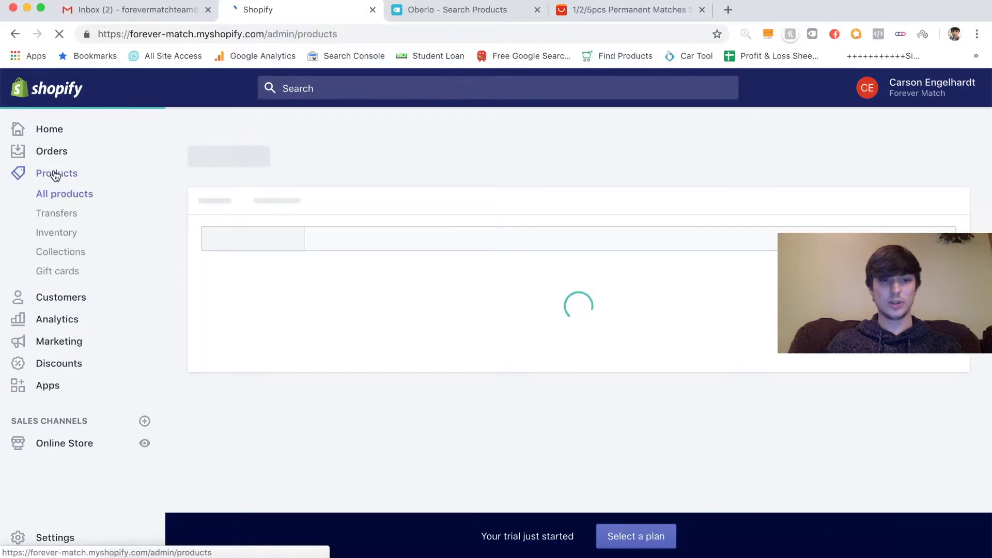
- Open Forever Match and assign the plain match photo to the 1pc variant
{"action": "left_click", "coordinate": [358, 368]}
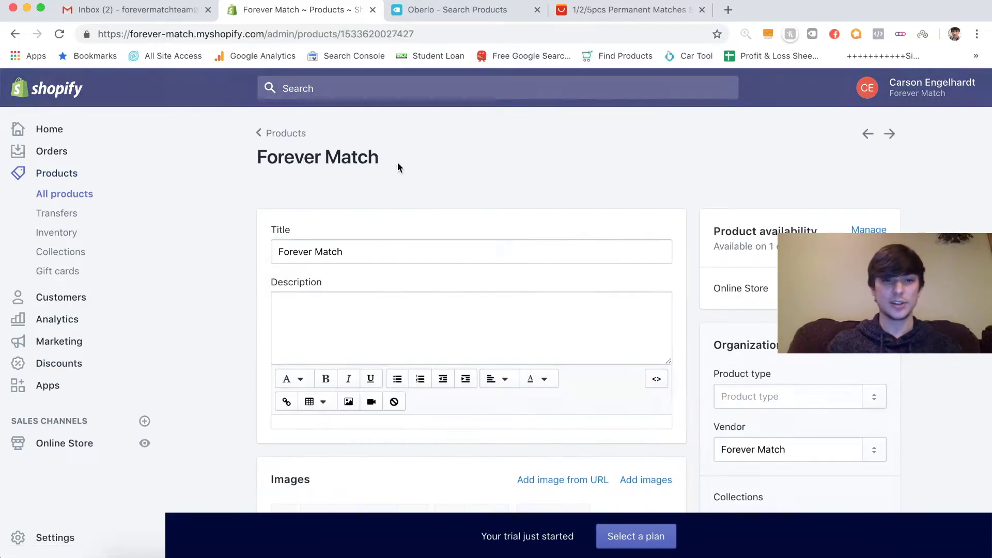
{"action": "scroll", "coordinate": [398, 166], "scroll_direction": "down", "scroll_amount": 4}
{"action": "scroll", "coordinate": [398, 165], "scroll_direction": "down", "scroll_amount": 5}
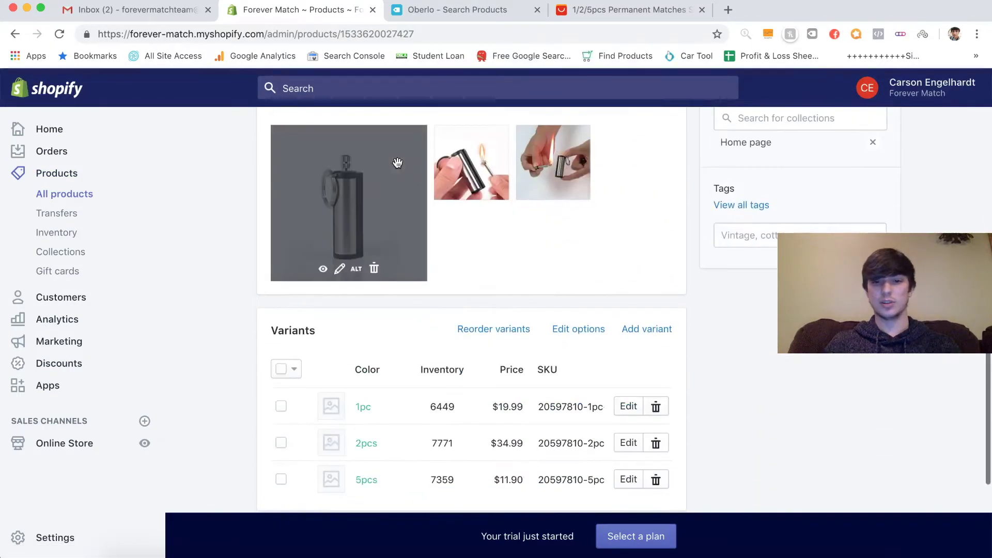
{"action": "scroll", "coordinate": [248, 297], "scroll_direction": "down", "scroll_amount": 2}
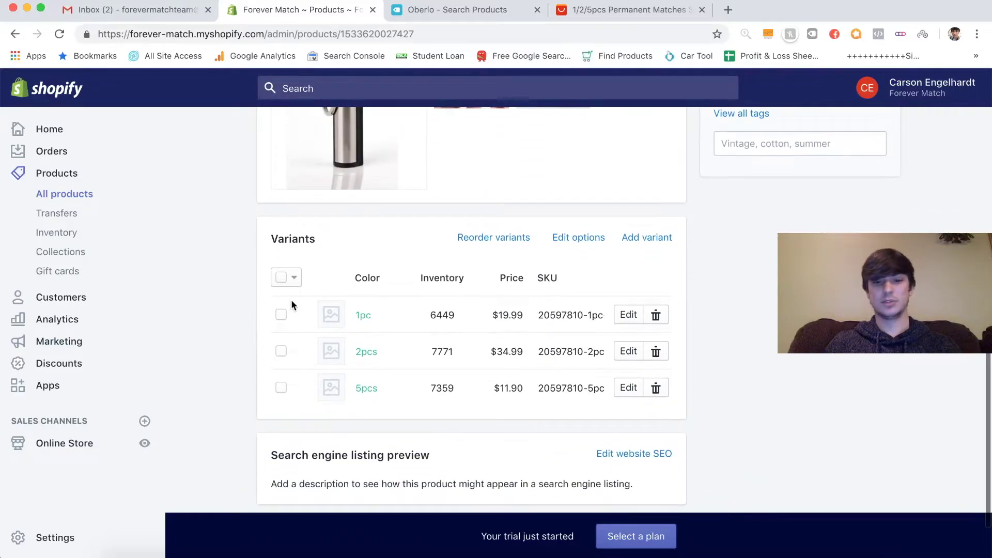
{"action": "left_click", "coordinate": [331, 314]}
{"action": "left_click", "coordinate": [328, 200]}
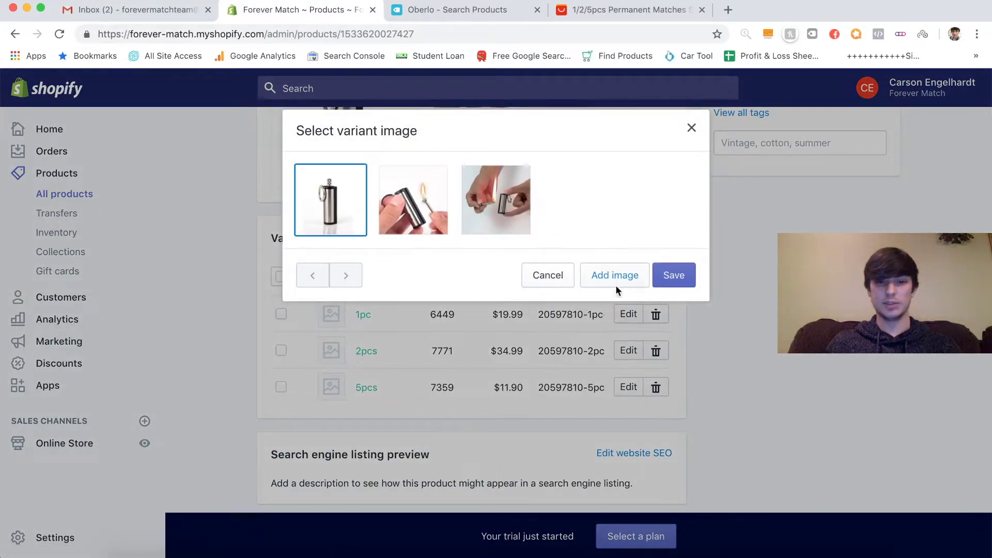
{"action": "left_click", "coordinate": [669, 276]}
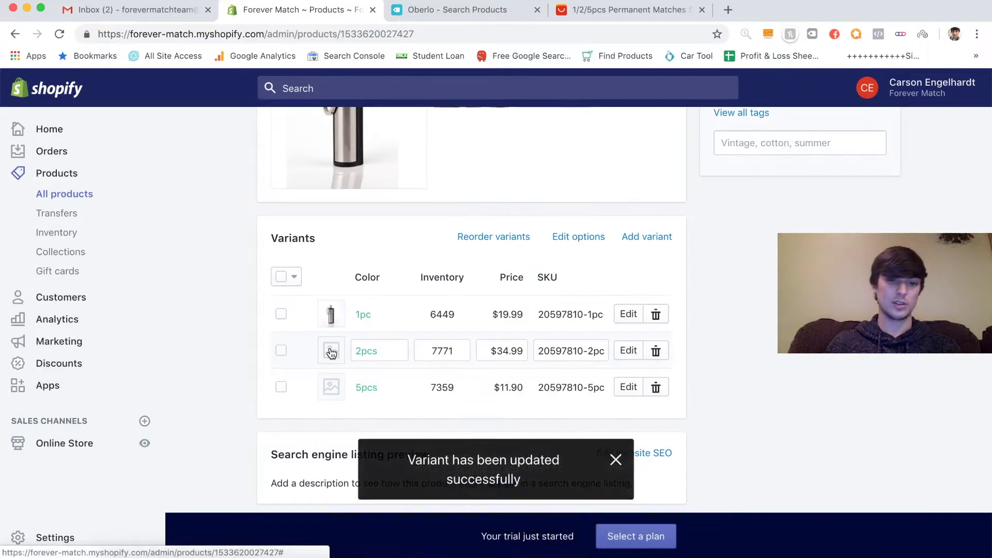
- Assign the same match photo to the 2pcs and 5pcs variants
{"action": "left_click", "coordinate": [331, 351]}
{"action": "left_click", "coordinate": [329, 201]}
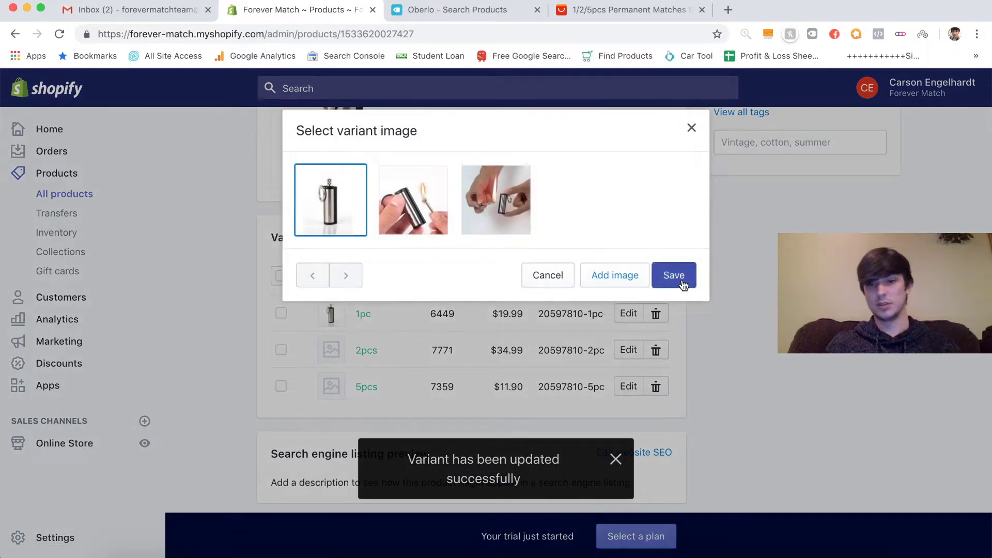
{"action": "left_click", "coordinate": [674, 276]}
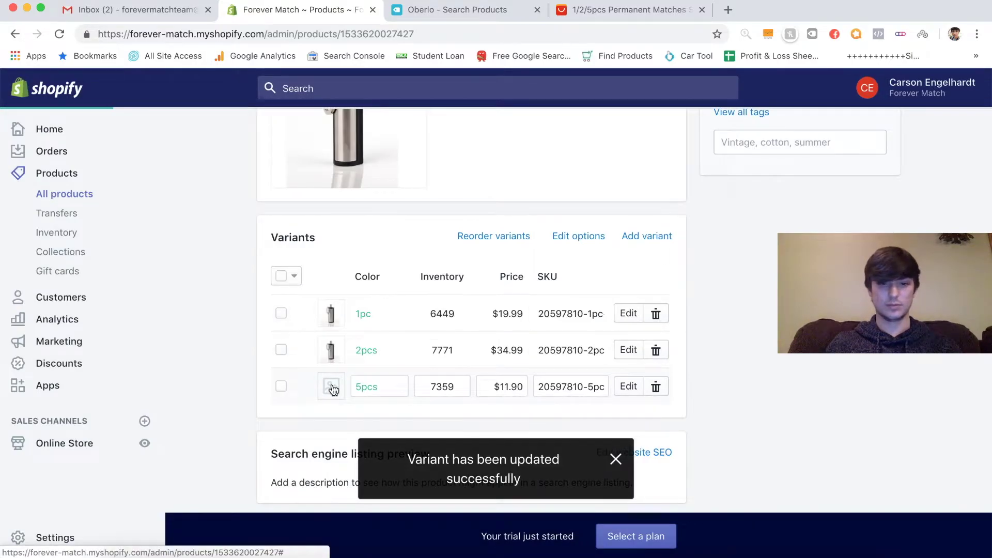
{"action": "left_click", "coordinate": [333, 390]}
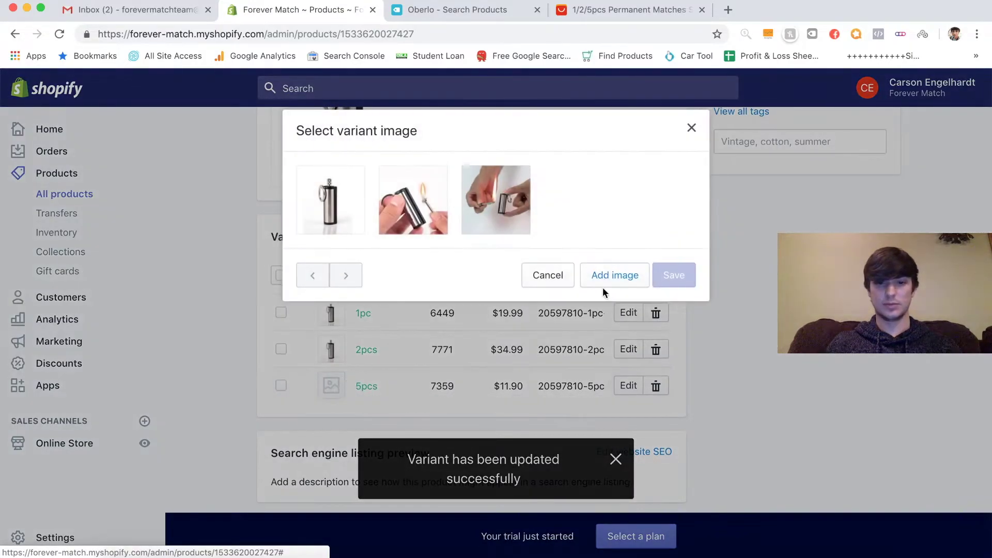
{"action": "left_click", "coordinate": [330, 201]}
{"action": "left_click", "coordinate": [678, 274]}
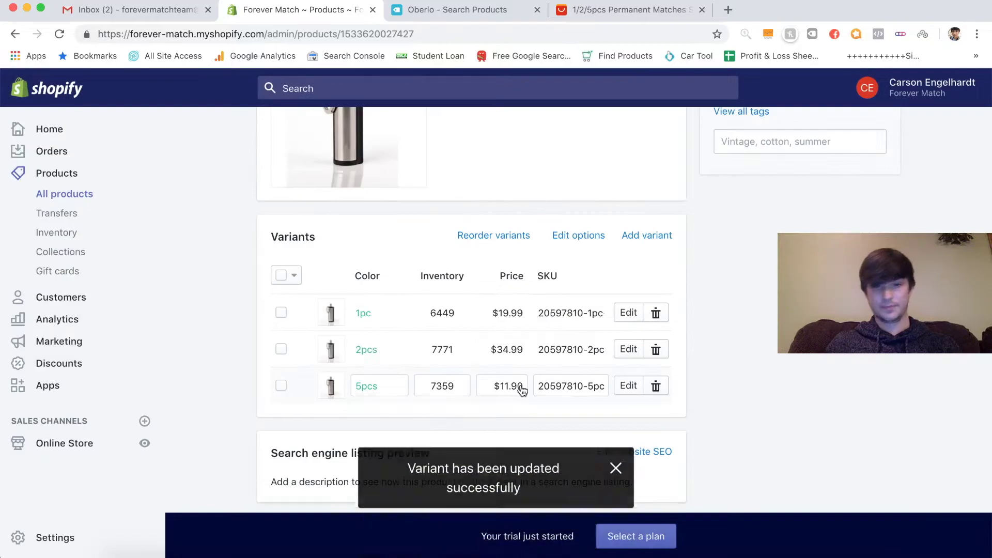
- Change the 5pcs variant price to 49.99, save the product, and return Home
{"action": "left_click", "coordinate": [510, 387]}
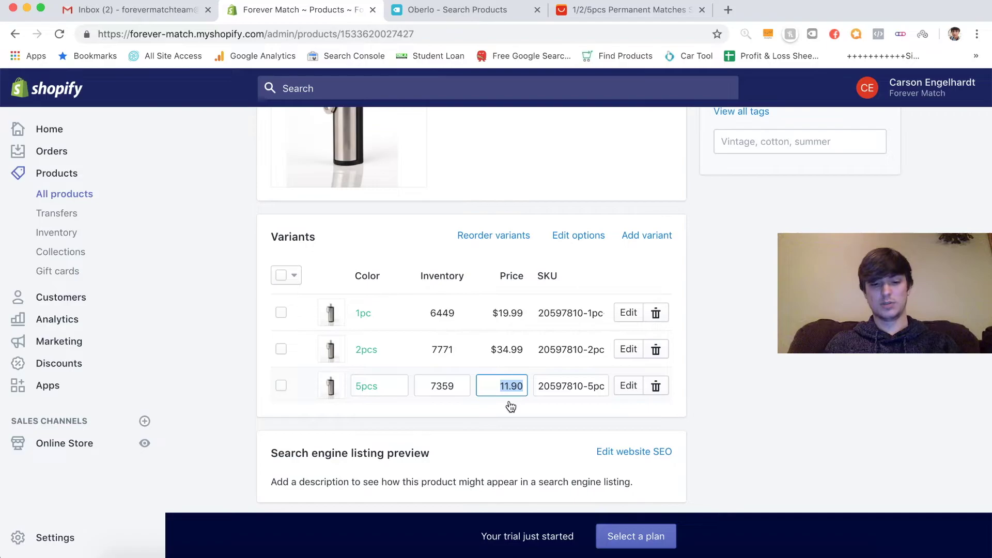
{"action": "type", "text": "49.99"}
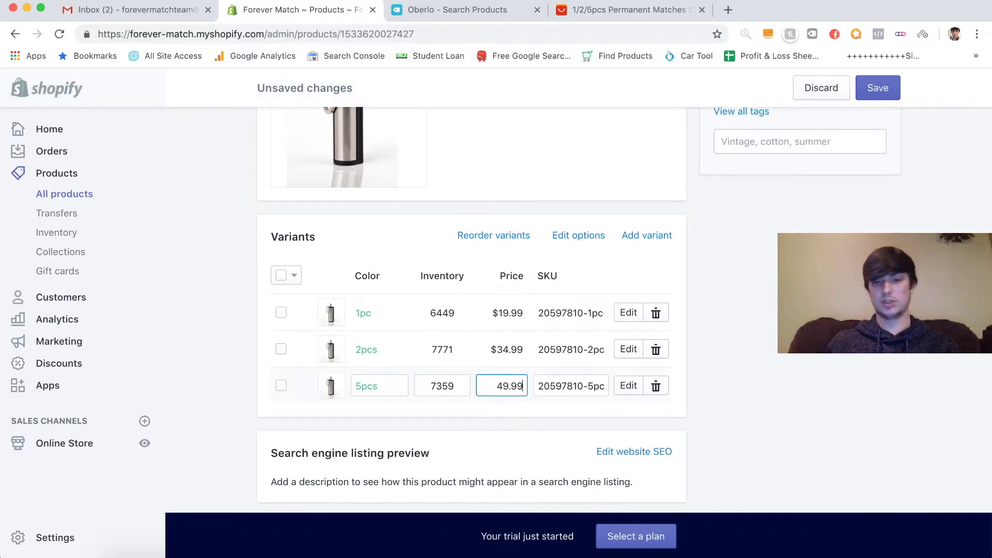
{"action": "left_click", "coordinate": [523, 415]}
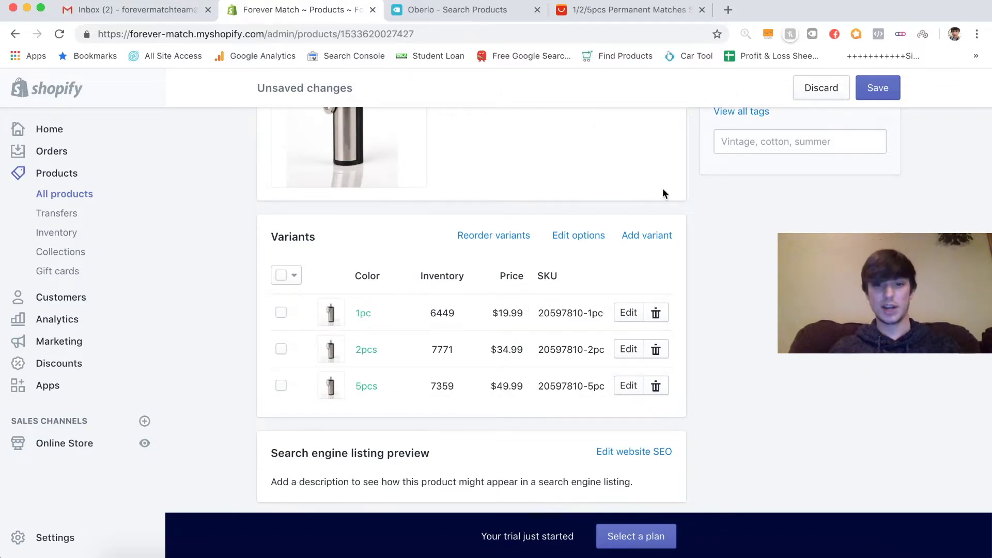
{"action": "scroll", "coordinate": [677, 258], "scroll_direction": "down", "scroll_amount": 2}
{"action": "scroll", "coordinate": [687, 311], "scroll_direction": "up", "scroll_amount": 10}
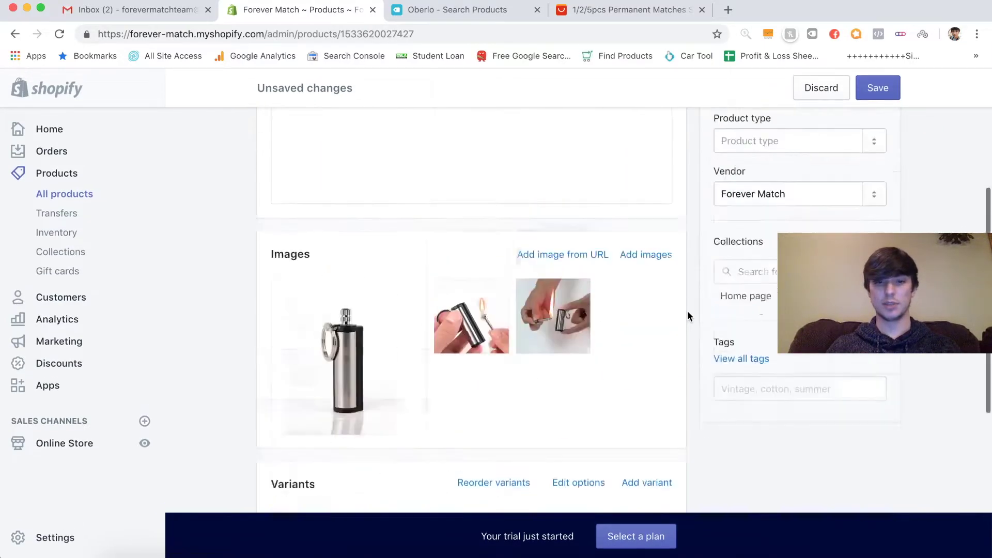
{"action": "scroll", "coordinate": [687, 312], "scroll_direction": "down", "scroll_amount": 3}
{"action": "scroll", "coordinate": [687, 312], "scroll_direction": "up", "scroll_amount": 3}
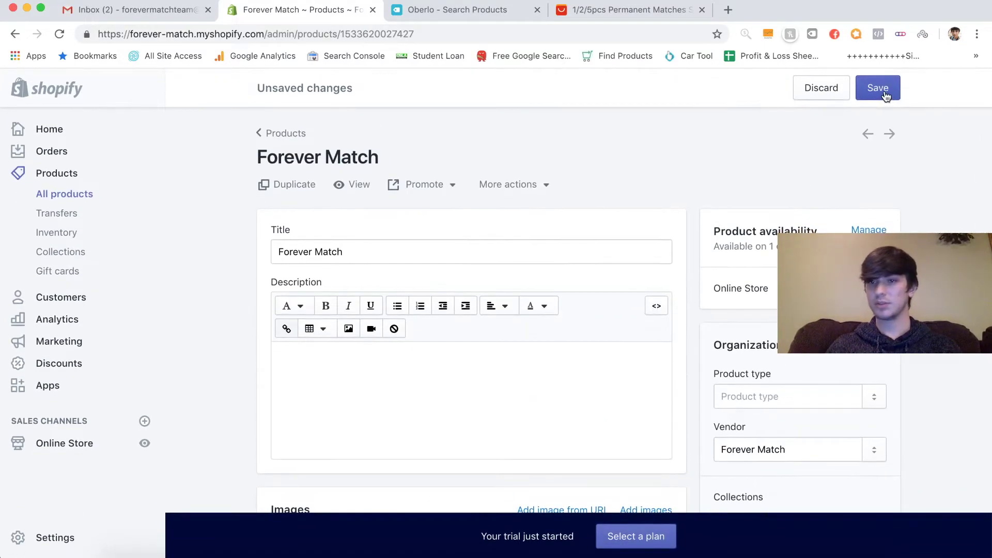
{"action": "left_click", "coordinate": [883, 91]}
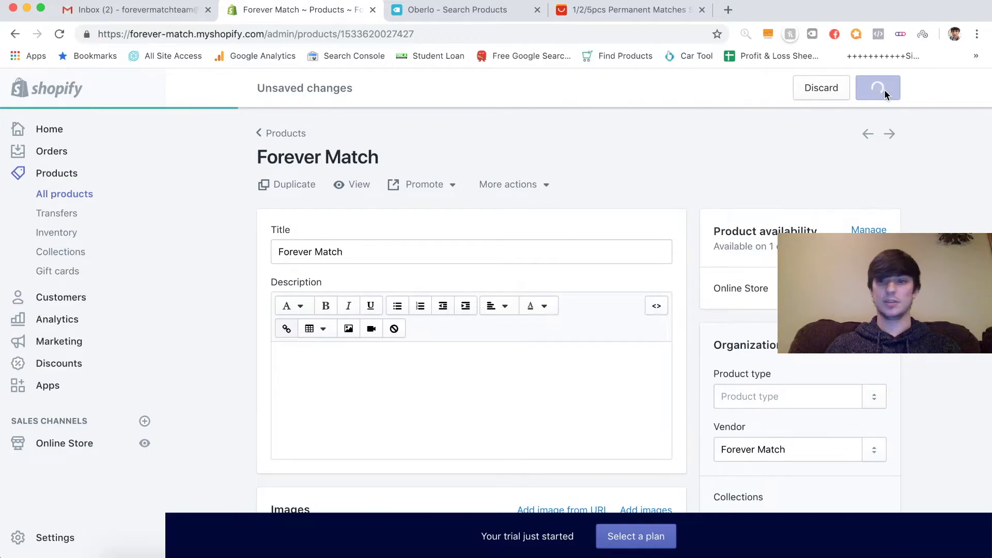
{"action": "left_click", "coordinate": [58, 128]}
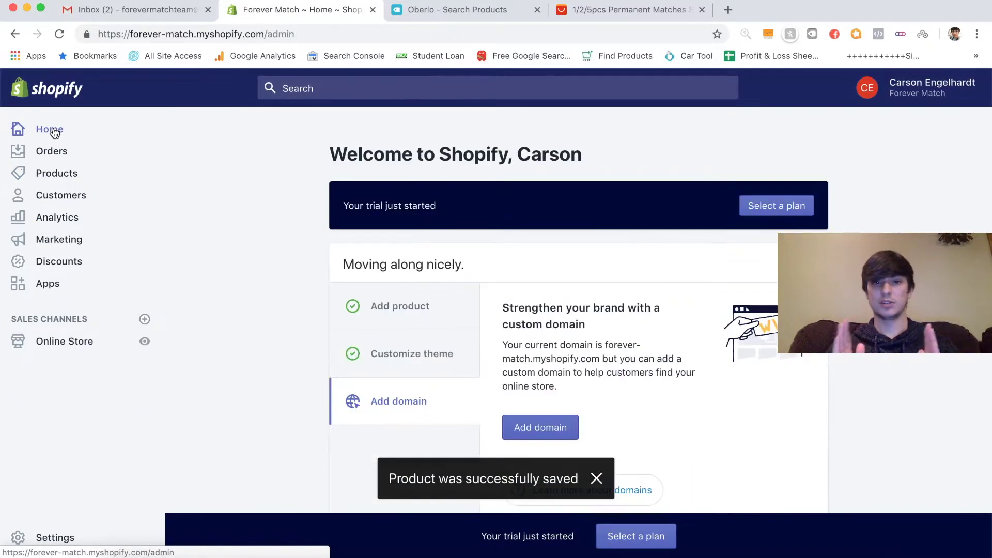
- Customize the Debut theme and select its Featured collection section
{"action": "left_click", "coordinate": [76, 348]}
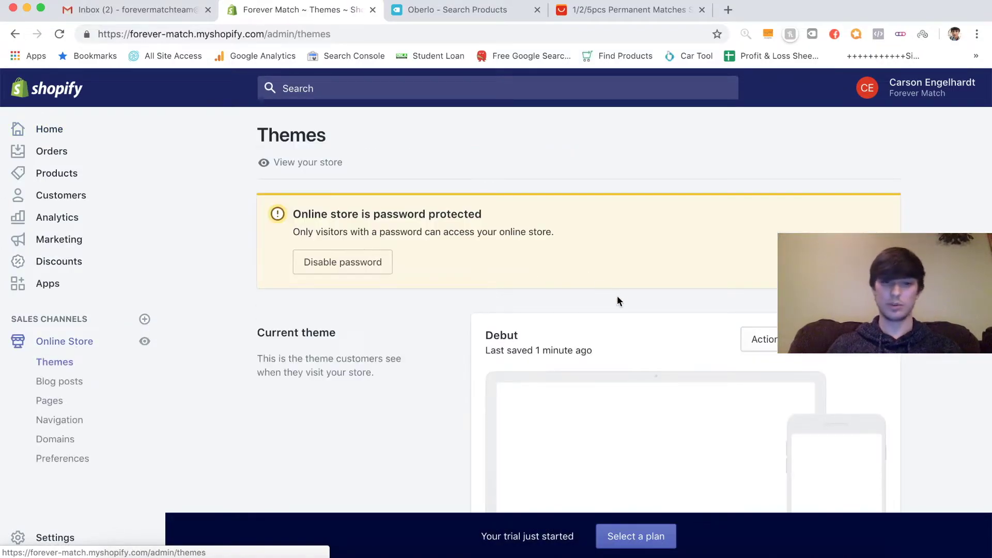
{"action": "left_click", "coordinate": [847, 339]}
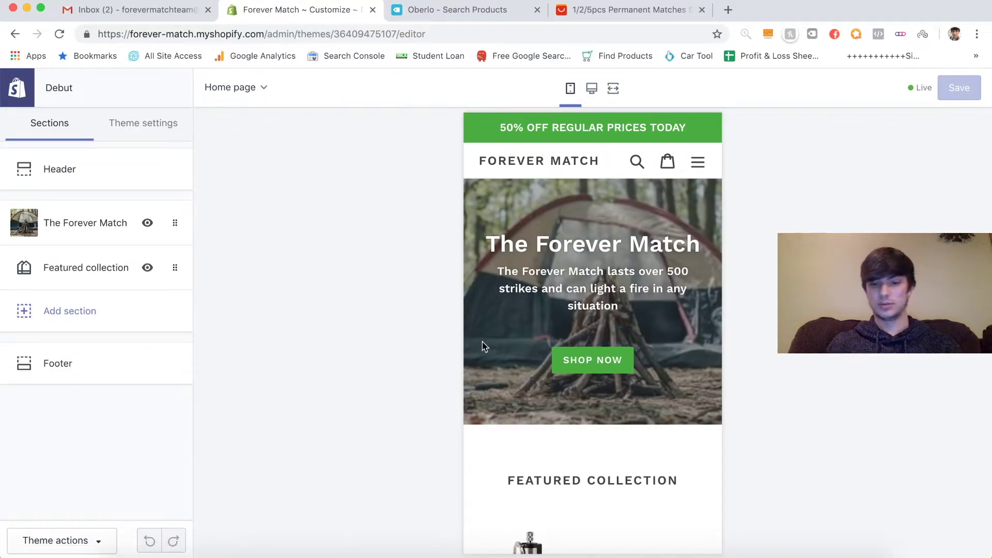
{"action": "scroll", "coordinate": [482, 342], "scroll_direction": "down", "scroll_amount": 3}
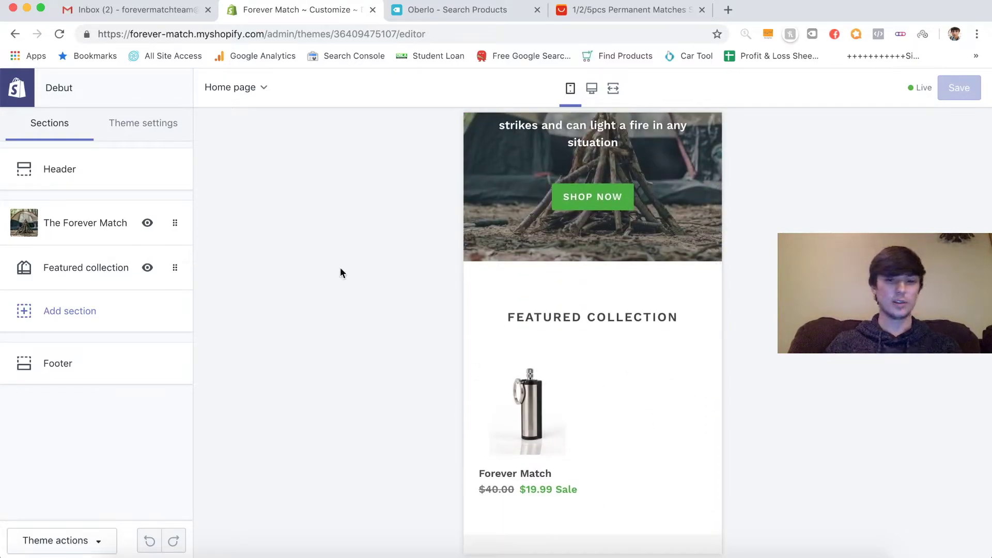
{"action": "scroll", "coordinate": [580, 509], "scroll_direction": "down", "scroll_amount": 4}
{"action": "scroll", "coordinate": [580, 509], "scroll_direction": "up", "scroll_amount": 4}
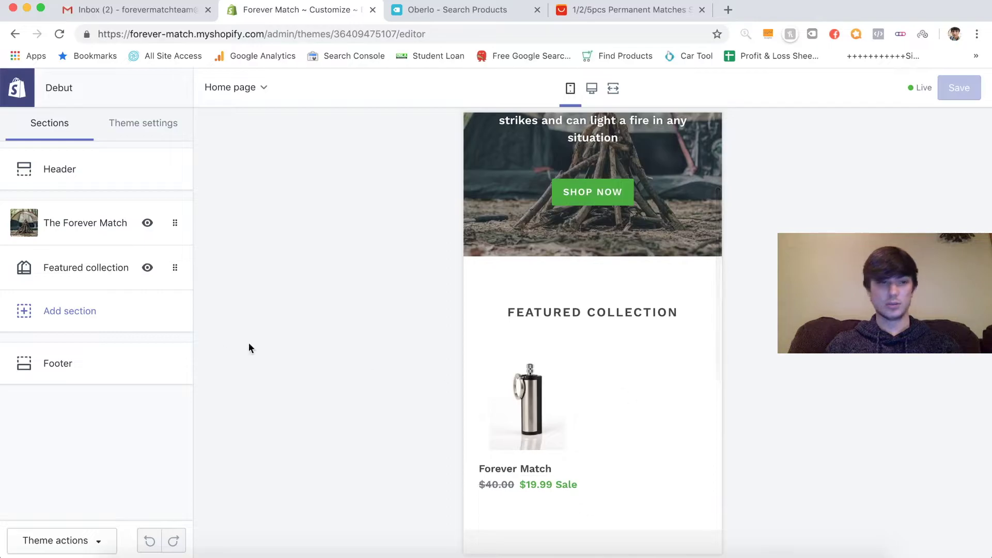
{"action": "left_click", "coordinate": [85, 265]}
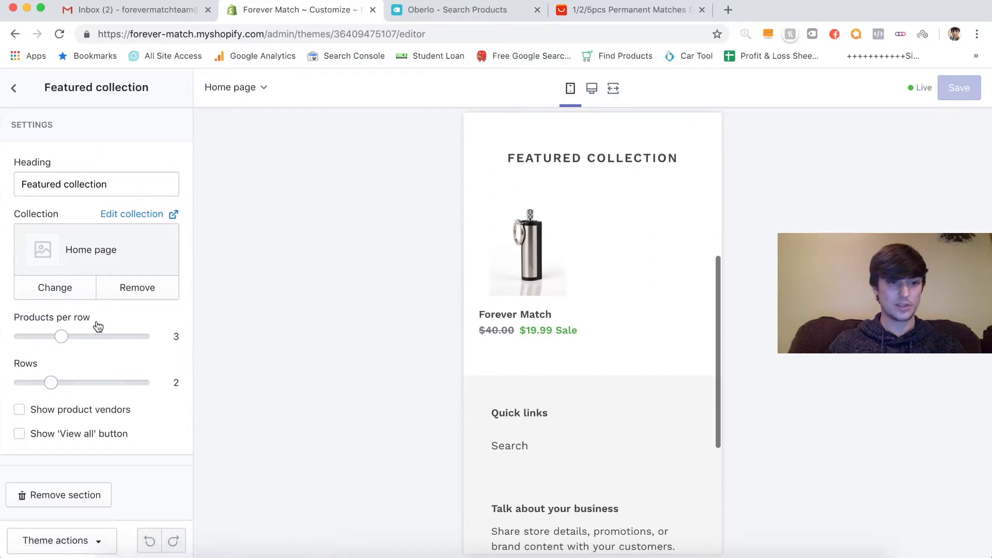
- Set the Featured collection to 1 row with 2 products per row and save the theme
{"action": "left_click_drag", "start_coordinate": [52, 382], "coordinate": [2, 367]}
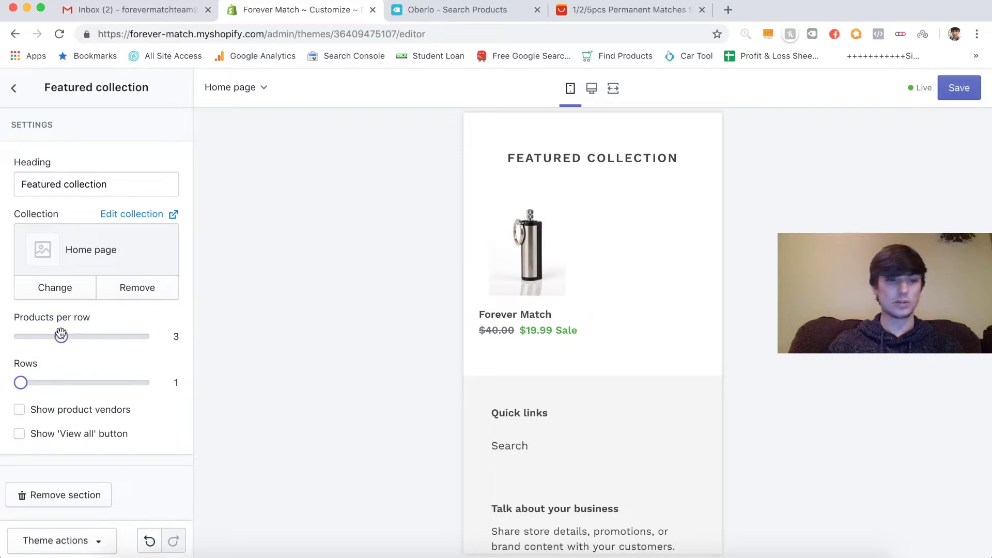
{"action": "left_click_drag", "start_coordinate": [61, 336], "coordinate": [2, 322]}
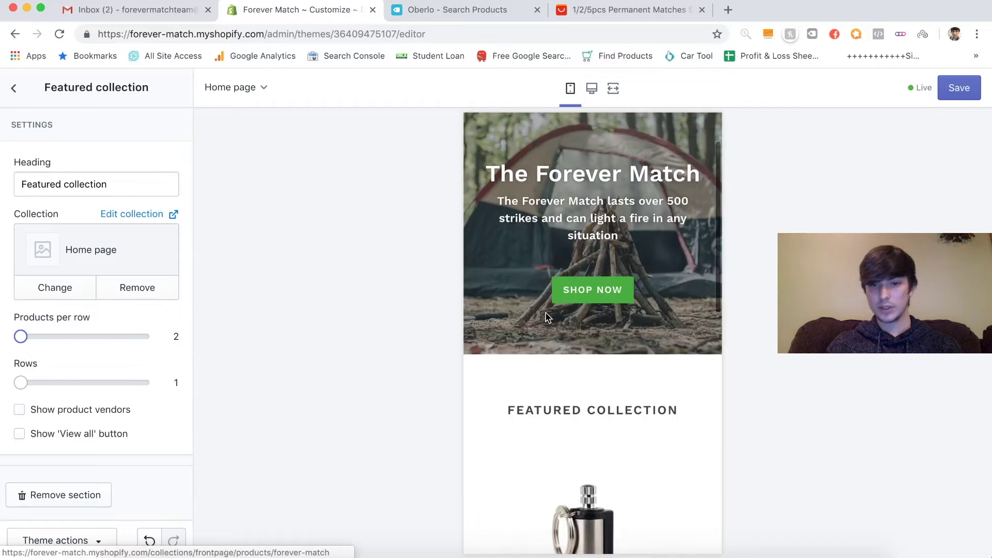
{"action": "scroll", "coordinate": [672, 341], "scroll_direction": "down", "scroll_amount": 10}
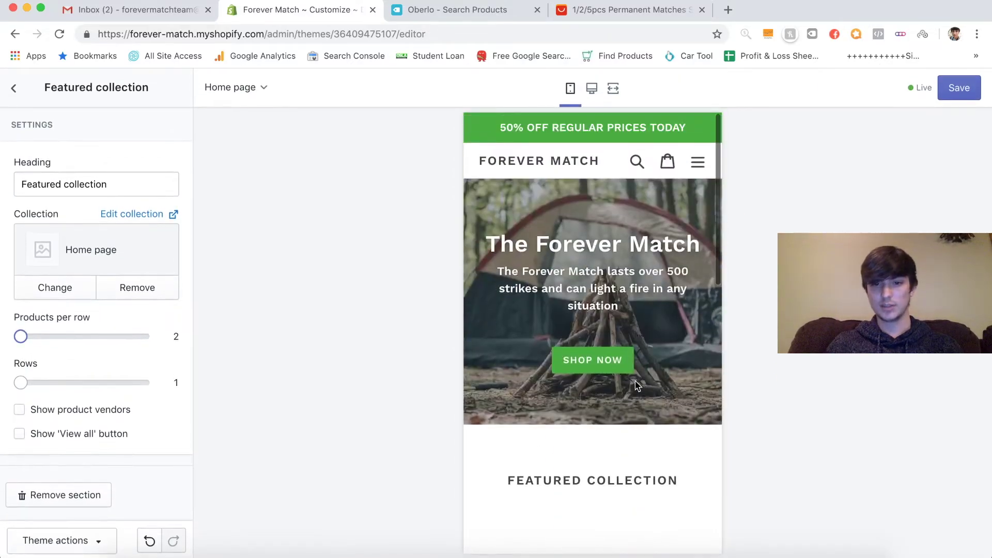
{"action": "scroll", "coordinate": [637, 386], "scroll_direction": "down", "scroll_amount": 10}
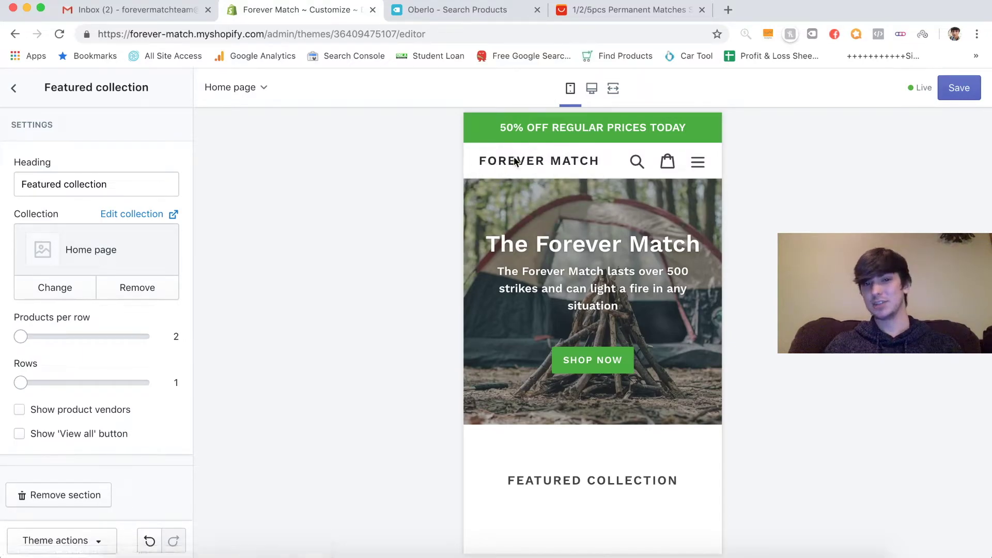
{"action": "scroll", "coordinate": [605, 264], "scroll_direction": "down", "scroll_amount": 10}
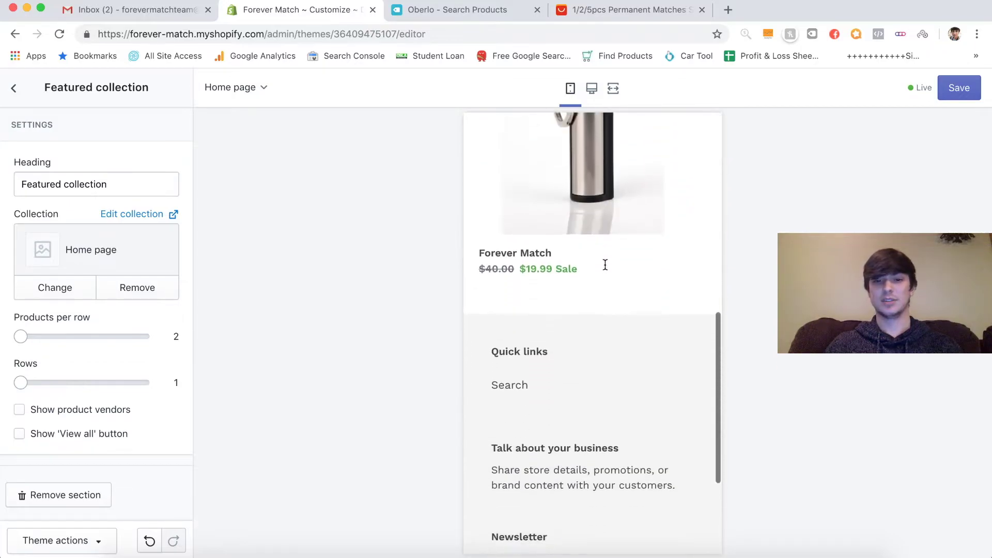
{"action": "scroll", "coordinate": [605, 274], "scroll_direction": "up", "scroll_amount": 10}
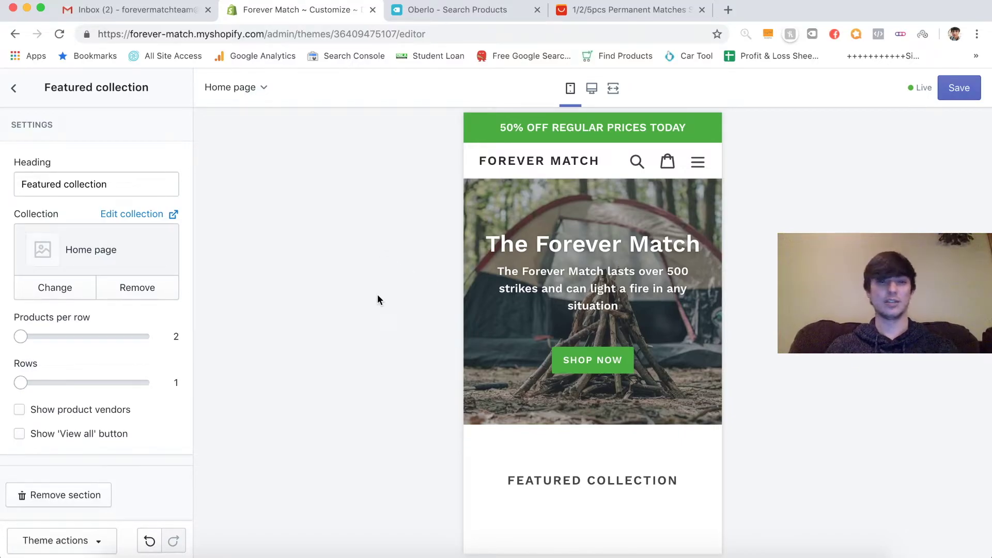
{"action": "left_click", "coordinate": [958, 88]}
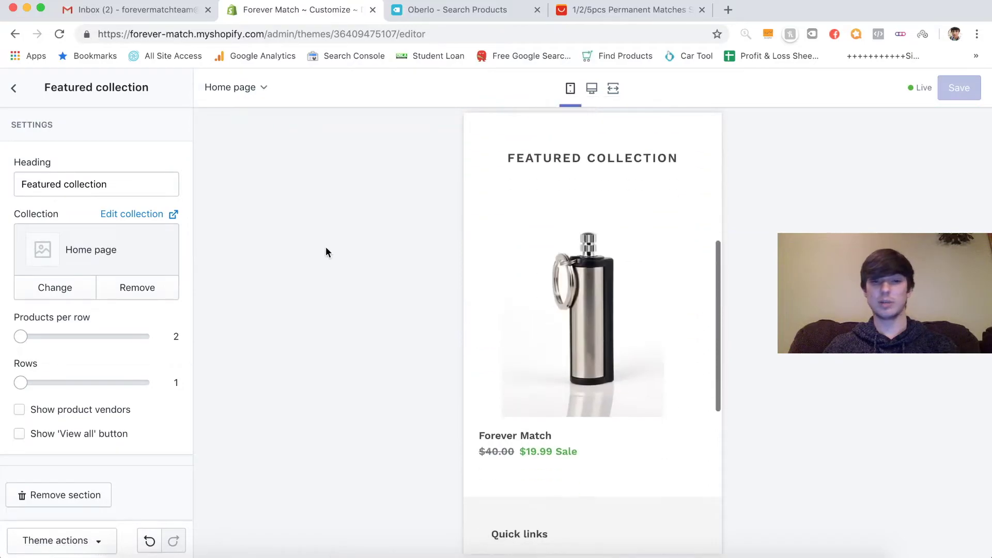
{"action": "scroll", "coordinate": [586, 333], "scroll_direction": "down", "scroll_amount": 4}
{"action": "scroll", "coordinate": [586, 331], "scroll_direction": "down", "scroll_amount": 3}
{"action": "scroll", "coordinate": [586, 331], "scroll_direction": "up", "scroll_amount": 15}
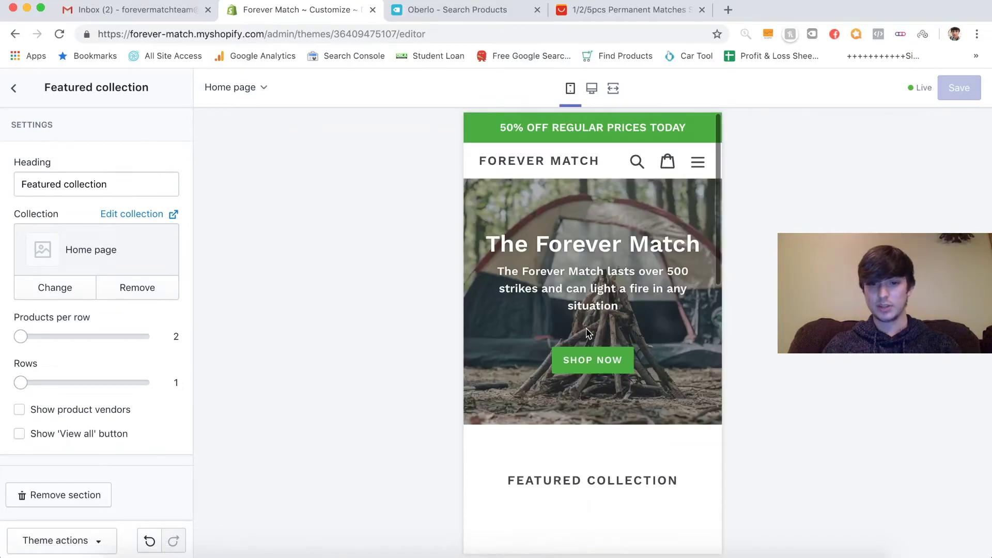
{"action": "left_click", "coordinate": [14, 88]}
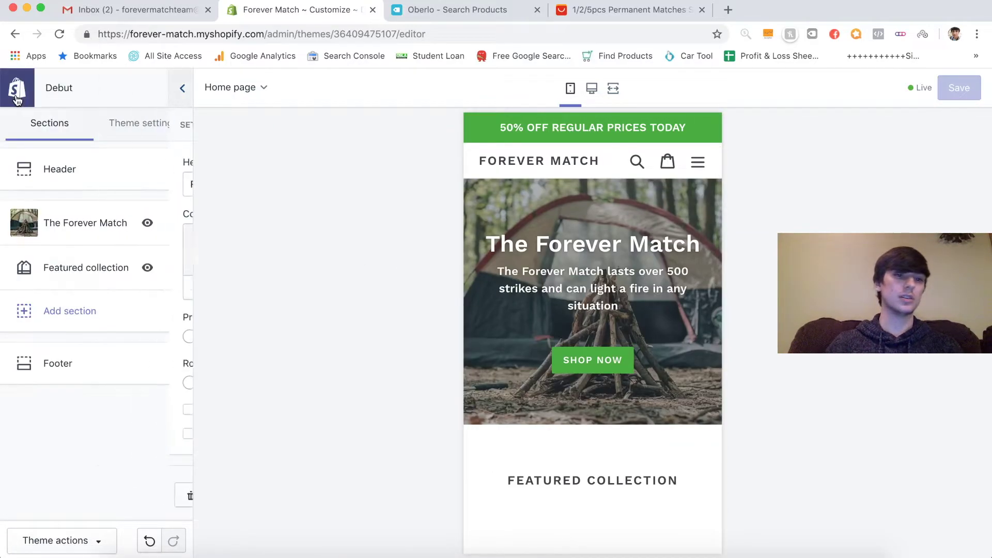
- Review the Forever Match product page, then check the AliExpress striker's $3.80 price and ePacket shipping
{"action": "left_click", "coordinate": [16, 88]}
{"action": "left_click", "coordinate": [382, 349]}
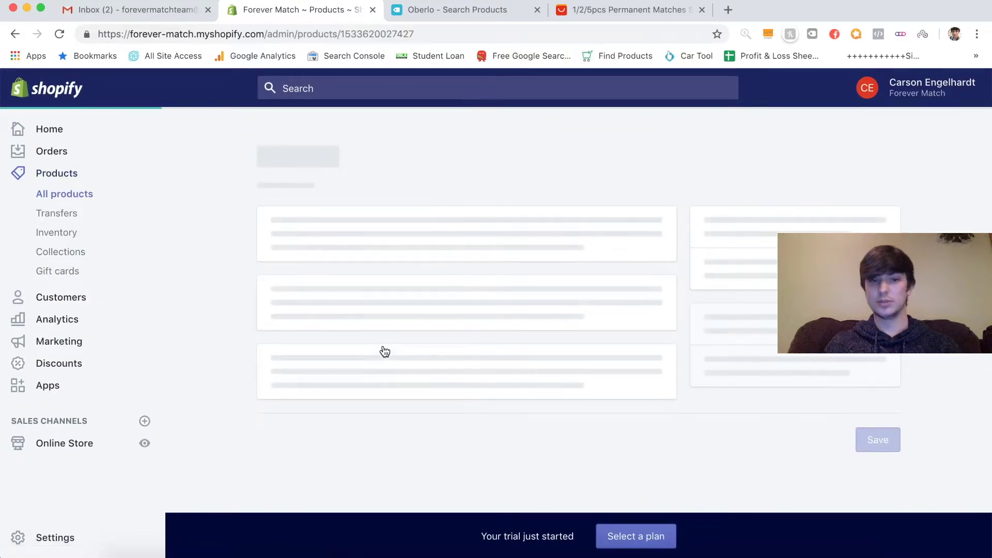
{"action": "scroll", "coordinate": [235, 324], "scroll_direction": "down", "scroll_amount": 4}
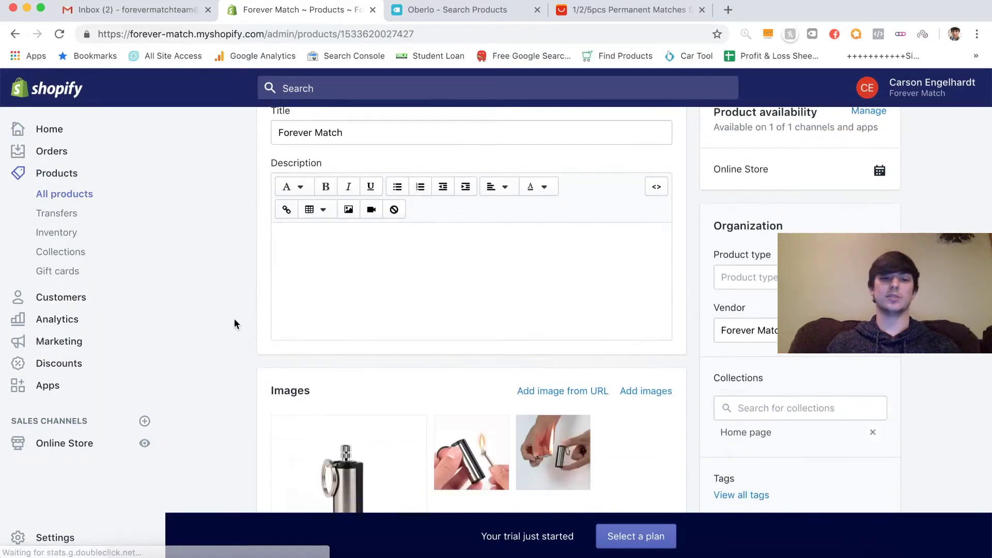
{"action": "scroll", "coordinate": [691, 230], "scroll_direction": "up", "scroll_amount": 4}
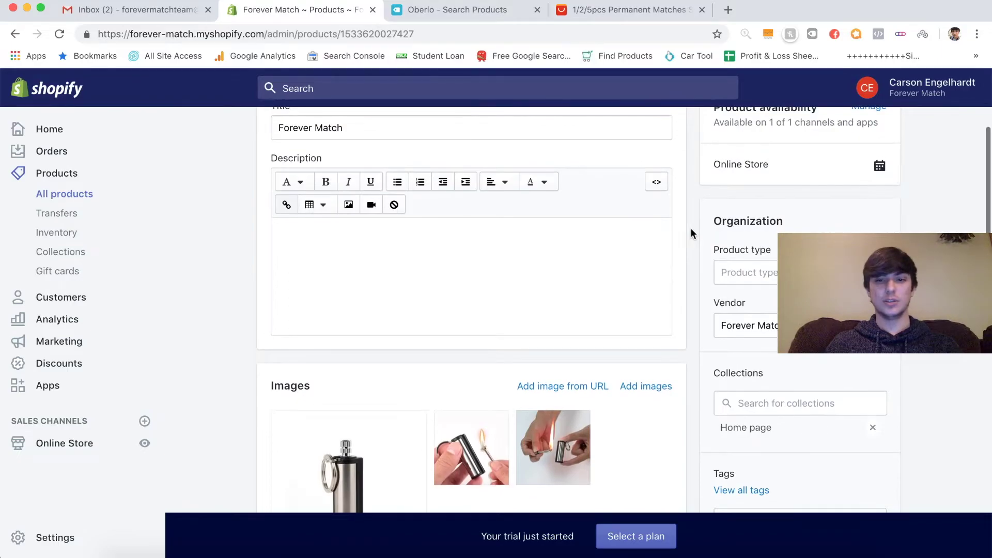
{"action": "scroll", "coordinate": [692, 233], "scroll_direction": "down", "scroll_amount": 2}
{"action": "scroll", "coordinate": [691, 233], "scroll_direction": "up", "scroll_amount": 1}
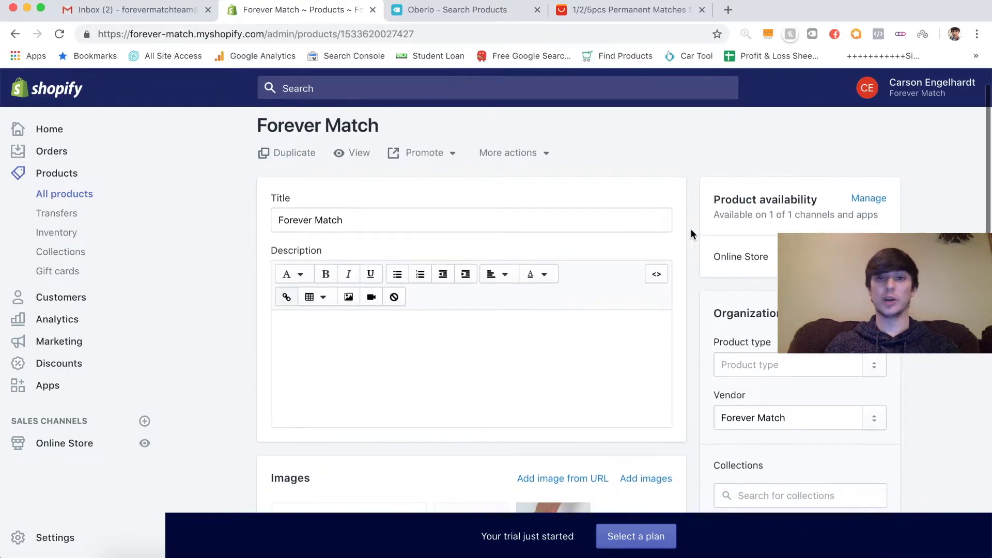
{"action": "scroll", "coordinate": [691, 234], "scroll_direction": "down", "scroll_amount": 10}
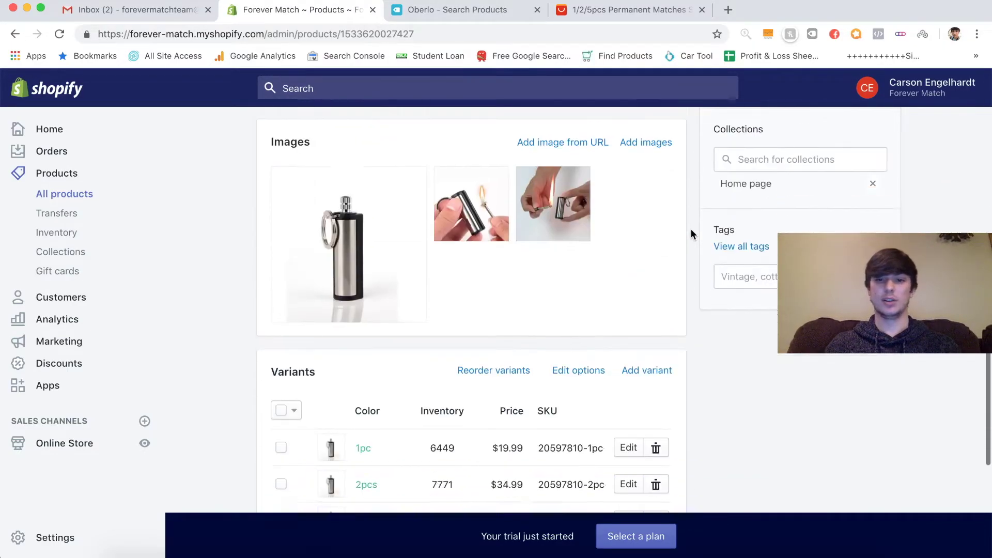
{"action": "scroll", "coordinate": [691, 233], "scroll_direction": "up", "scroll_amount": 3}
{"action": "scroll", "coordinate": [690, 234], "scroll_direction": "up", "scroll_amount": 8}
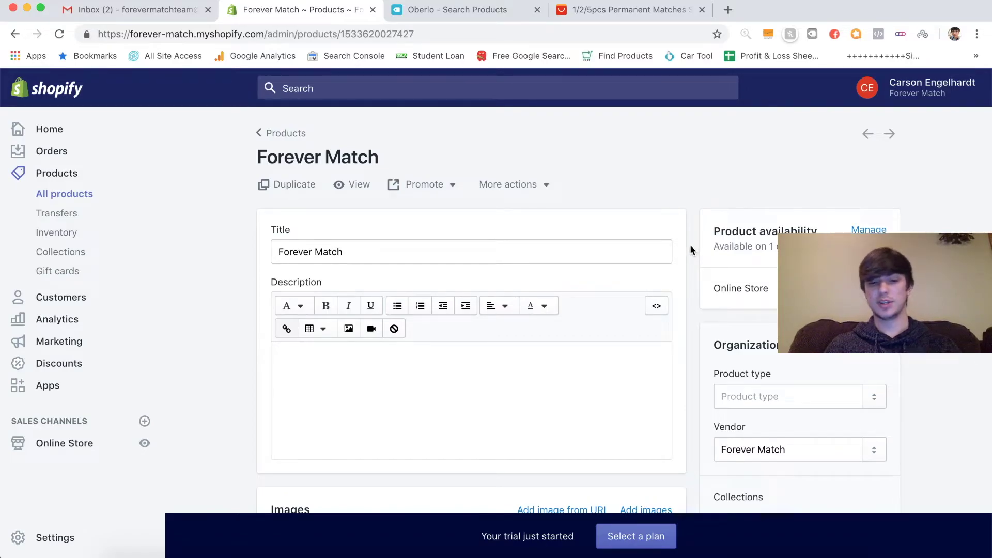
{"action": "key", "text": "super+4"}
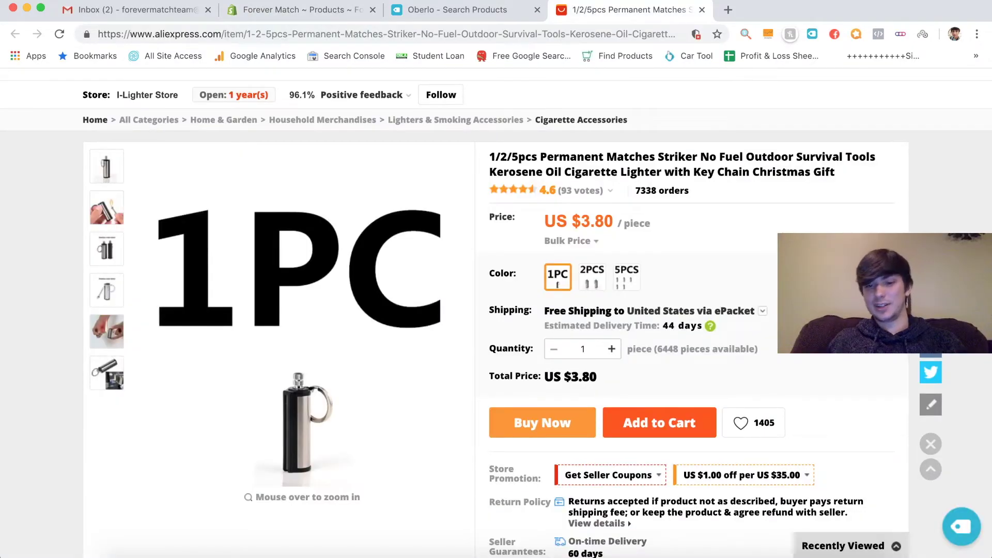
{"action": "left_click", "coordinate": [279, 12]}
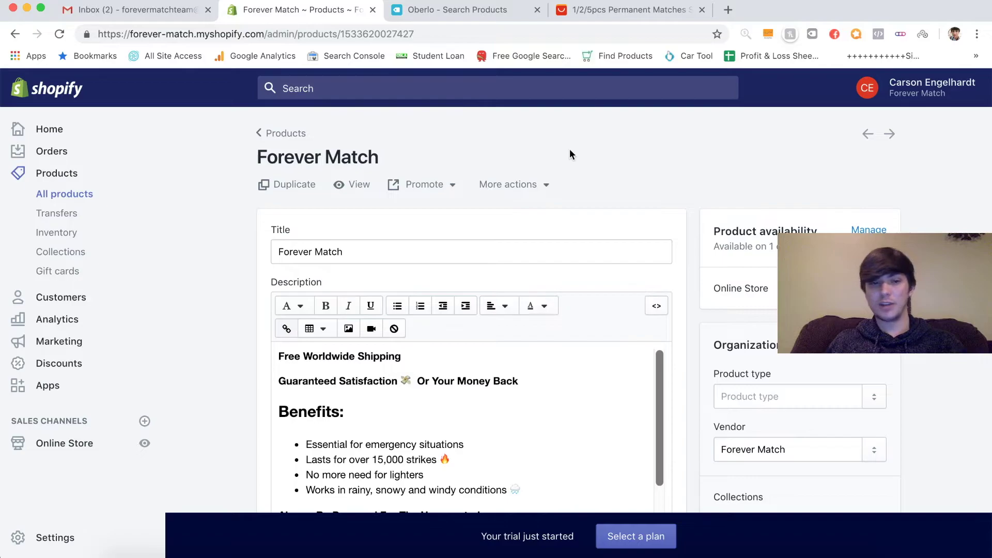
- Review the Forever Match description, highlighting its Free Worldwide Shipping line
{"action": "scroll", "coordinate": [671, 149], "scroll_direction": "down", "scroll_amount": 5}
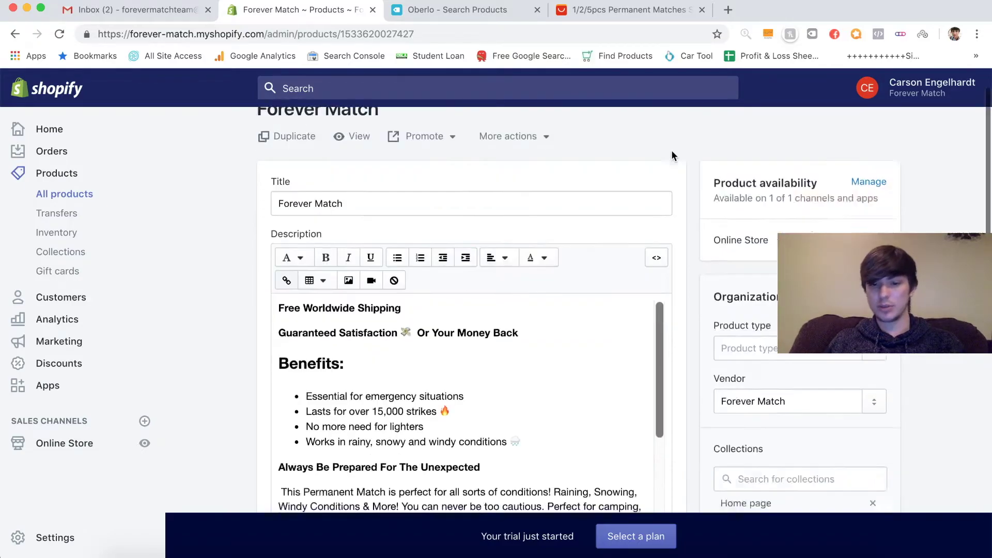
{"action": "scroll", "coordinate": [684, 317], "scroll_direction": "up", "scroll_amount": 2}
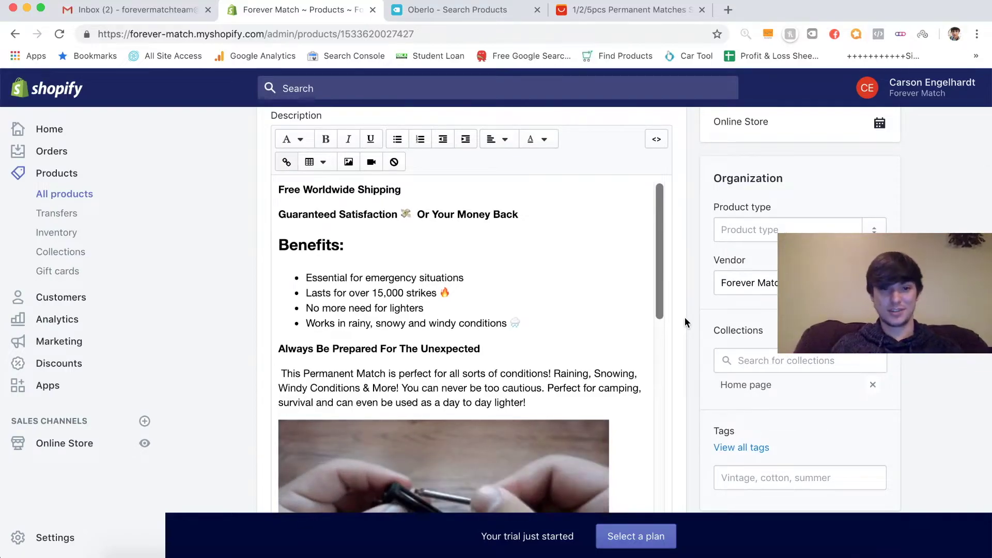
{"action": "scroll", "coordinate": [684, 321], "scroll_direction": "up", "scroll_amount": 1}
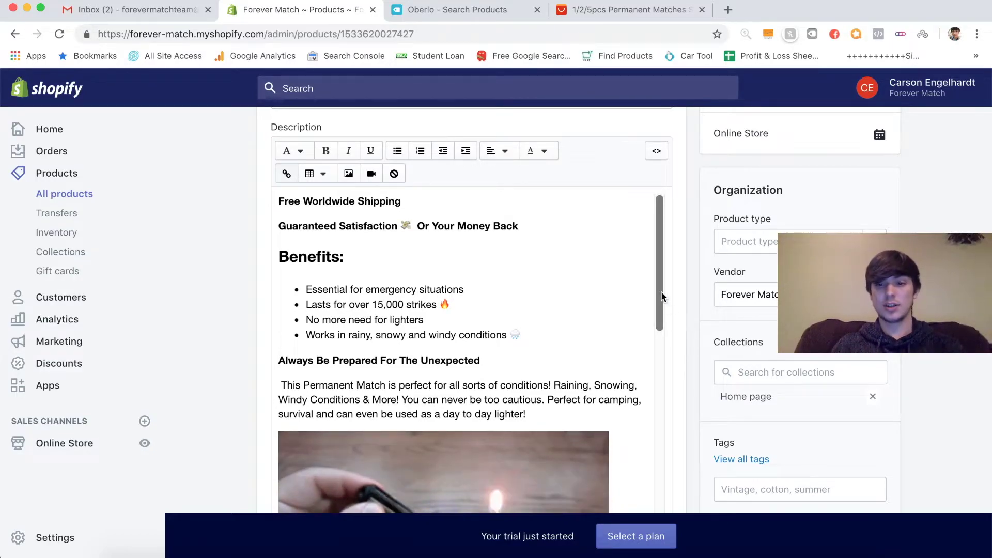
{"action": "mouse_move", "coordinate": [660, 290]}
{"action": "left_mouse_down"}
{"action": "mouse_move", "coordinate": [658, 498]}
{"action": "mouse_move", "coordinate": [670, 276]}
{"action": "left_mouse_up"}
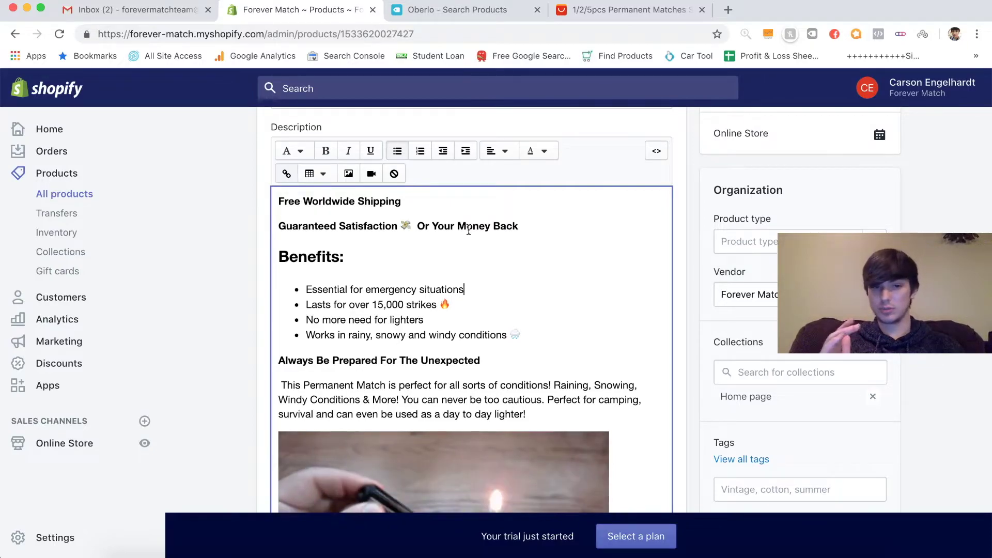
{"action": "left_click_drag", "start_coordinate": [279, 201], "coordinate": [400, 208]}
{"action": "left_click", "coordinate": [414, 201]}
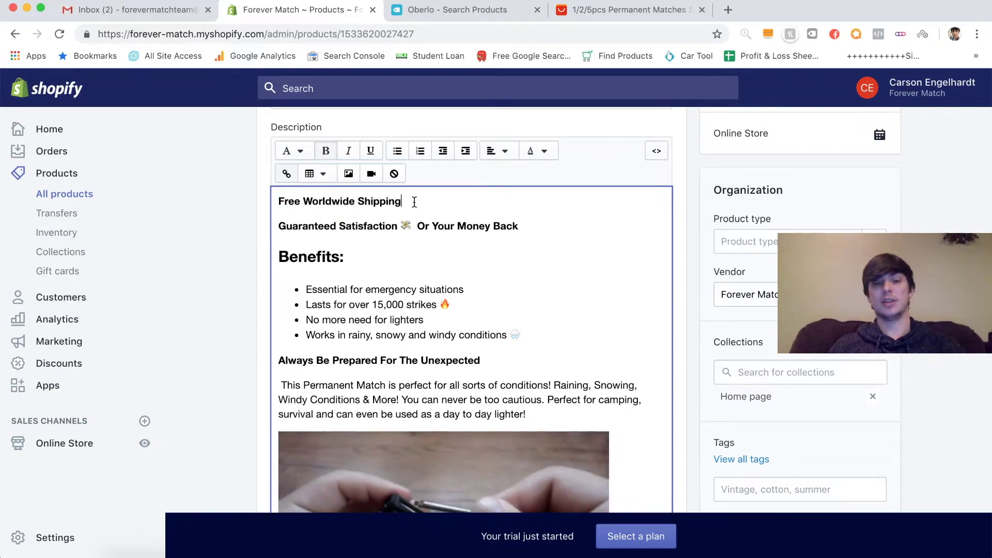
{"action": "scroll", "coordinate": [454, 279], "scroll_direction": "down", "scroll_amount": 1}
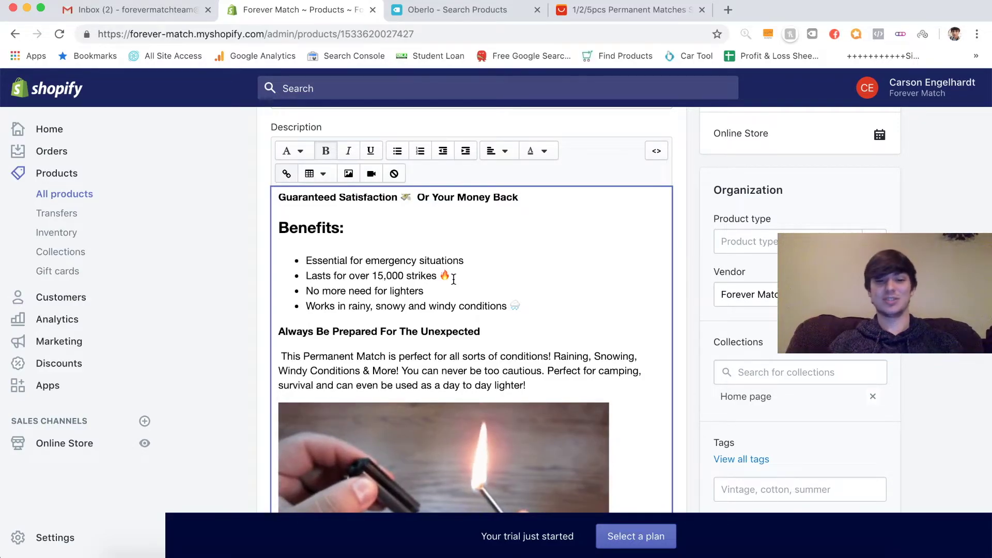
{"action": "scroll", "coordinate": [509, 296], "scroll_direction": "down", "scroll_amount": 2}
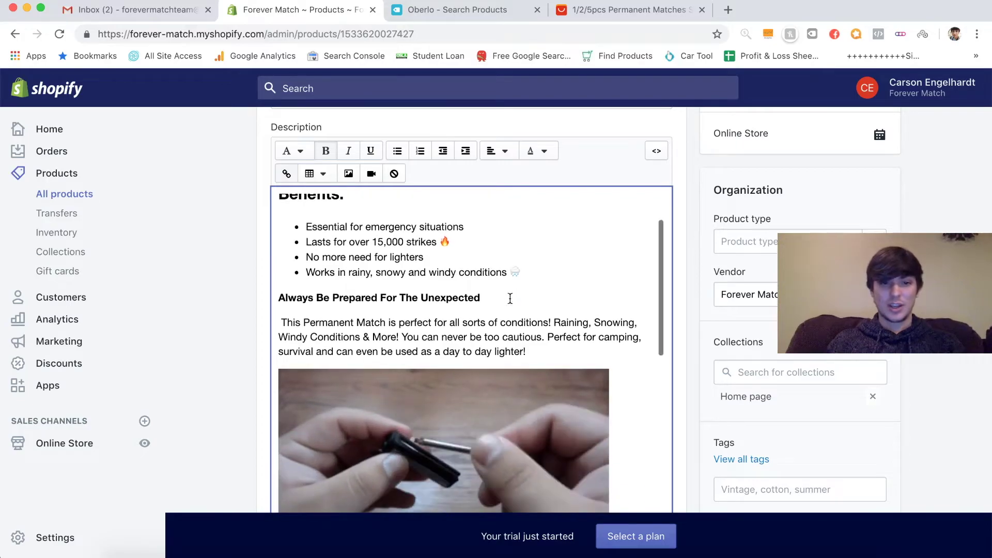
{"action": "scroll", "coordinate": [509, 298], "scroll_direction": "up", "scroll_amount": 1}
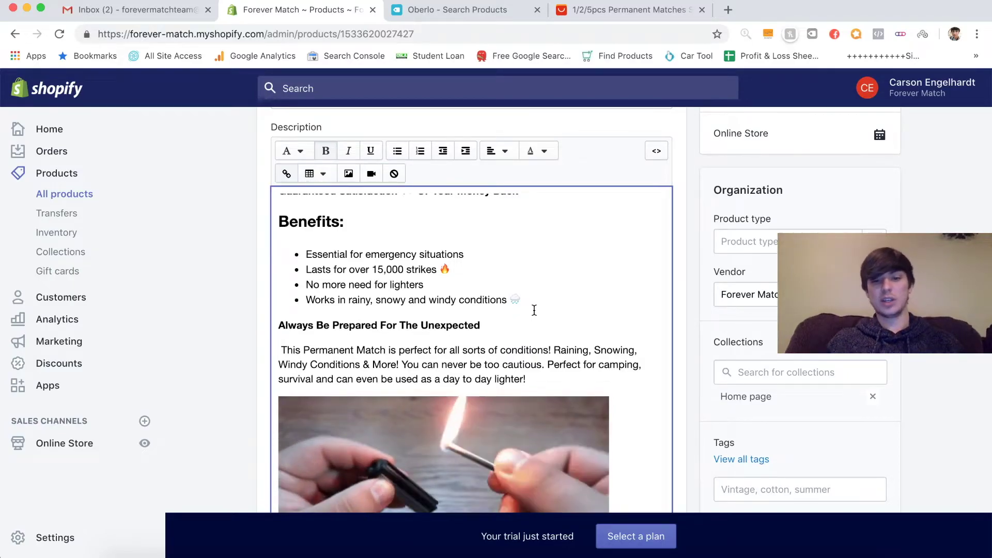
{"action": "scroll", "coordinate": [534, 299], "scroll_direction": "up", "scroll_amount": 2}
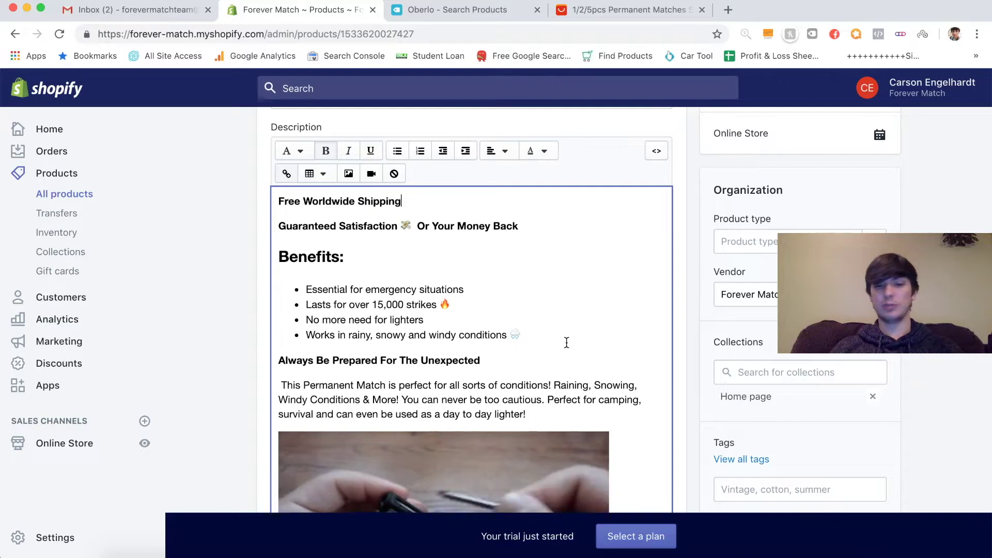
{"action": "scroll", "coordinate": [608, 343], "scroll_direction": "down", "scroll_amount": 5}
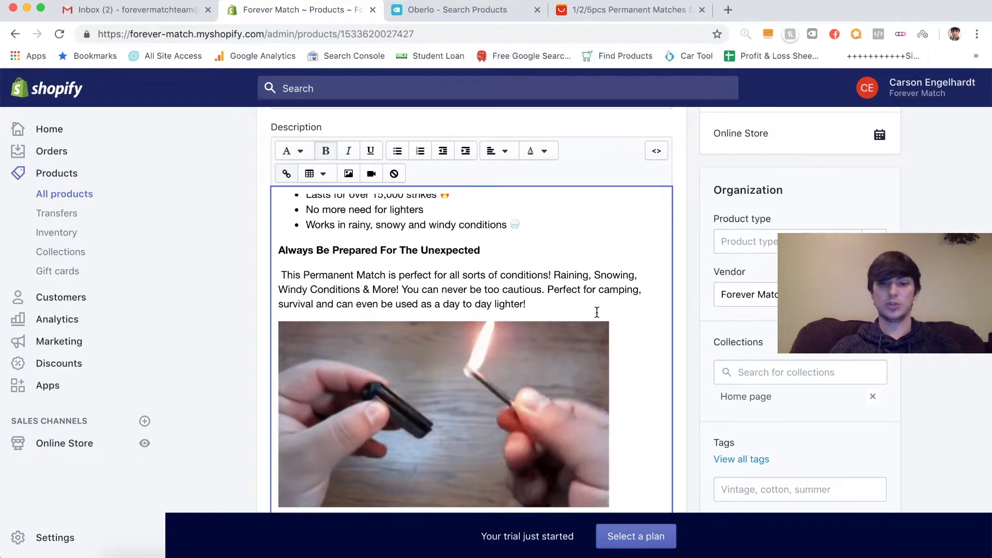
{"action": "scroll", "coordinate": [631, 335], "scroll_direction": "down", "scroll_amount": 4}
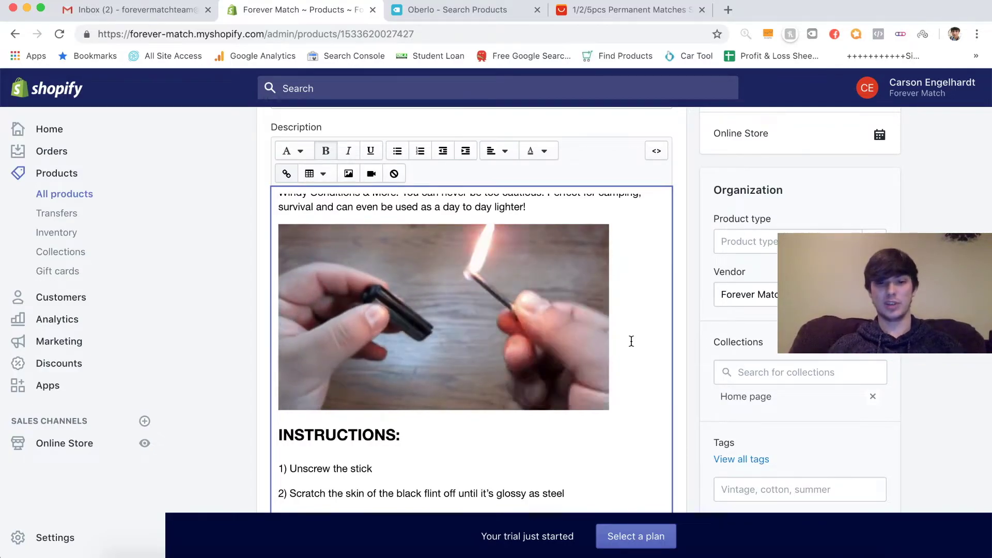
{"action": "scroll", "coordinate": [604, 404], "scroll_direction": "down", "scroll_amount": 2}
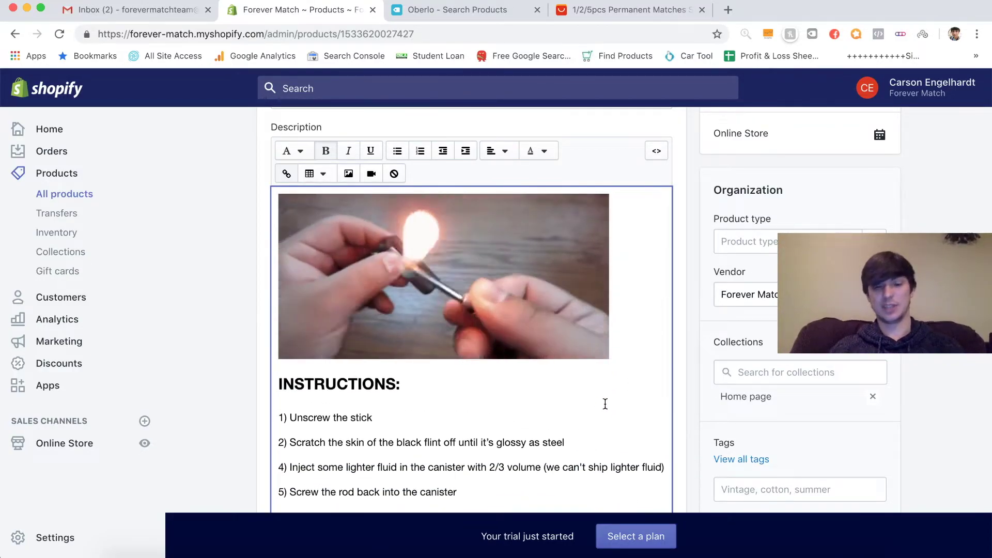
{"action": "scroll", "coordinate": [605, 404], "scroll_direction": "down", "scroll_amount": 5}
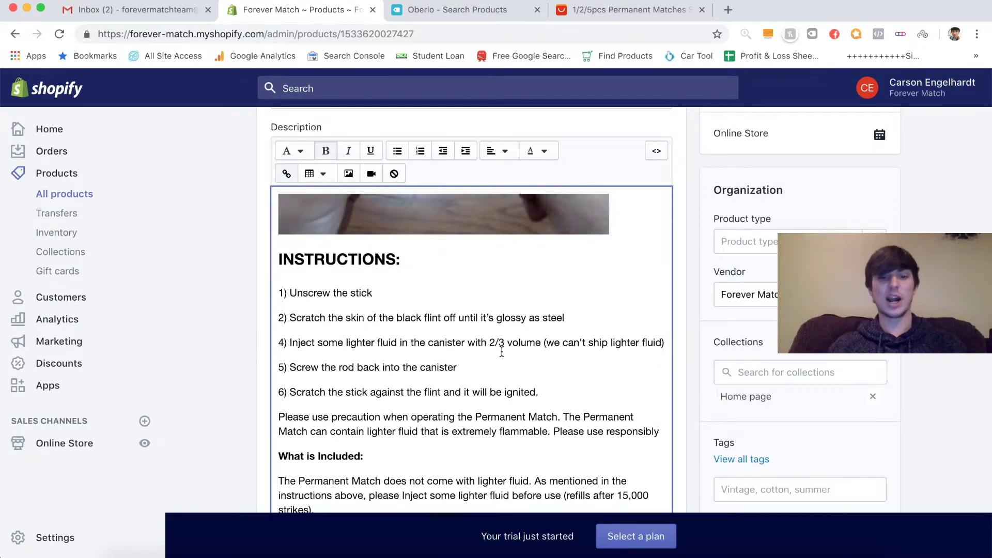
{"action": "scroll", "coordinate": [501, 352], "scroll_direction": "down", "scroll_amount": 4}
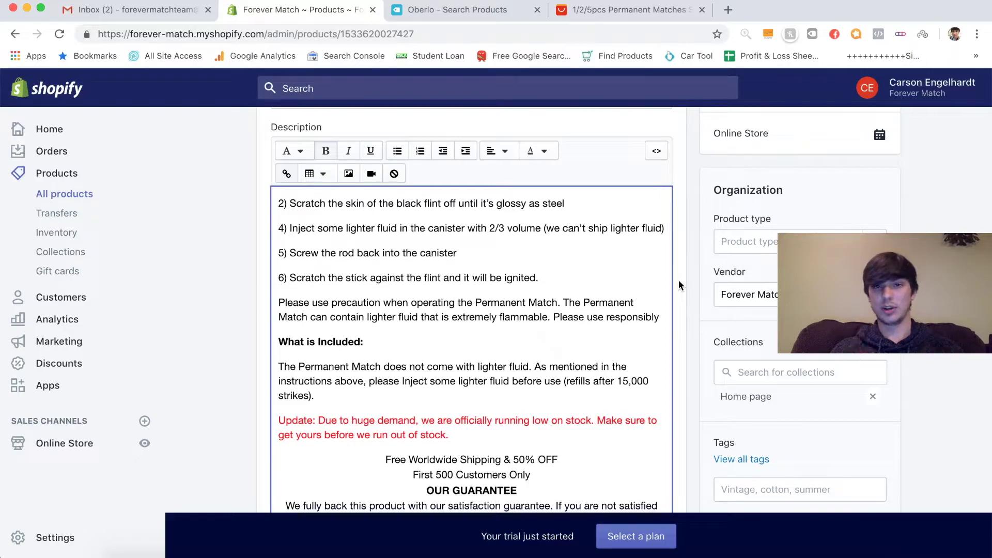
{"action": "scroll", "coordinate": [678, 285], "scroll_direction": "down", "scroll_amount": 2}
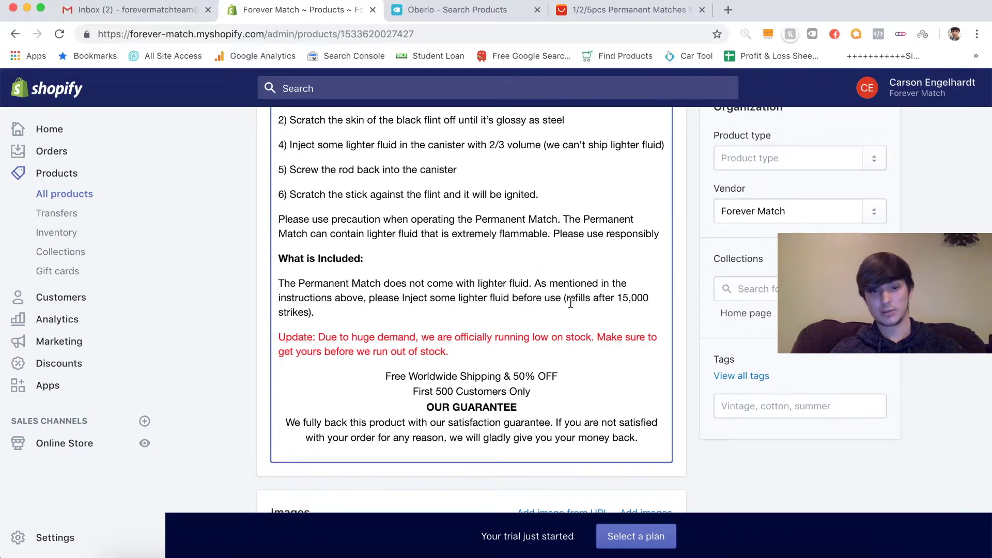
{"action": "scroll", "coordinate": [406, 331], "scroll_direction": "down", "scroll_amount": 1}
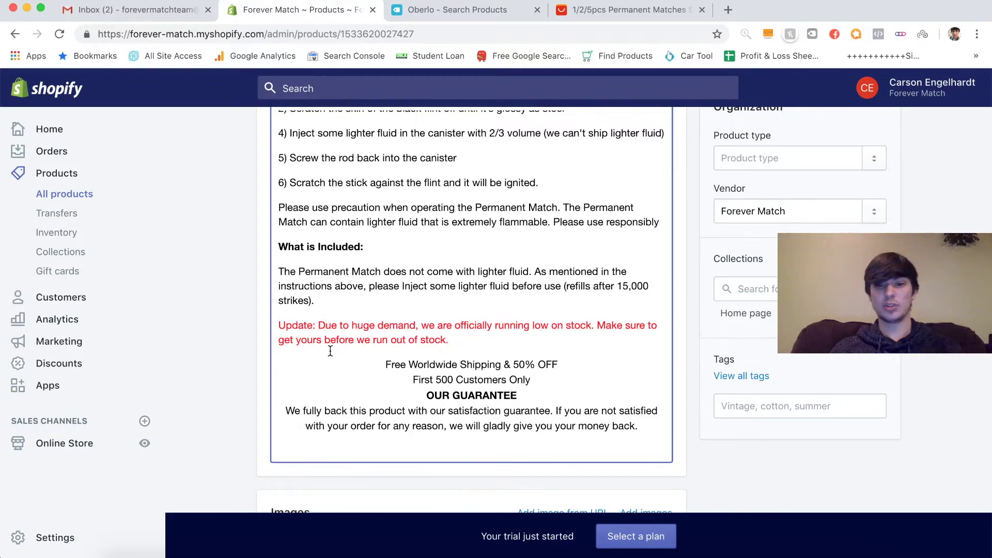
{"action": "left_click", "coordinate": [547, 385]}
{"action": "key", "text": "Return"}
- Scroll to the OUR GUARANTEE heading in the description and place the cursor on it
{"action": "scroll", "coordinate": [486, 384], "scroll_direction": "down", "scroll_amount": 1}
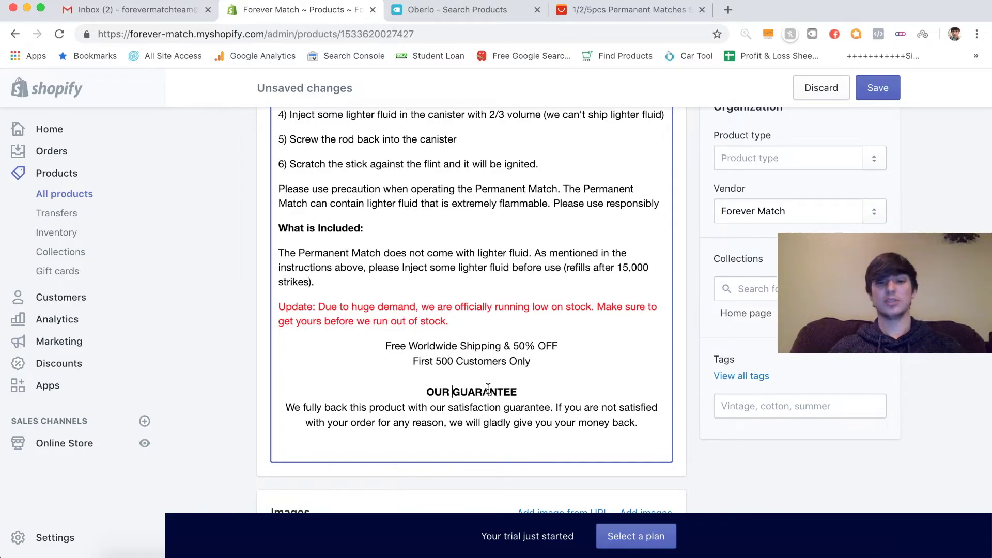
{"action": "triple_click", "coordinate": [488, 390]}
{"action": "left_click", "coordinate": [488, 390]}
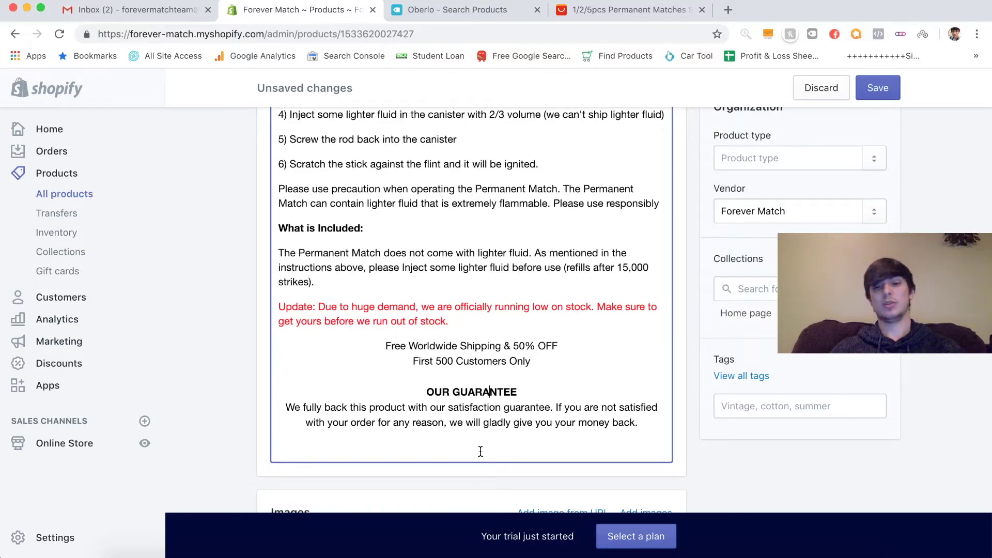
{"action": "scroll", "coordinate": [510, 345], "scroll_direction": "up", "scroll_amount": 15}
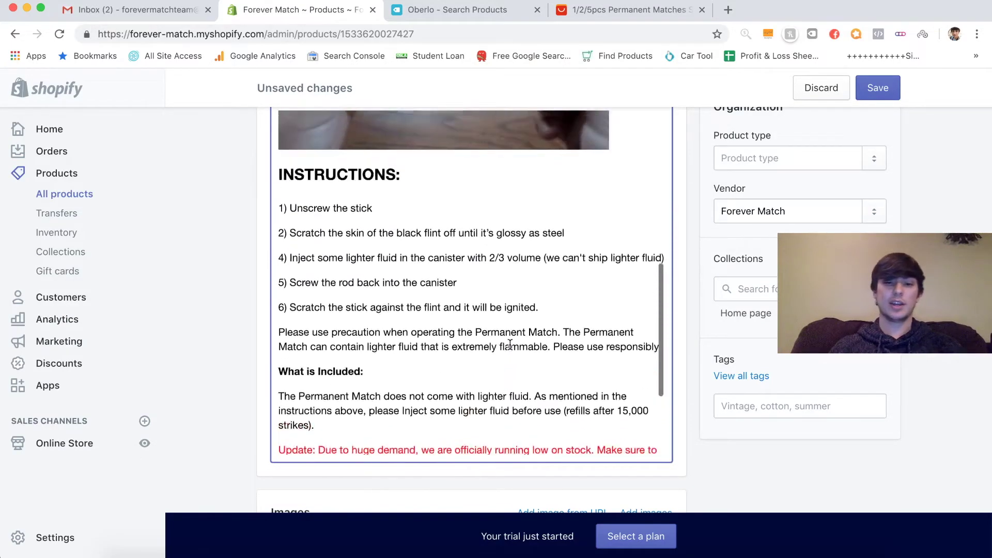
{"action": "scroll", "coordinate": [510, 345], "scroll_direction": "up", "scroll_amount": 5}
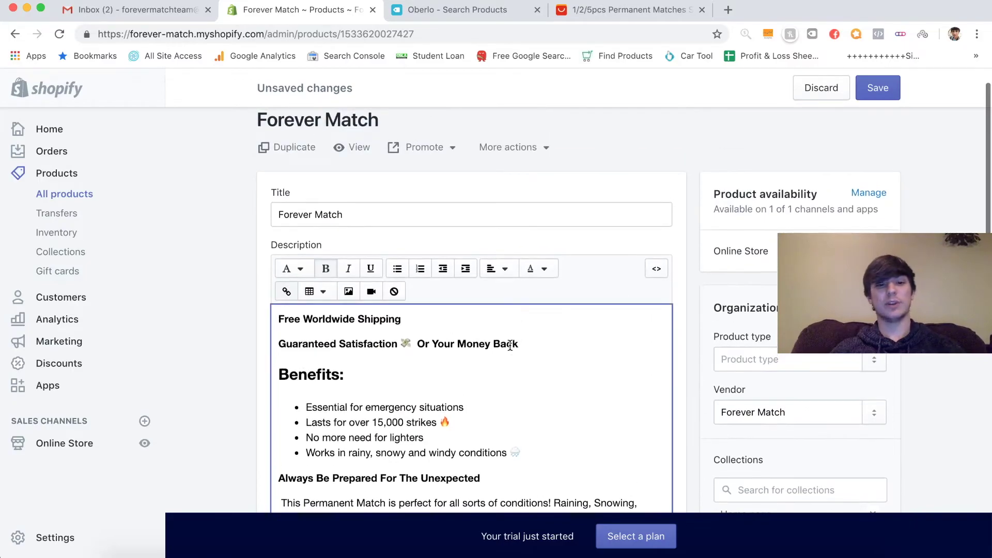
{"action": "scroll", "coordinate": [695, 291], "scroll_direction": "down", "scroll_amount": 3}
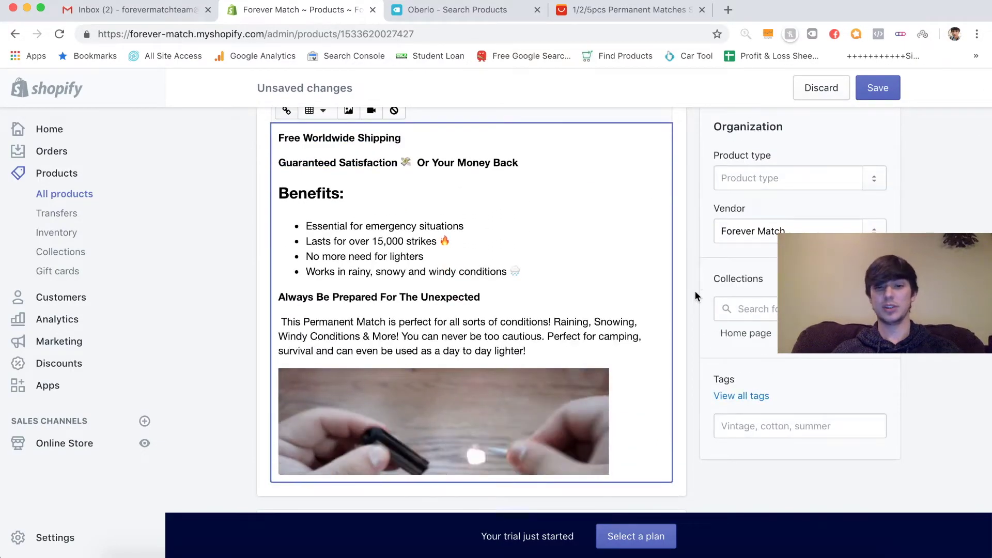
{"action": "scroll", "coordinate": [654, 343], "scroll_direction": "down", "scroll_amount": 5}
{"action": "scroll", "coordinate": [654, 343], "scroll_direction": "down", "scroll_amount": 6}
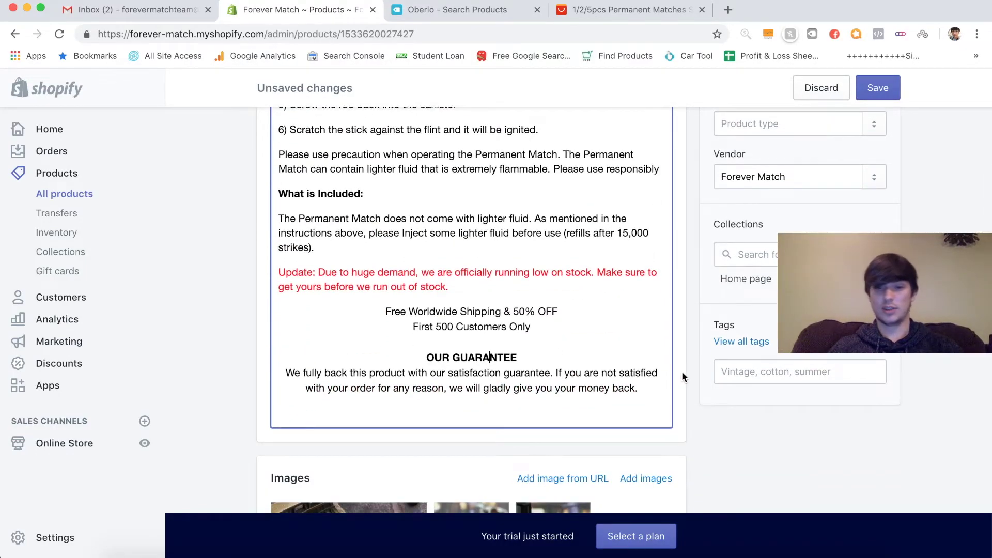
{"action": "scroll", "coordinate": [681, 371], "scroll_direction": "down", "scroll_amount": 5}
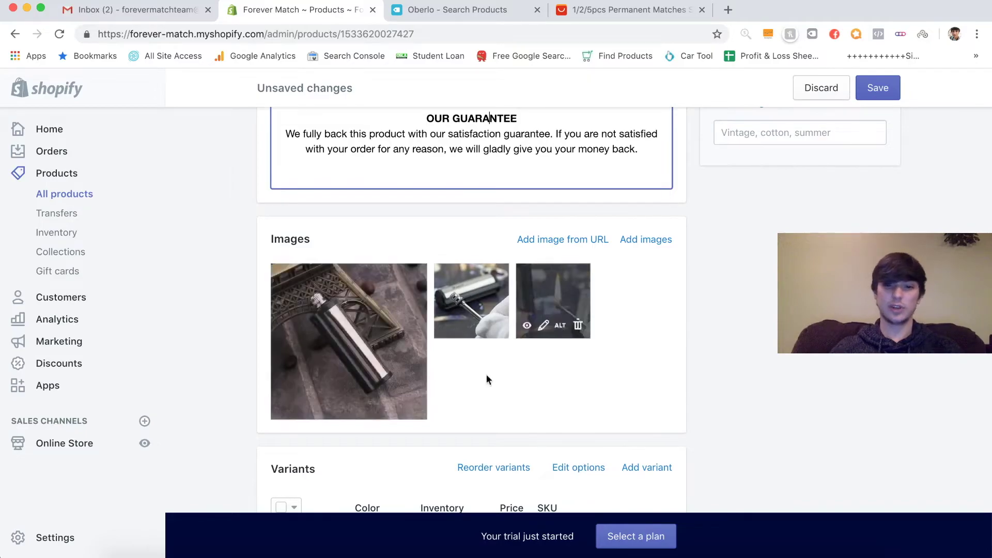
{"action": "scroll", "coordinate": [733, 380], "scroll_direction": "down", "scroll_amount": 5}
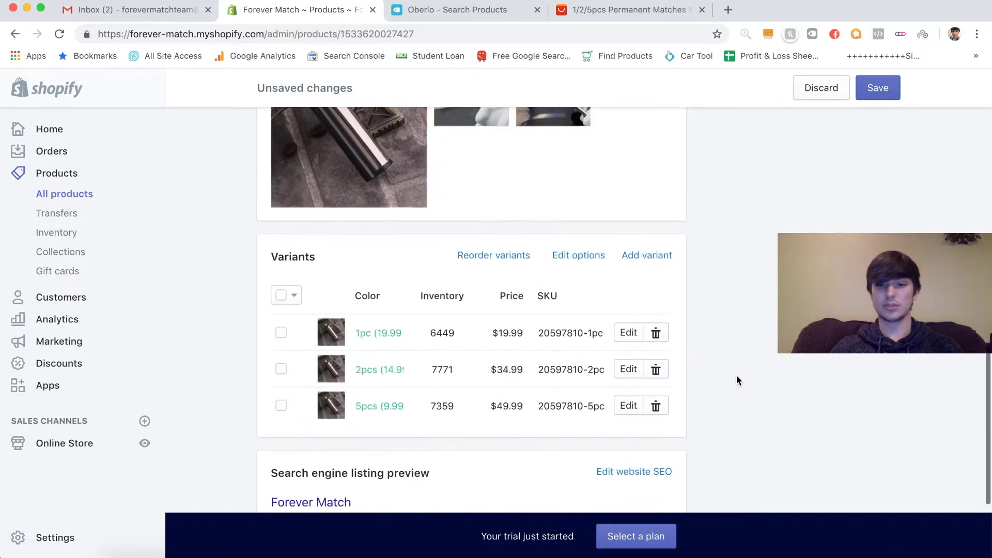
{"action": "scroll", "coordinate": [677, 316], "scroll_direction": "up", "scroll_amount": 3}
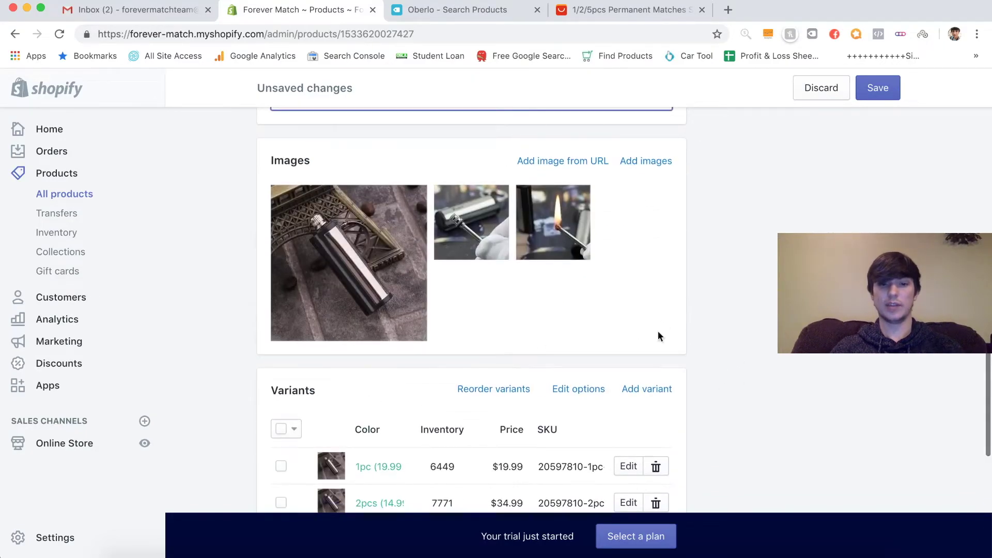
{"action": "scroll", "coordinate": [744, 302], "scroll_direction": "down", "scroll_amount": 3}
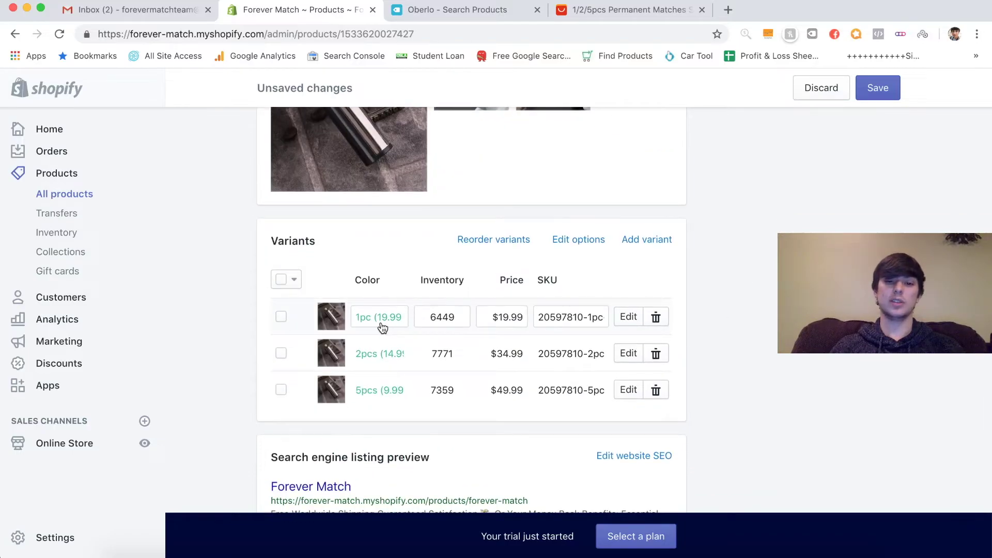
{"action": "left_click", "coordinate": [516, 241]}
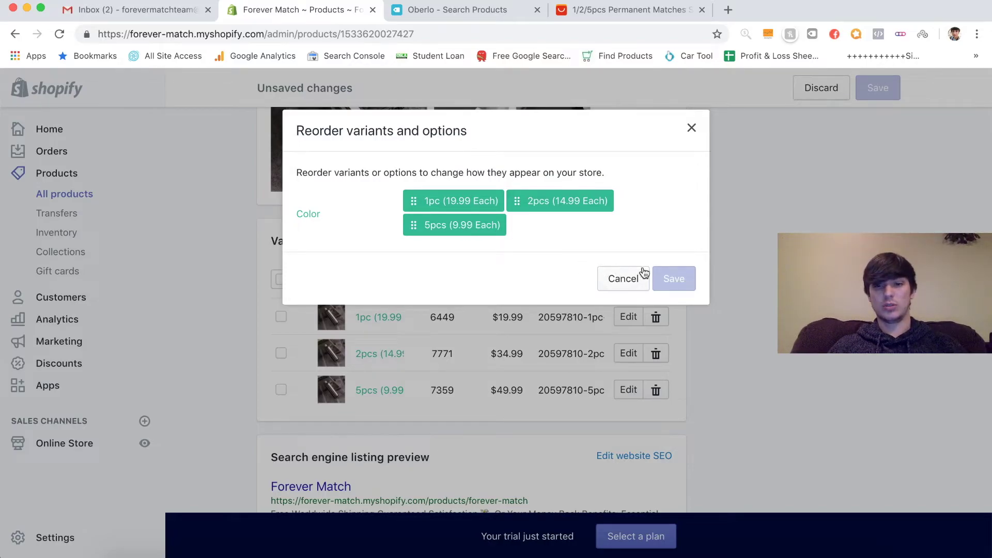
- Close Reorder variants unchanged and view Forever Match on the live storefront
{"action": "left_click", "coordinate": [692, 127]}
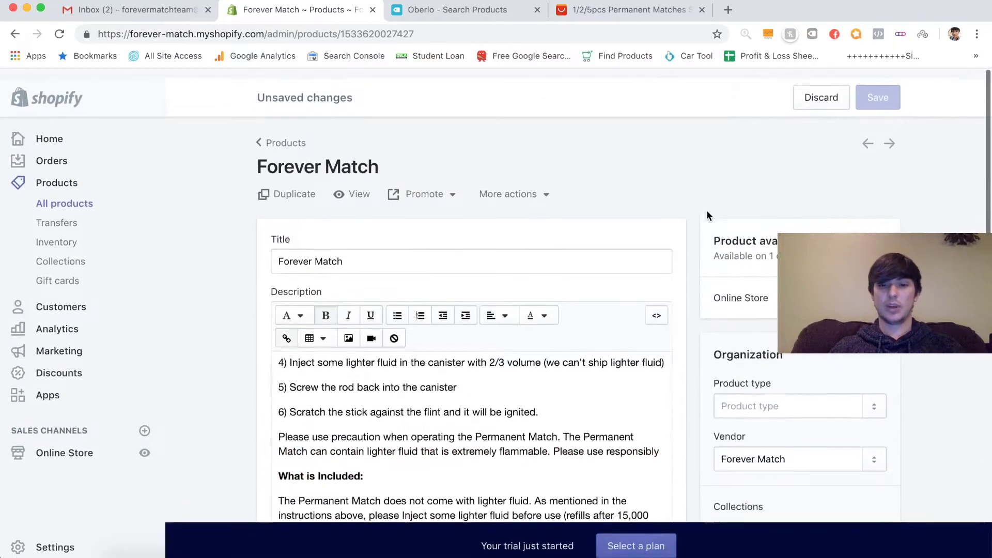
{"action": "left_click", "coordinate": [360, 186]}
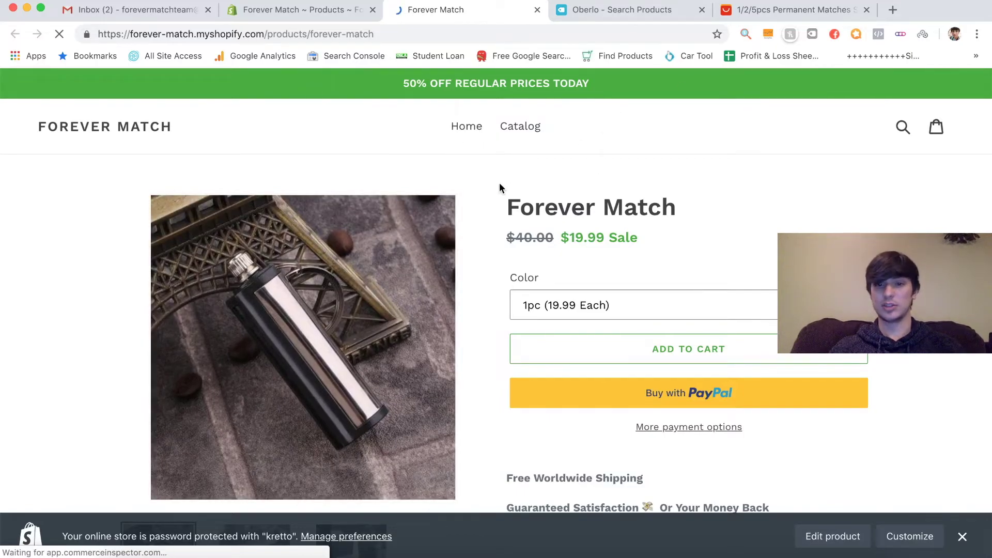
- Look over the live Forever Match page, then return to the admin description's shipping and guarantee section
{"action": "scroll", "coordinate": [476, 266], "scroll_direction": "down", "scroll_amount": 10}
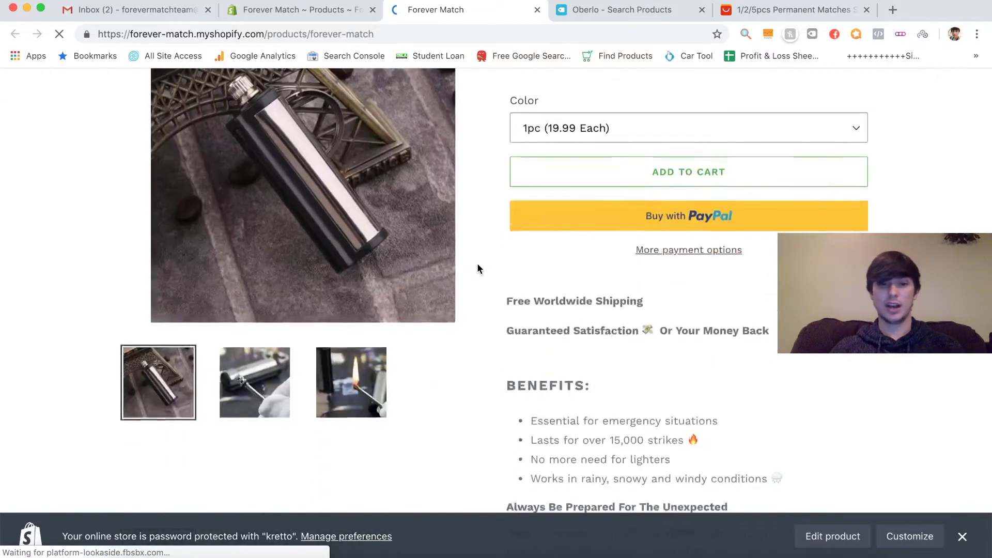
{"action": "scroll", "coordinate": [476, 262], "scroll_direction": "up", "scroll_amount": 4}
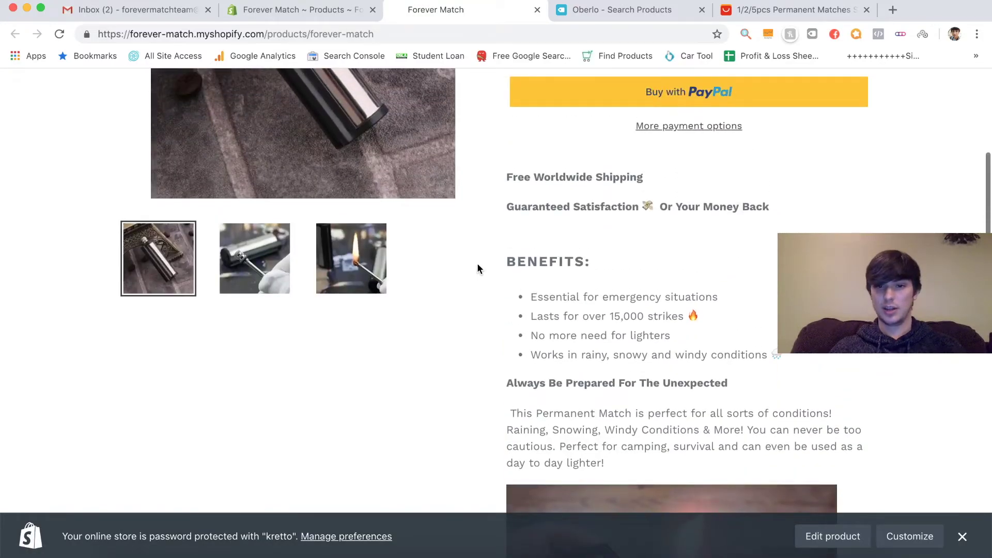
{"action": "scroll", "coordinate": [520, 329], "scroll_direction": "down", "scroll_amount": 10}
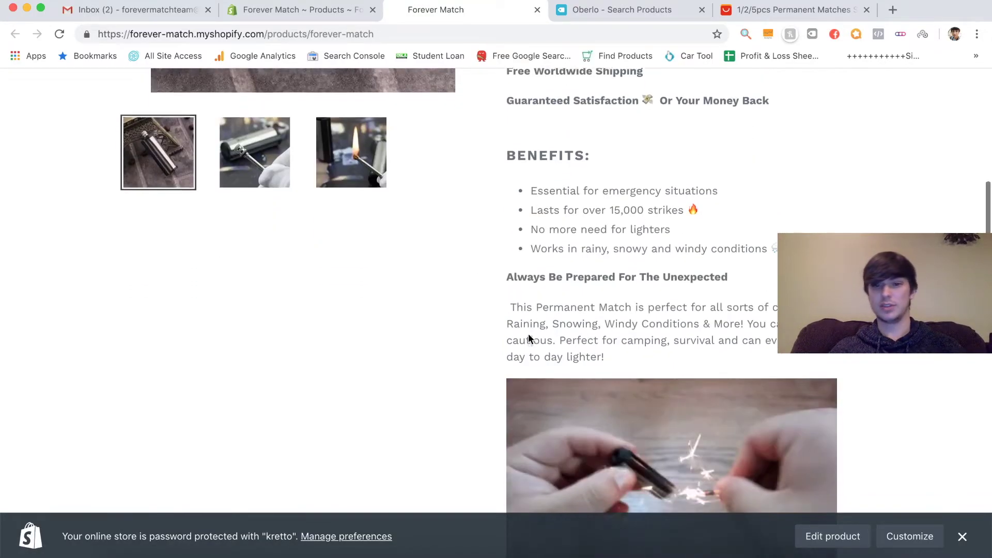
{"action": "scroll", "coordinate": [528, 338], "scroll_direction": "down", "scroll_amount": 2}
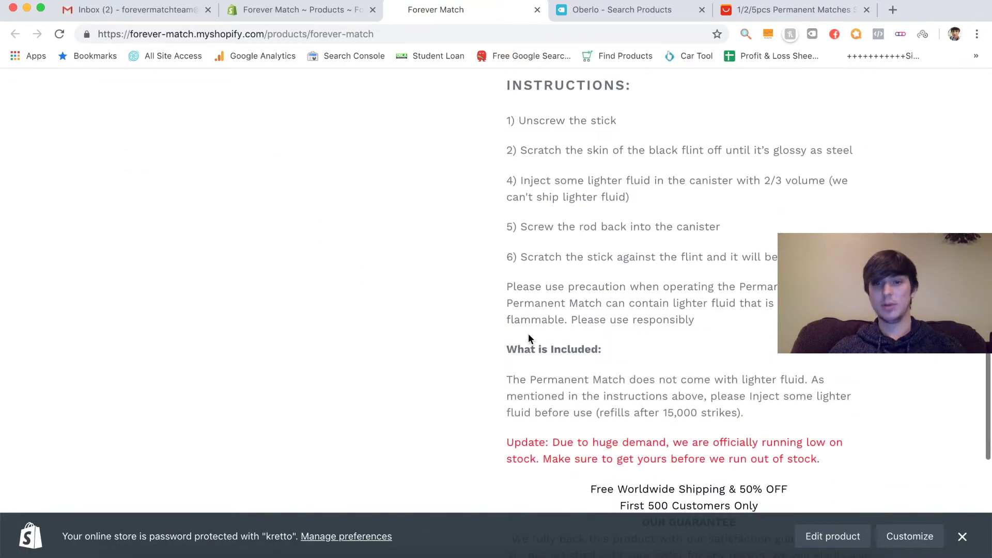
{"action": "scroll", "coordinate": [528, 338], "scroll_direction": "down", "scroll_amount": 3}
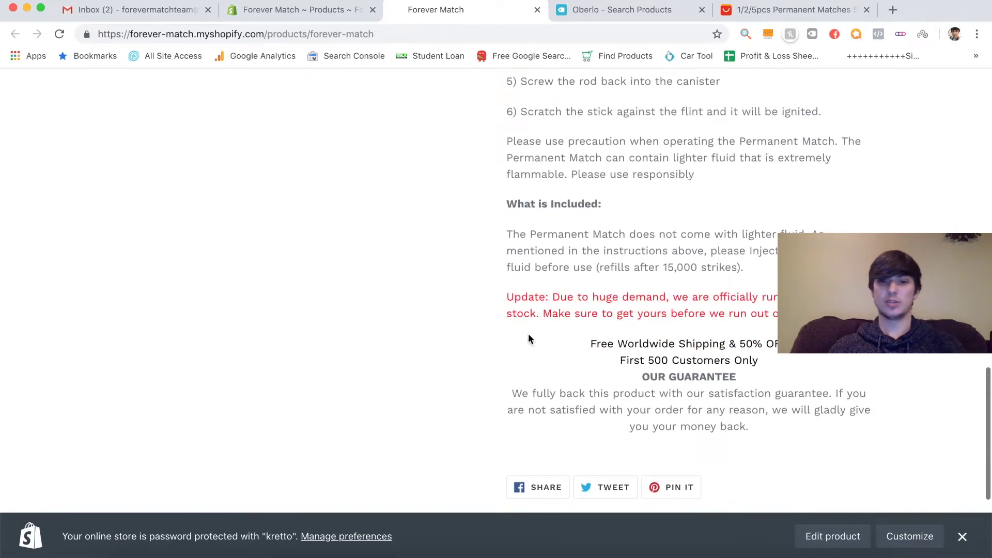
{"action": "scroll", "coordinate": [528, 338], "scroll_direction": "down", "scroll_amount": 3}
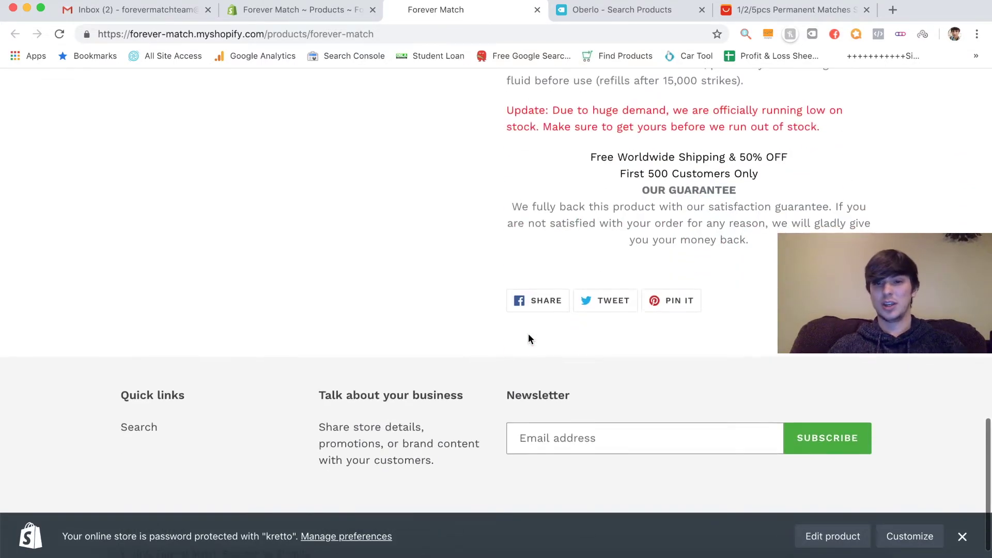
{"action": "scroll", "coordinate": [528, 339], "scroll_direction": "up", "scroll_amount": 1}
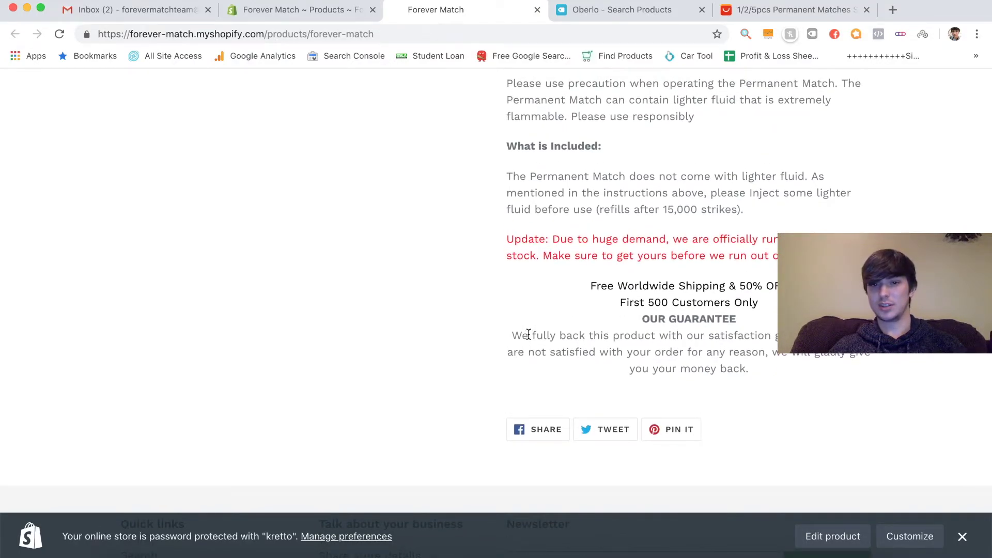
{"action": "scroll", "coordinate": [528, 335], "scroll_direction": "up", "scroll_amount": 1}
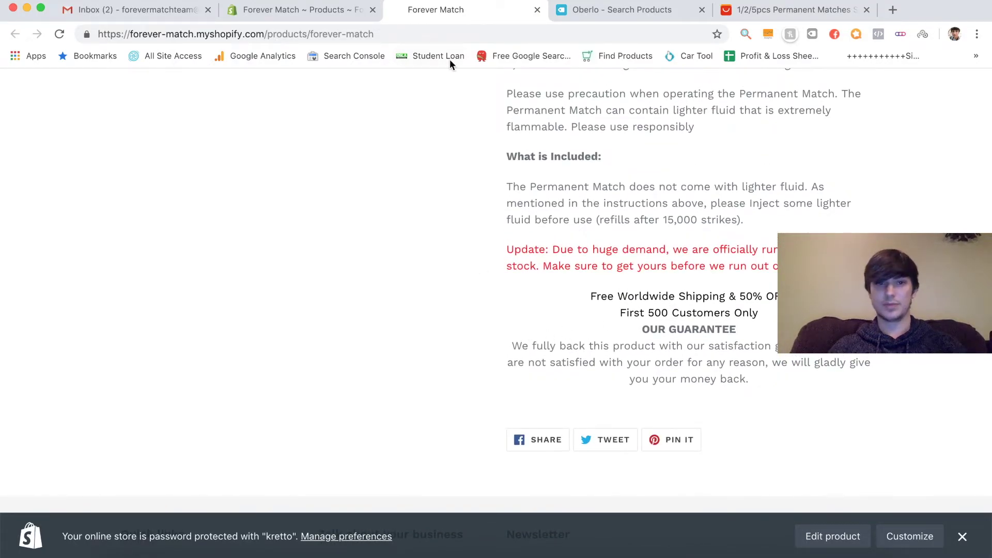
{"action": "left_click", "coordinate": [299, 13]}
{"action": "scroll", "coordinate": [512, 362], "scroll_direction": "down", "scroll_amount": 5}
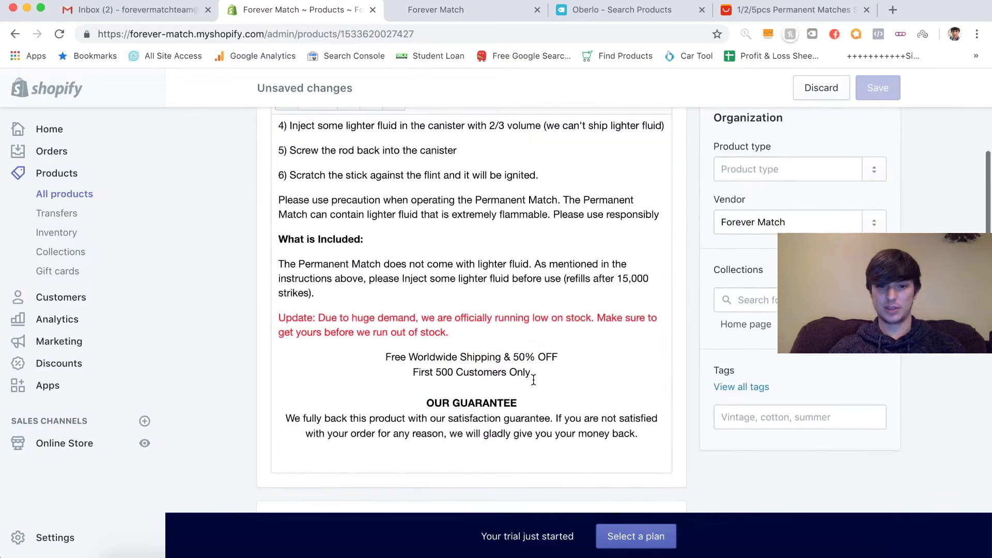
- Make a small Enter/Backspace edit below the shipping offer and save the description
{"action": "left_click", "coordinate": [547, 379]}
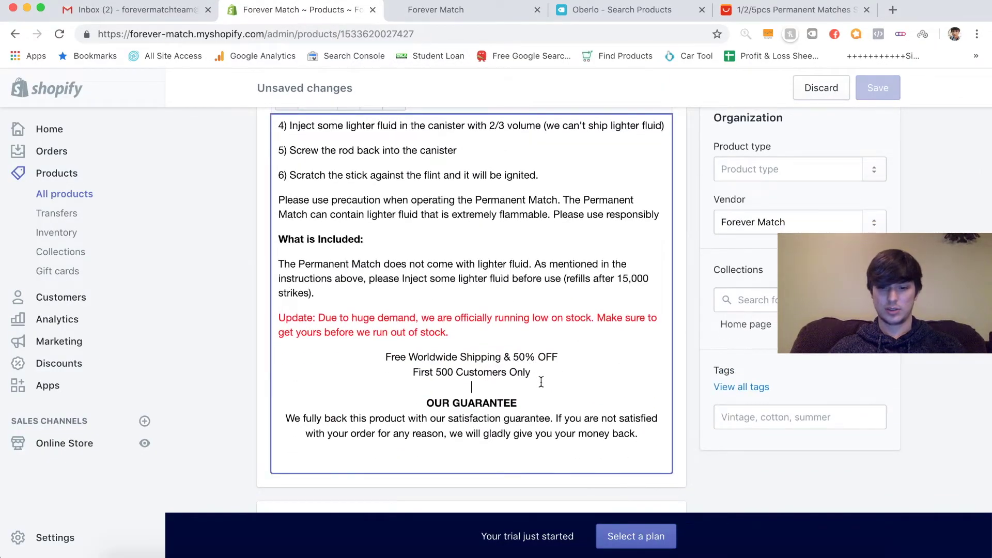
{"action": "key", "text": "Return"}
{"action": "key", "text": "BackSpace"}
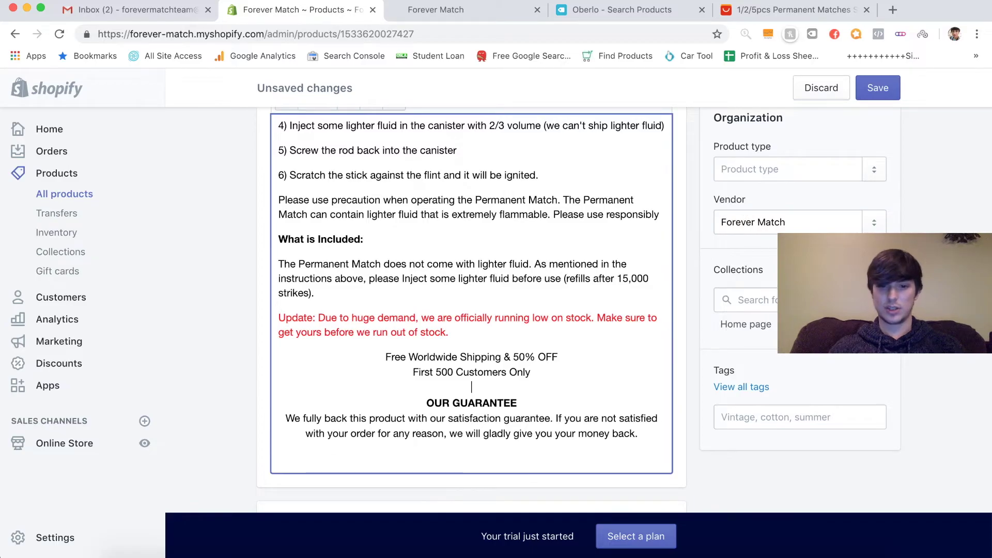
{"action": "left_click", "coordinate": [892, 89]}
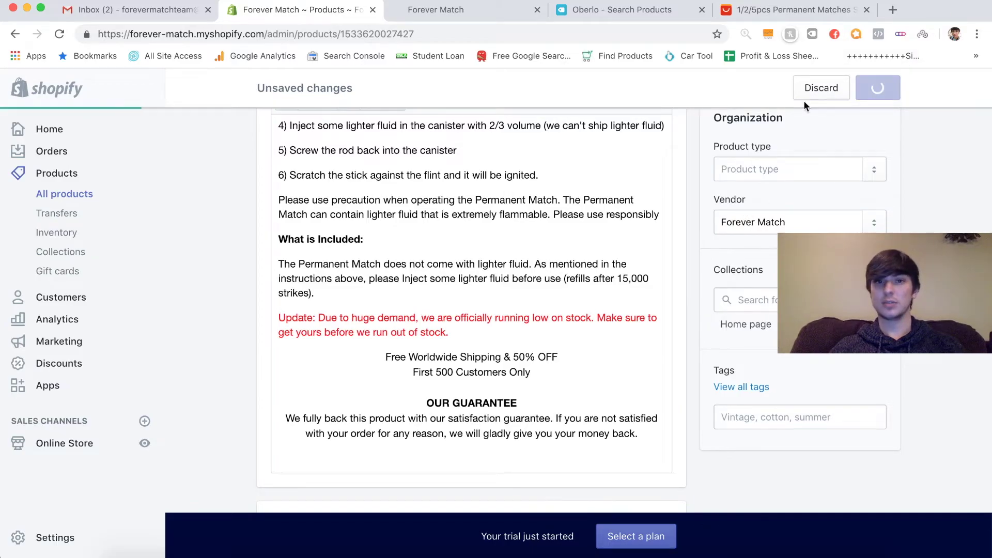
- Reload the live product page to confirm the blank line before OUR GUARANTEE
{"action": "left_click", "coordinate": [447, 11]}
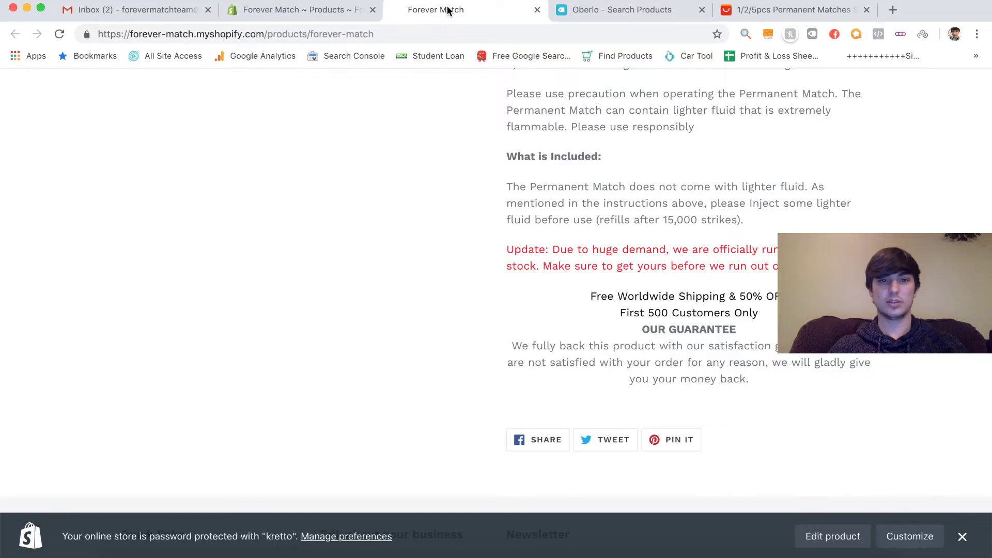
{"action": "left_click", "coordinate": [59, 34]}
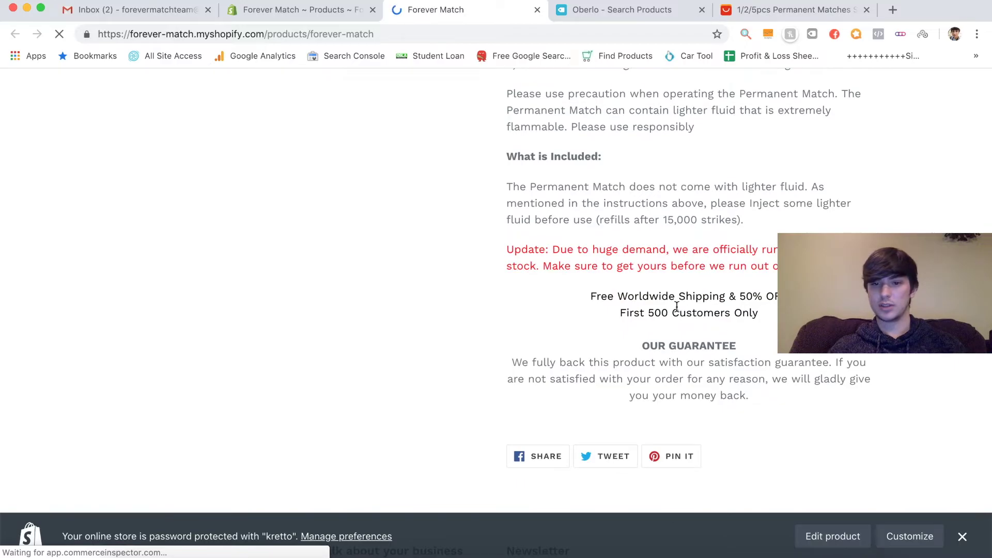
{"action": "left_click_drag", "start_coordinate": [597, 297], "coordinate": [772, 330]}
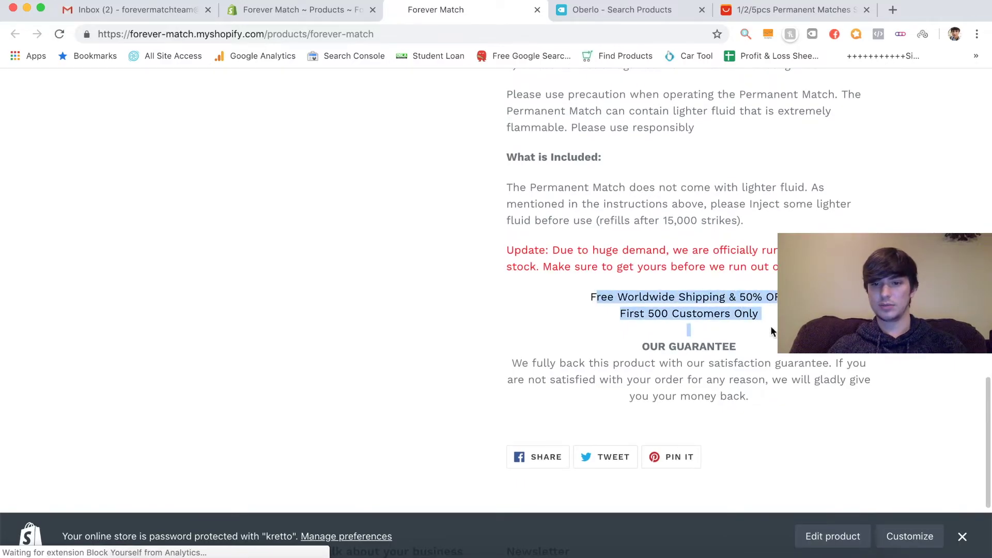
{"action": "left_click", "coordinate": [770, 323]}
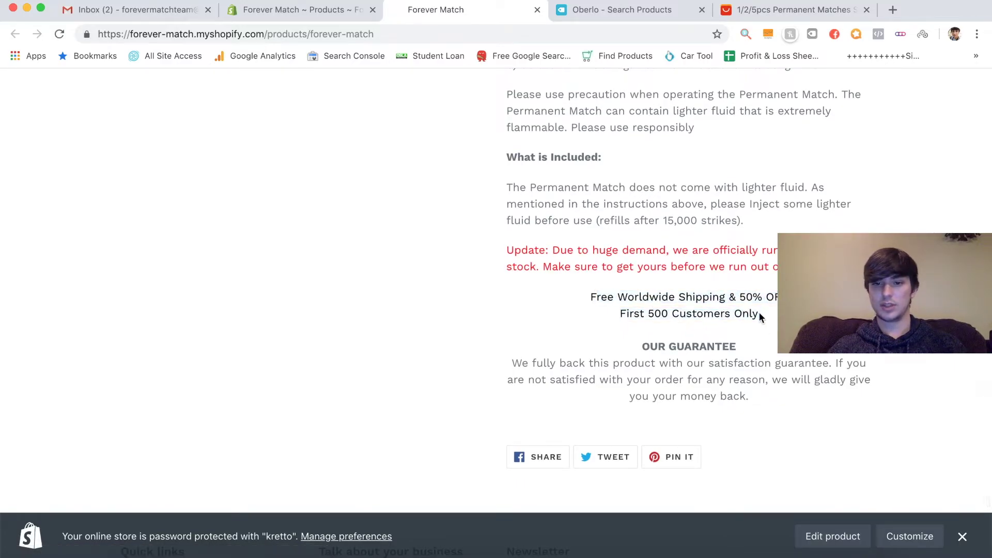
{"action": "left_click", "coordinate": [297, 10]}
- Make the Free Worldwide Shipping and 50% OFF offer lines grey
{"action": "scroll", "coordinate": [417, 380], "scroll_direction": "down", "scroll_amount": 10}
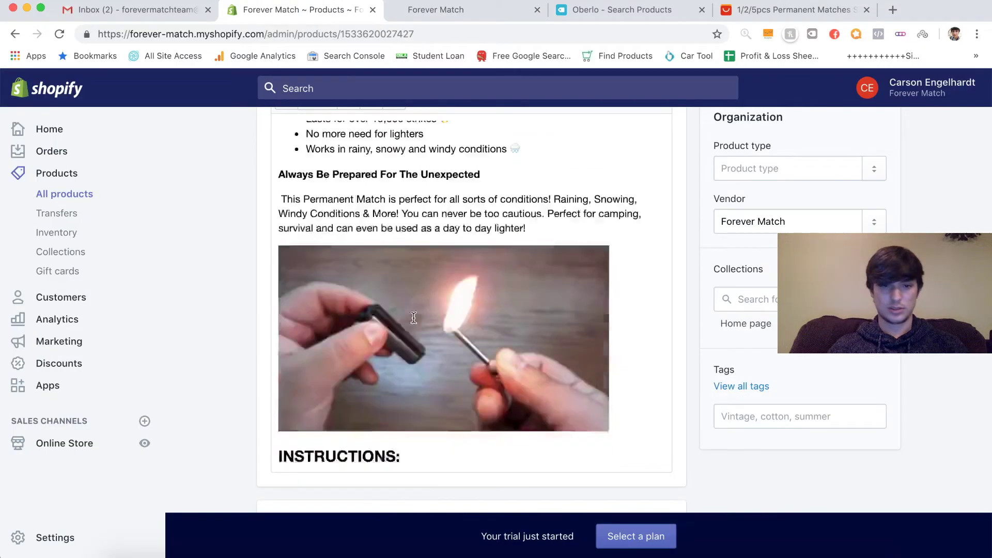
{"action": "left_click_drag", "start_coordinate": [387, 355], "coordinate": [532, 373]}
{"action": "scroll", "coordinate": [699, 259], "scroll_direction": "up", "scroll_amount": 3}
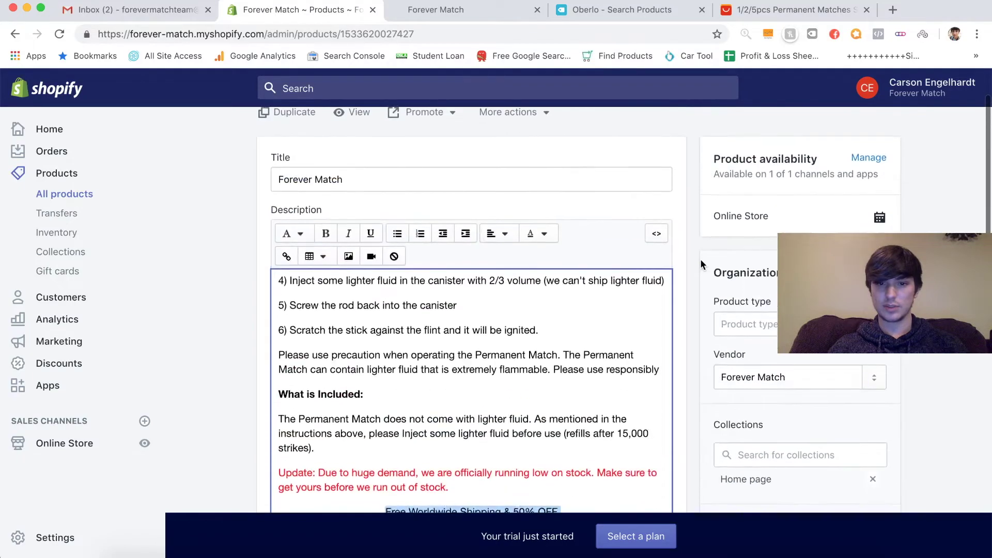
{"action": "left_click", "coordinate": [545, 239]}
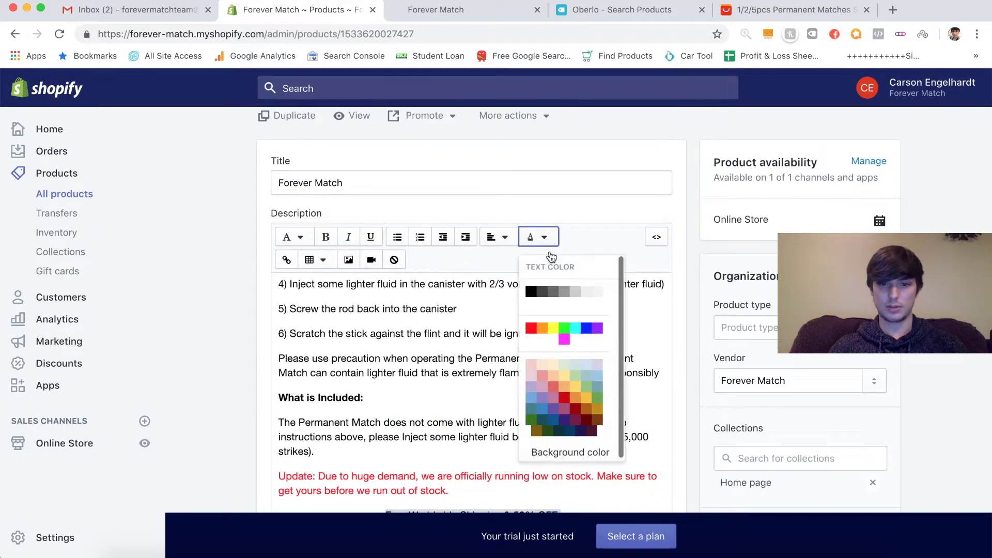
{"action": "left_click", "coordinate": [560, 293]}
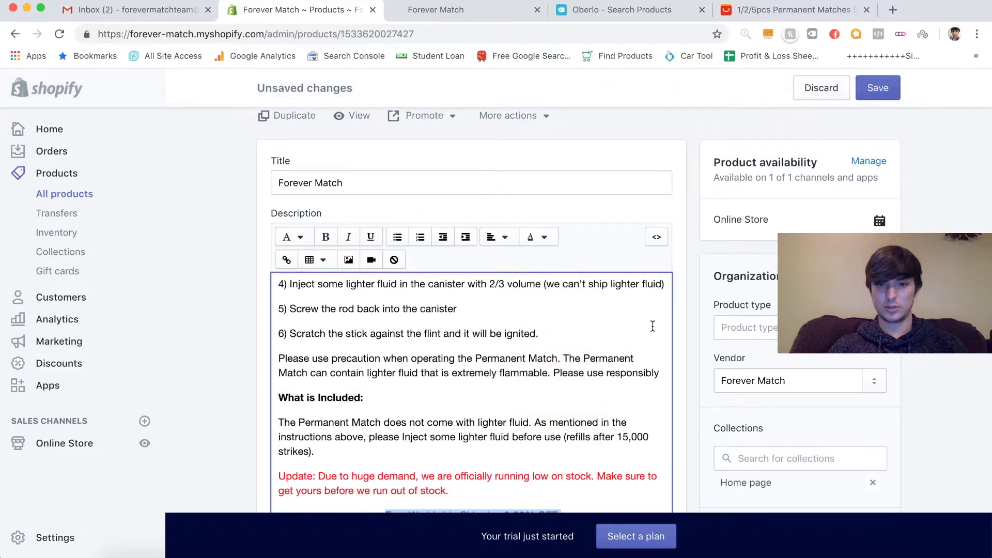
- Bold the offer lines, save the description, and reload the live product page
{"action": "scroll", "coordinate": [688, 376], "scroll_direction": "down", "scroll_amount": 4}
{"action": "scroll", "coordinate": [689, 381], "scroll_direction": "up", "scroll_amount": 1}
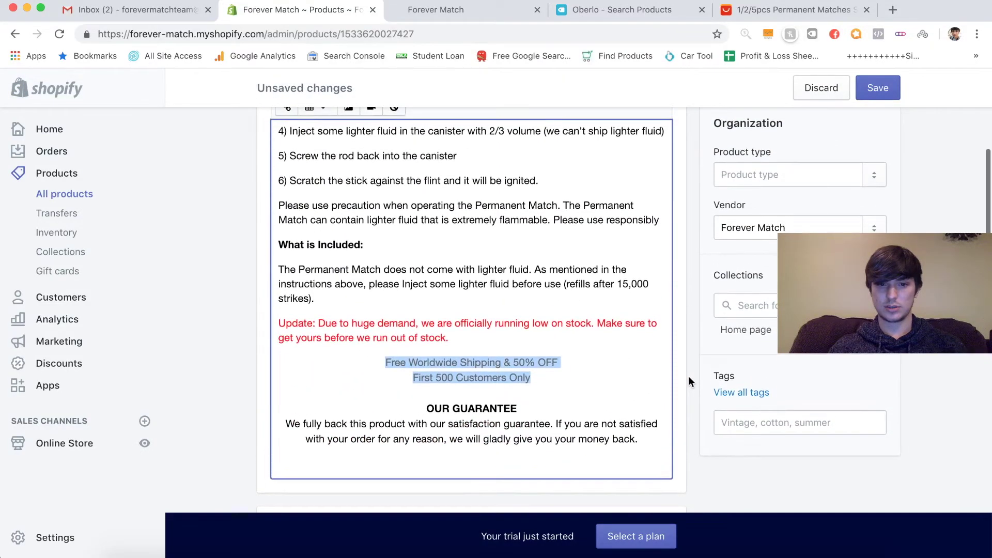
{"action": "scroll", "coordinate": [244, 200], "scroll_direction": "up", "scroll_amount": 2}
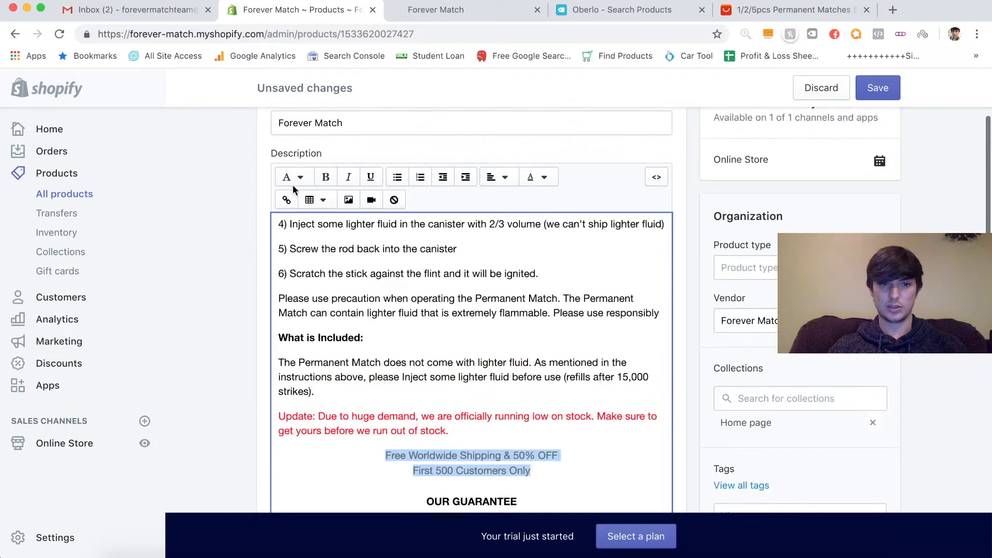
{"action": "left_click", "coordinate": [325, 176]}
{"action": "scroll", "coordinate": [261, 322], "scroll_direction": "down", "scroll_amount": 1}
{"action": "left_click", "coordinate": [878, 88]}
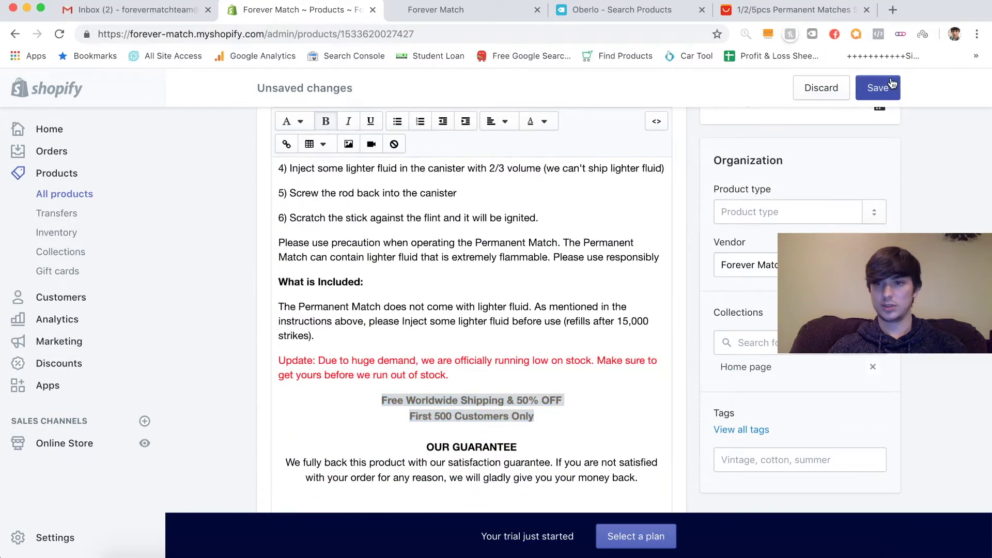
{"action": "left_click", "coordinate": [443, 9]}
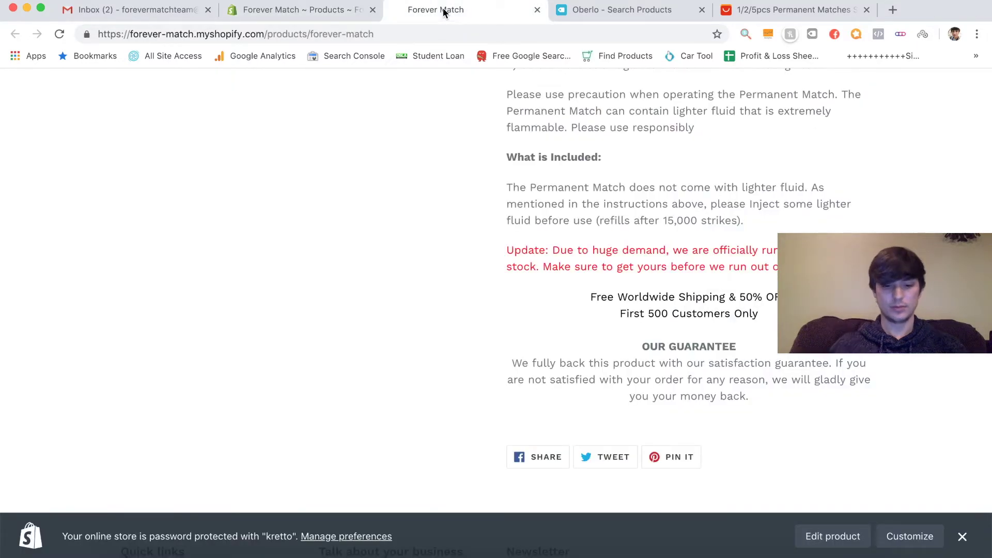
{"action": "key", "text": "super+r"}
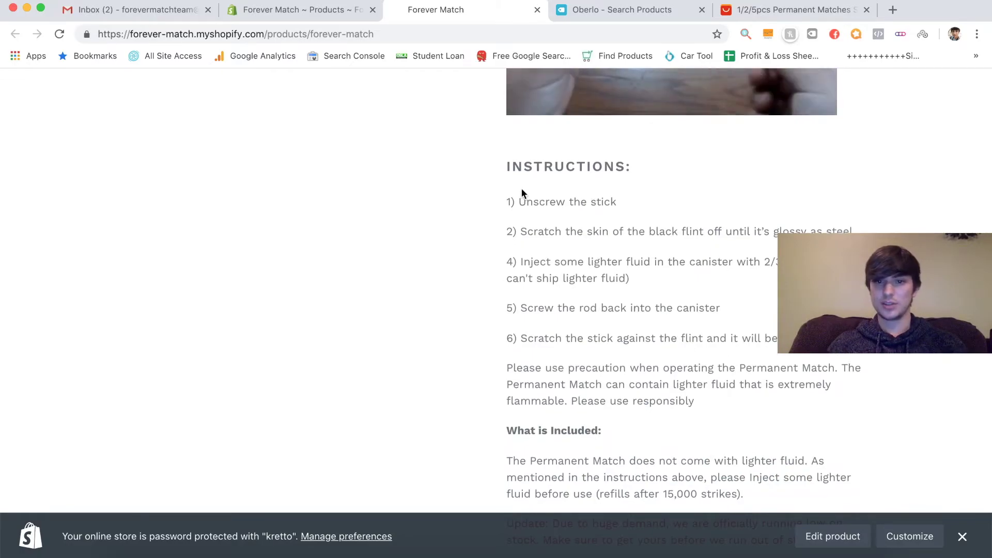
- Back in the admin description, delete the line break before Benefits: and undo it
{"action": "scroll", "coordinate": [522, 193], "scroll_direction": "up", "scroll_amount": 10}
{"action": "scroll", "coordinate": [523, 193], "scroll_direction": "down", "scroll_amount": 4}
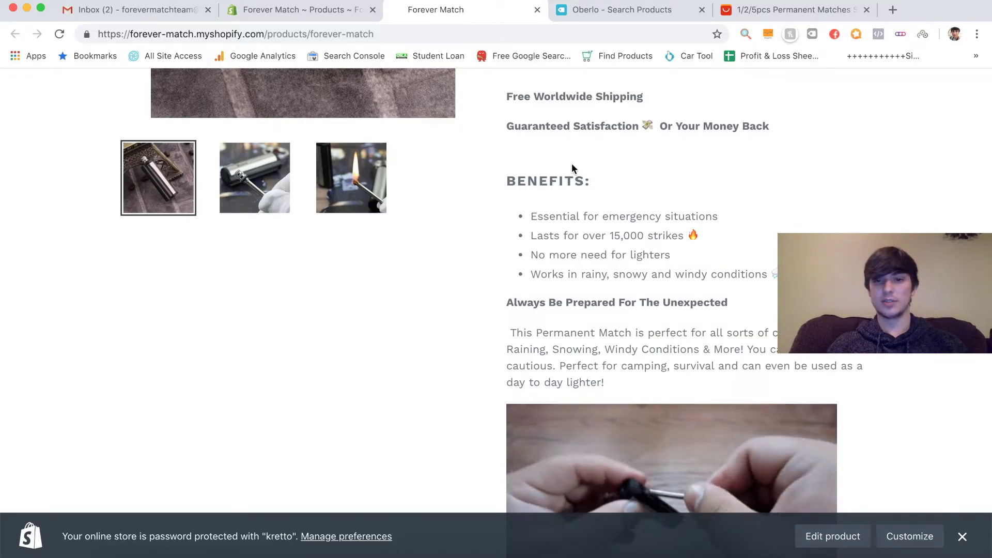
{"action": "left_click", "coordinate": [279, 10]}
{"action": "scroll", "coordinate": [412, 232], "scroll_direction": "up", "scroll_amount": 2}
{"action": "left_click", "coordinate": [411, 226]}
{"action": "left_click", "coordinate": [402, 274]}
{"action": "left_click", "coordinate": [292, 177]}
{"action": "left_click", "coordinate": [295, 200]}
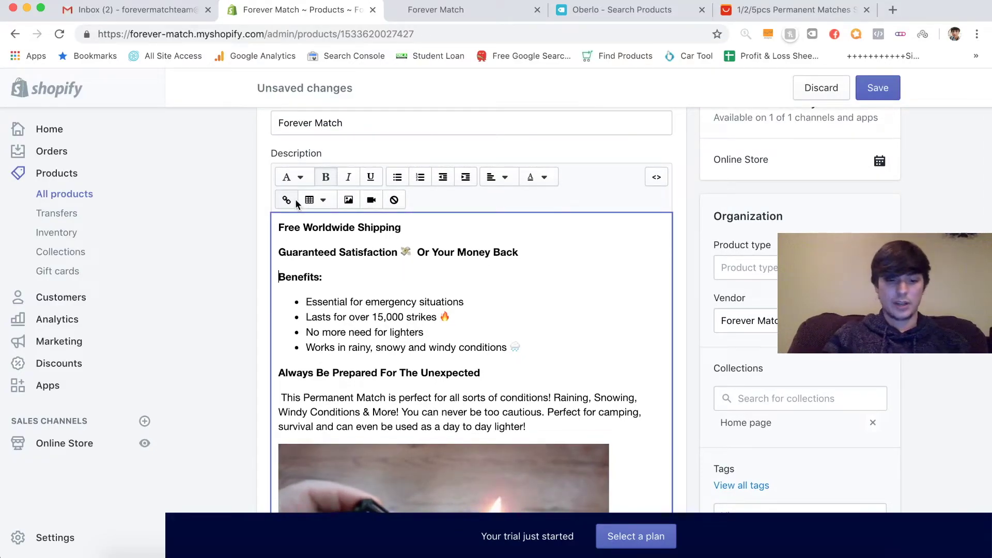
{"action": "key", "text": "BackSpace"}
{"action": "key", "text": "super+z"}
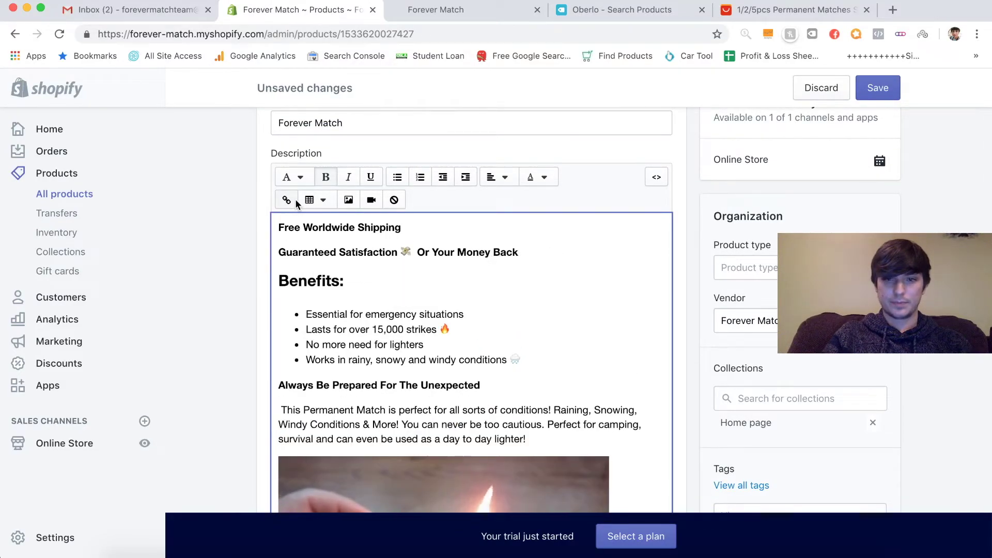
- Recheck the live product page, then return to the admin and stop editing the description
{"action": "left_click", "coordinate": [444, 10]}
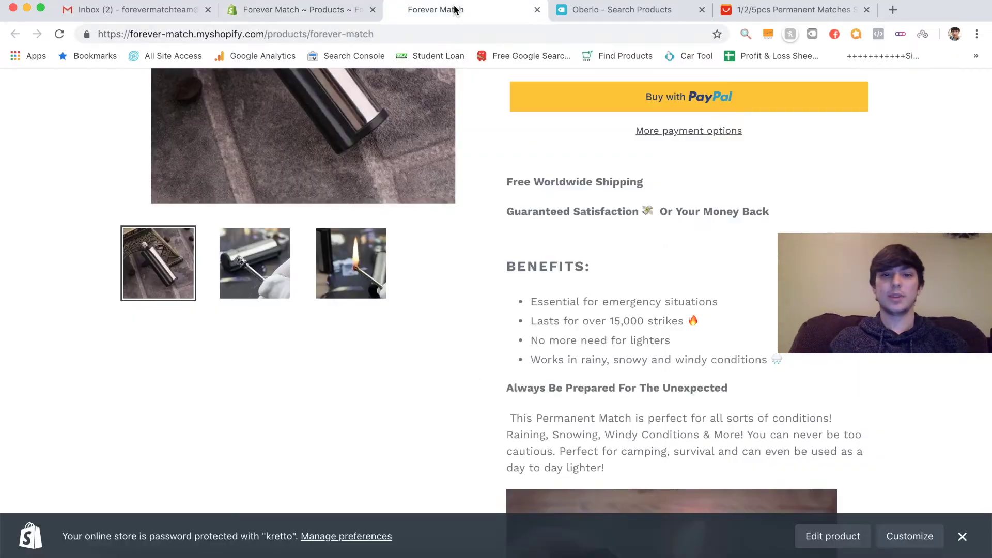
{"action": "scroll", "coordinate": [475, 273], "scroll_direction": "down", "scroll_amount": 20}
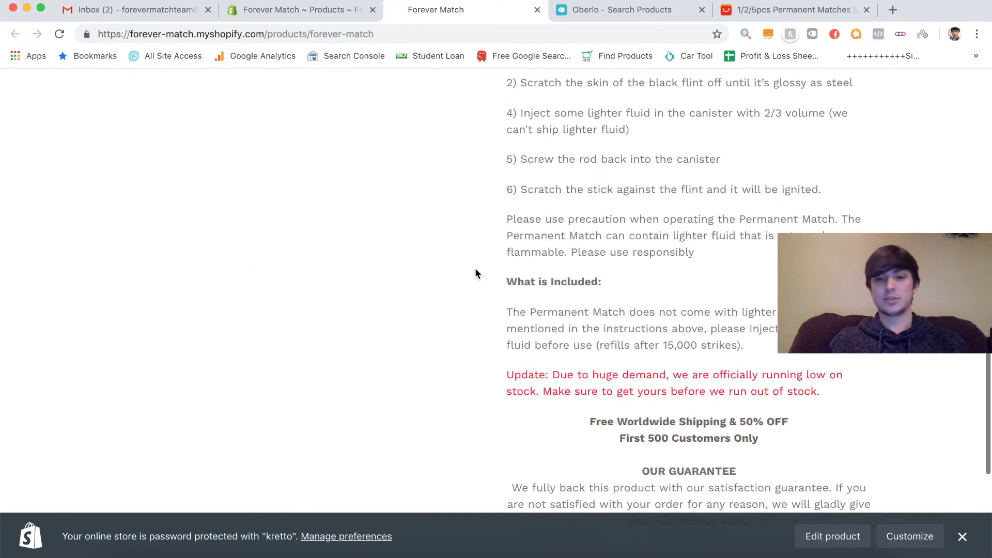
{"action": "scroll", "coordinate": [477, 273], "scroll_direction": "up", "scroll_amount": 20}
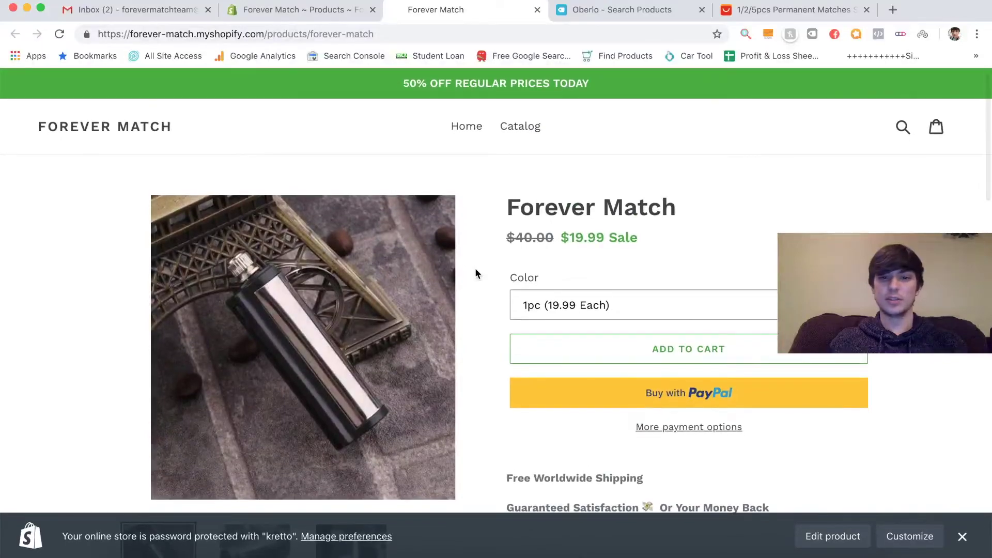
{"action": "left_click", "coordinate": [297, 10]}
{"action": "left_click", "coordinate": [221, 229]}
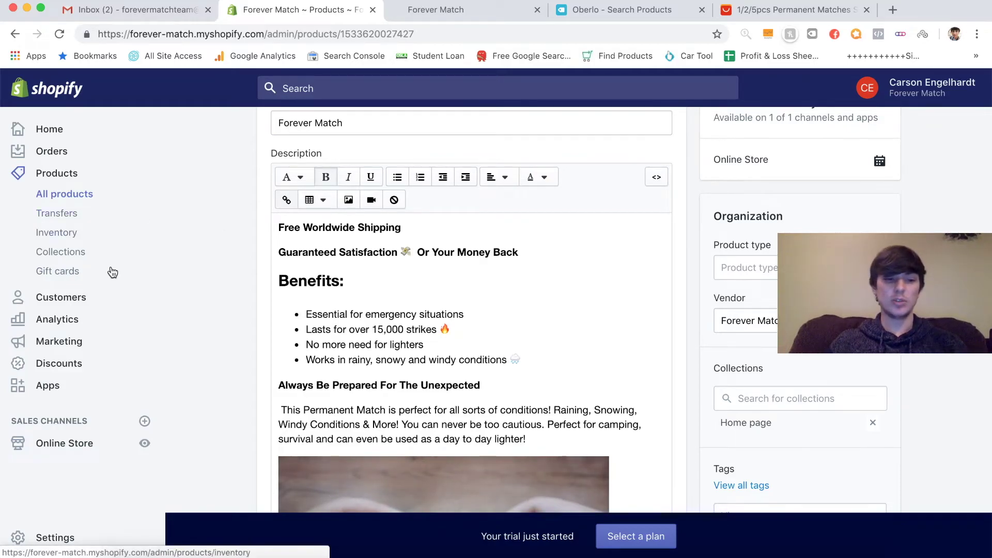
- Open the Debut theme editor and view the home page in desktop, then mobile preview
{"action": "left_click", "coordinate": [75, 444]}
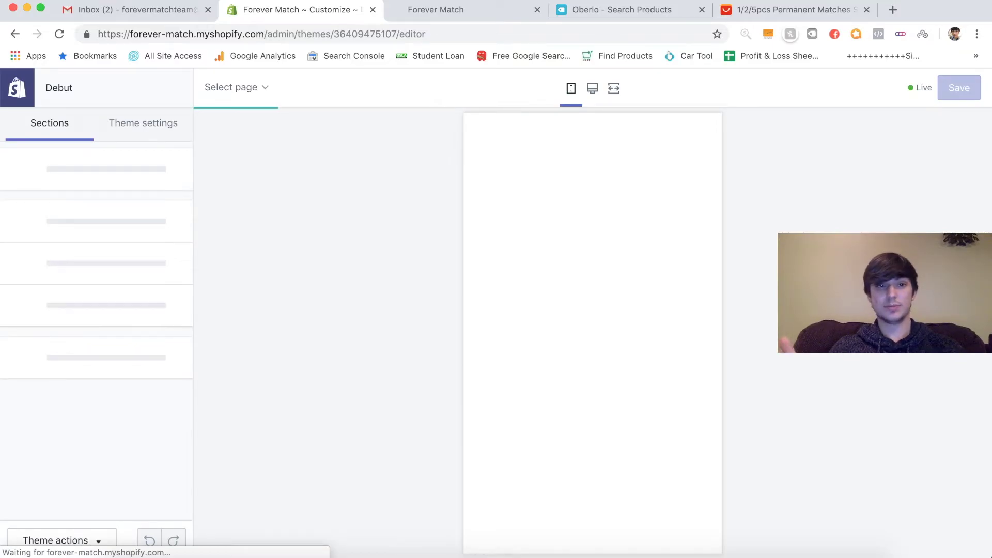
{"action": "left_click", "coordinate": [591, 90]}
{"action": "left_click", "coordinate": [570, 91]}
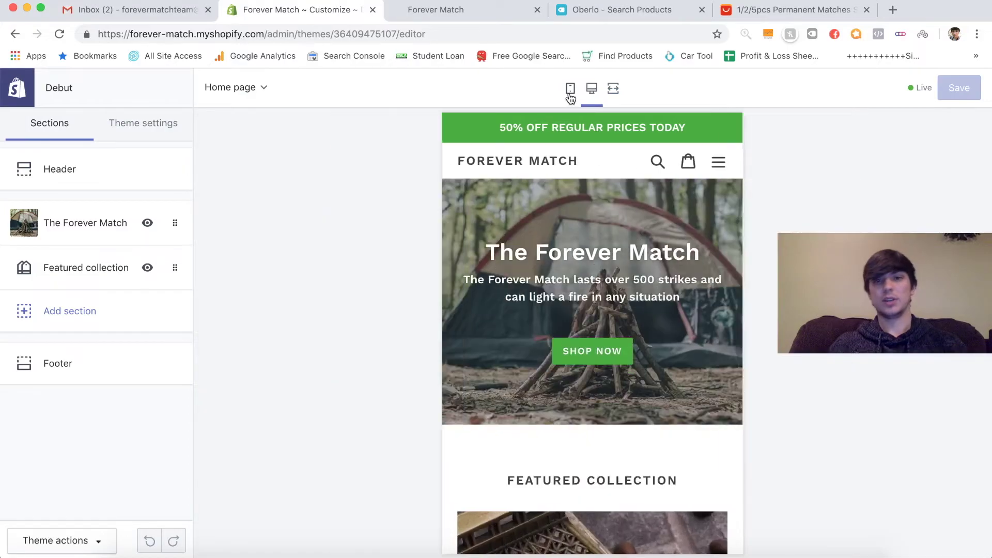
{"action": "scroll", "coordinate": [543, 193], "scroll_direction": "down", "scroll_amount": 3}
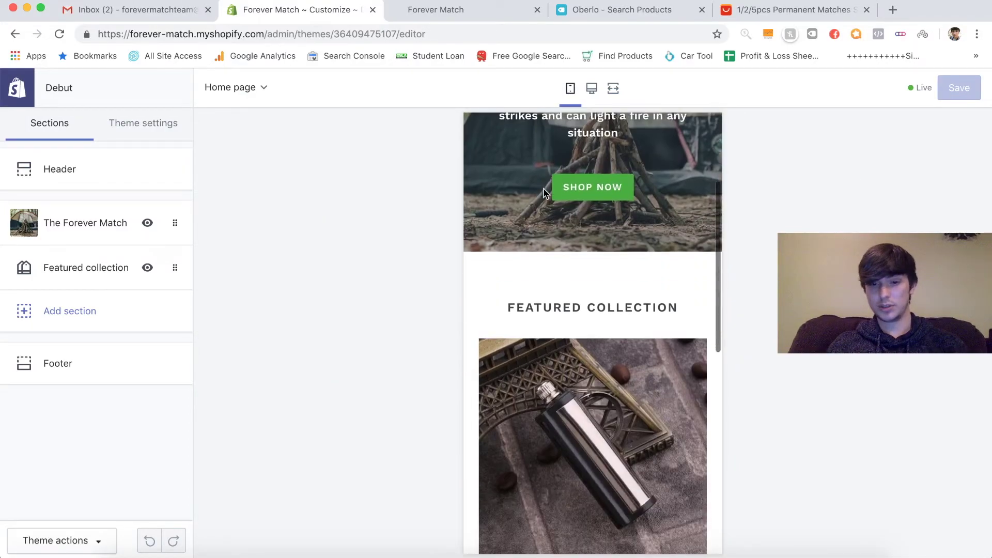
{"action": "scroll", "coordinate": [543, 193], "scroll_direction": "down", "scroll_amount": 4}
{"action": "scroll", "coordinate": [544, 193], "scroll_direction": "up", "scroll_amount": 8}
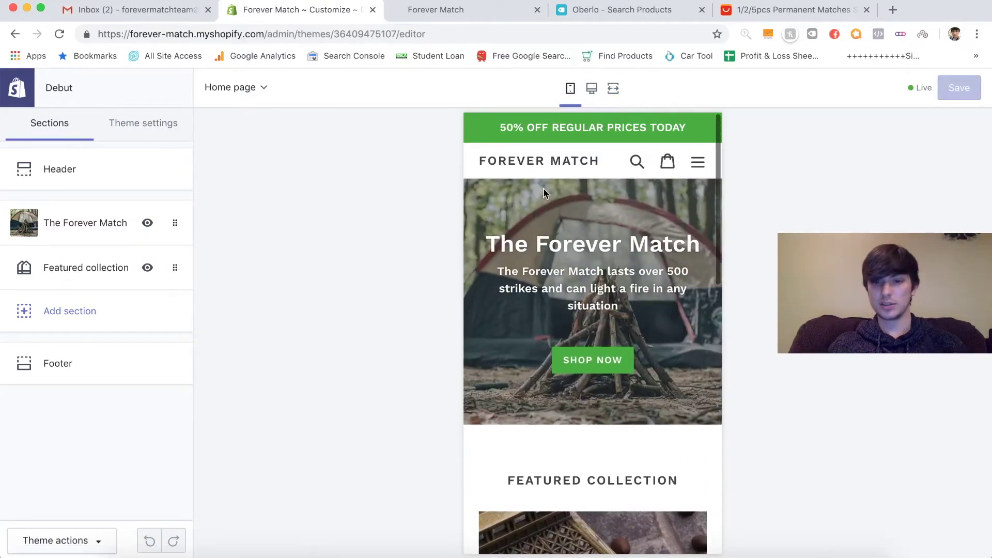
{"action": "scroll", "coordinate": [543, 194], "scroll_direction": "down", "scroll_amount": 4}
{"action": "scroll", "coordinate": [543, 193], "scroll_direction": "down", "scroll_amount": 4}
{"action": "scroll", "coordinate": [542, 194], "scroll_direction": "up", "scroll_amount": 8}
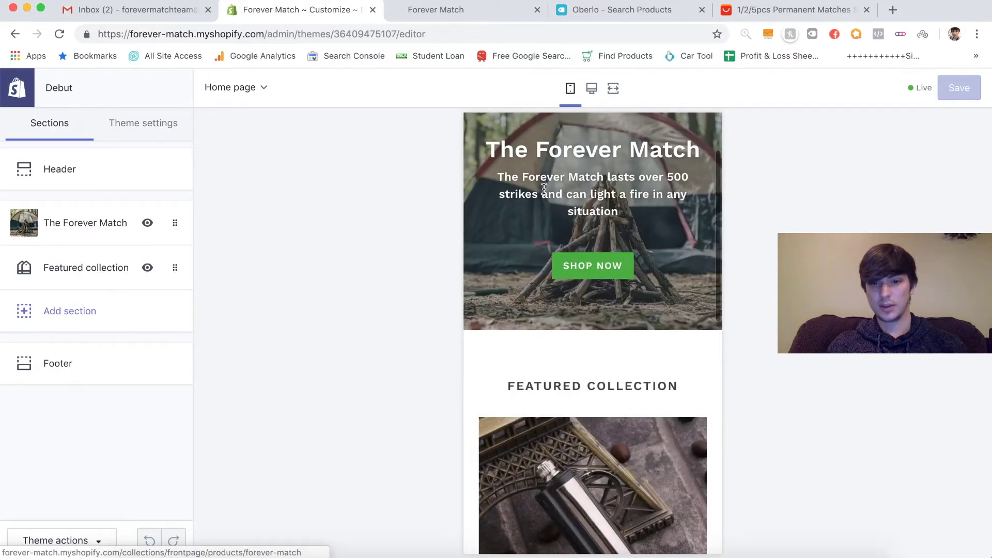
{"action": "scroll", "coordinate": [526, 265], "scroll_direction": "down", "scroll_amount": 6}
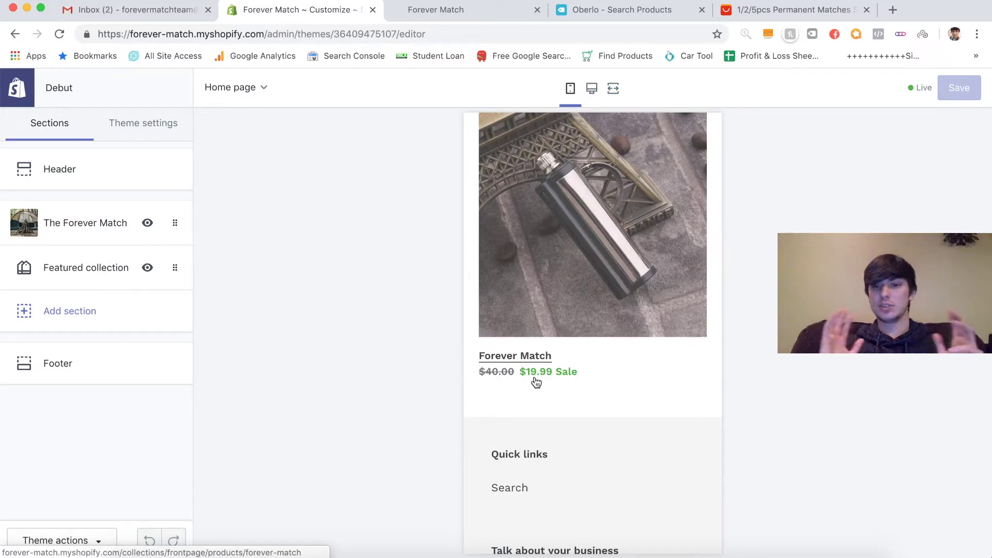
{"action": "scroll", "coordinate": [557, 382], "scroll_direction": "up", "scroll_amount": 6}
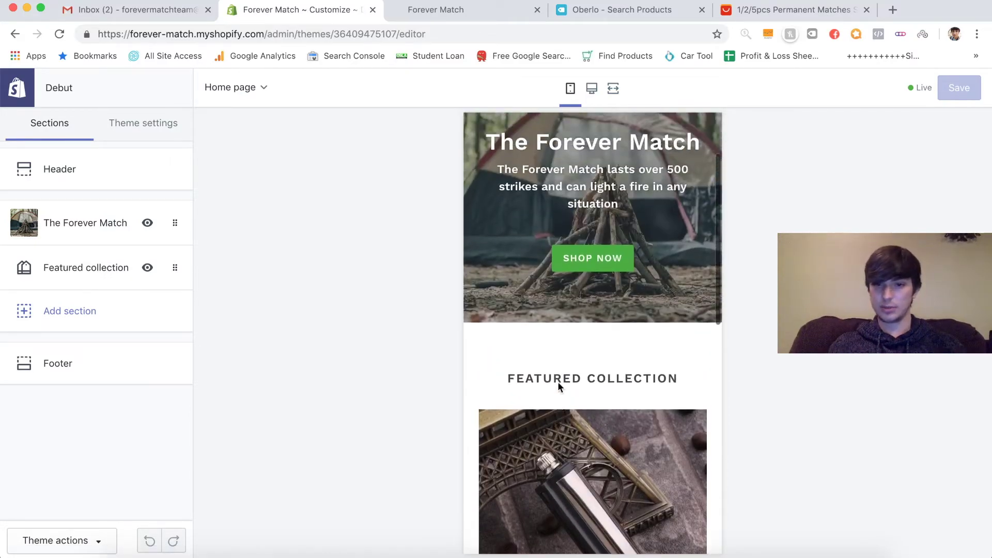
- Point The Forever Match banner's button link to the Forever Match product and save
{"action": "left_click", "coordinate": [79, 238]}
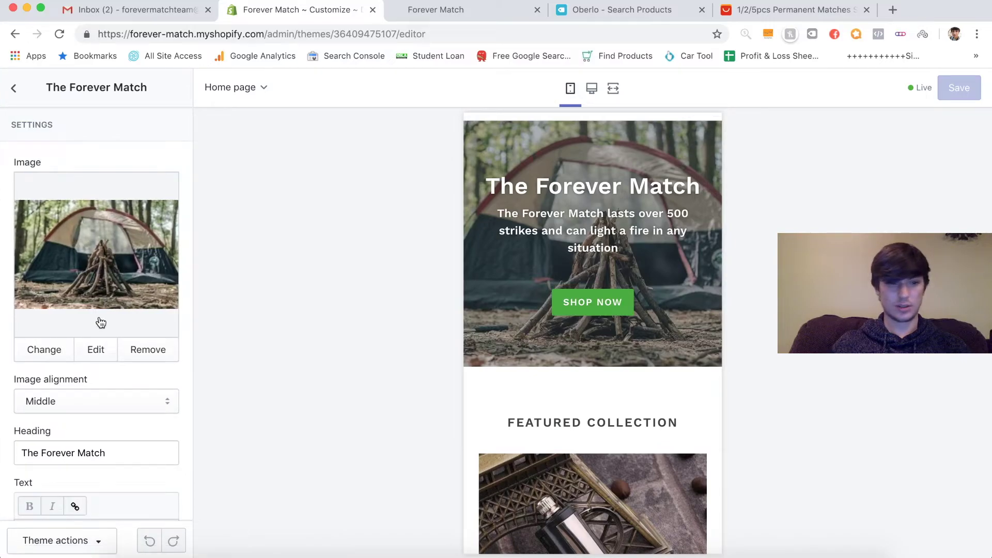
{"action": "scroll", "coordinate": [100, 322], "scroll_direction": "down", "scroll_amount": 6}
{"action": "scroll", "coordinate": [101, 322], "scroll_direction": "down", "scroll_amount": 1}
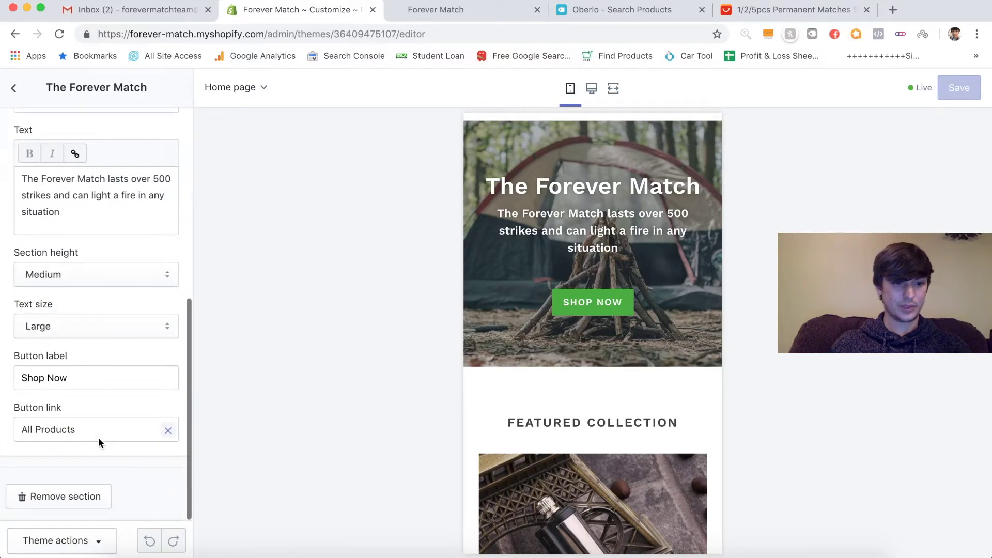
{"action": "left_click", "coordinate": [167, 431]}
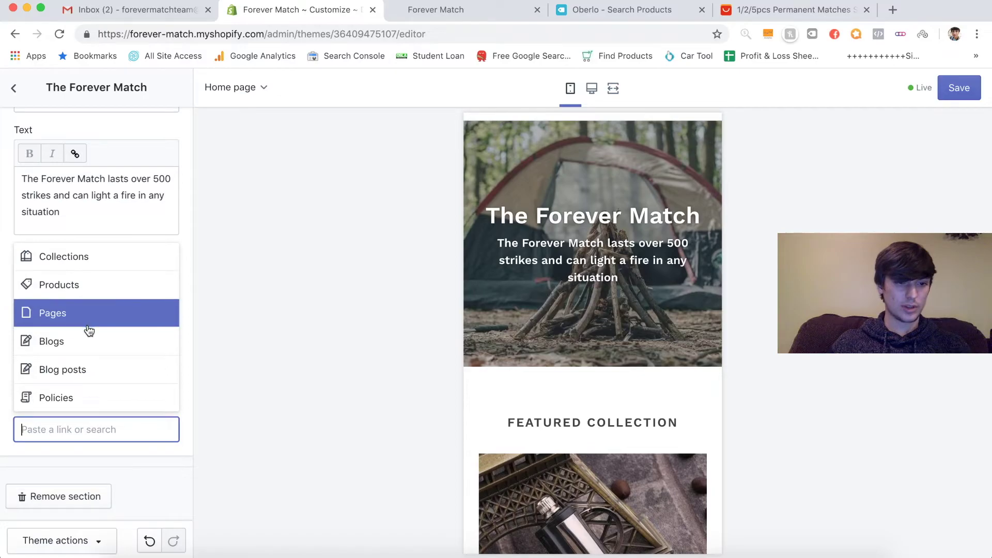
{"action": "left_click", "coordinate": [92, 295]}
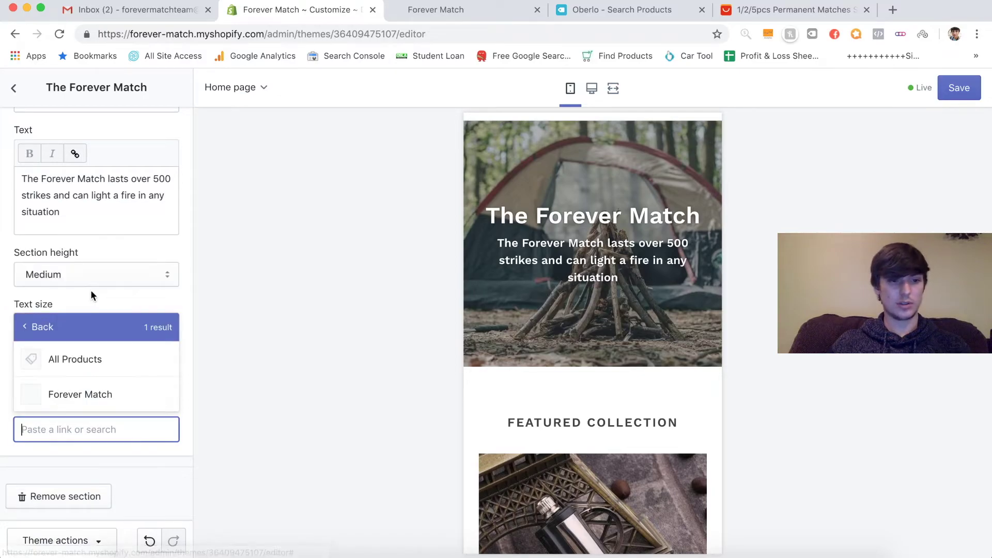
{"action": "left_click", "coordinate": [93, 406]}
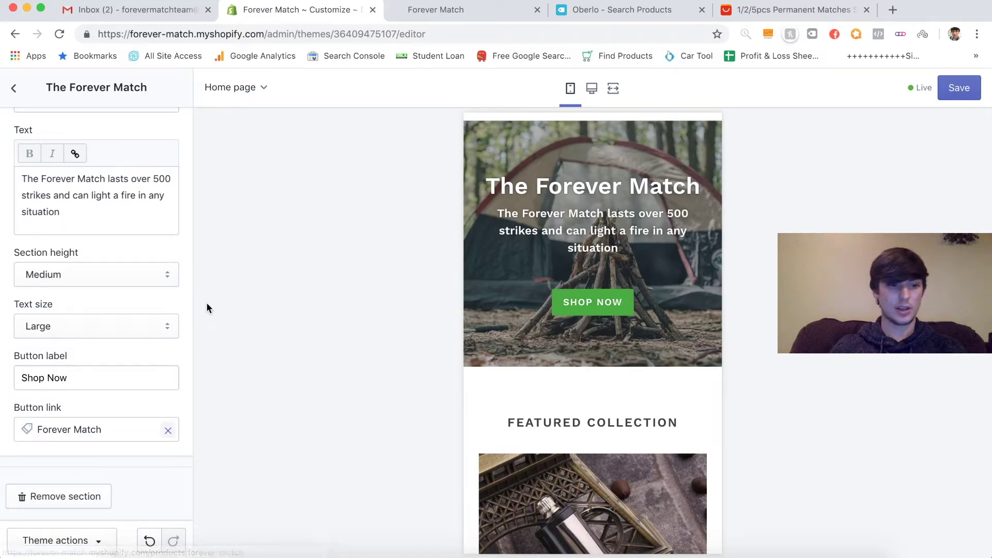
{"action": "left_click", "coordinate": [971, 88]}
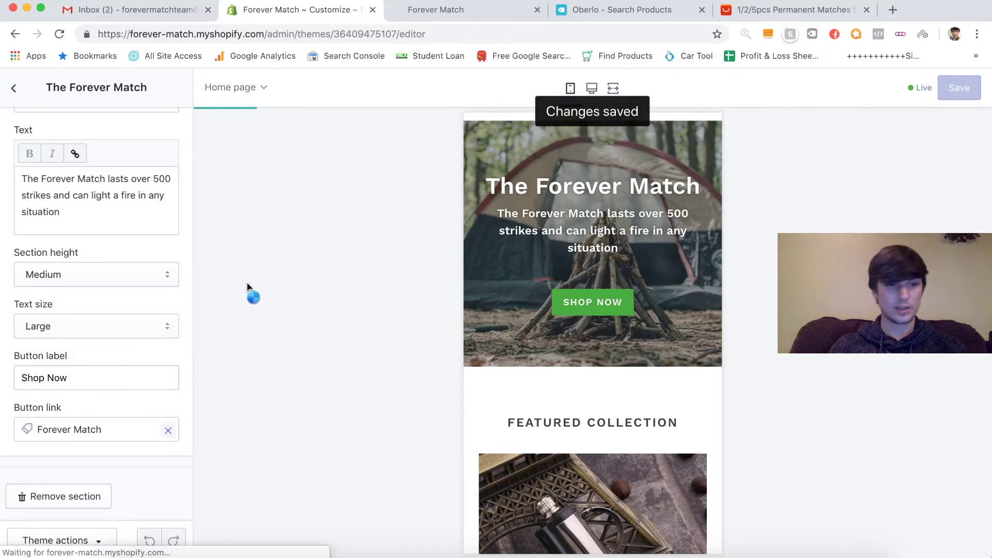
{"action": "scroll", "coordinate": [497, 502], "scroll_direction": "down", "scroll_amount": 5}
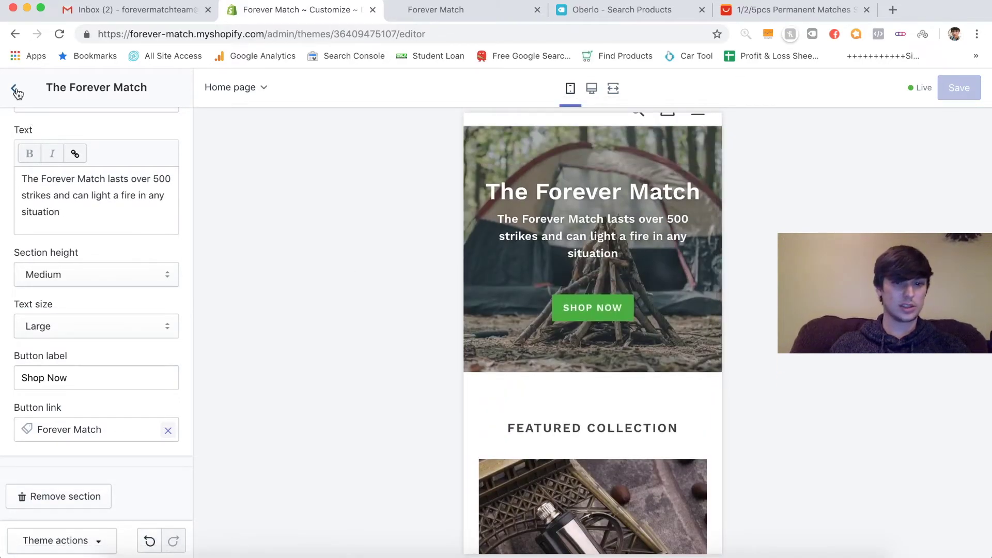
{"action": "scroll", "coordinate": [484, 402], "scroll_direction": "down", "scroll_amount": 4}
{"action": "scroll", "coordinate": [485, 403], "scroll_direction": "up", "scroll_amount": 2}
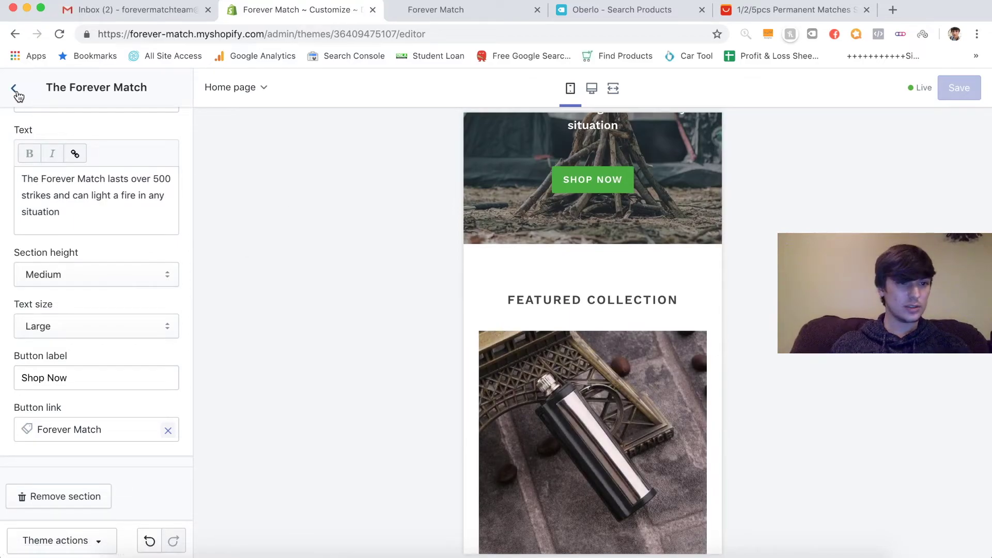
{"action": "left_click", "coordinate": [14, 89]}
- Delete the Featured collection section's existing heading
{"action": "left_click", "coordinate": [80, 266]}
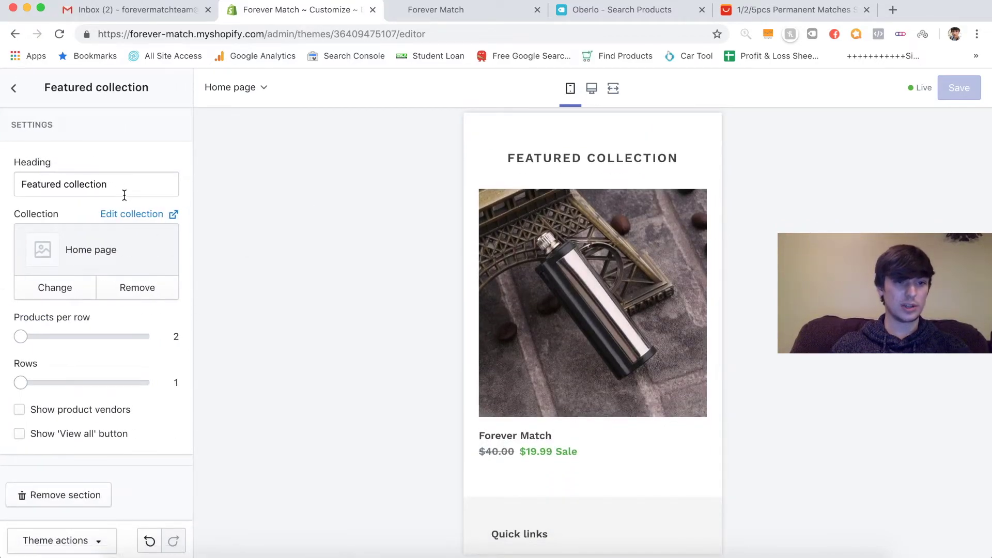
{"action": "left_click_drag", "start_coordinate": [109, 185], "coordinate": [19, 188]}
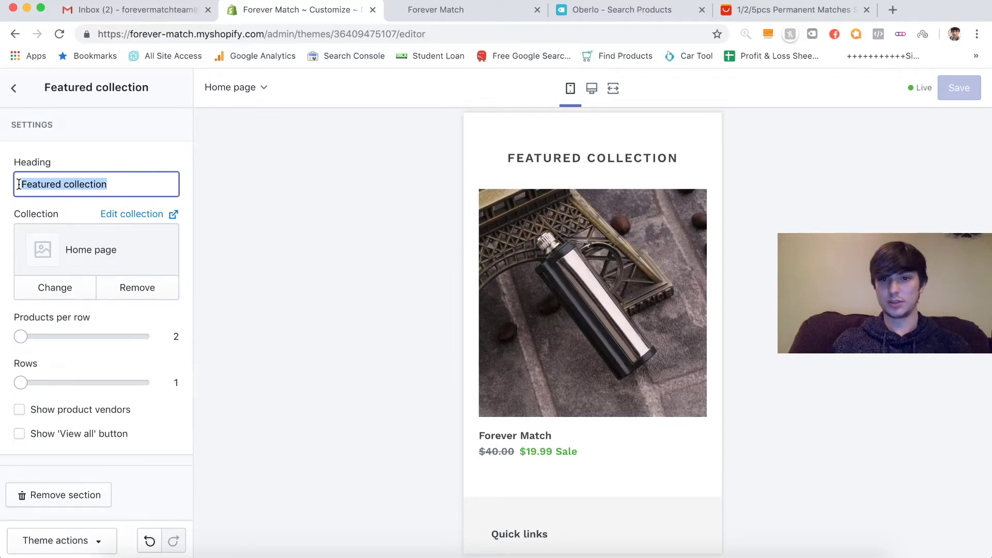
{"action": "key", "text": "BackSpace"}
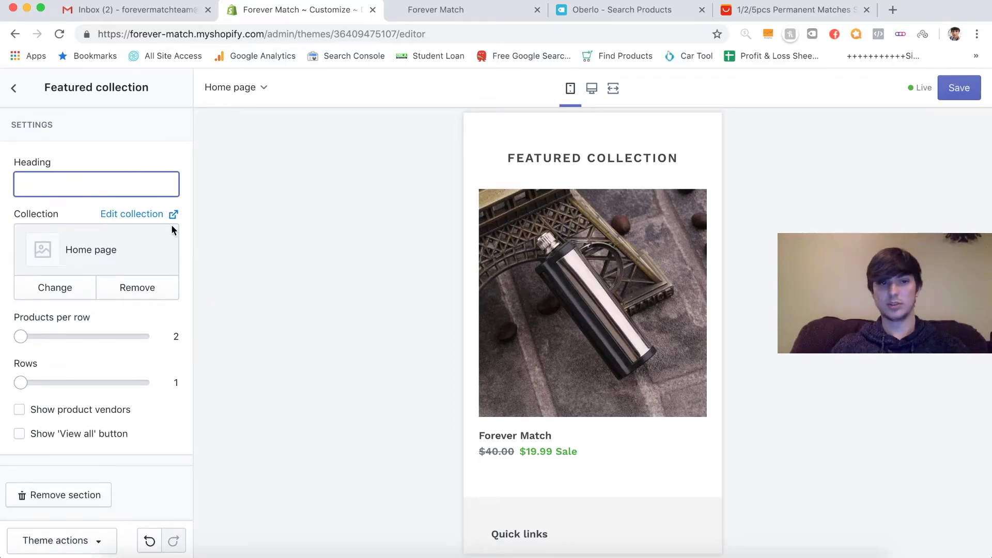
{"action": "left_click", "coordinate": [264, 239]}
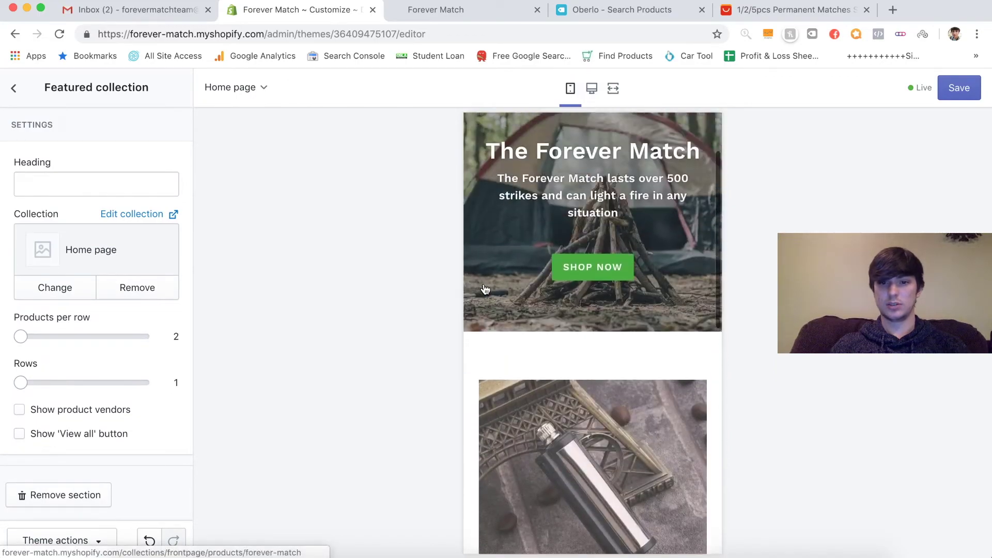
- Enter 'Best Selling' as the section heading and save with Cmd+S
{"action": "left_click", "coordinate": [40, 183]}
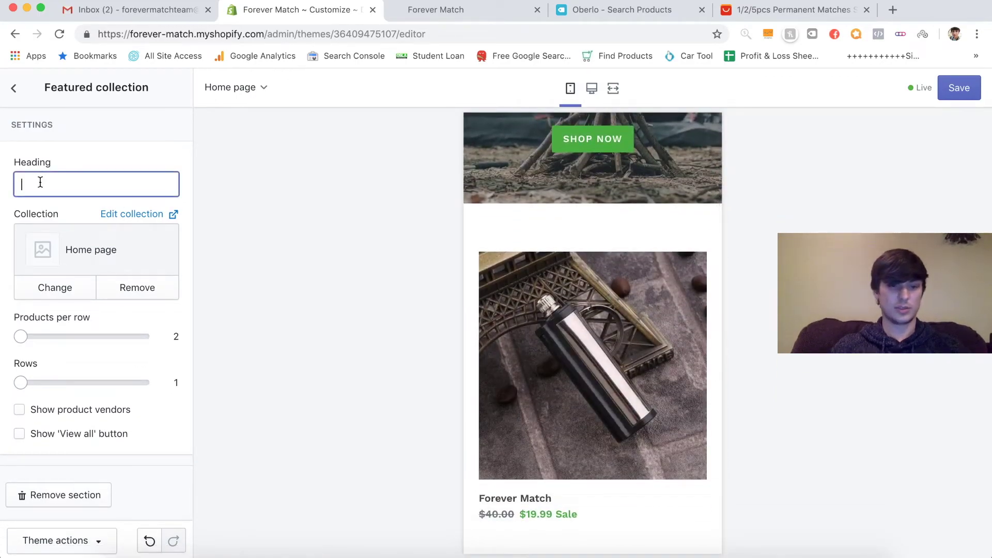
{"action": "type", "text": "Best Sellli"}
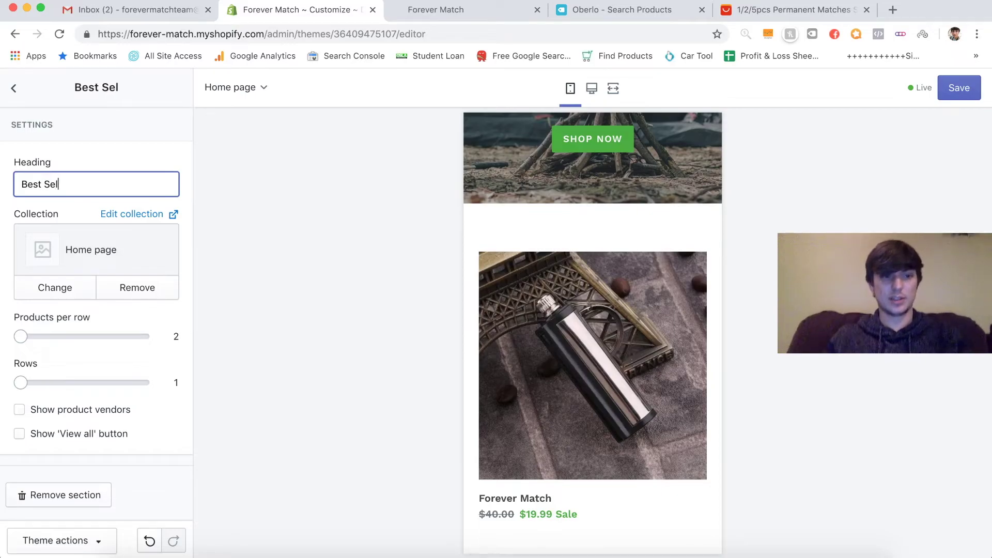
{"action": "key", "text": "BackSpace"}
{"action": "key", "text": "BackSpace"}
{"action": "type", "text": "ing"}
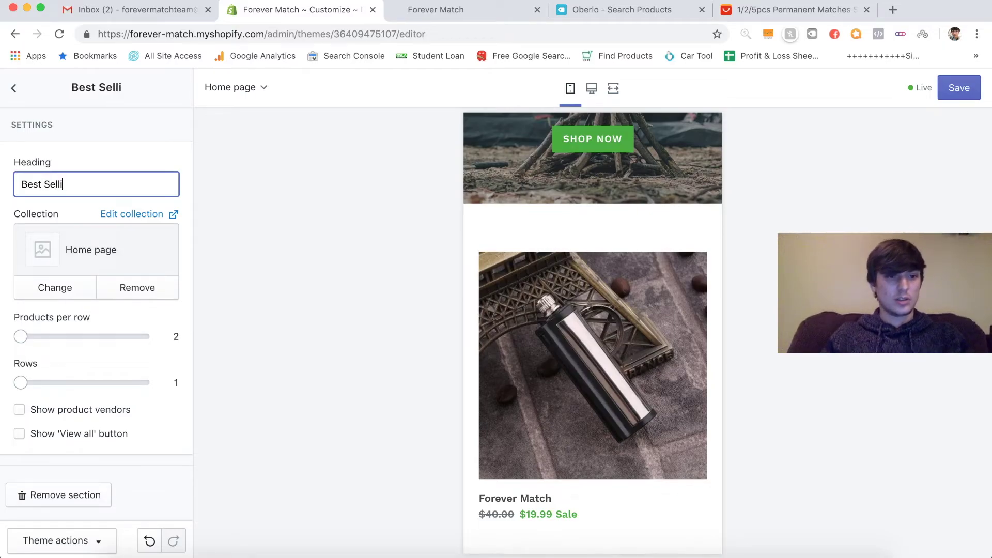
{"action": "left_click", "coordinate": [172, 154]}
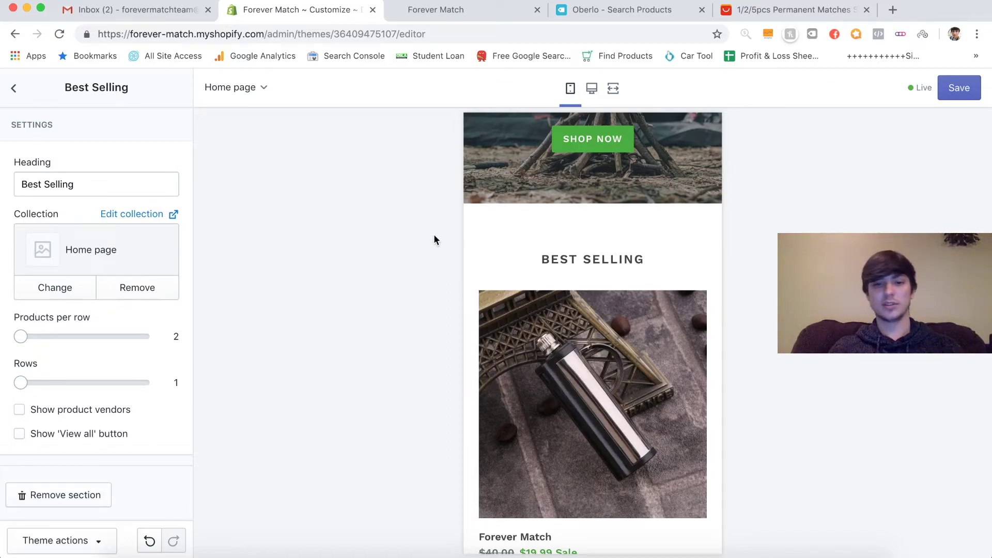
{"action": "scroll", "coordinate": [495, 313], "scroll_direction": "up", "scroll_amount": 2}
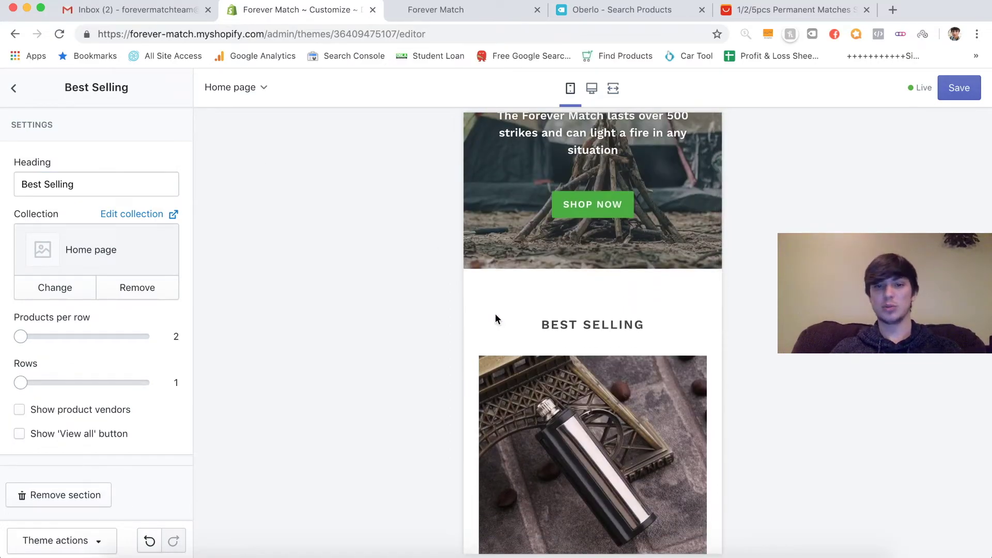
{"action": "scroll", "coordinate": [473, 312], "scroll_direction": "down", "scroll_amount": 5}
{"action": "key", "text": "super+s"}
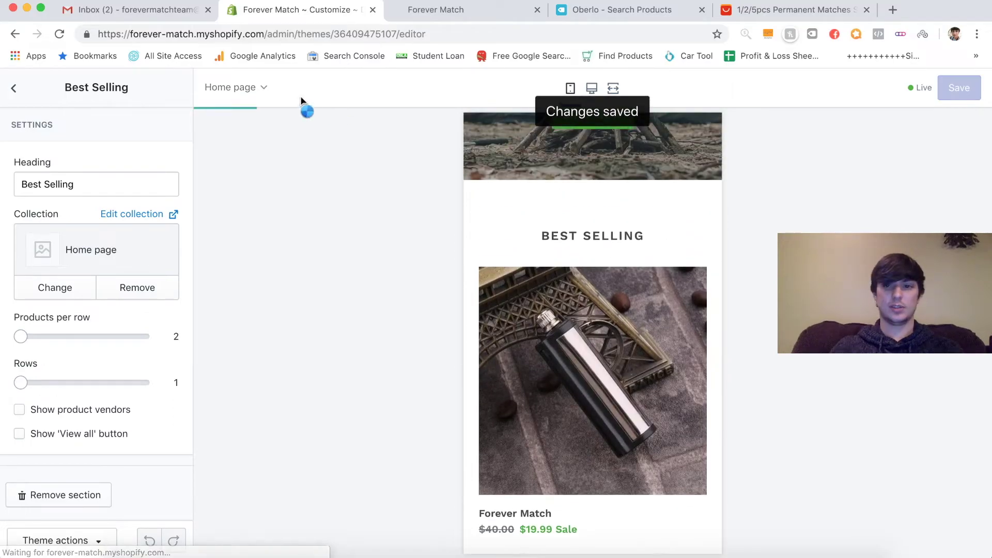
{"action": "left_click", "coordinate": [16, 92]}
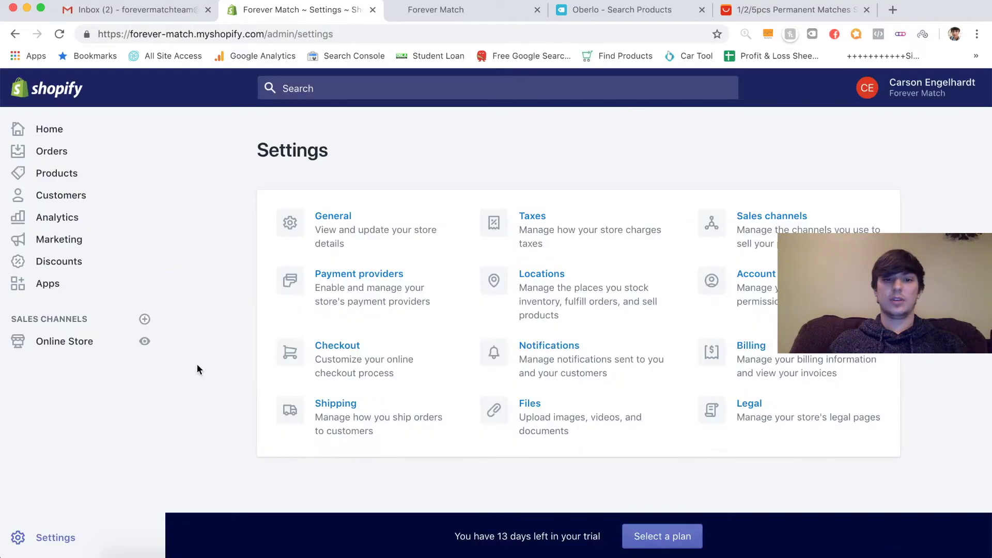
{"action": "left_click", "coordinate": [353, 300]}
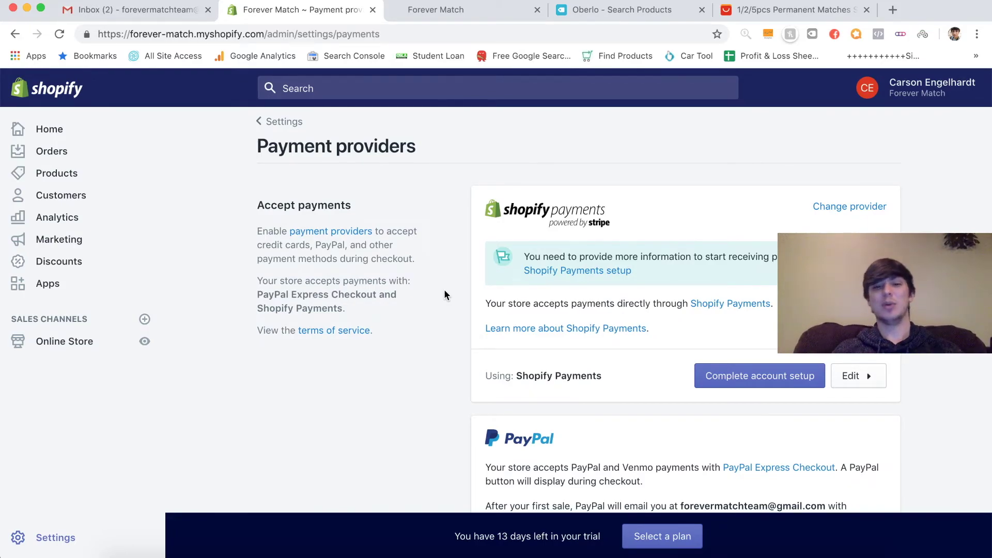
{"action": "scroll", "coordinate": [444, 295], "scroll_direction": "down", "scroll_amount": 5}
{"action": "scroll", "coordinate": [439, 258], "scroll_direction": "up", "scroll_amount": 5}
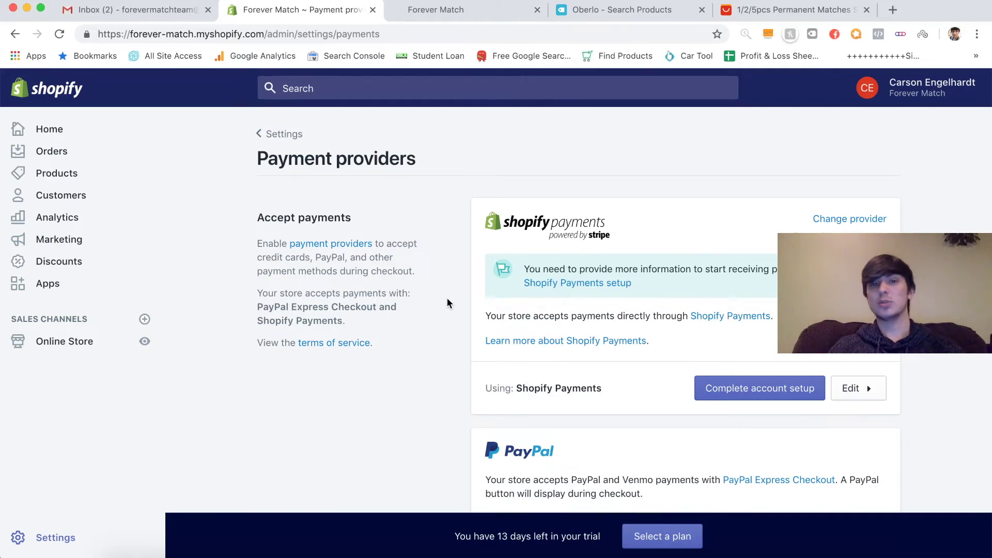
{"action": "scroll", "coordinate": [447, 300], "scroll_direction": "down", "scroll_amount": 5}
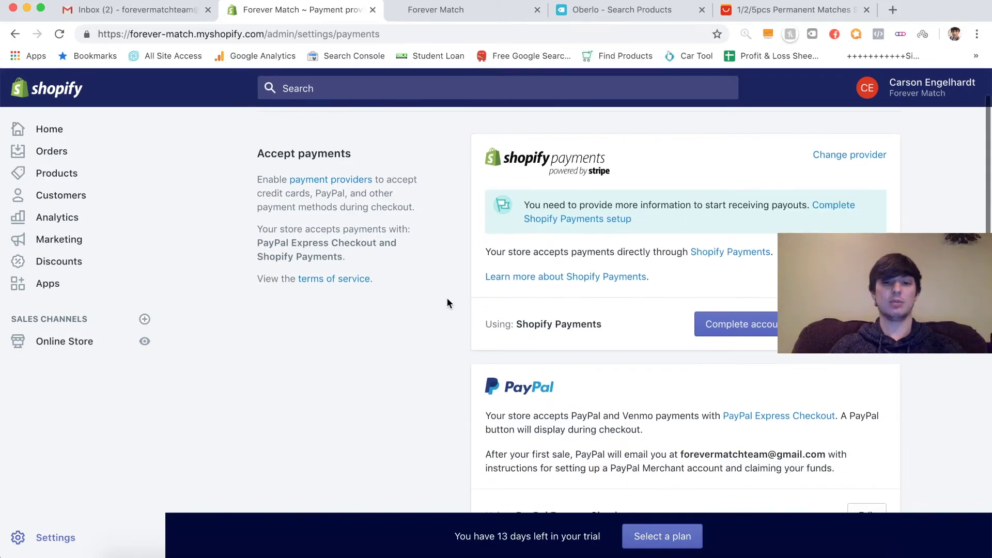
{"action": "scroll", "coordinate": [448, 299], "scroll_direction": "down", "scroll_amount": 1}
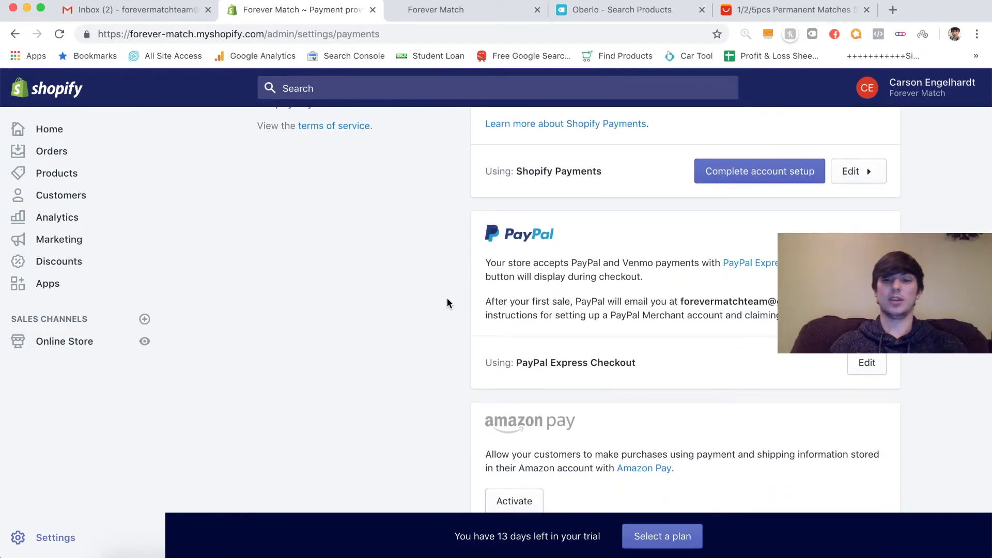
{"action": "scroll", "coordinate": [447, 300], "scroll_direction": "down", "scroll_amount": 10}
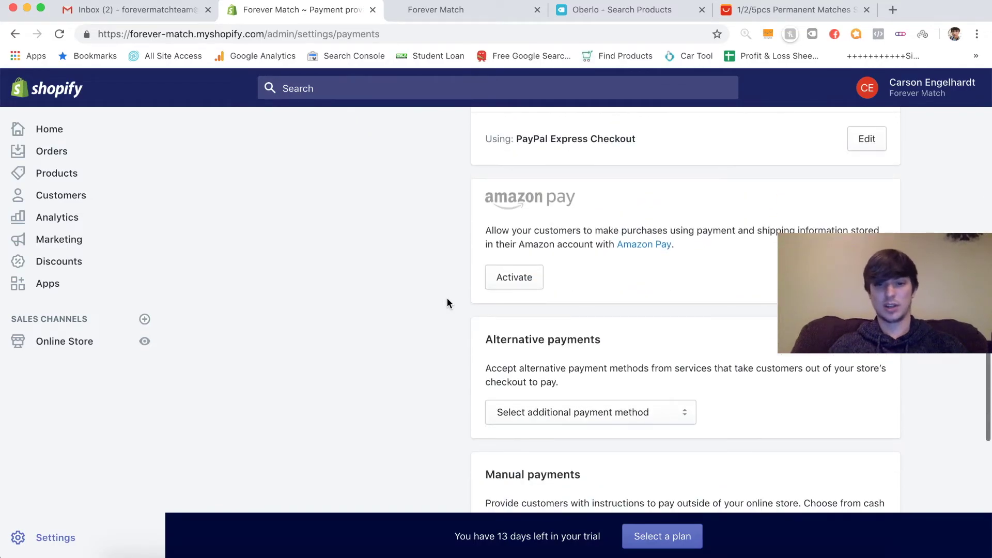
{"action": "scroll", "coordinate": [447, 303], "scroll_direction": "down", "scroll_amount": 3}
{"action": "scroll", "coordinate": [447, 310], "scroll_direction": "up", "scroll_amount": 12}
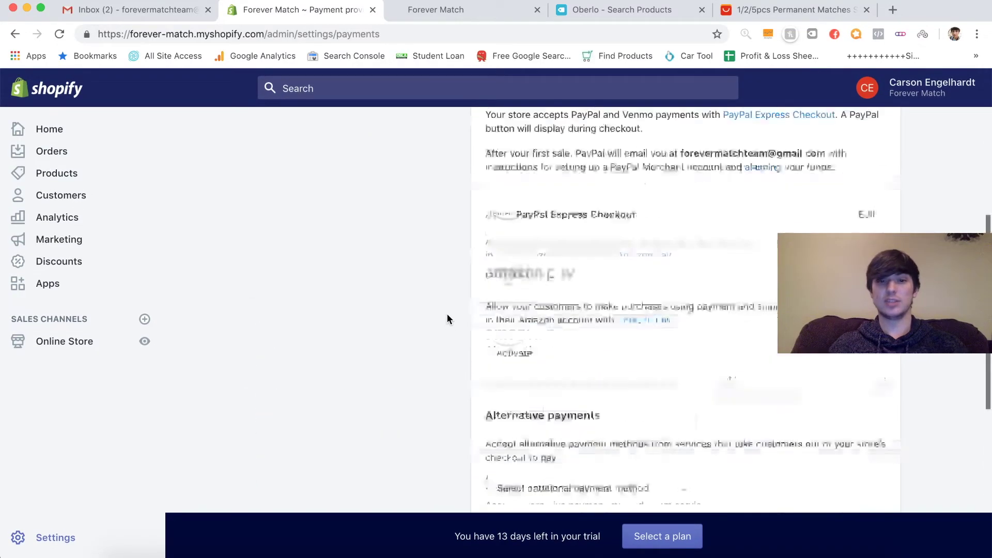
{"action": "scroll", "coordinate": [447, 319], "scroll_direction": "down", "scroll_amount": 4}
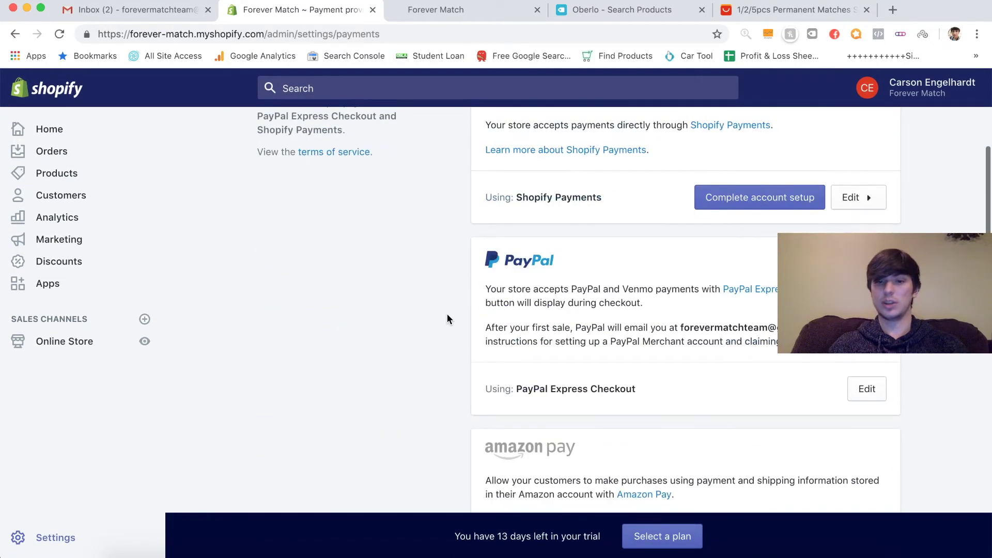
{"action": "scroll", "coordinate": [447, 323], "scroll_direction": "up", "scroll_amount": 2}
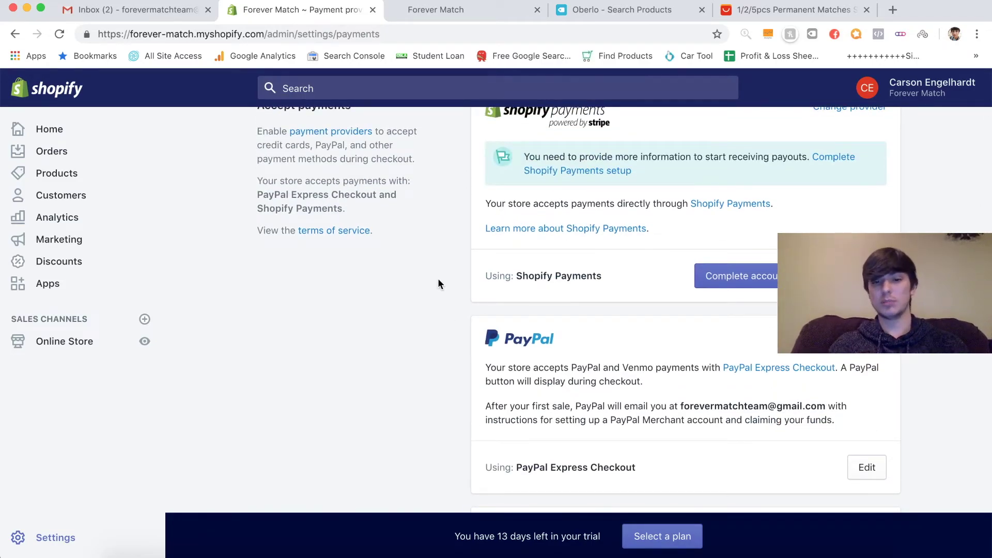
{"action": "scroll", "coordinate": [454, 299], "scroll_direction": "up", "scroll_amount": 2}
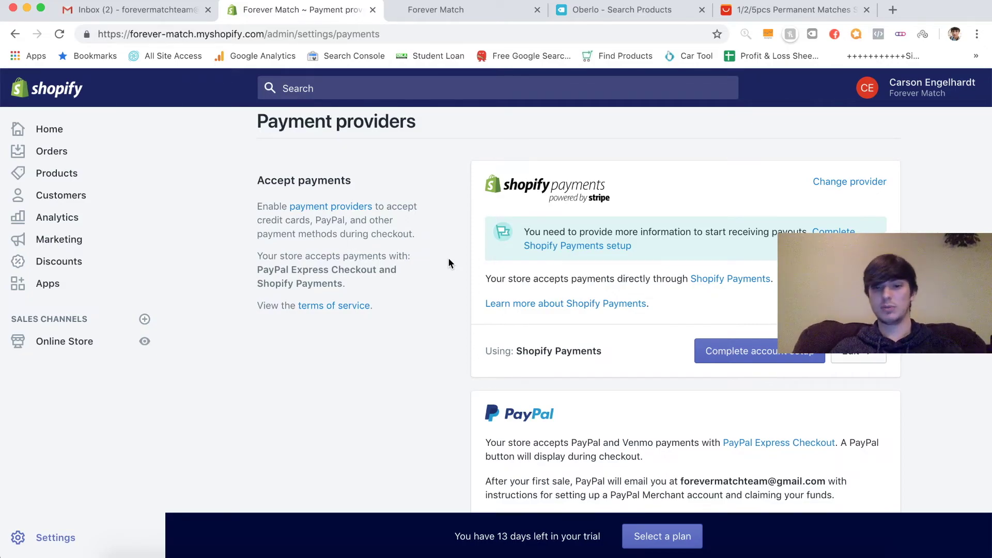
- In Settings > Legal, create refund, privacy and terms of service policies from templates
{"action": "left_click", "coordinate": [48, 537]}
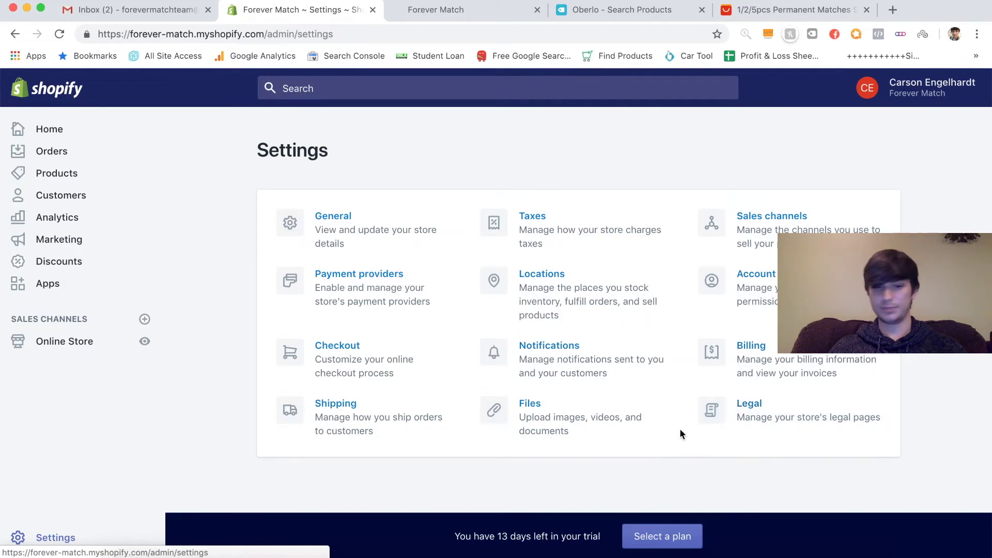
{"action": "left_click", "coordinate": [795, 398]}
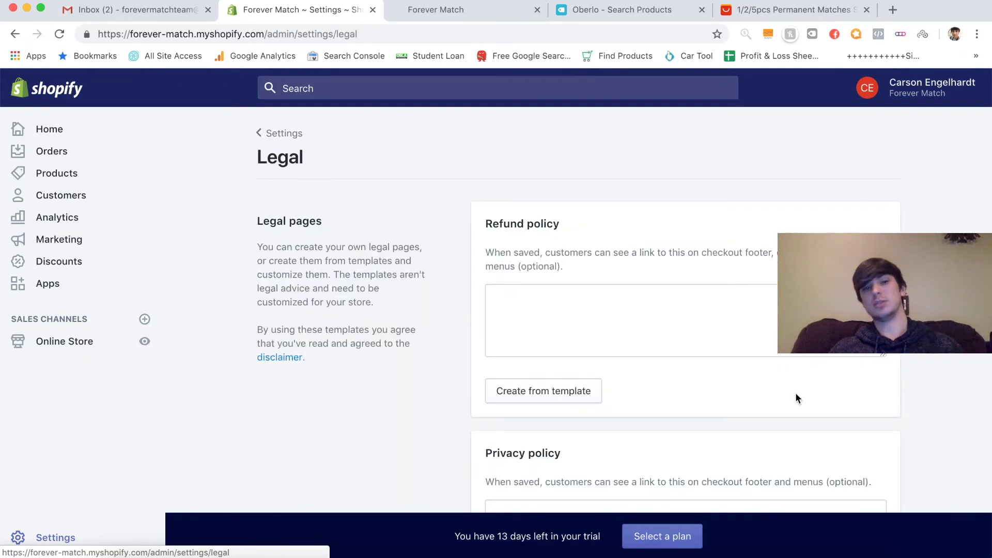
{"action": "scroll", "coordinate": [420, 343], "scroll_direction": "down", "scroll_amount": 3}
{"action": "left_click", "coordinate": [527, 316]}
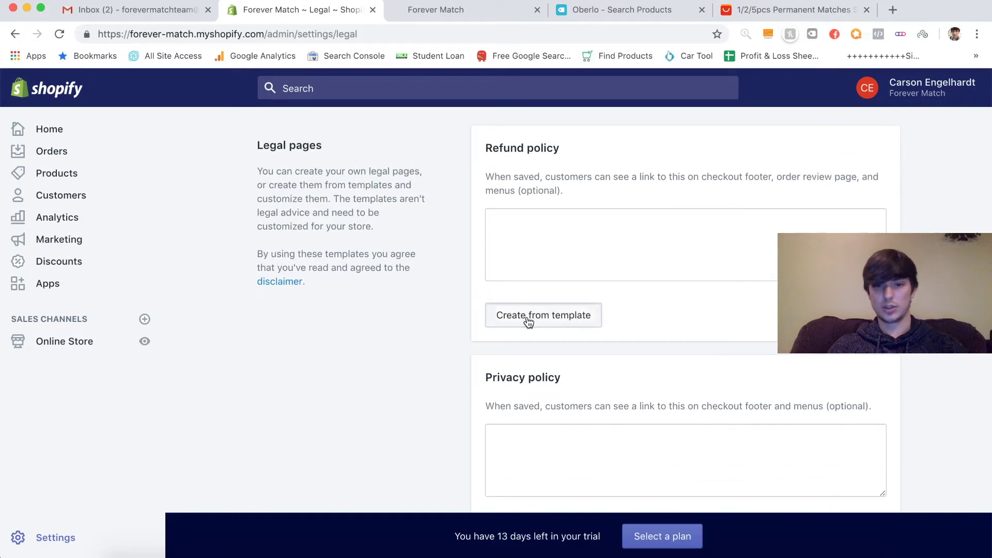
{"action": "scroll", "coordinate": [463, 346], "scroll_direction": "down", "scroll_amount": 5}
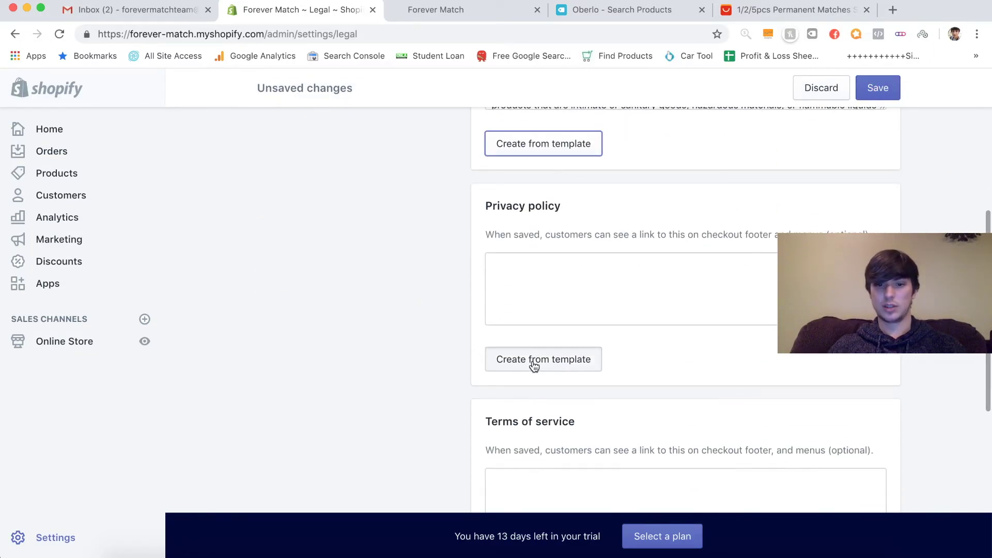
{"action": "left_click", "coordinate": [533, 360]}
{"action": "scroll", "coordinate": [445, 388], "scroll_direction": "down", "scroll_amount": 7}
{"action": "left_click", "coordinate": [536, 338]}
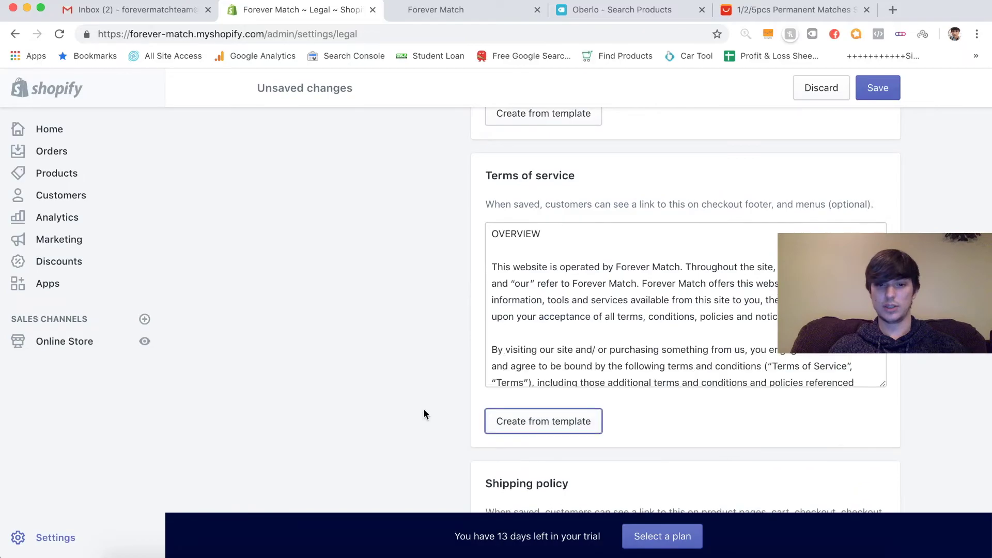
- Review the generated policies and save the legal pages
{"action": "scroll", "coordinate": [423, 414], "scroll_direction": "down", "scroll_amount": 4}
{"action": "scroll", "coordinate": [441, 261], "scroll_direction": "up", "scroll_amount": 2}
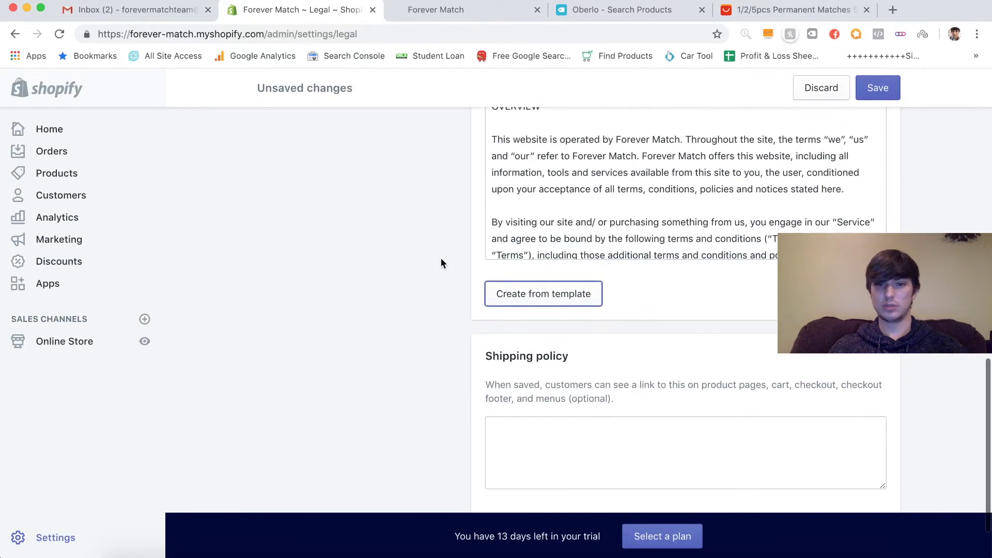
{"action": "scroll", "coordinate": [434, 300], "scroll_direction": "up", "scroll_amount": 5}
{"action": "scroll", "coordinate": [433, 302], "scroll_direction": "up", "scroll_amount": 10}
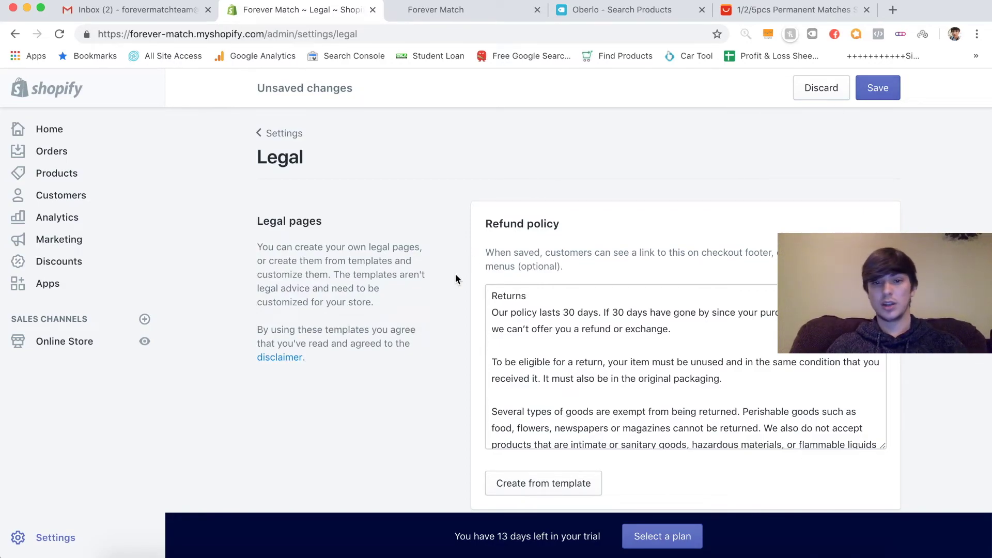
{"action": "scroll", "coordinate": [454, 274], "scroll_direction": "down", "scroll_amount": 10}
{"action": "scroll", "coordinate": [455, 279], "scroll_direction": "down", "scroll_amount": 2}
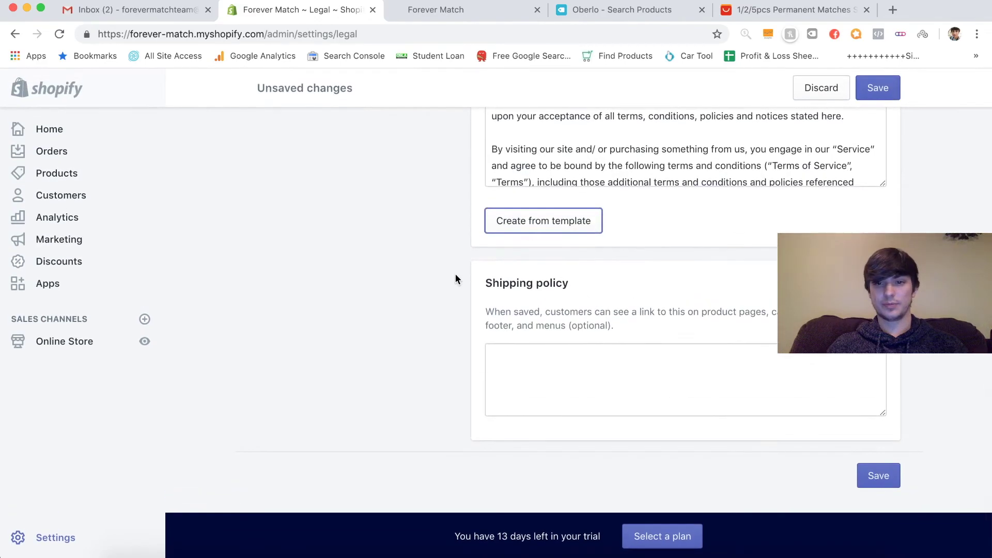
{"action": "left_click", "coordinate": [883, 90]}
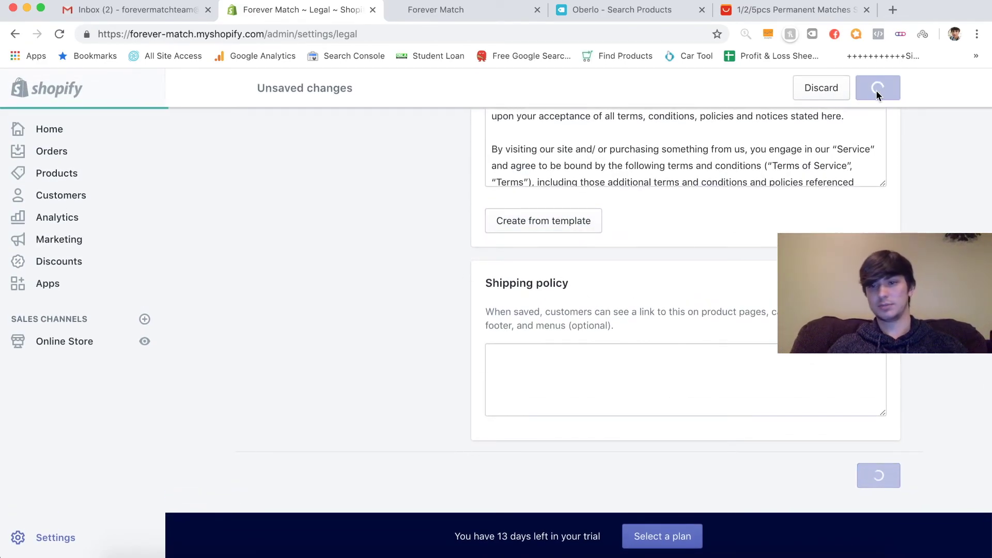
{"action": "scroll", "coordinate": [437, 311], "scroll_direction": "up", "scroll_amount": 10}
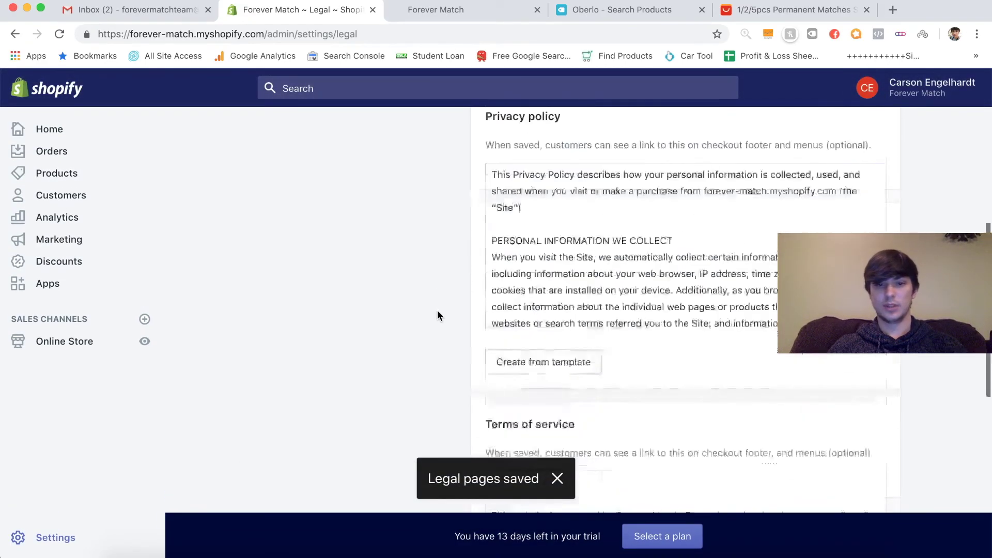
- Delete the Domestic shipping zone so Rest of world covers all 242 countries
{"action": "left_click", "coordinate": [277, 133]}
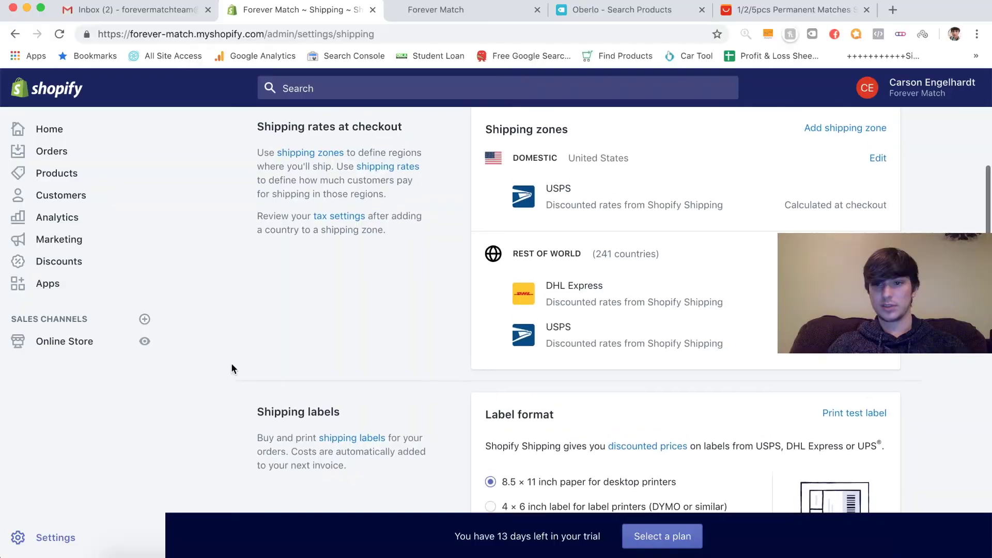
{"action": "scroll", "coordinate": [827, 165], "scroll_direction": "up", "scroll_amount": 1}
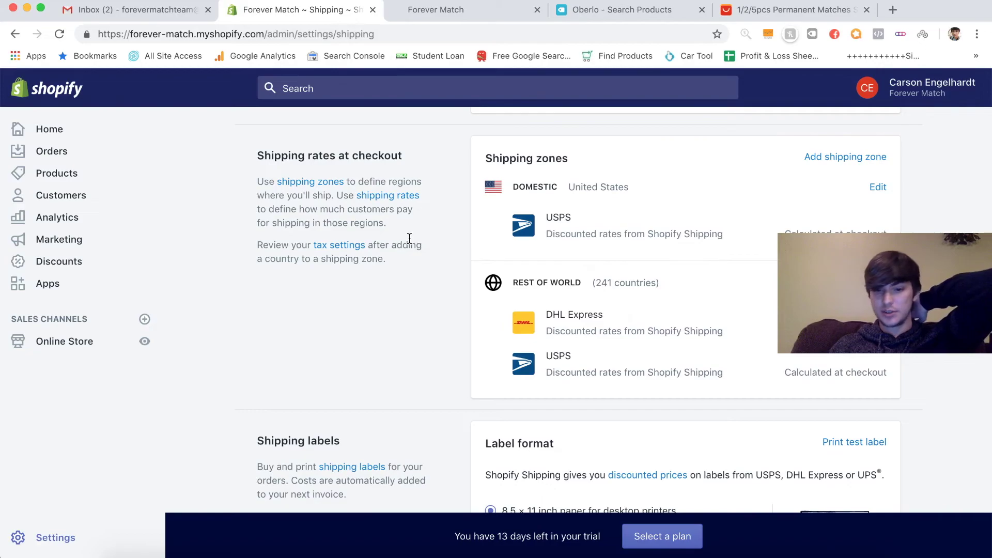
{"action": "left_click", "coordinate": [876, 186]}
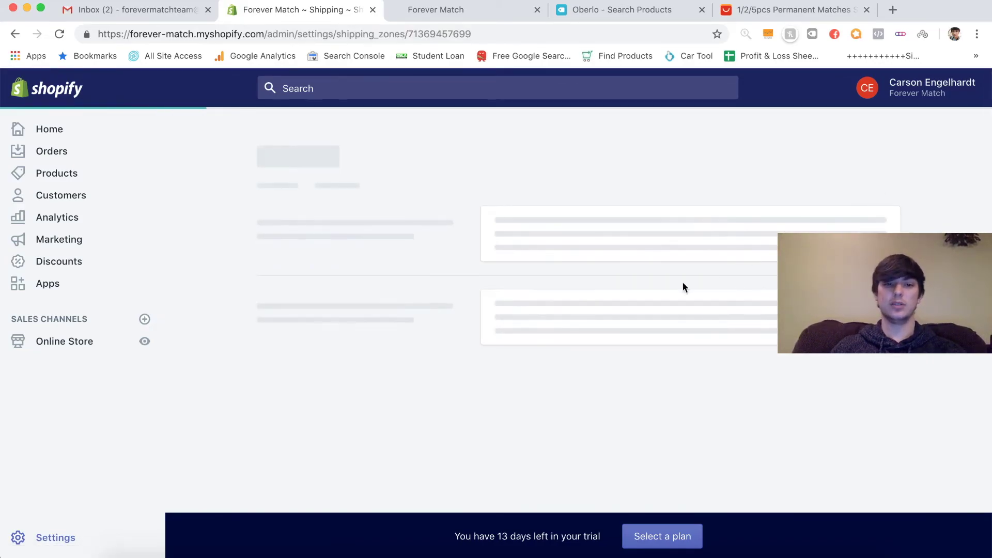
{"action": "scroll", "coordinate": [640, 376], "scroll_direction": "down", "scroll_amount": 10}
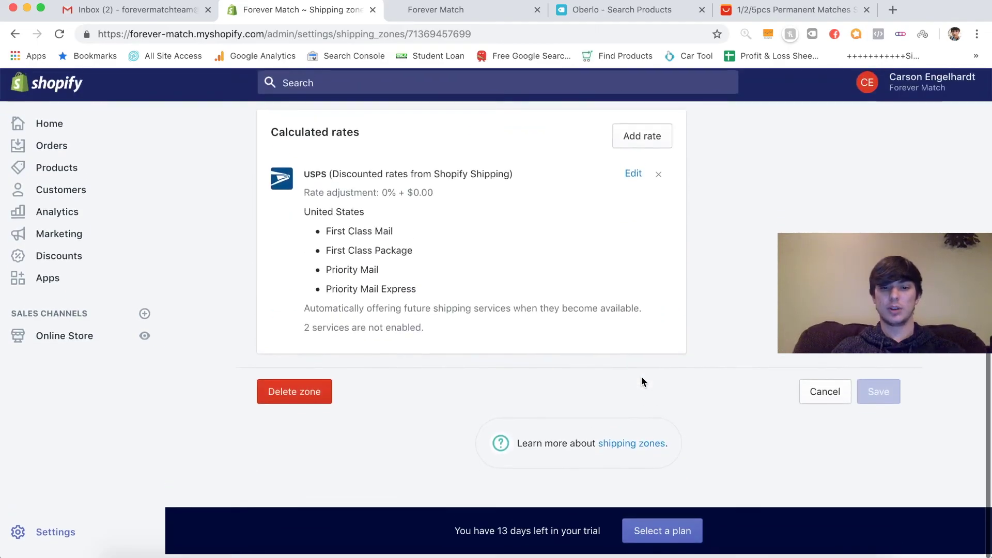
{"action": "left_click", "coordinate": [310, 403]}
{"action": "left_click", "coordinate": [615, 394]}
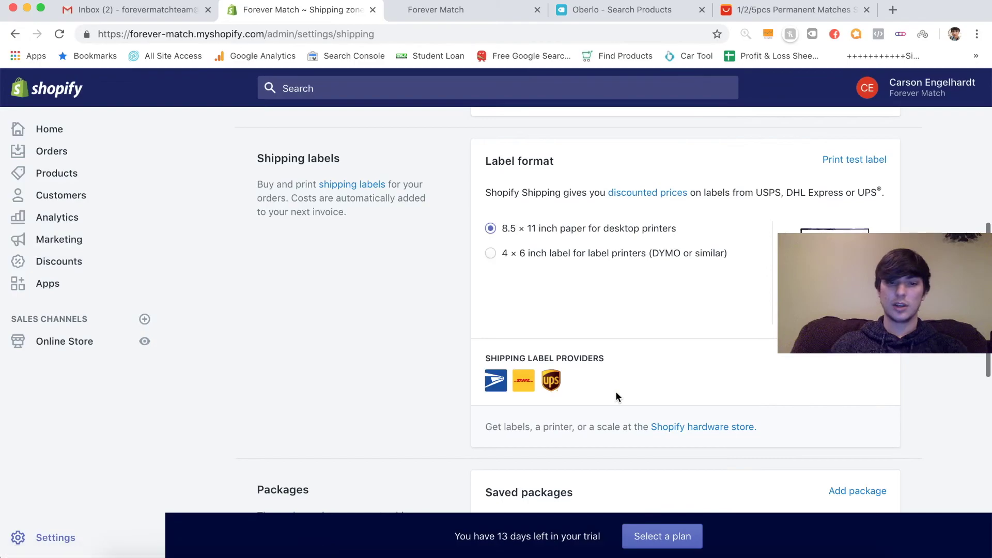
{"action": "scroll", "coordinate": [616, 391], "scroll_direction": "down", "scroll_amount": 6}
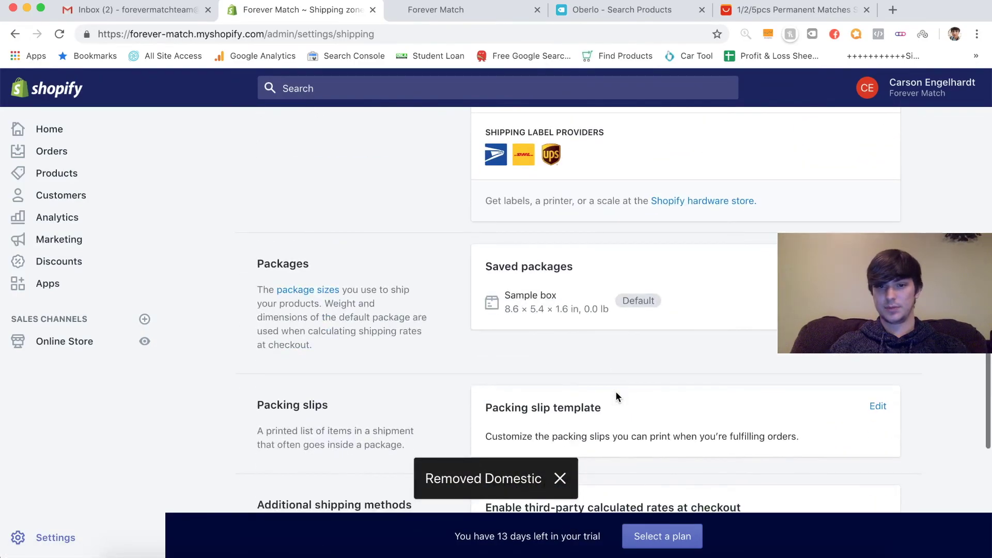
{"action": "scroll", "coordinate": [616, 392], "scroll_direction": "up", "scroll_amount": 8}
{"action": "scroll", "coordinate": [615, 392], "scroll_direction": "down", "scroll_amount": 1}
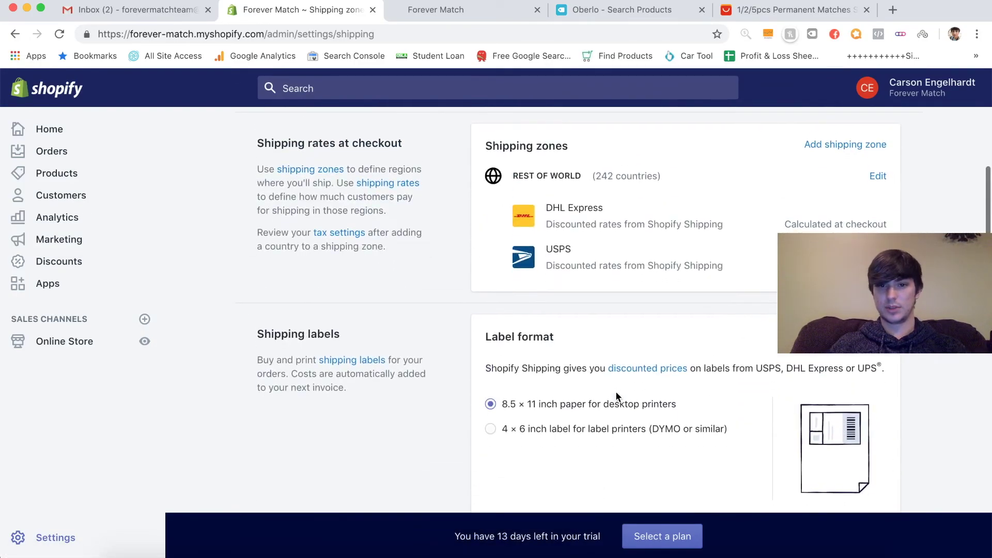
{"action": "left_click", "coordinate": [878, 177]}
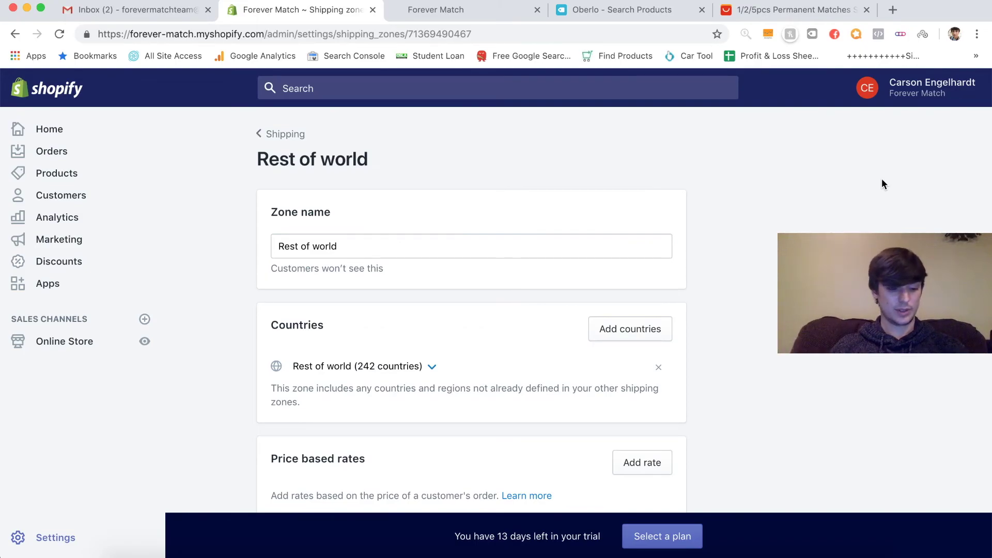
- Remove the USPS and DHL Express calculated rates from the Rest of world zone
{"action": "scroll", "coordinate": [696, 313], "scroll_direction": "down", "scroll_amount": 3}
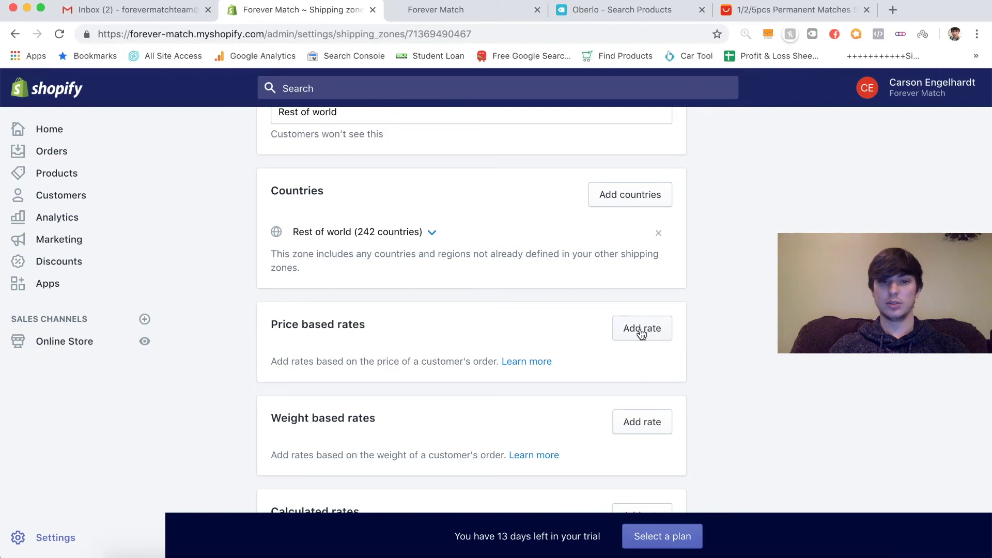
{"action": "scroll", "coordinate": [640, 331], "scroll_direction": "down", "scroll_amount": 5}
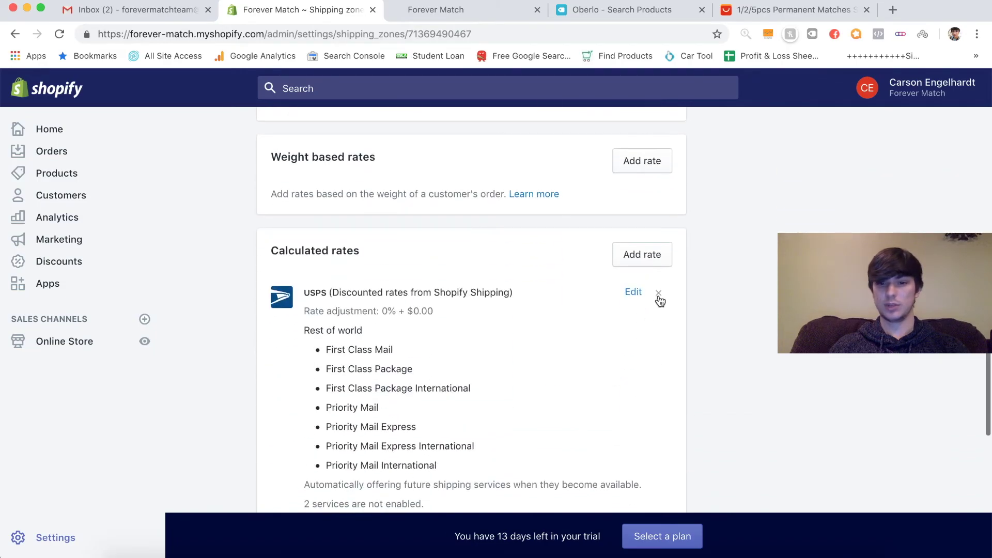
{"action": "left_click", "coordinate": [659, 296]}
{"action": "left_click", "coordinate": [660, 297]}
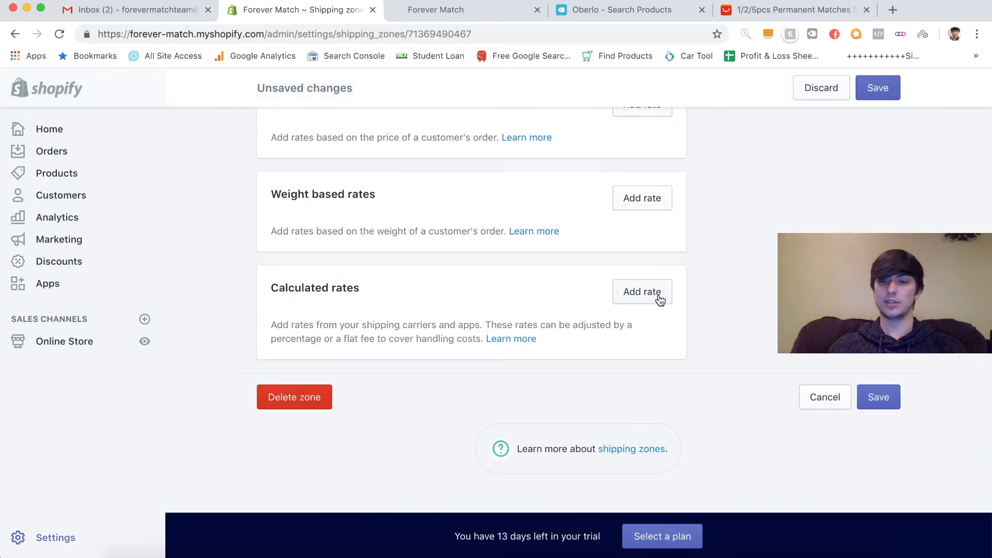
{"action": "scroll", "coordinate": [660, 299], "scroll_direction": "up", "scroll_amount": 3}
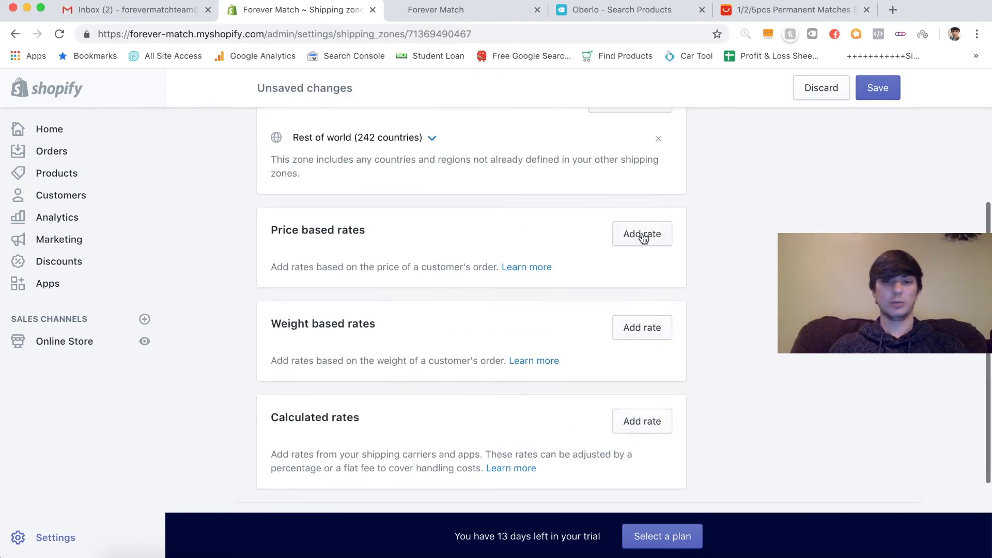
- Add a free 'Free Insured Shipping' price-based rate for orders $0.00 and up, and save
{"action": "left_click", "coordinate": [642, 237]}
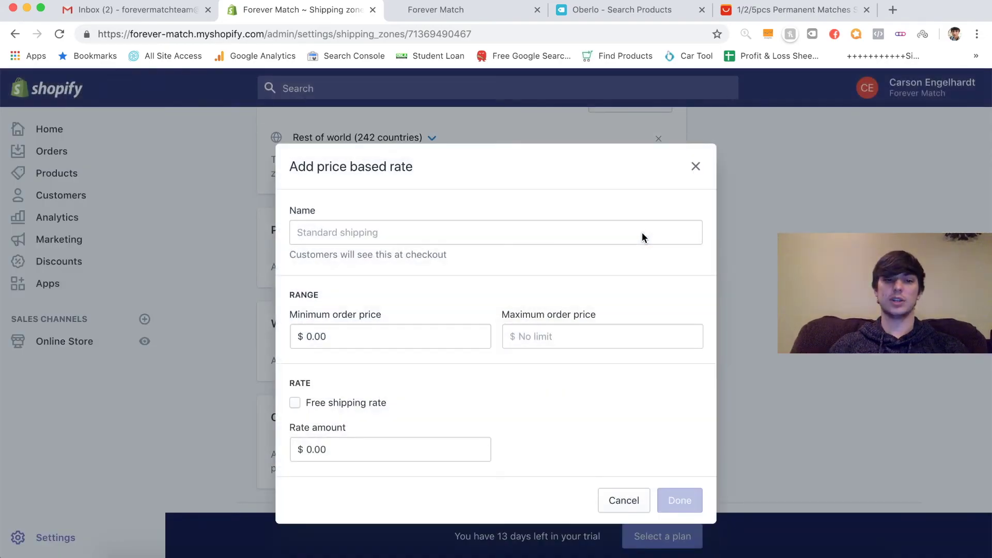
{"action": "left_click", "coordinate": [456, 236]}
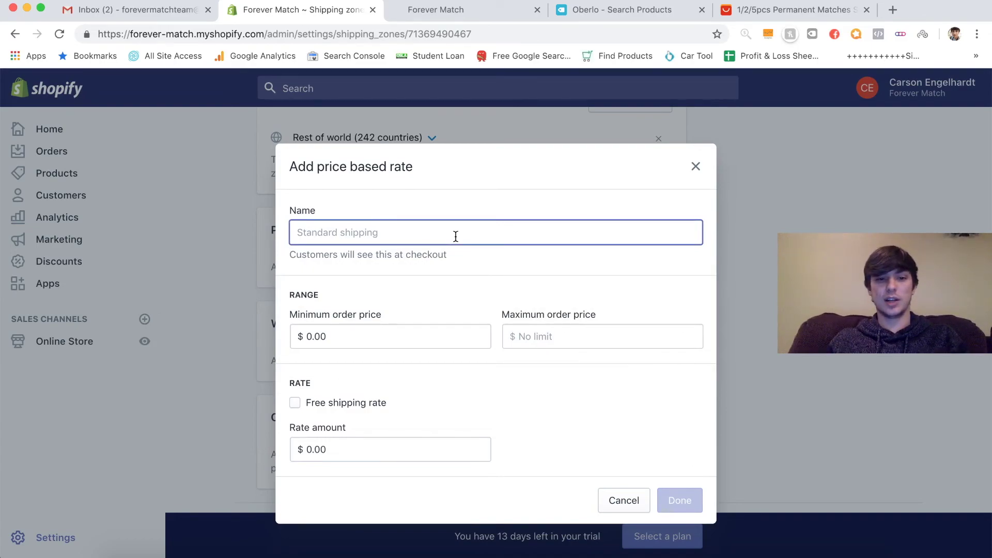
{"action": "type", "text": "Free Insure"}
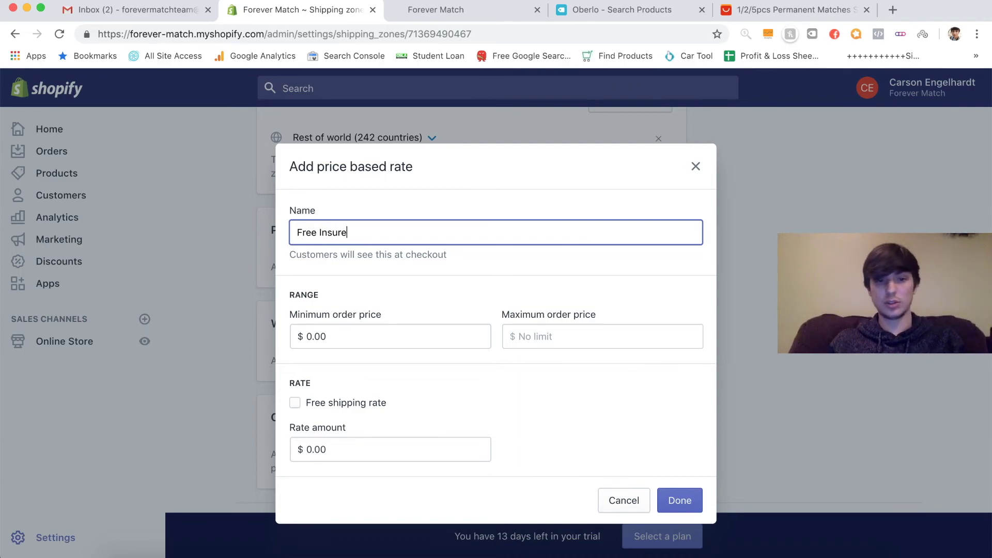
{"action": "type", "text": "d Shipping"}
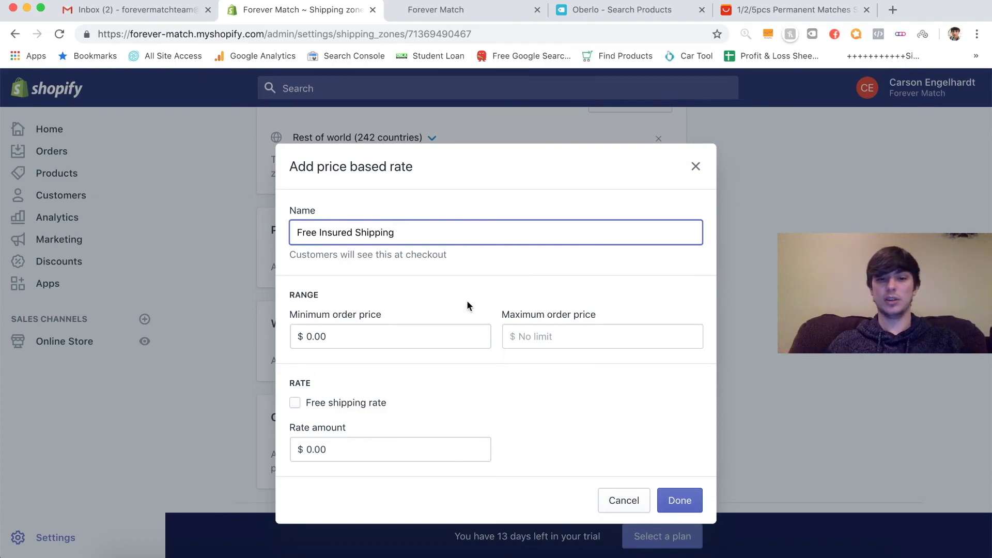
{"action": "left_click", "coordinate": [295, 403]}
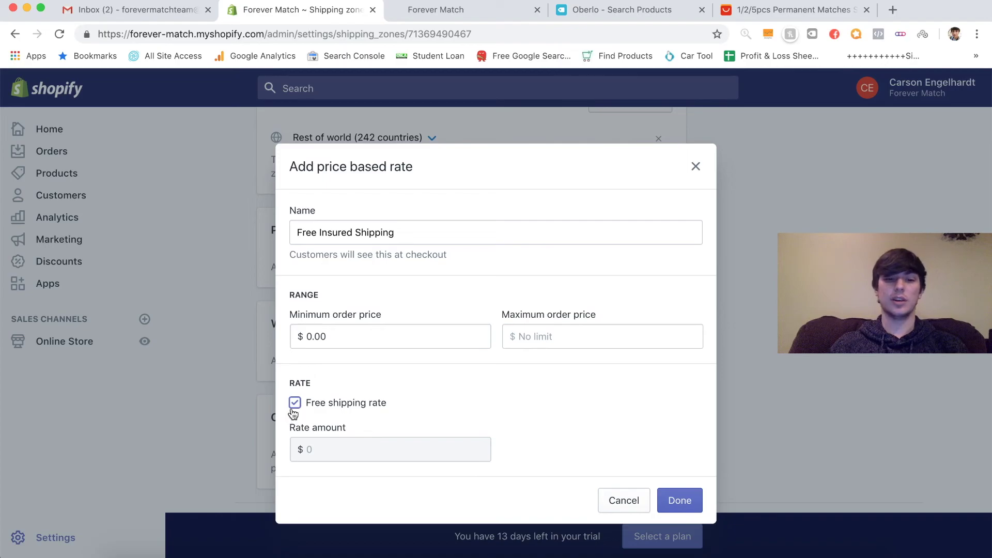
{"action": "left_click", "coordinate": [680, 500]}
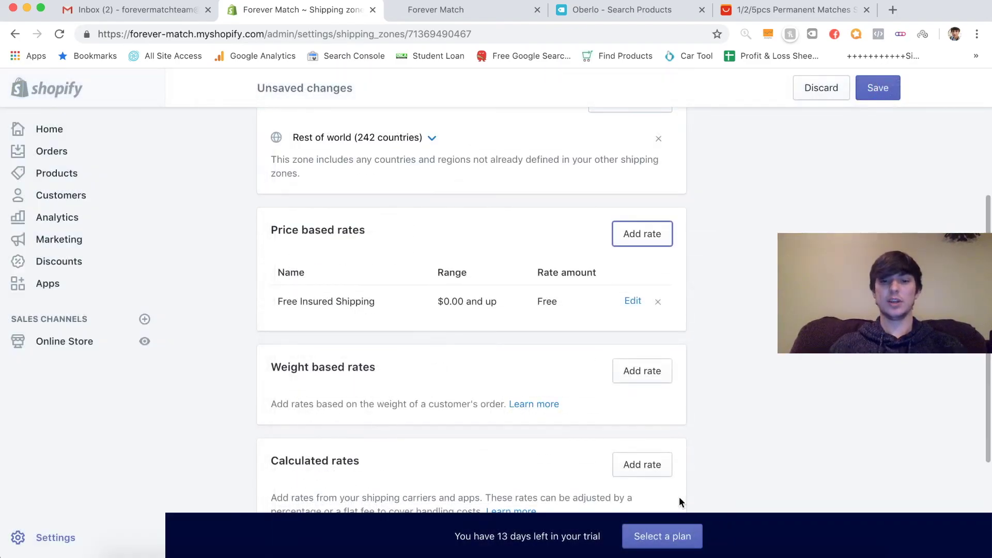
{"action": "left_click", "coordinate": [888, 92]}
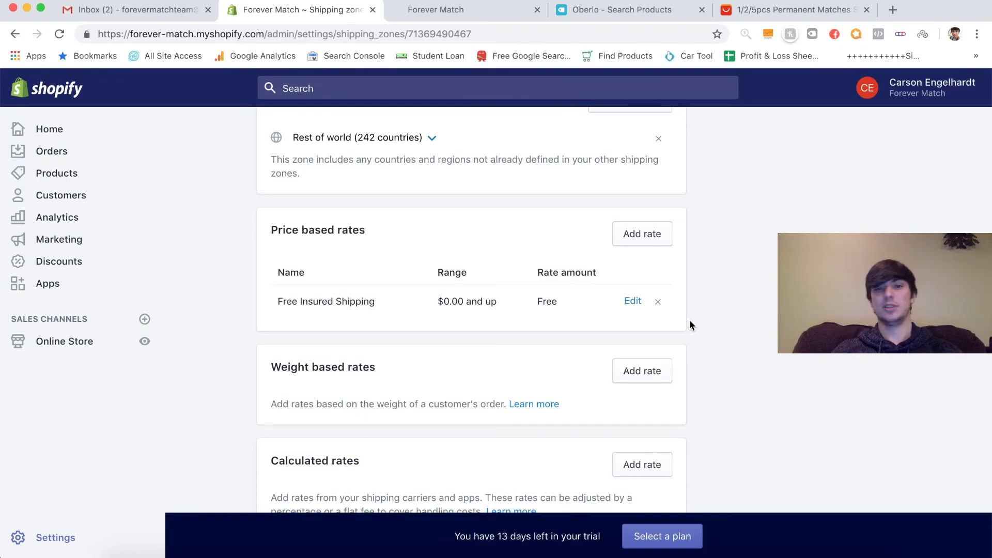
- Leave the Rest of world zone page for the main Shipping settings
{"action": "scroll", "coordinate": [689, 320], "scroll_direction": "down", "scroll_amount": 1}
{"action": "scroll", "coordinate": [689, 319], "scroll_direction": "up", "scroll_amount": 3}
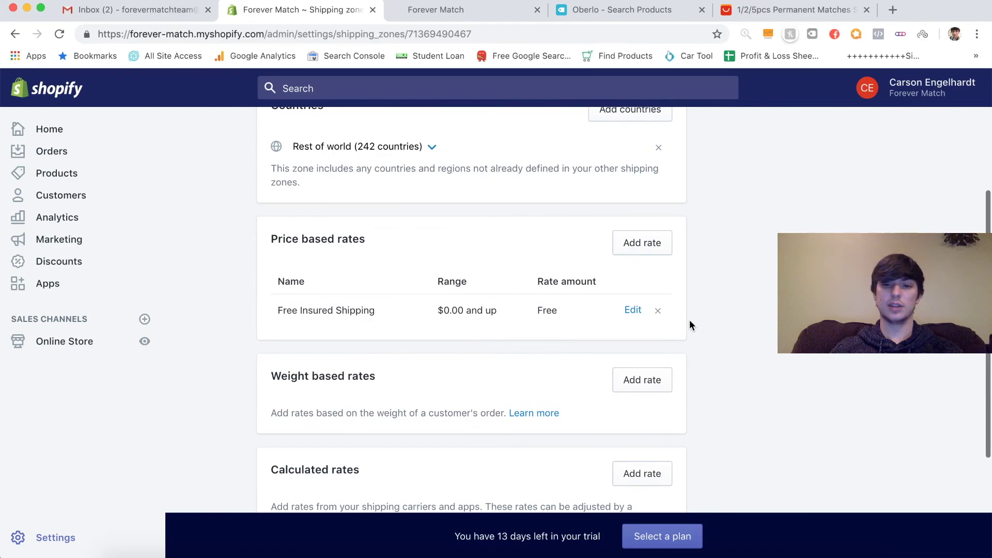
{"action": "scroll", "coordinate": [689, 323], "scroll_direction": "down", "scroll_amount": 1}
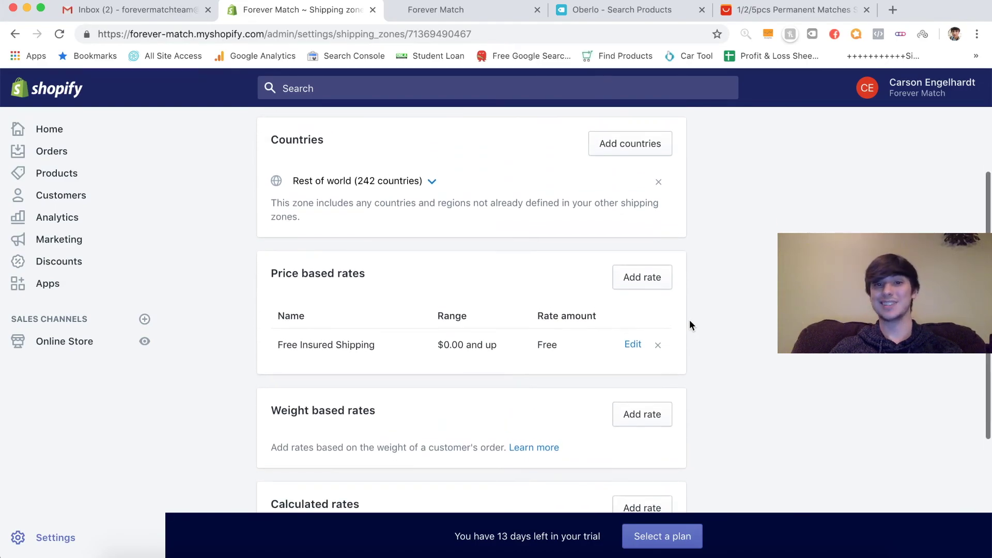
{"action": "scroll", "coordinate": [689, 324], "scroll_direction": "up", "scroll_amount": 5}
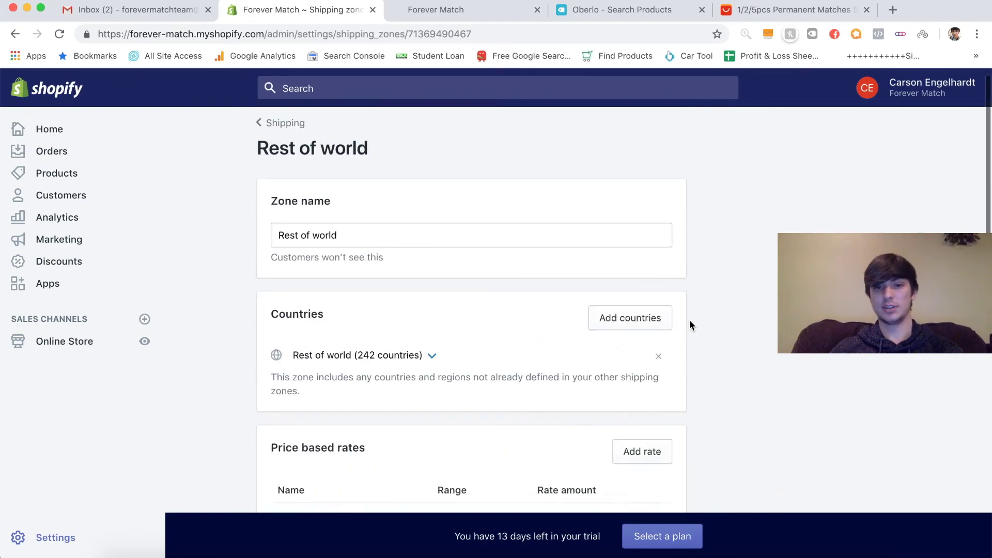
{"action": "left_click", "coordinate": [280, 141]}
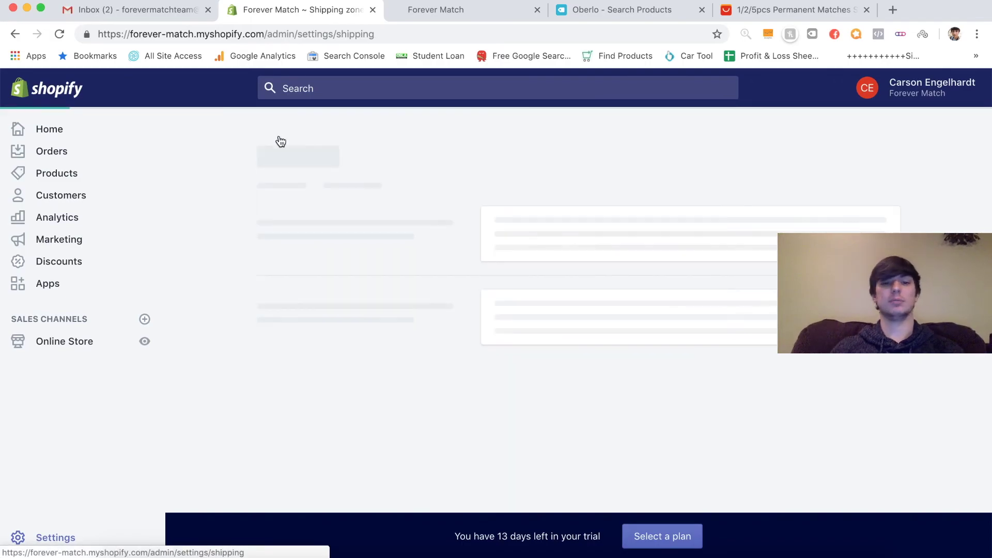
- Open the Debut theme editor with the desktop preview
{"action": "left_click", "coordinate": [64, 342]}
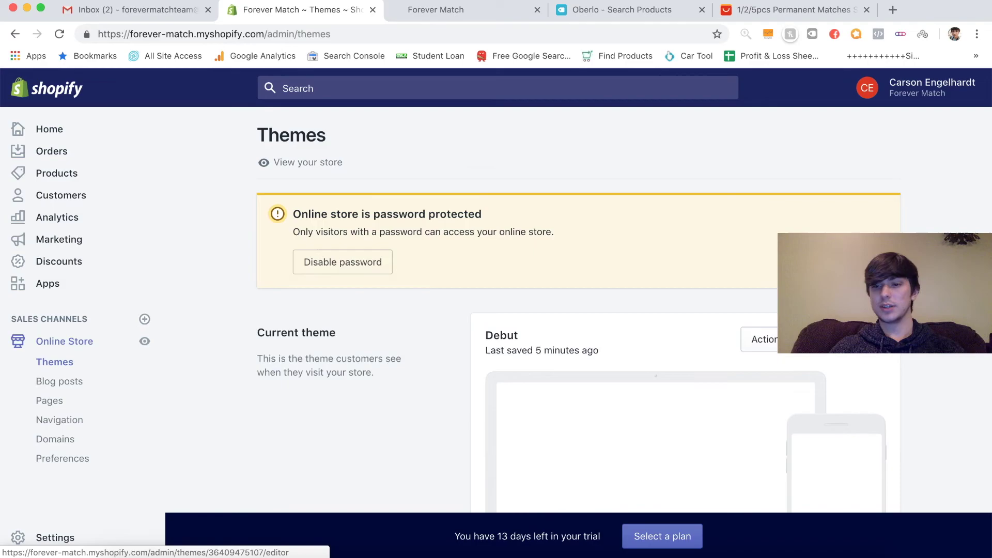
{"action": "left_click", "coordinate": [848, 339]}
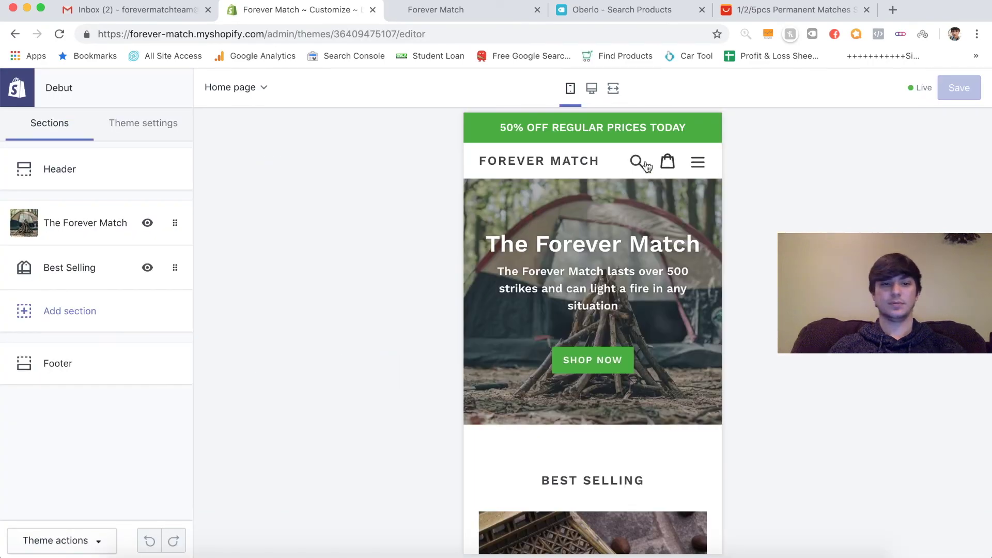
{"action": "left_click", "coordinate": [592, 90]}
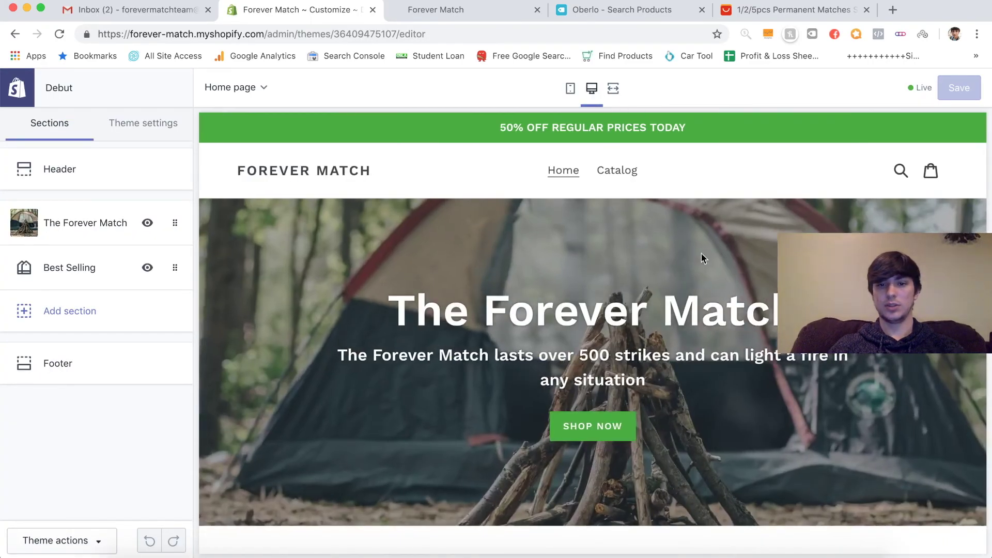
{"action": "scroll", "coordinate": [547, 326], "scroll_direction": "down", "scroll_amount": 10}
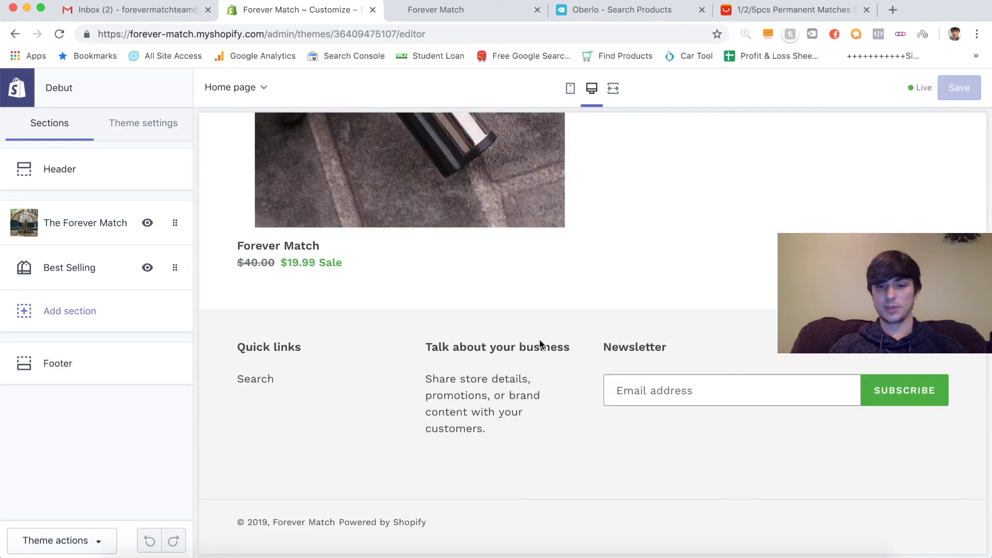
- Remove the Talk about your business block from the footer and save
{"action": "left_click", "coordinate": [87, 381]}
{"action": "scroll", "coordinate": [104, 409], "scroll_direction": "down", "scroll_amount": 1}
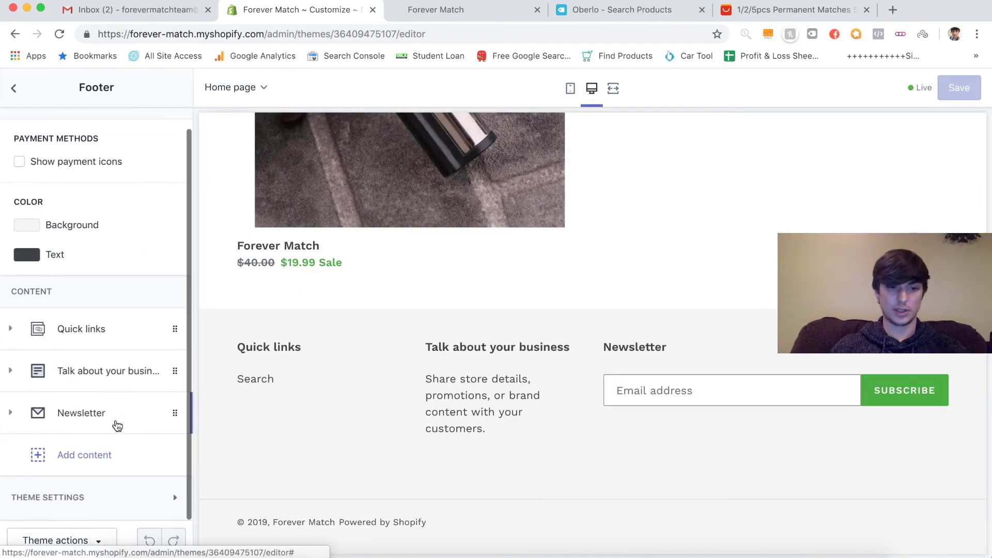
{"action": "left_click", "coordinate": [117, 383]}
{"action": "scroll", "coordinate": [117, 382], "scroll_direction": "down", "scroll_amount": 5}
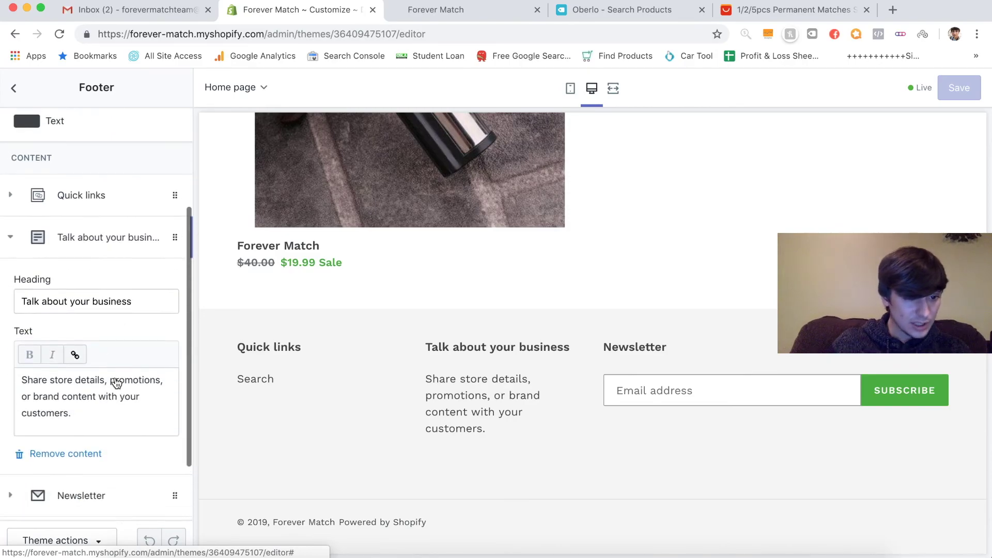
{"action": "left_click", "coordinate": [67, 436]}
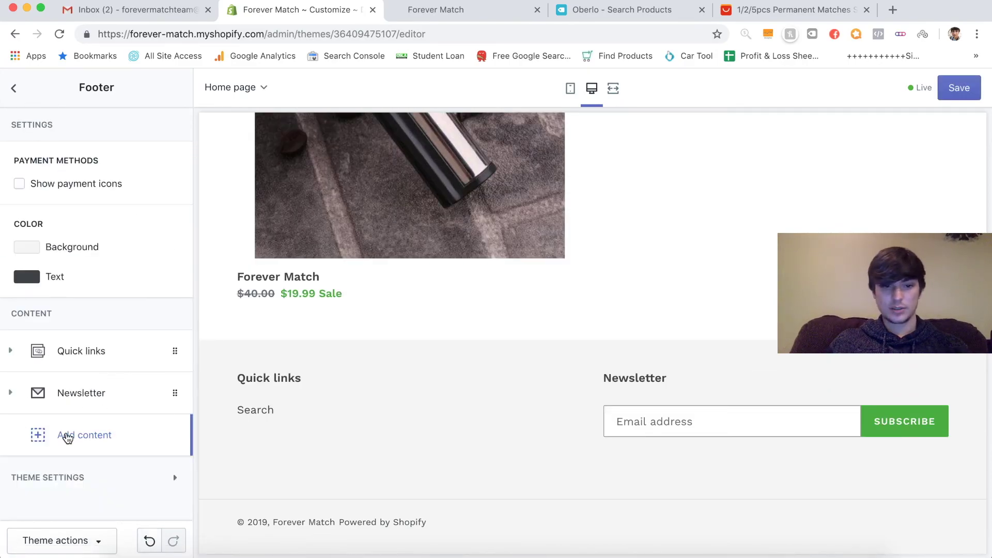
{"action": "left_click", "coordinate": [959, 94]}
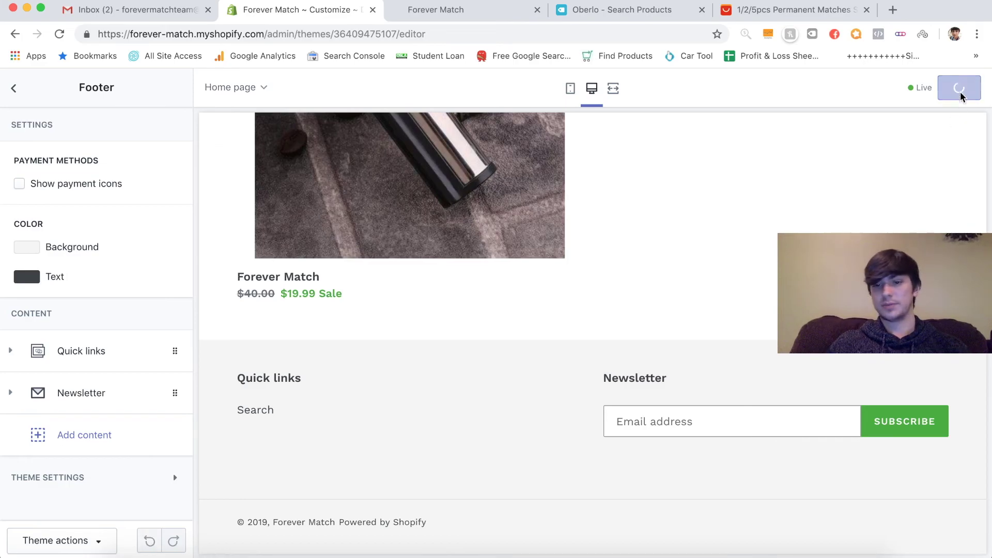
- Turn on Show payment icons in the footer and save
{"action": "scroll", "coordinate": [557, 415], "scroll_direction": "down", "scroll_amount": 1}
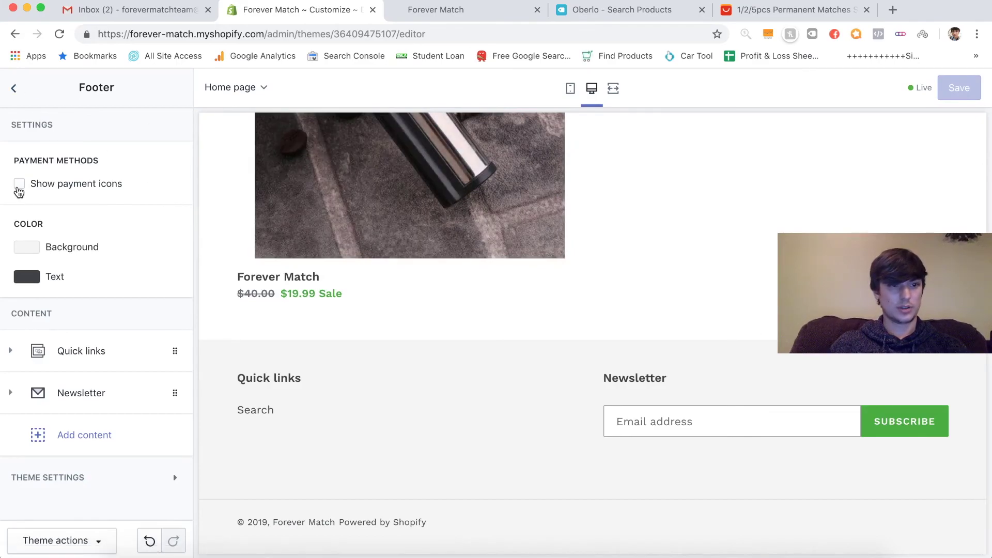
{"action": "left_click", "coordinate": [19, 187]}
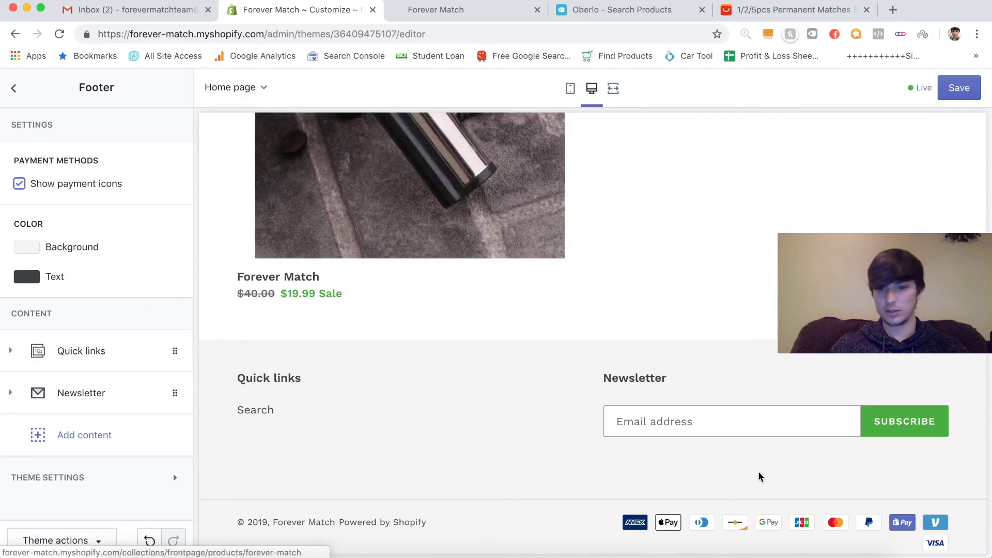
{"action": "left_click", "coordinate": [959, 87]}
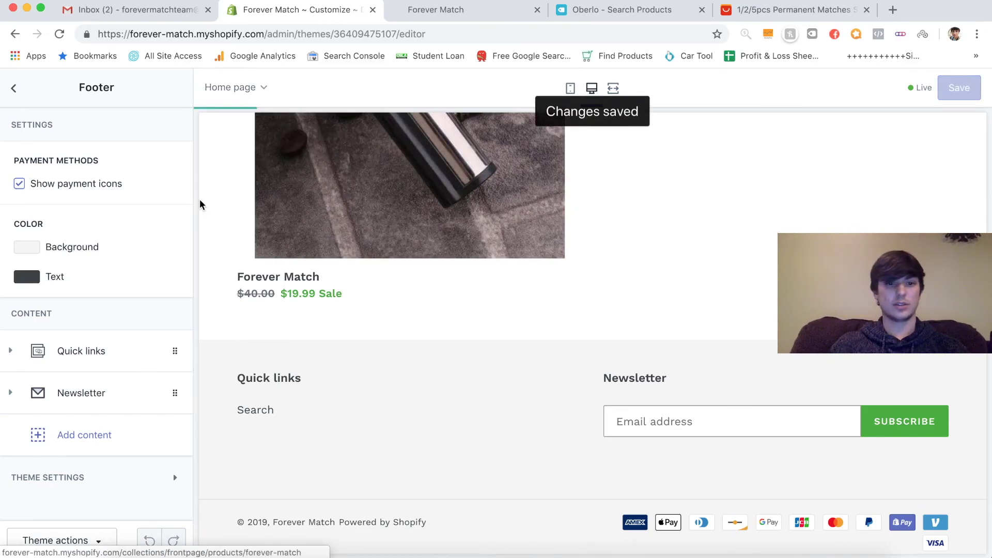
{"action": "left_click", "coordinate": [14, 87]}
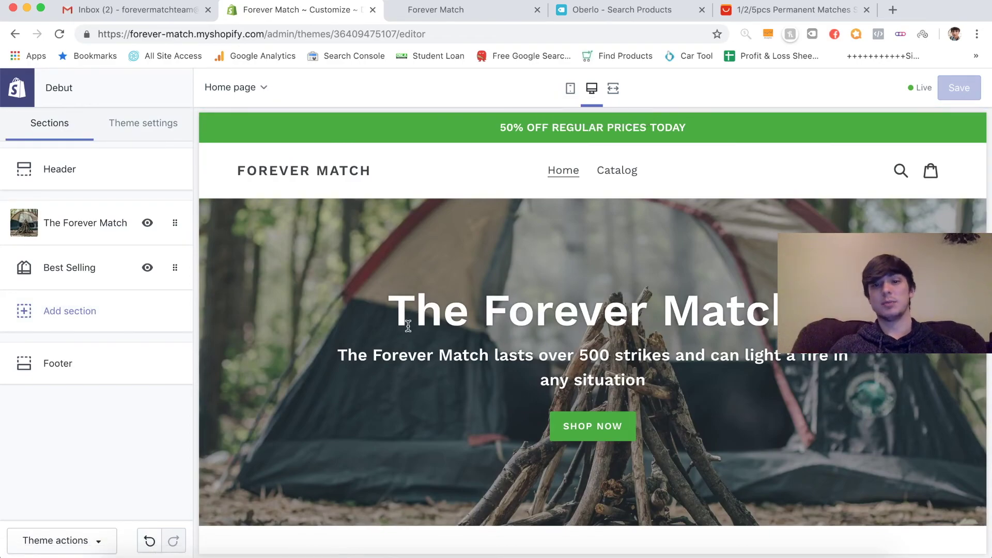
- Change the Forever Match banner text from 500 to 15,000 strikes and save the theme
{"action": "scroll", "coordinate": [496, 355], "scroll_direction": "down", "scroll_amount": 10}
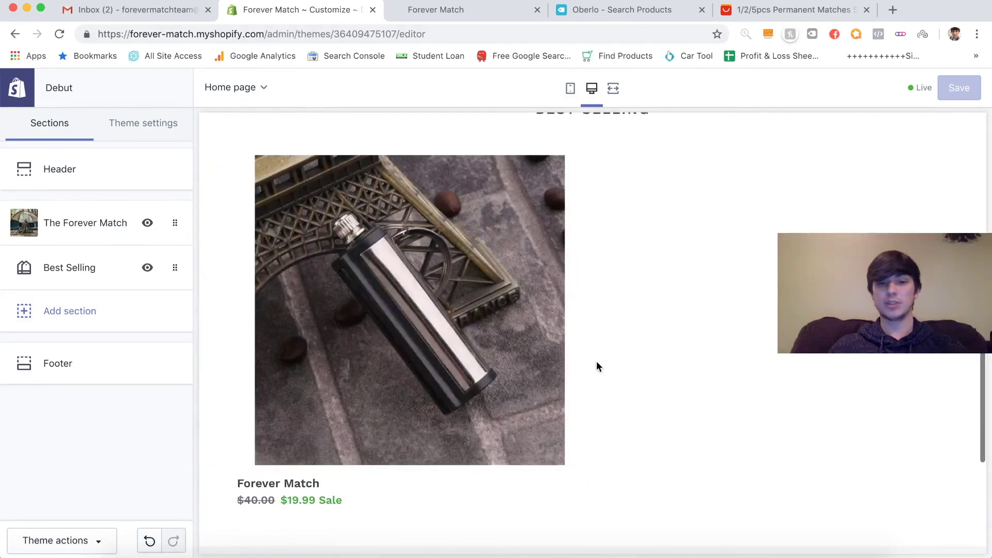
{"action": "scroll", "coordinate": [597, 366], "scroll_direction": "down", "scroll_amount": 3}
{"action": "scroll", "coordinate": [594, 335], "scroll_direction": "up", "scroll_amount": 15}
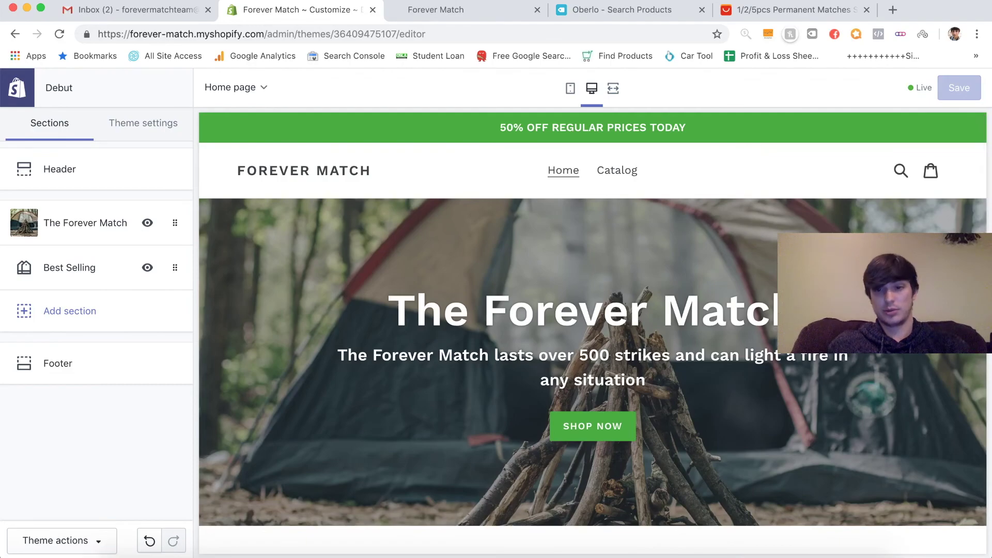
{"action": "left_click", "coordinate": [85, 222]}
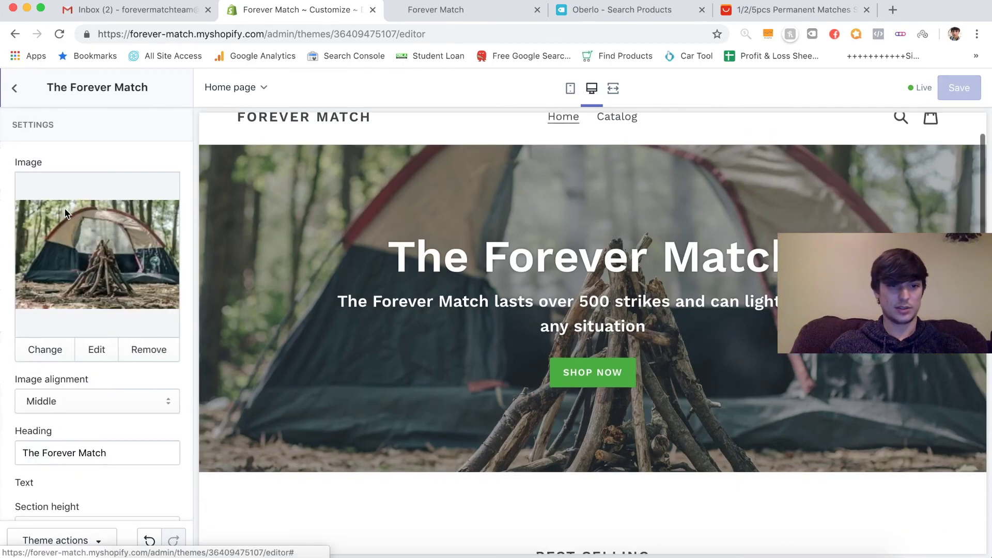
{"action": "scroll", "coordinate": [82, 350], "scroll_direction": "down", "scroll_amount": 3}
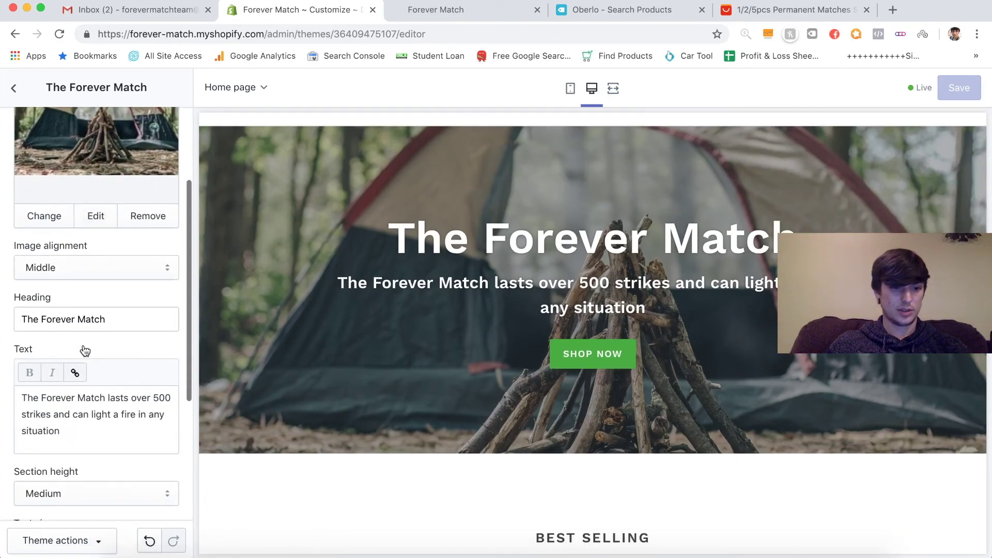
{"action": "left_click", "coordinate": [155, 396]}
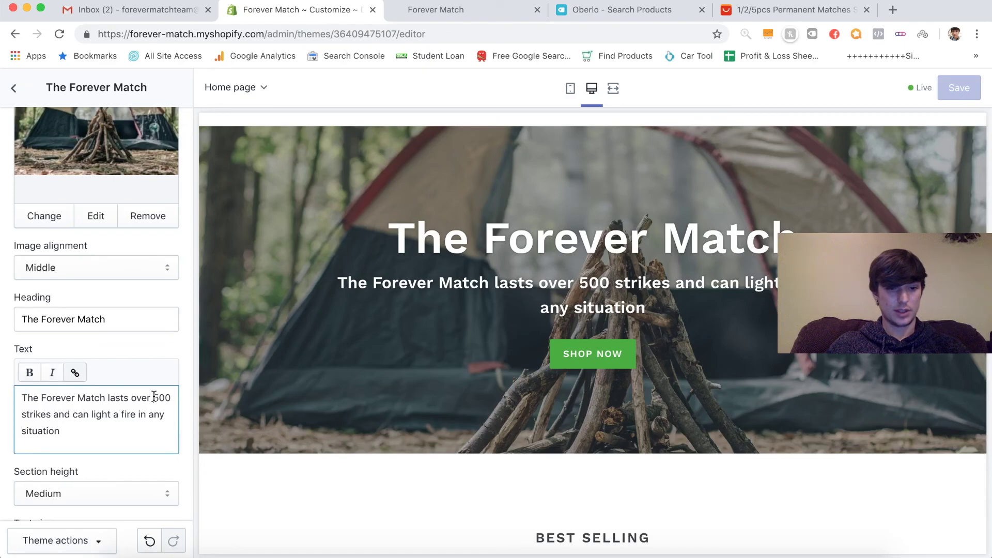
{"action": "type", "text": "15"}
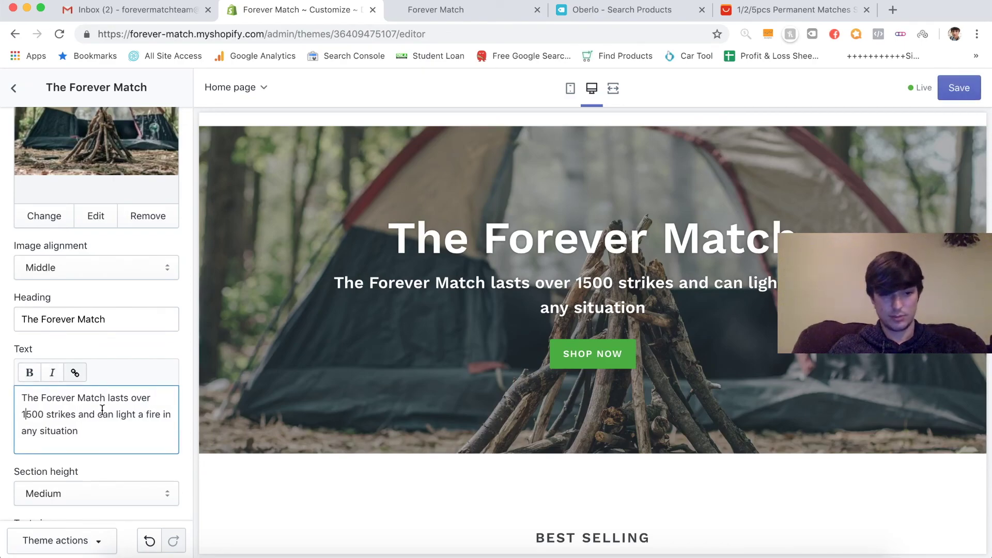
{"action": "type", "text": ",0"}
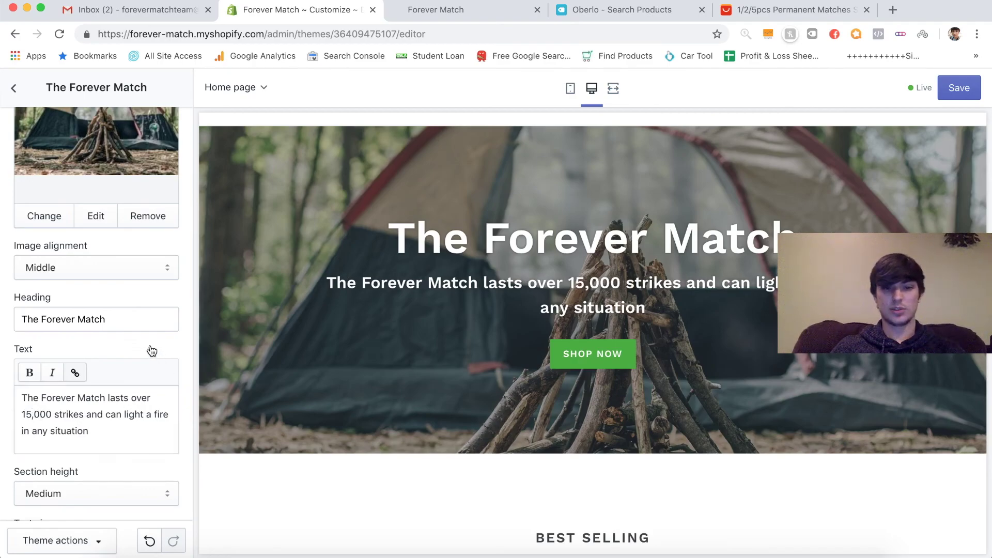
{"action": "left_click", "coordinate": [961, 89]}
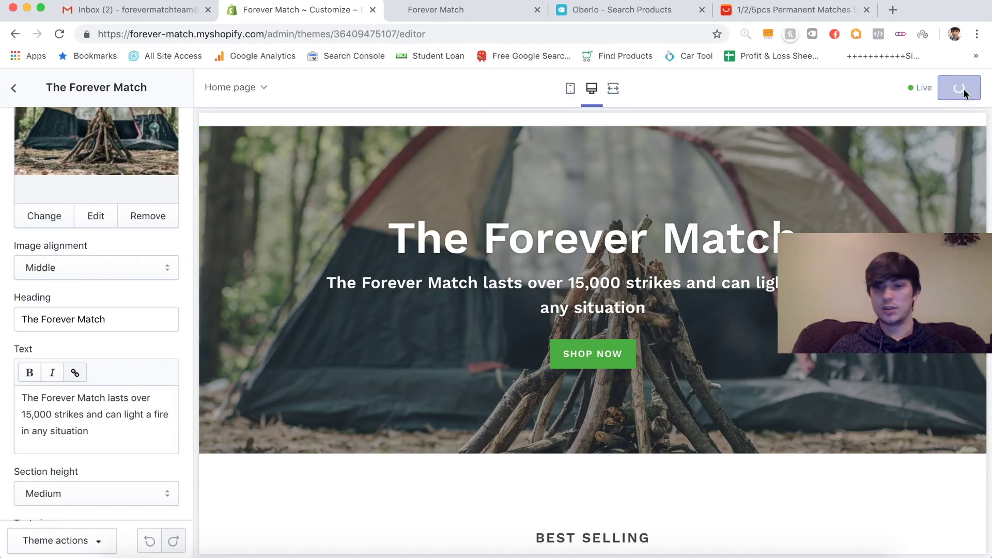